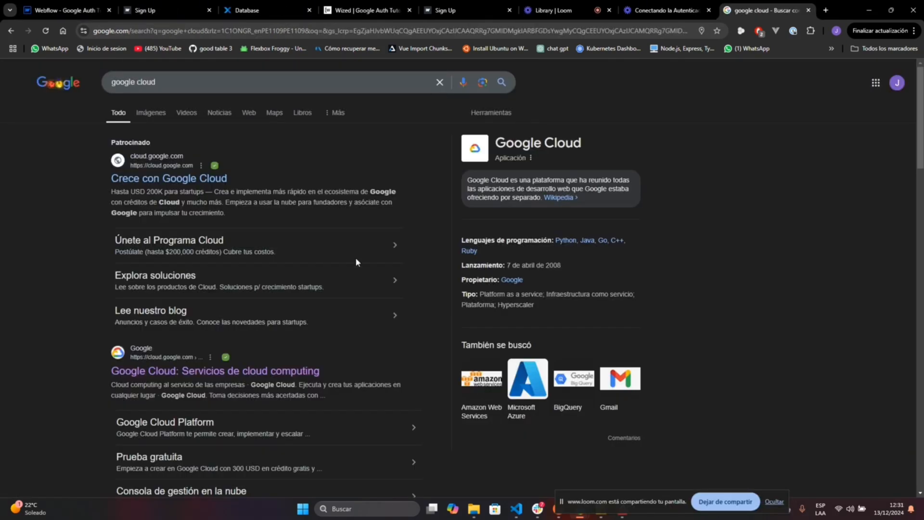
# Step: Check the Webflow project, then return to the Google Cloud search results
pyautogui.click(68, 10)
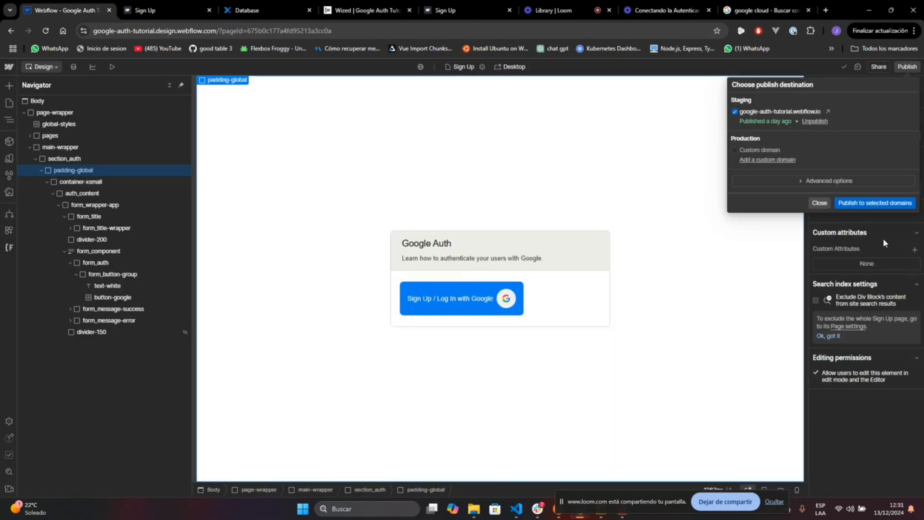
pyautogui.click(818, 202)
pyautogui.click(727, 11)
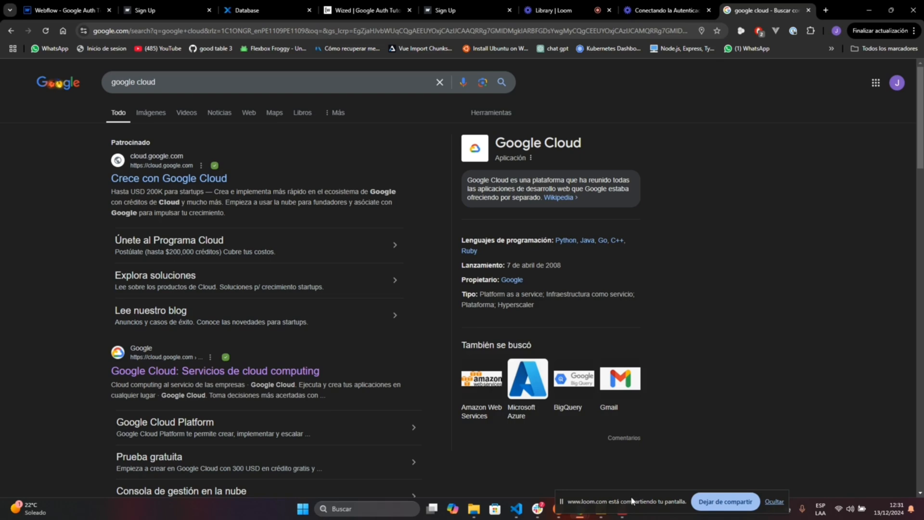
pyautogui.moveTo(631, 503); pyautogui.dragTo(594, 484)
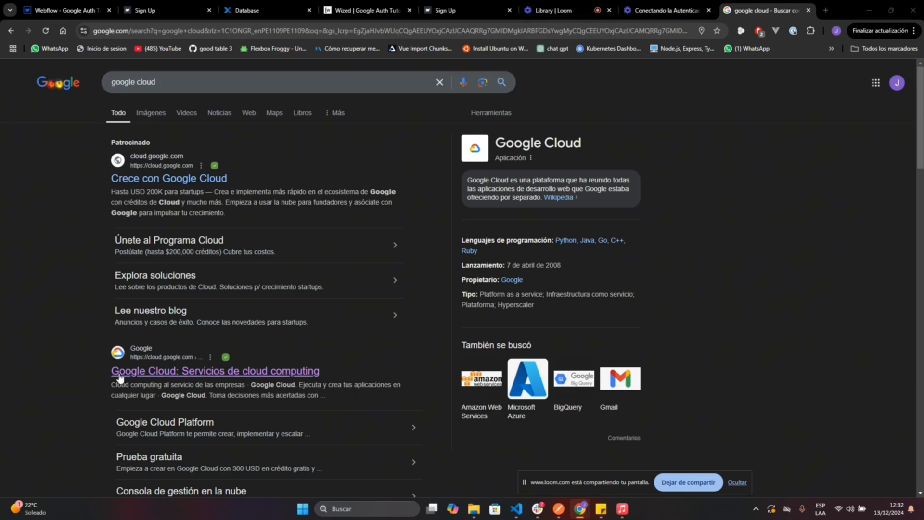
# Step: Open the Google Cloud site, confirm the signed-in account, and enter the Consola
pyautogui.click(188, 373)
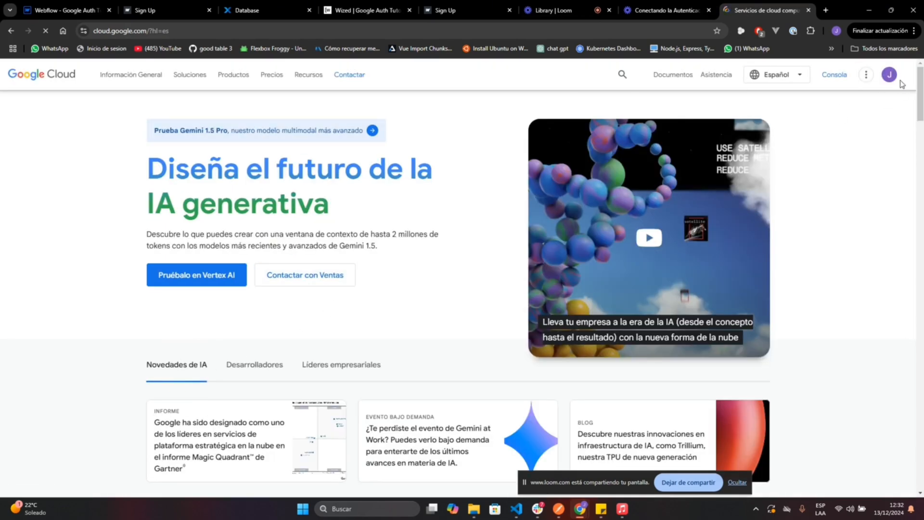
pyautogui.click(889, 74)
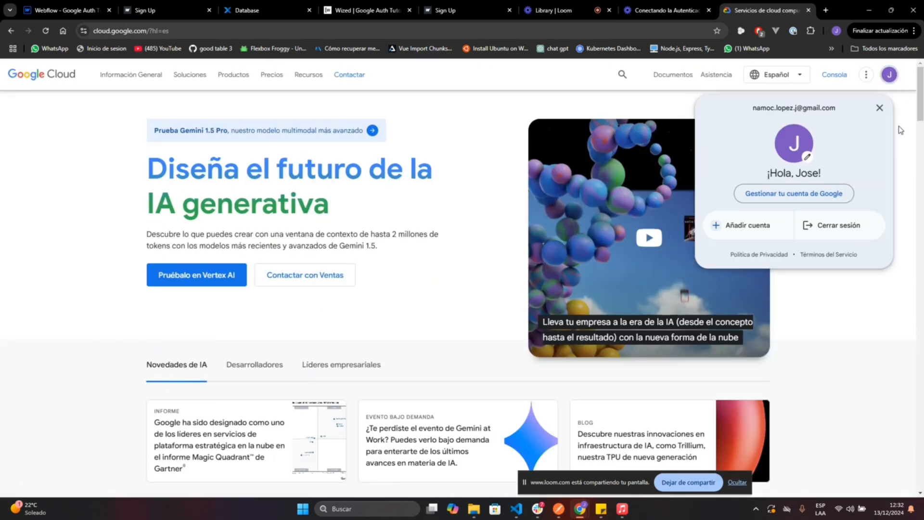
pyautogui.click(880, 107)
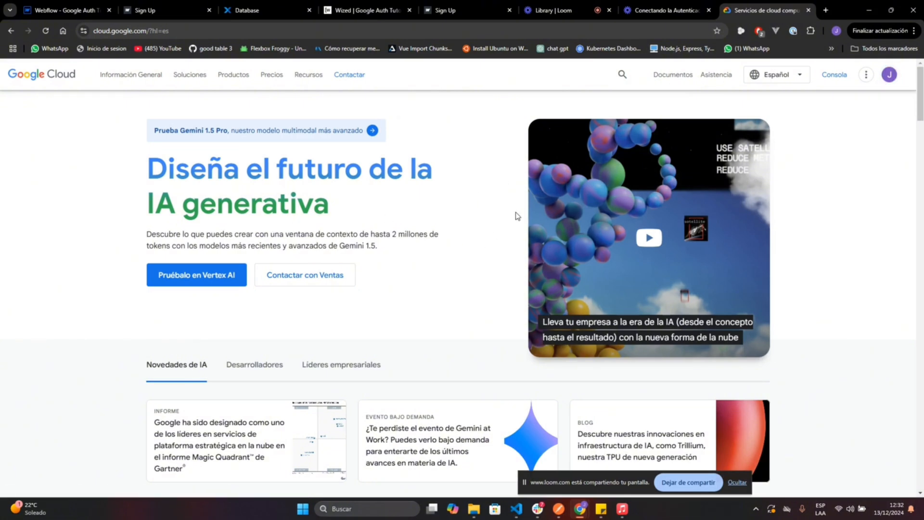
pyautogui.click(834, 76)
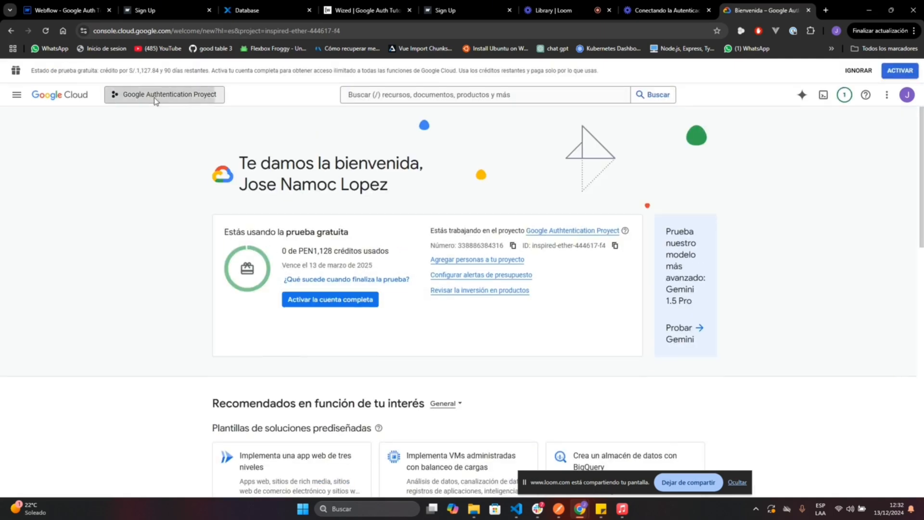
# Step: Create a new project named 'Google Auth Proyect Tutorial'
pyautogui.click(154, 96)
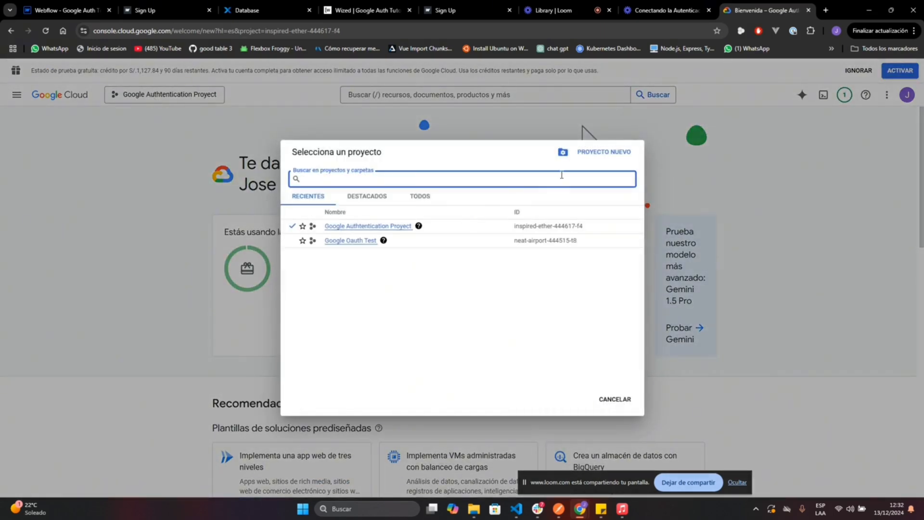
pyautogui.click(591, 153)
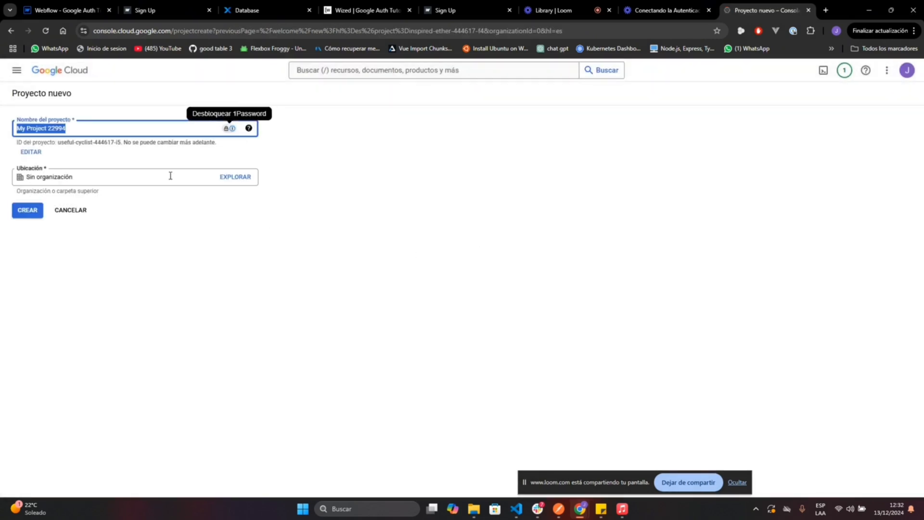
pyautogui.press('BackSpace')
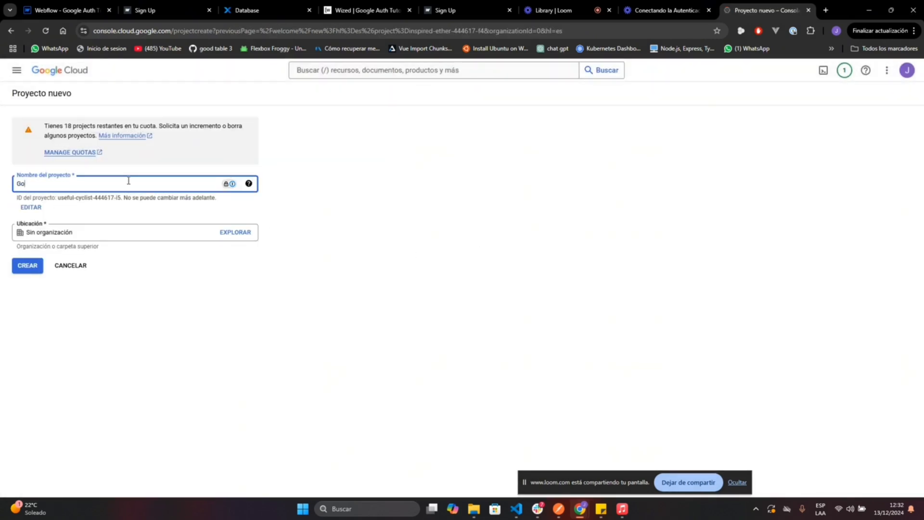
pyautogui.write('Google Auth Priu')
pyautogui.write('ouy')
pyautogui.write('yect Tutorial')
pyautogui.click(35, 267)
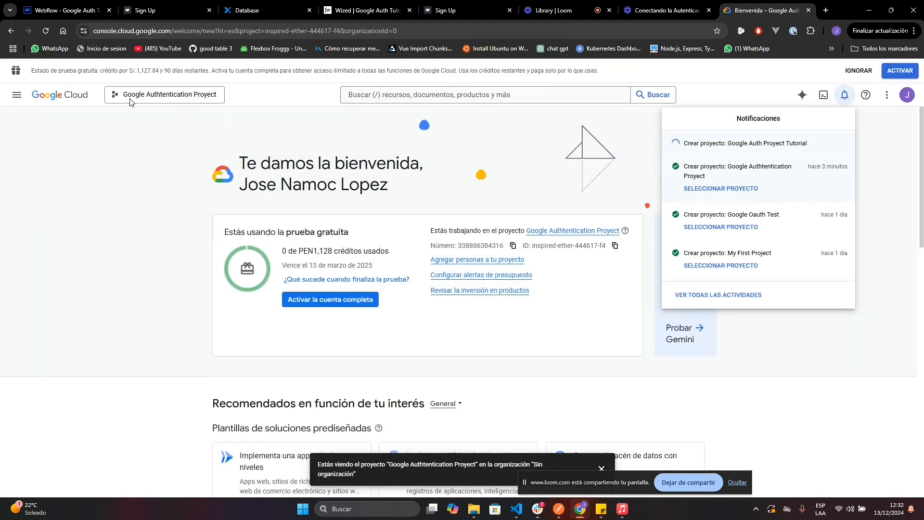
# Step: Switch the console to the Google Auth Proyect Tutorial project from the project picker
pyautogui.click(235, 187)
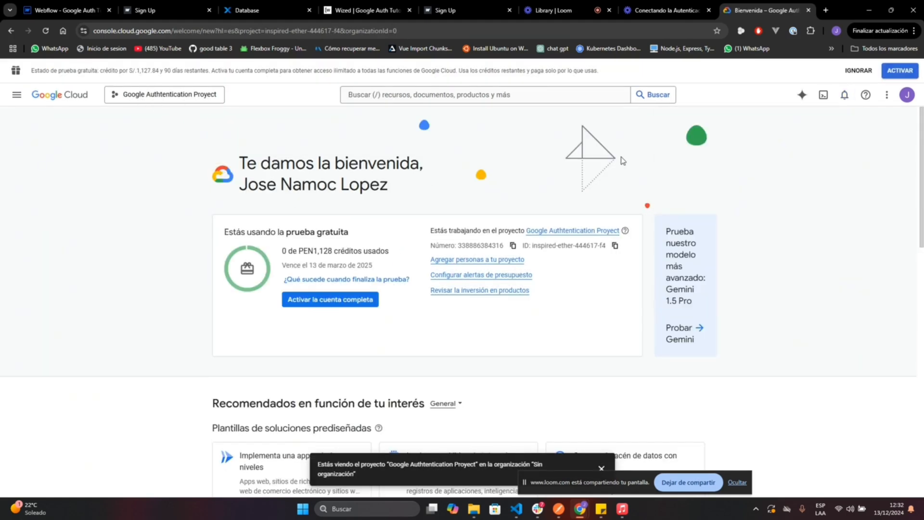
pyautogui.click(192, 98)
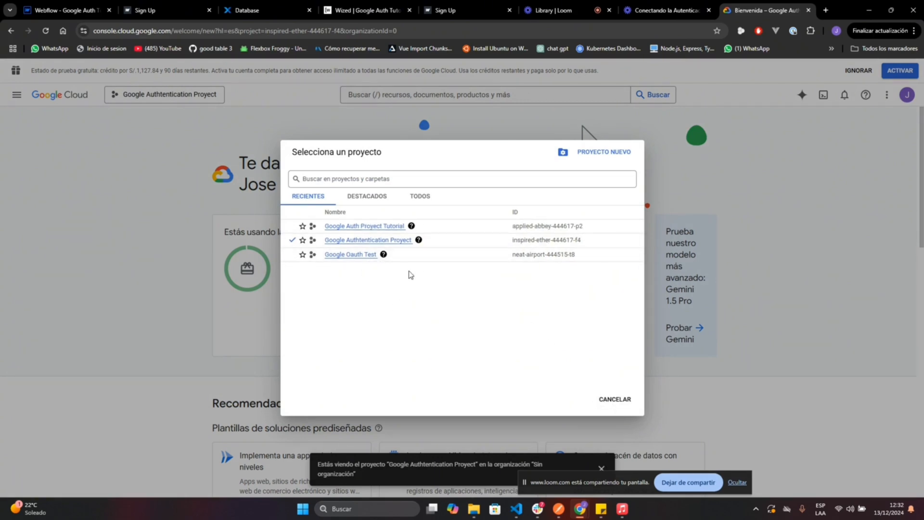
pyautogui.click(352, 227)
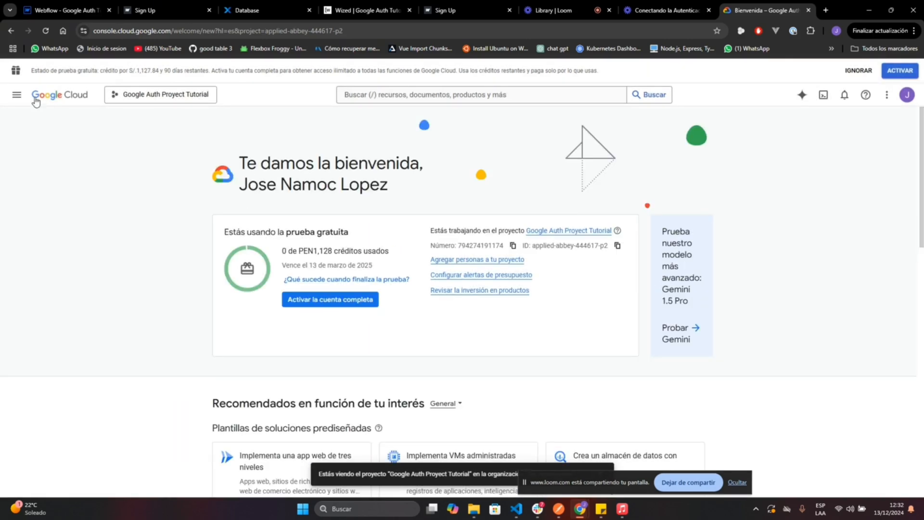
# Step: Go through APIs y servicios to Pantalla de consentimiento de OAuth
pyautogui.click(17, 96)
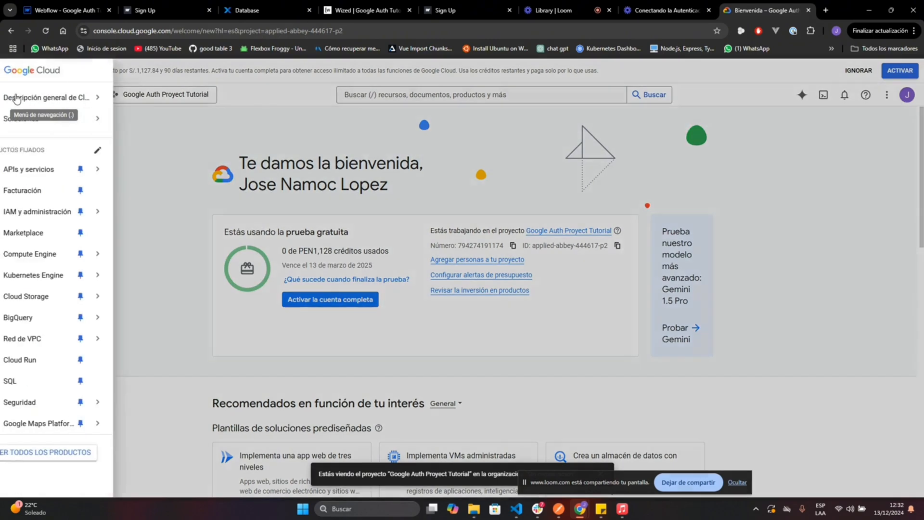
pyautogui.moveTo(54, 174)
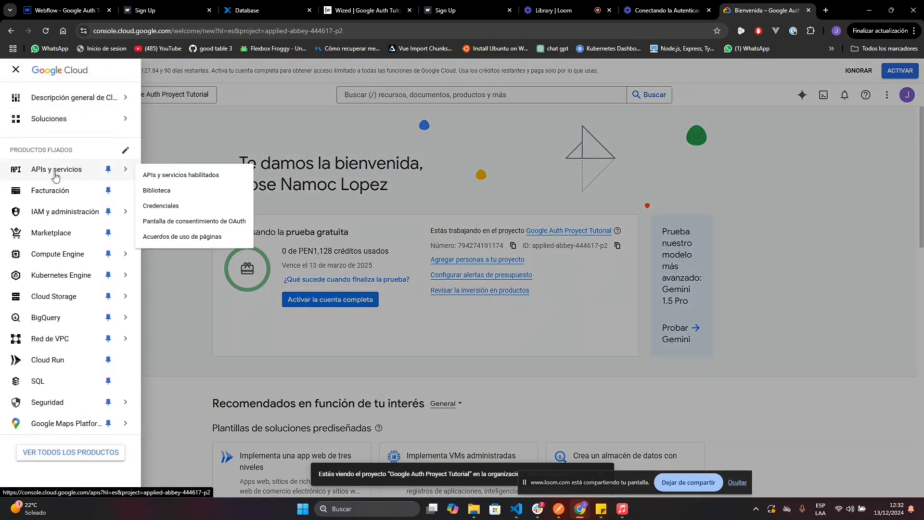
pyautogui.click(204, 140)
pyautogui.click(17, 96)
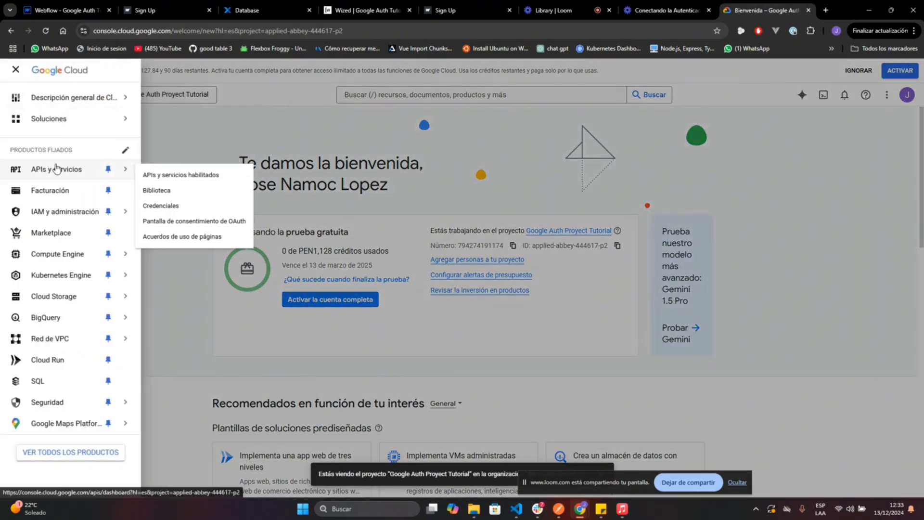
pyautogui.click(57, 168)
pyautogui.click(16, 96)
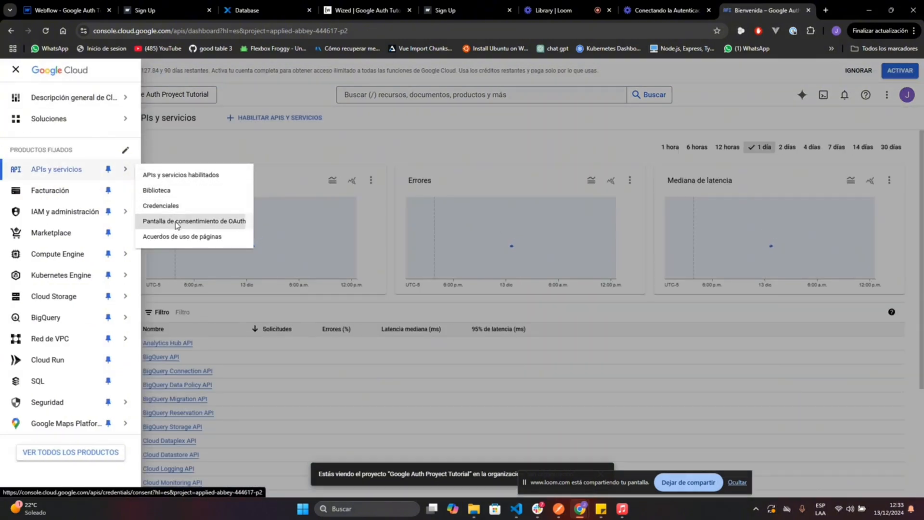
pyautogui.click(176, 225)
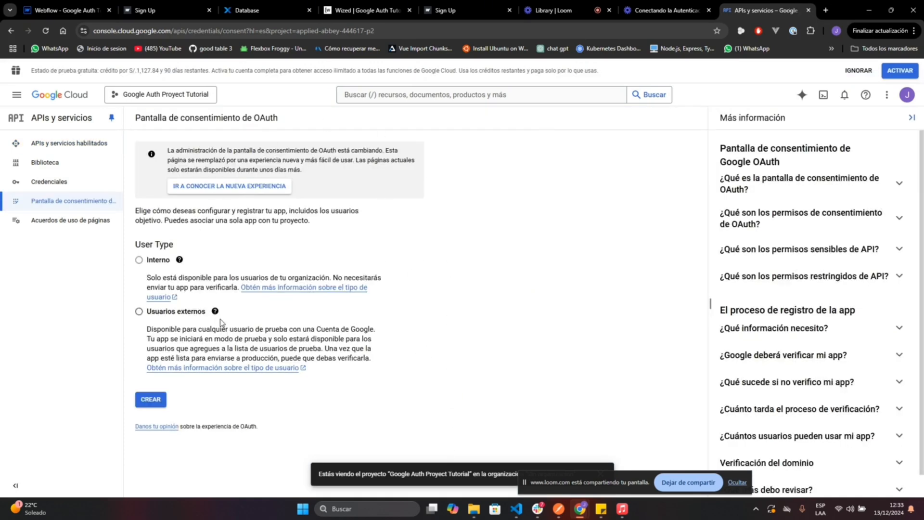
# Step: Register the app for external users as 'Oauth Tutorial' with the account e-mail as support contact
pyautogui.click(139, 312)
pyautogui.click(151, 399)
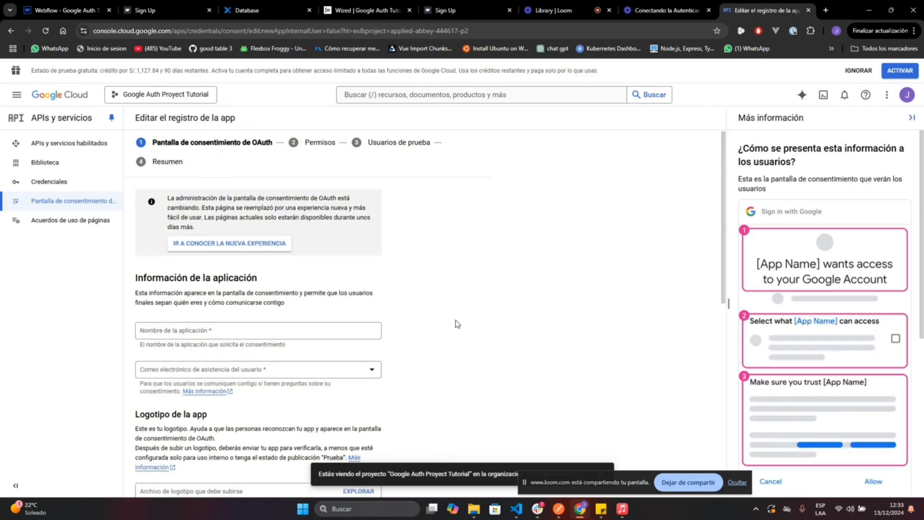
pyautogui.scroll(-2, 266, 237)
pyautogui.click(265, 235)
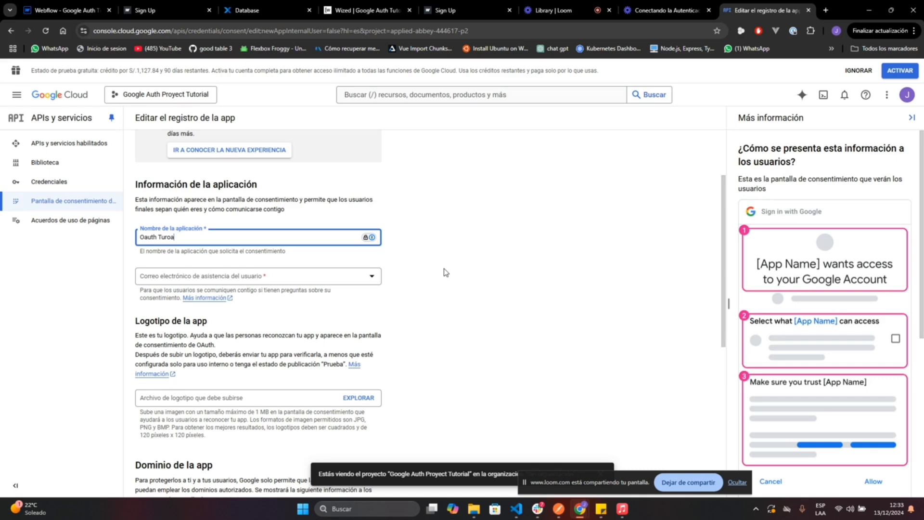
pyautogui.click(445, 272)
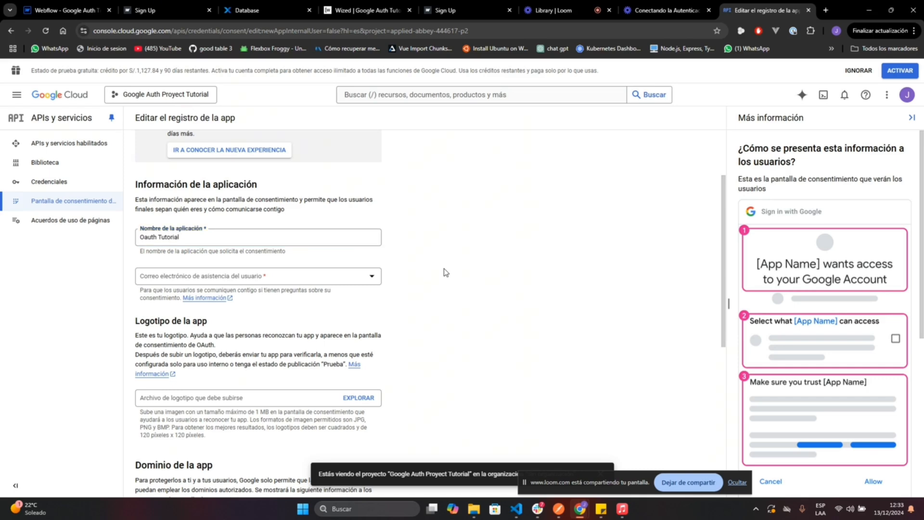
pyautogui.click(363, 272)
pyautogui.click(209, 284)
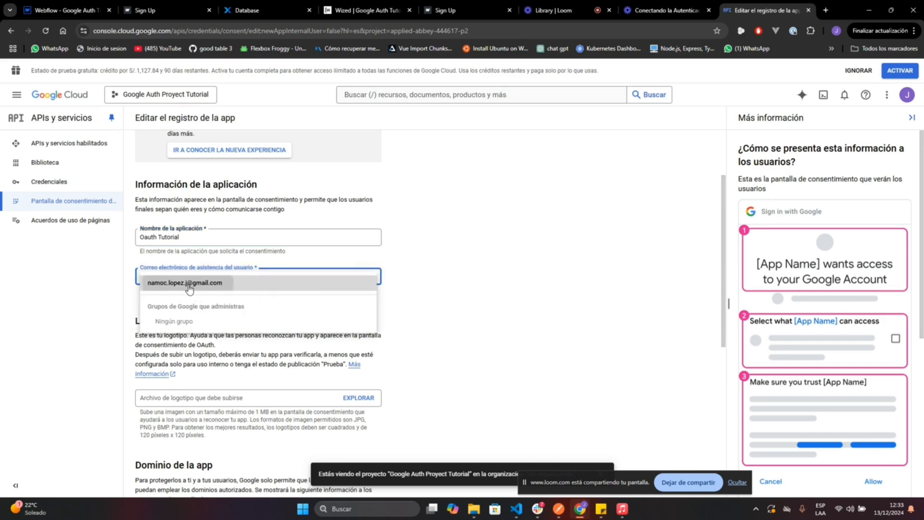
# Step: Place the caret in the App homepage field, then switch to the Webflow Designer
pyautogui.scroll(-3, 428, 288)
pyautogui.scroll(-3, 251, 215)
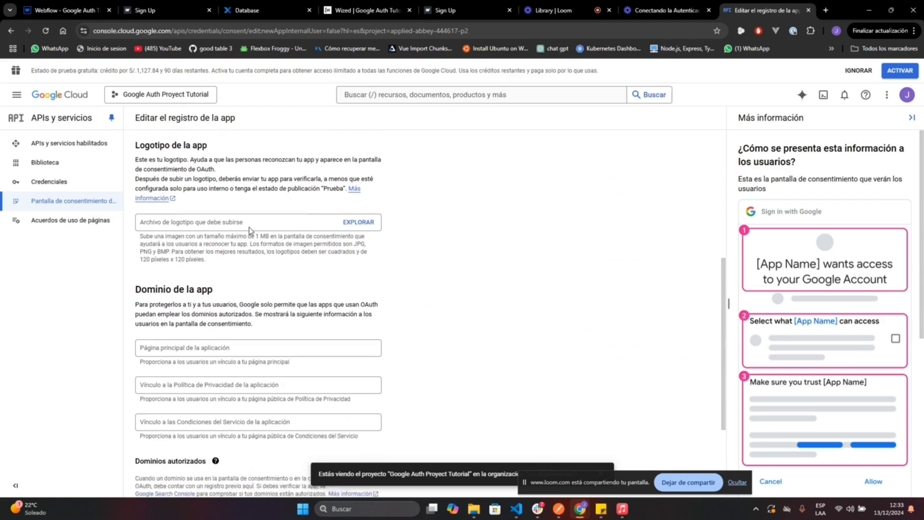
pyautogui.scroll(1, 205, 241)
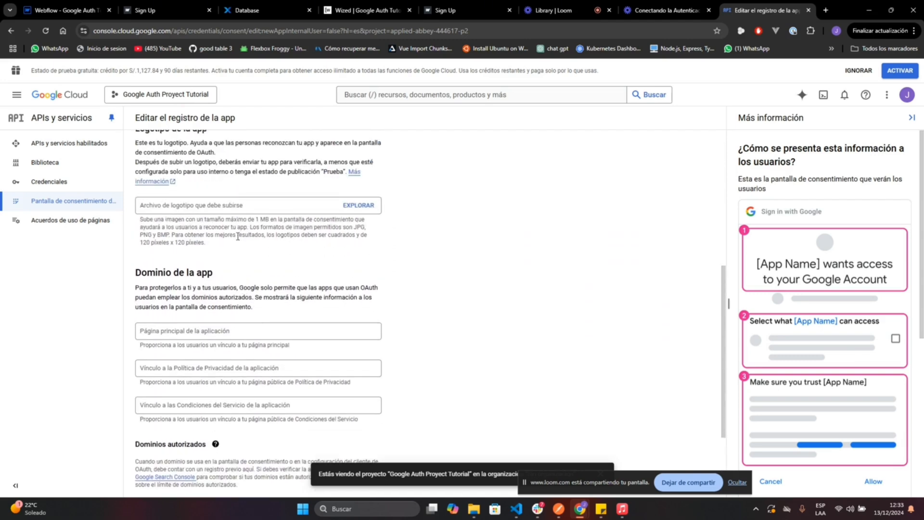
pyautogui.click(206, 282)
pyautogui.click(406, 292)
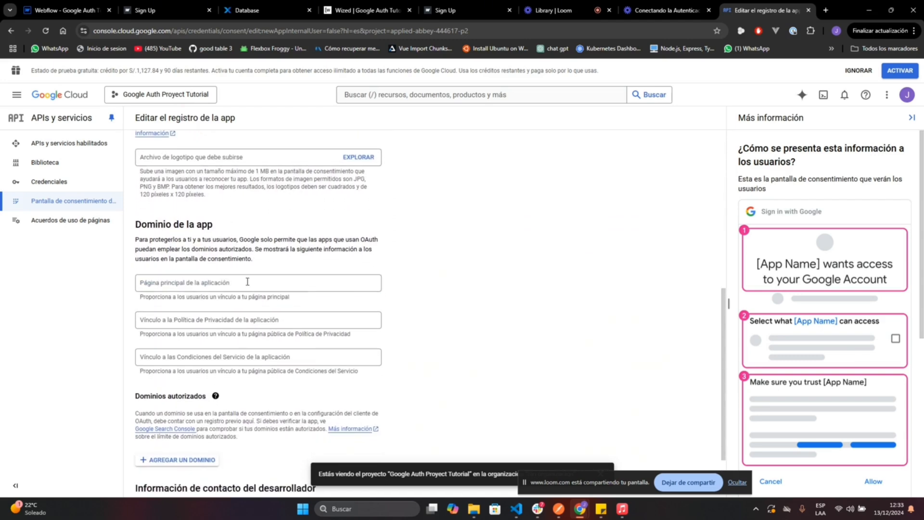
pyautogui.click(372, 290)
pyautogui.click(435, 292)
pyautogui.click(288, 289)
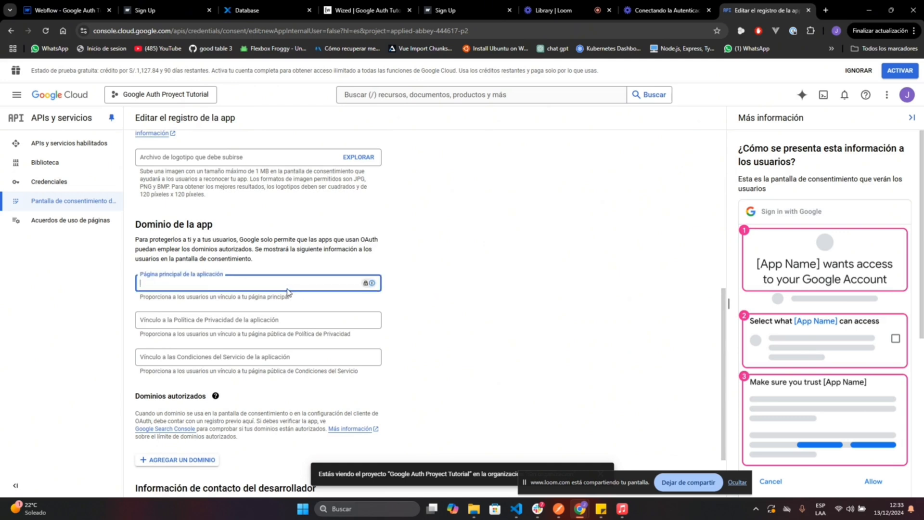
pyautogui.click(57, 13)
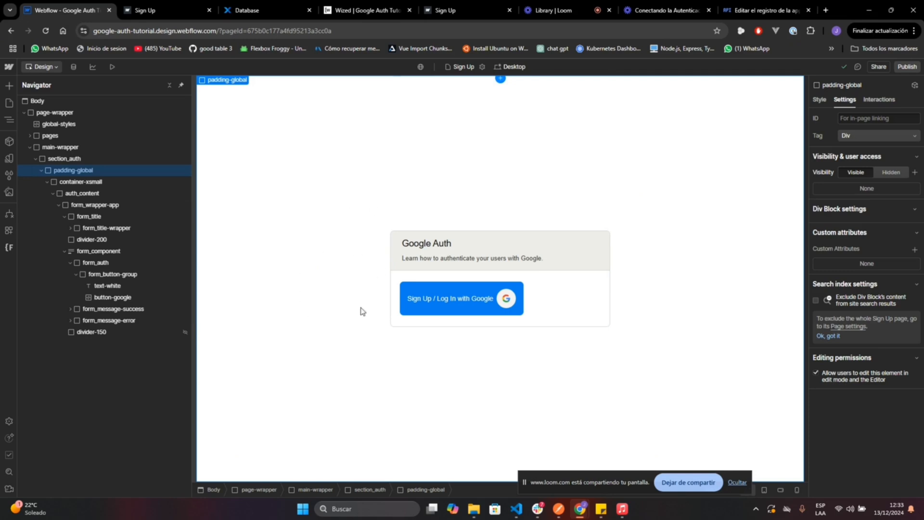
pyautogui.click(906, 67)
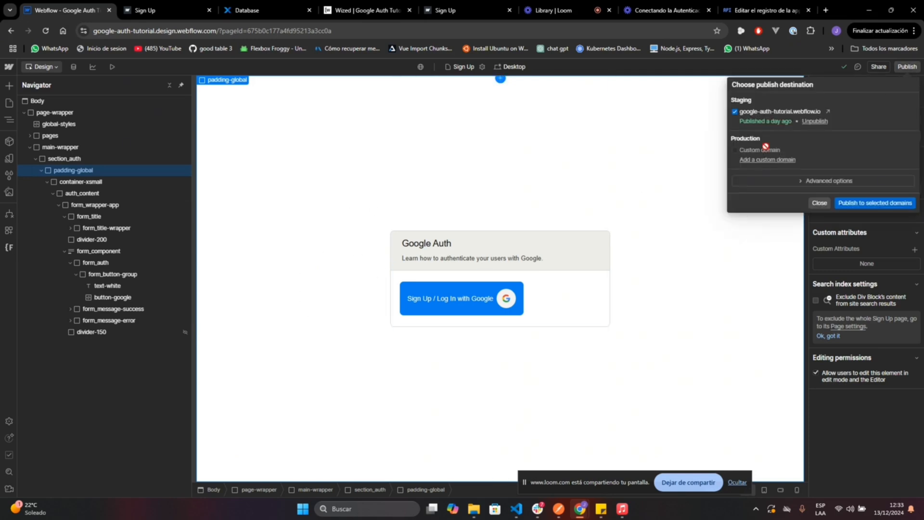
pyautogui.click(827, 111)
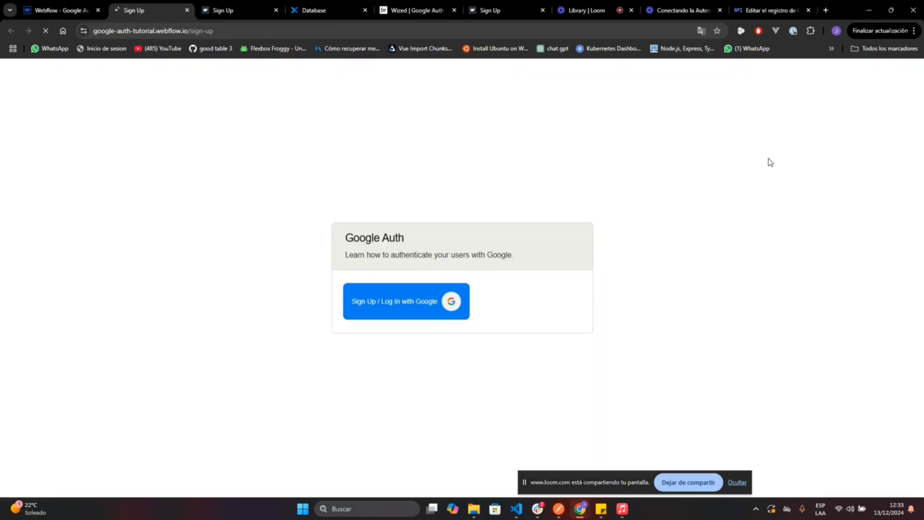
pyautogui.click(187, 32)
pyautogui.click(196, 32)
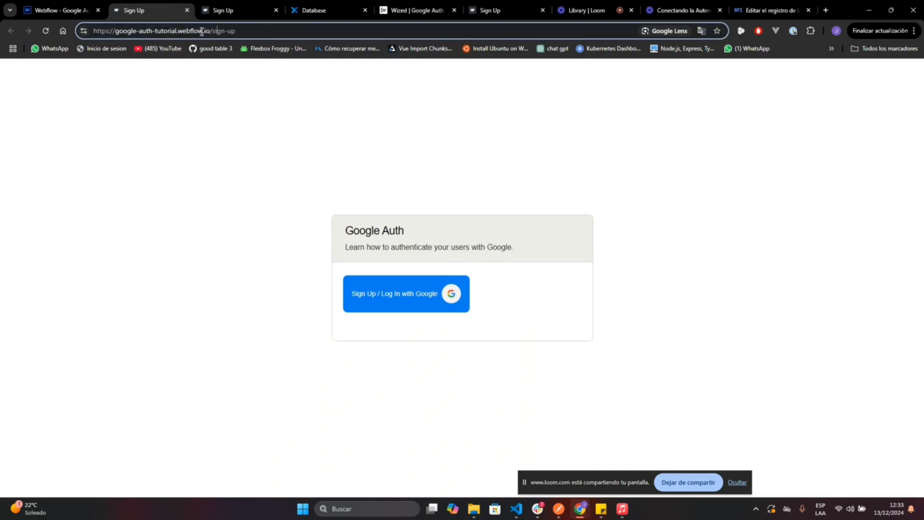
pyautogui.moveTo(209, 31); pyautogui.dragTo(84, 32)
pyautogui.hotkey('ctrl', 'c')
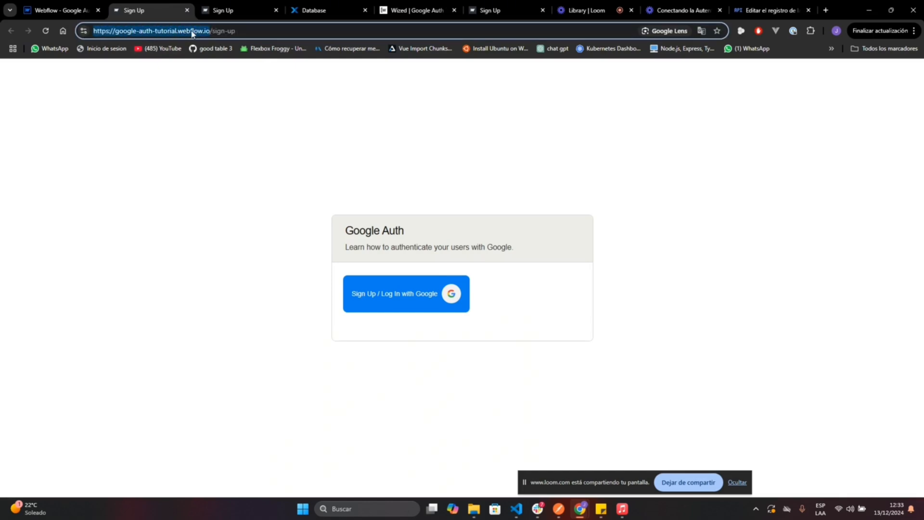
pyautogui.click(753, 12)
pyautogui.hotkey('ctrl', 'v')
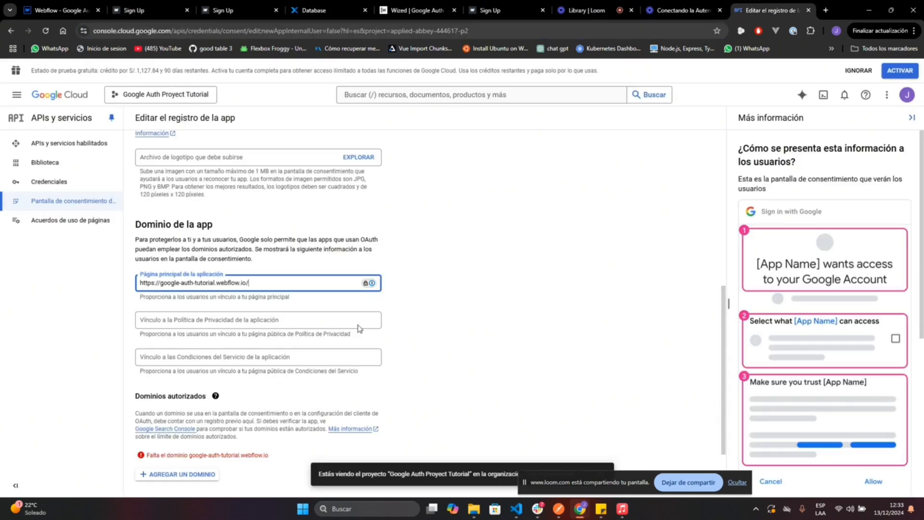
# Step: Trim the homepage URL's slash and add google-auth-tutorial.webflow.io as authorized domain
pyautogui.press('BackSpace')
pyautogui.click(434, 311)
pyautogui.scroll(-2, 389, 338)
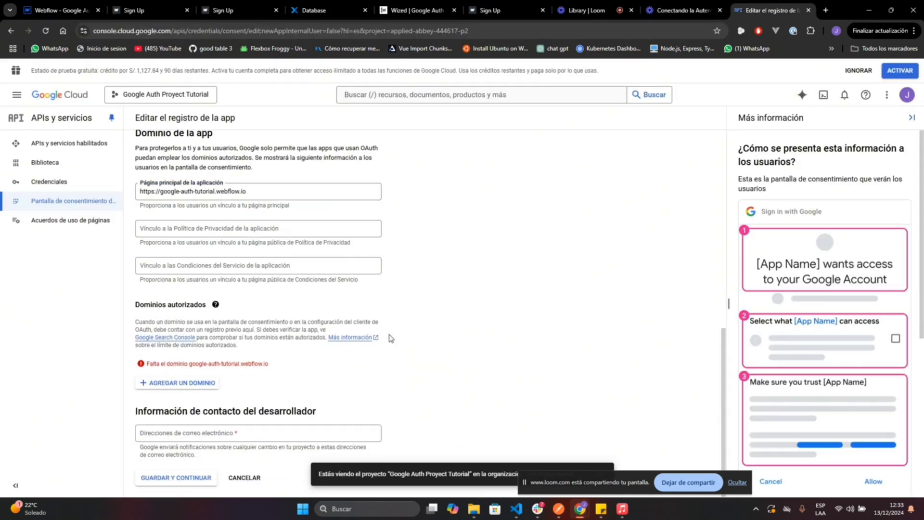
pyautogui.click(183, 384)
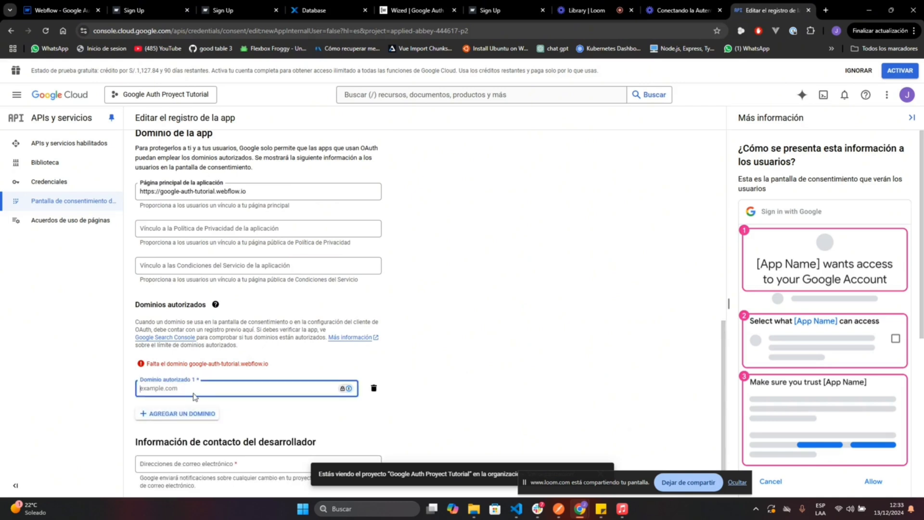
pyautogui.hotkey('ctrl', 'v')
pyautogui.press('BackSpace')
pyautogui.click(437, 384)
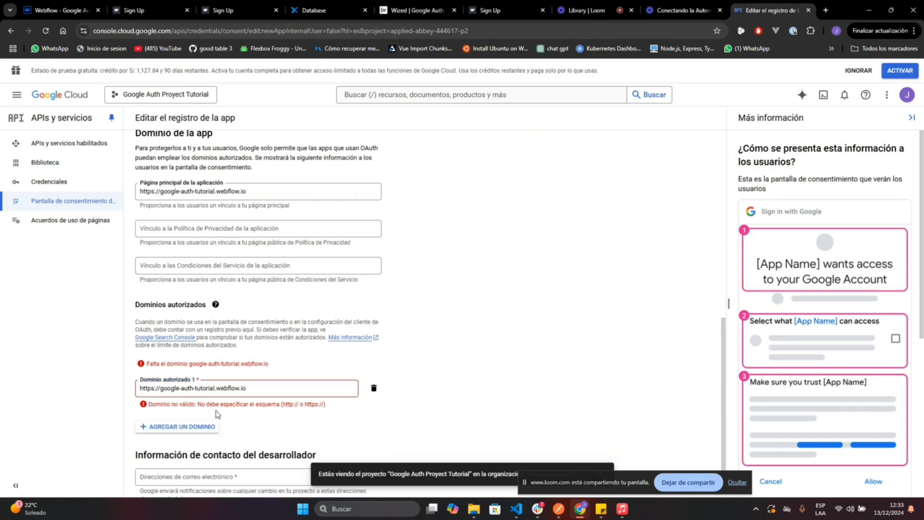
pyautogui.click(161, 388)
pyautogui.moveTo(161, 388); pyautogui.dragTo(111, 388)
pyautogui.press('BackSpace')
pyautogui.click(483, 396)
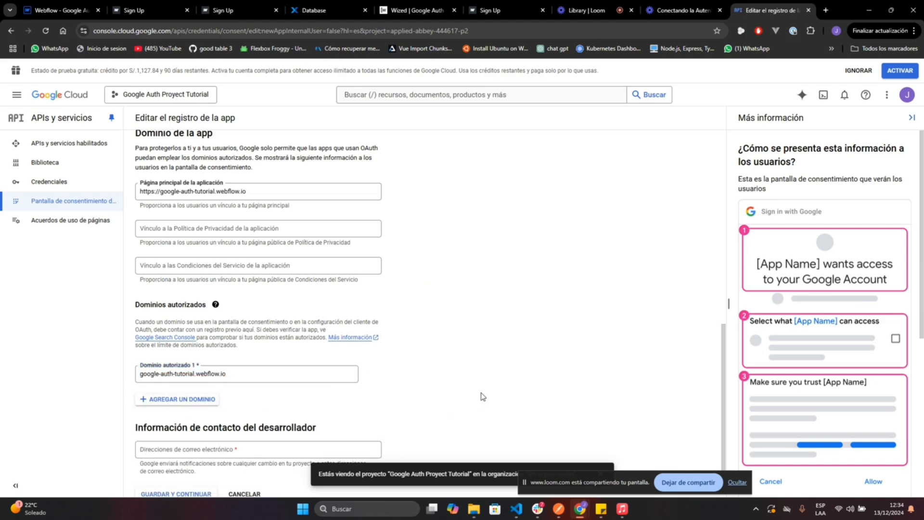
# Step: Enter the developer contact e-mail and save through the scopes step to Test users
pyautogui.scroll(-1, 461, 356)
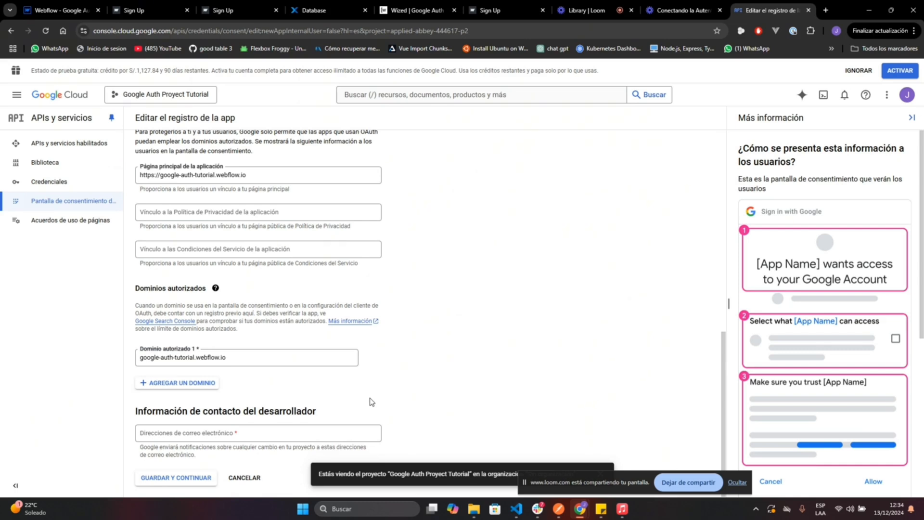
pyautogui.click(255, 431)
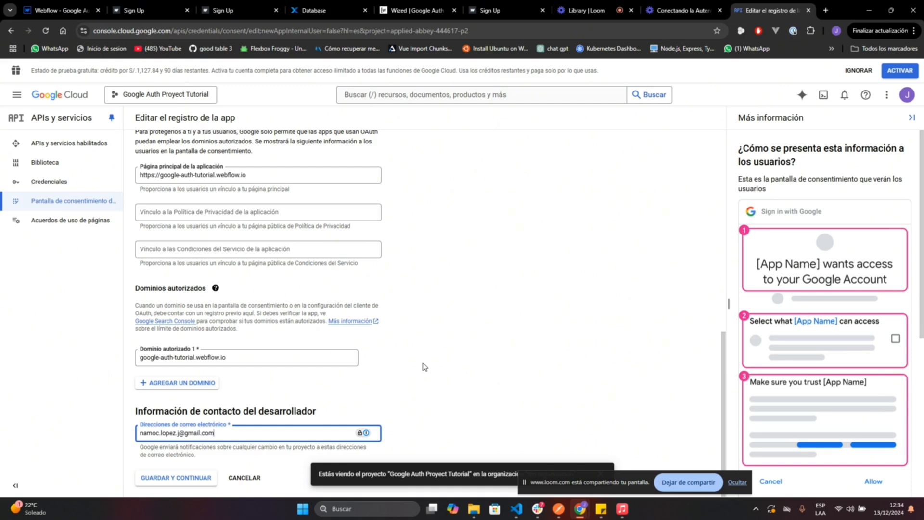
pyautogui.click(199, 477)
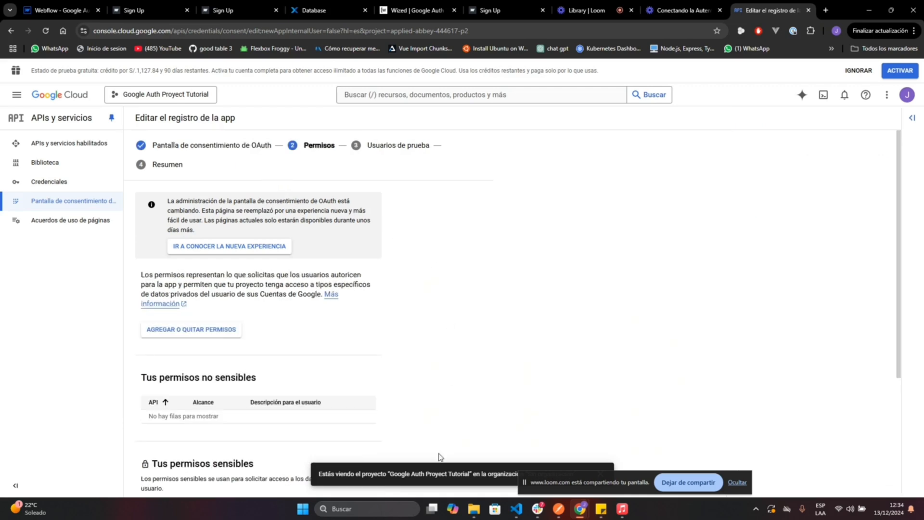
pyautogui.moveTo(455, 473); pyautogui.dragTo(474, 473)
pyautogui.moveTo(555, 480); pyautogui.dragTo(575, 479)
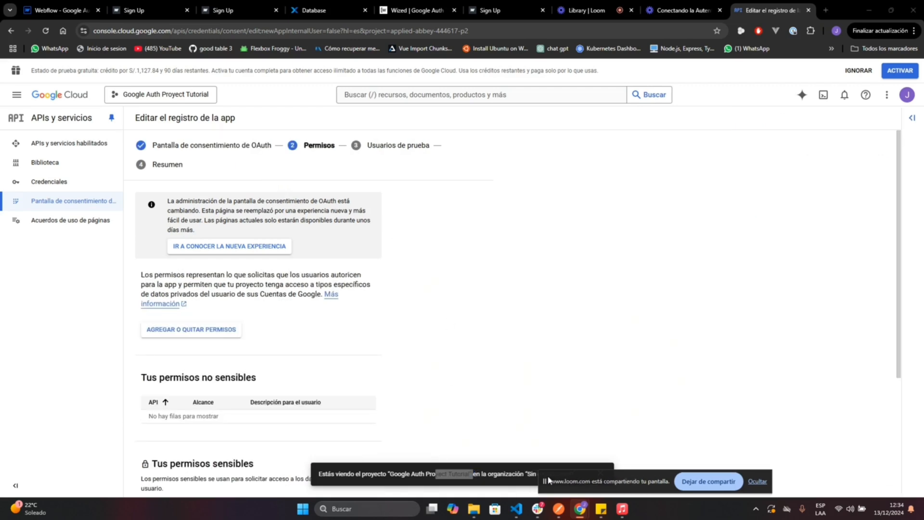
pyautogui.click(508, 473)
pyautogui.scroll(-4, 255, 287)
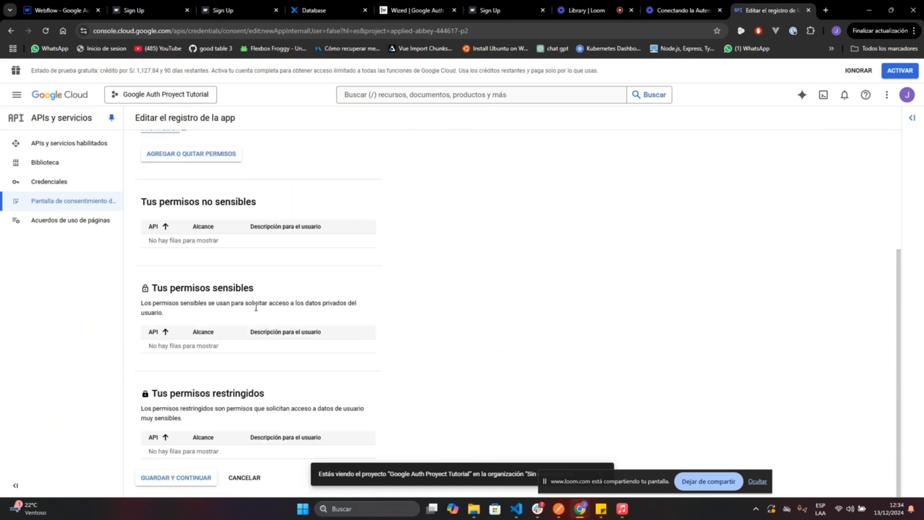
pyautogui.click(187, 478)
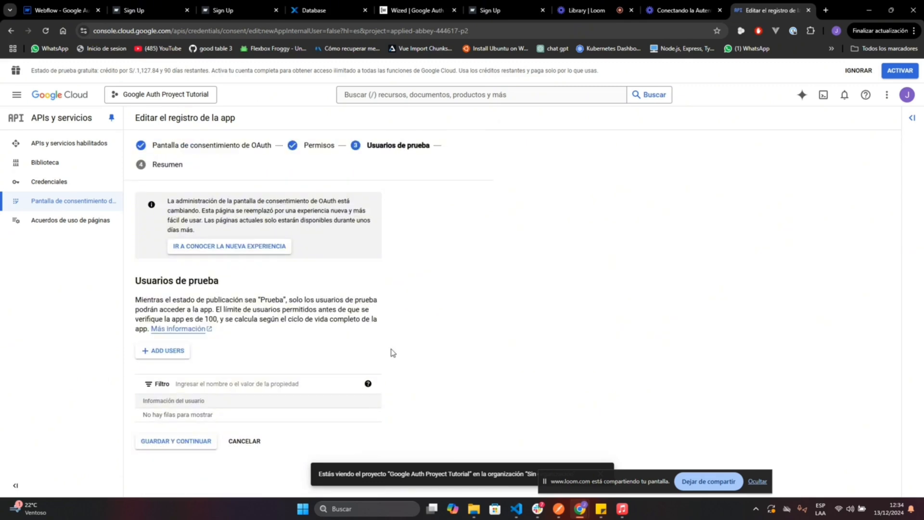
# Step: Save past Test users, review the Summary, and go back to the Oauth Tutorial dashboard
pyautogui.click(165, 446)
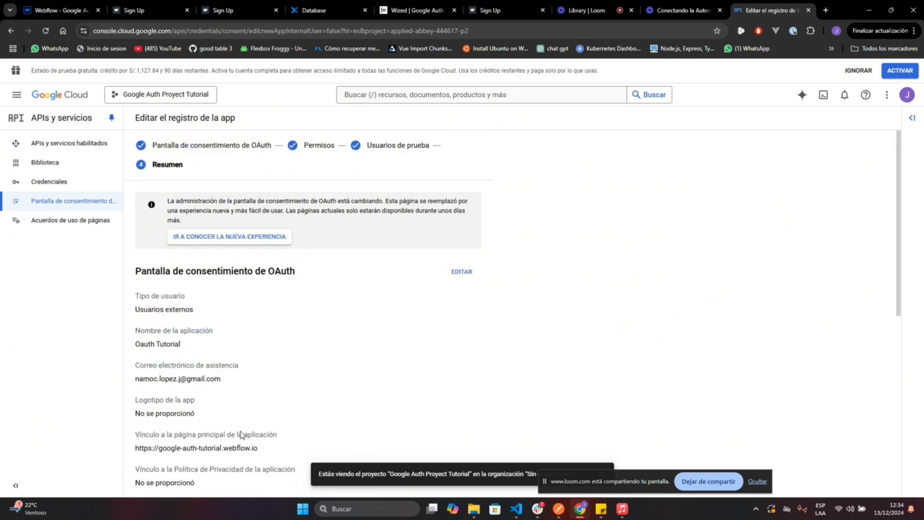
pyautogui.scroll(-5, 484, 323)
pyautogui.scroll(5, 509, 325)
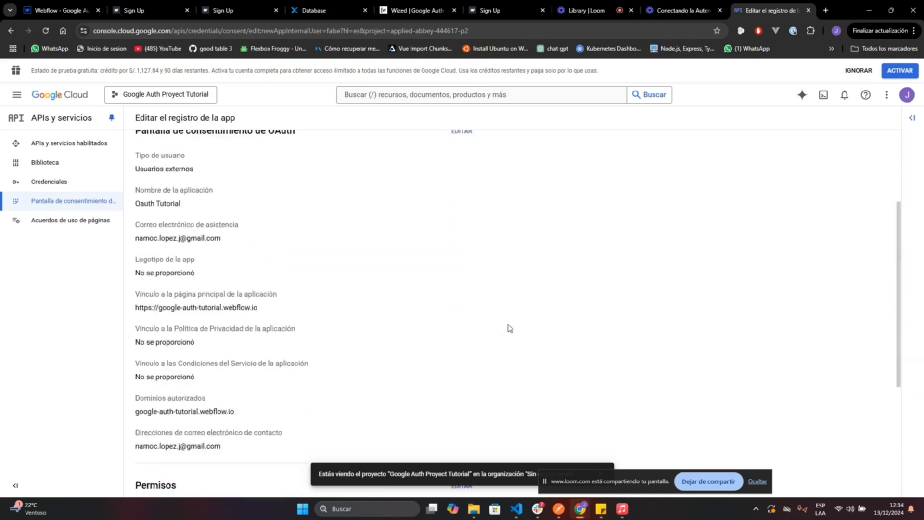
pyautogui.scroll(-5, 374, 280)
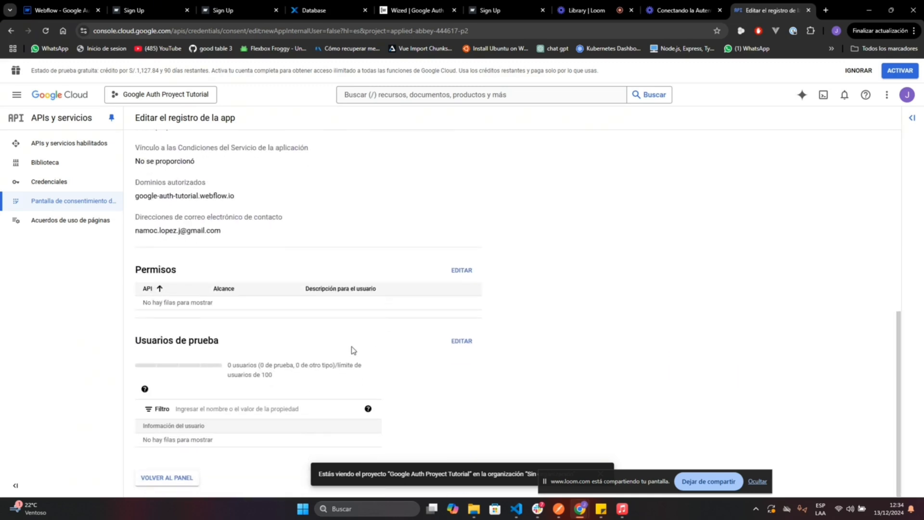
pyautogui.click(162, 483)
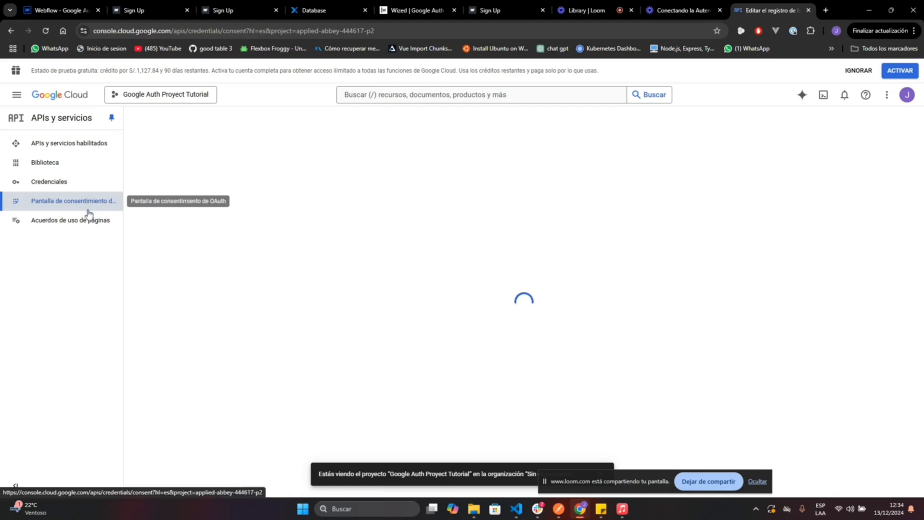
pyautogui.scroll(-5, 308, 264)
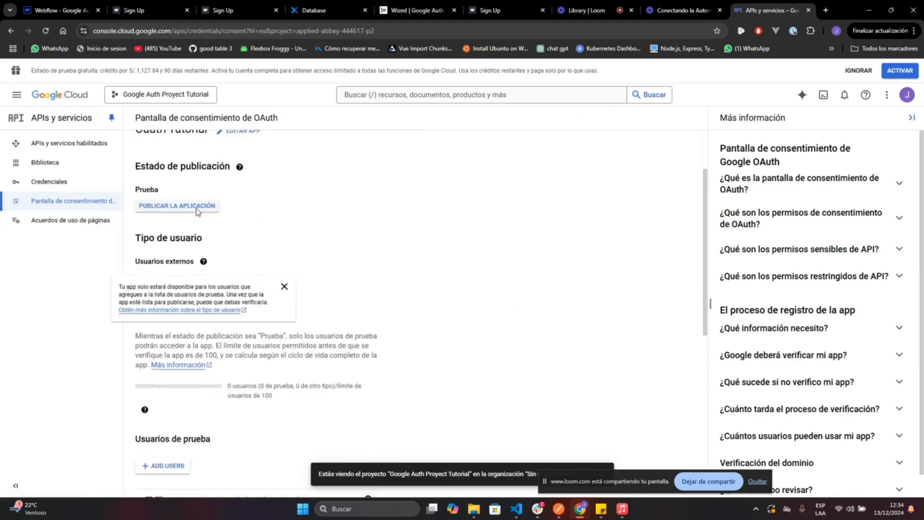
pyautogui.scroll(5, 292, 245)
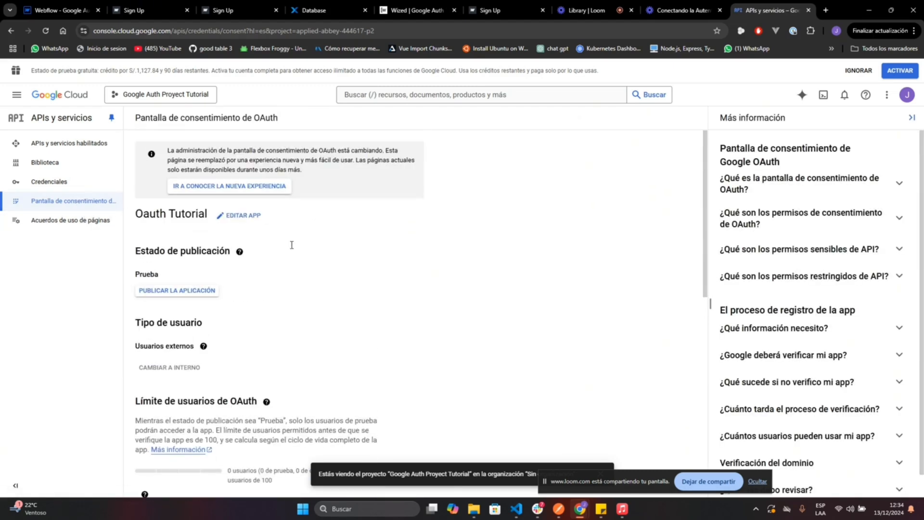
# Step: Start a web application OAuth client ID named 'Oauth Tutorial keys'
pyautogui.click(53, 187)
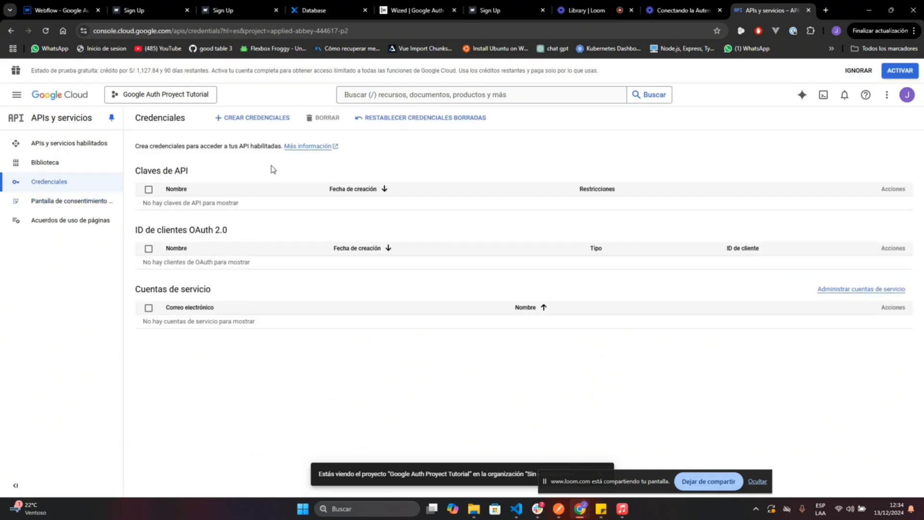
pyautogui.click(242, 117)
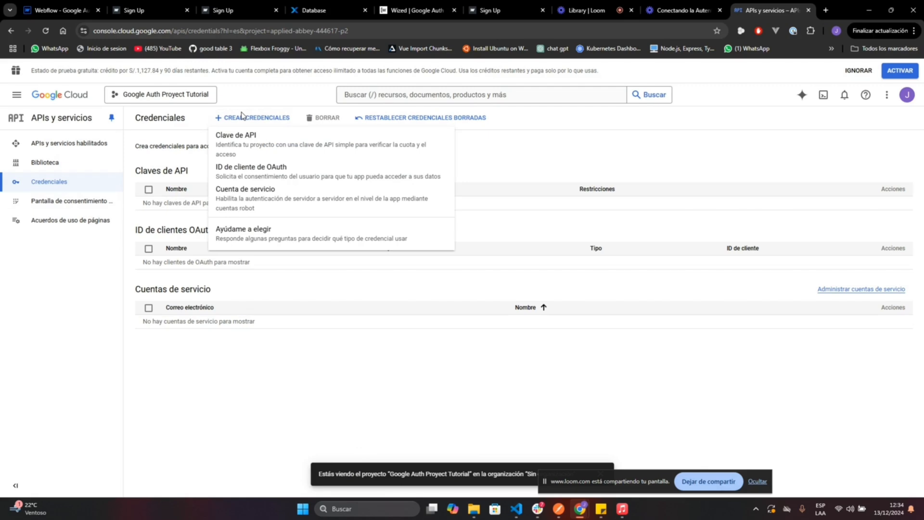
pyautogui.click(269, 174)
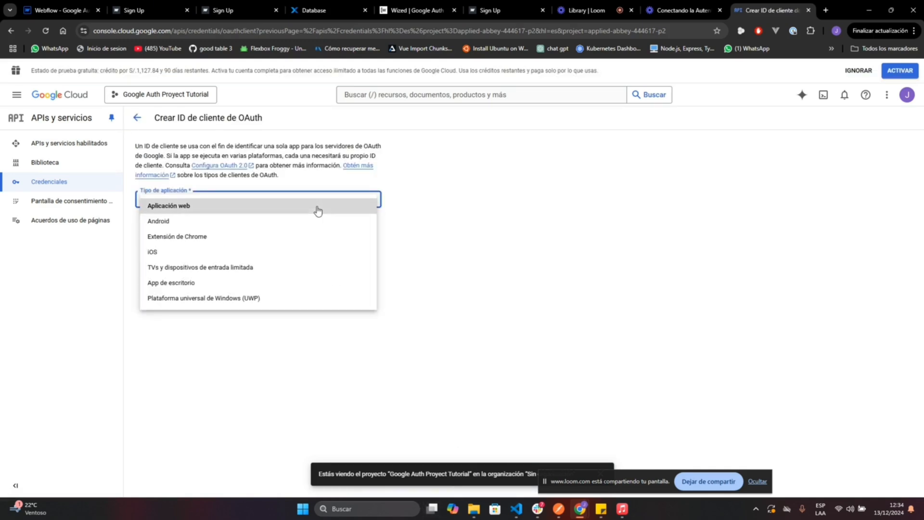
pyautogui.click(203, 211)
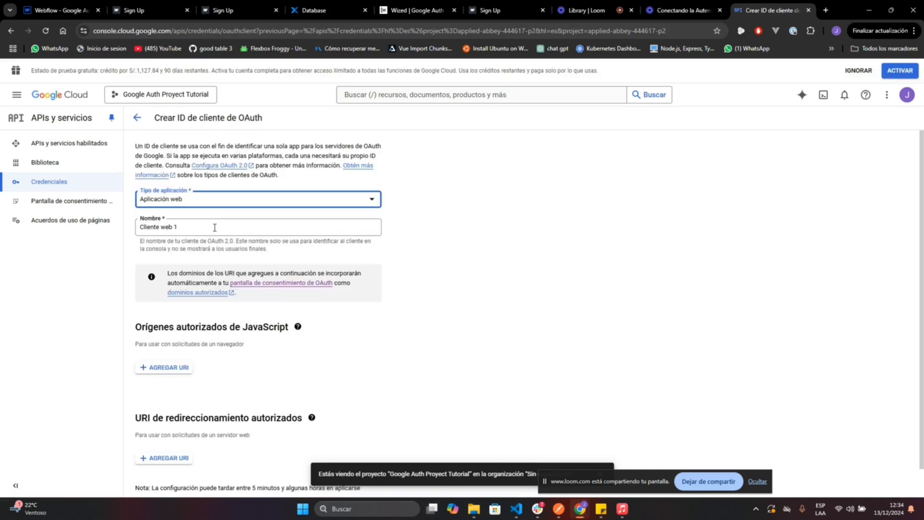
pyautogui.tripleClick(212, 226)
pyautogui.press('BackSpace')
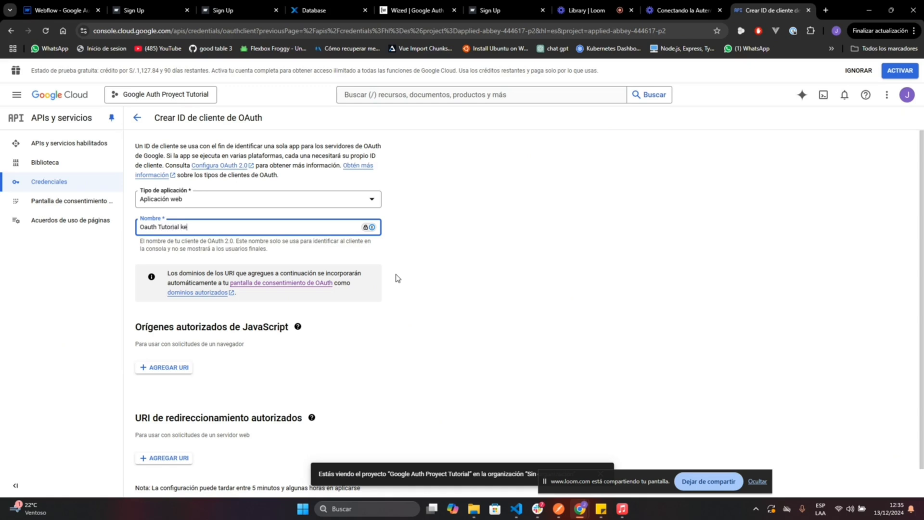
pyautogui.click(396, 278)
pyautogui.scroll(-2, 397, 278)
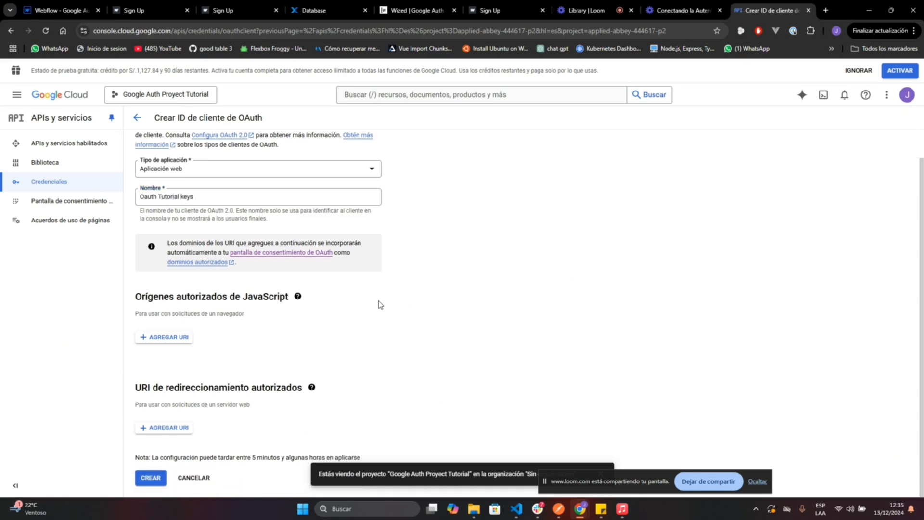
pyautogui.click(177, 337)
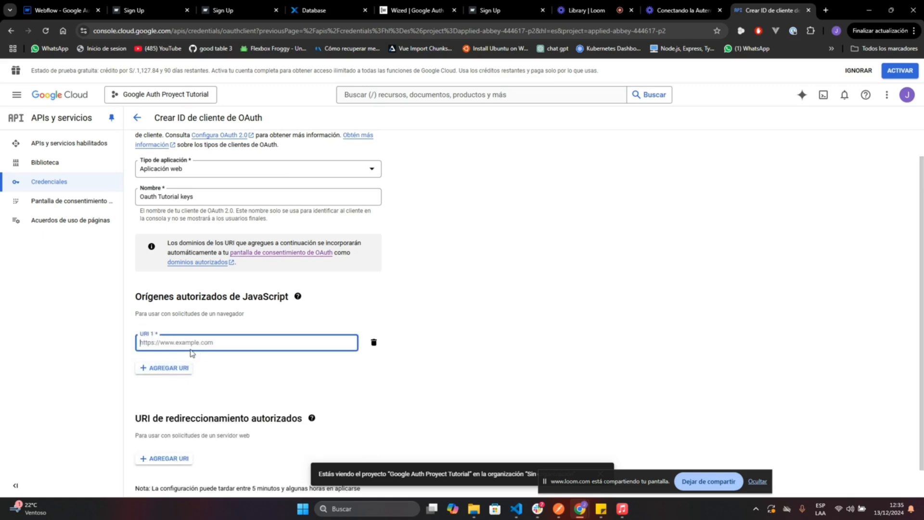
pyautogui.click(69, 15)
pyautogui.click(178, 18)
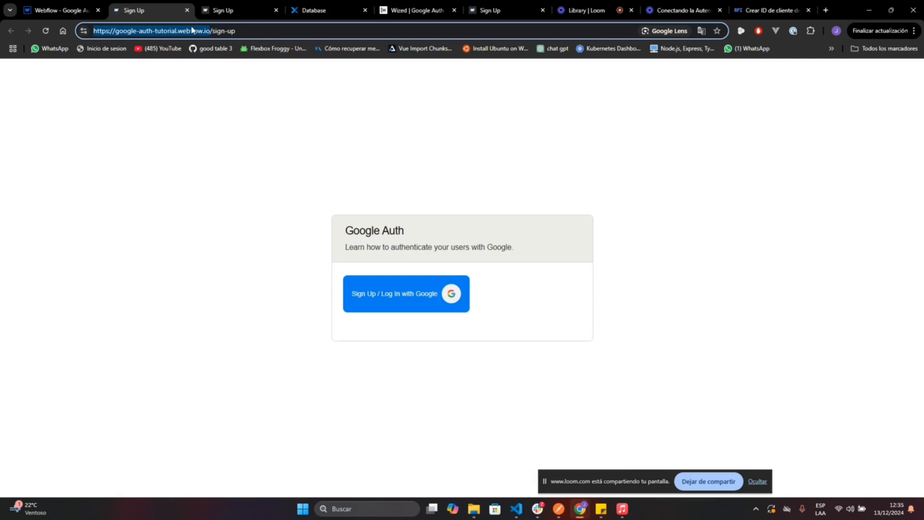
pyautogui.click(770, 10)
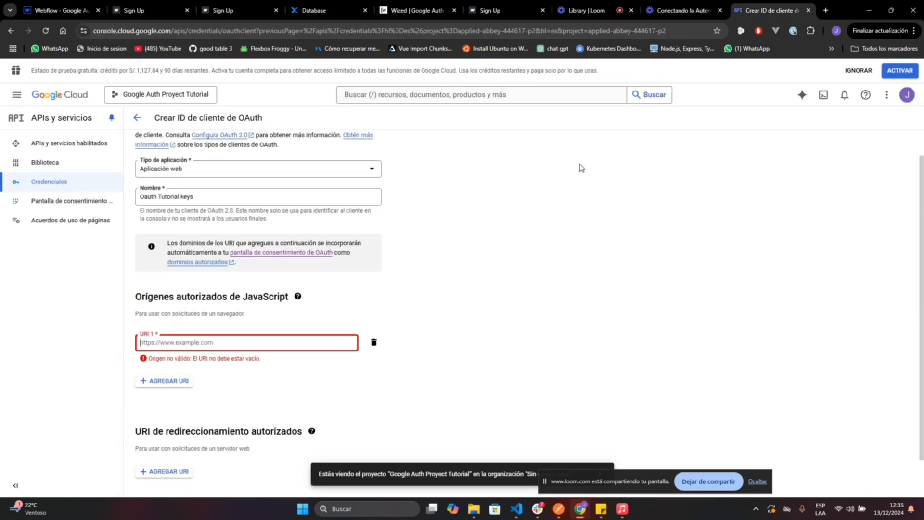
pyautogui.write('https://google-auth-tutorial.webflow.io/')
pyautogui.press('BackSpace')
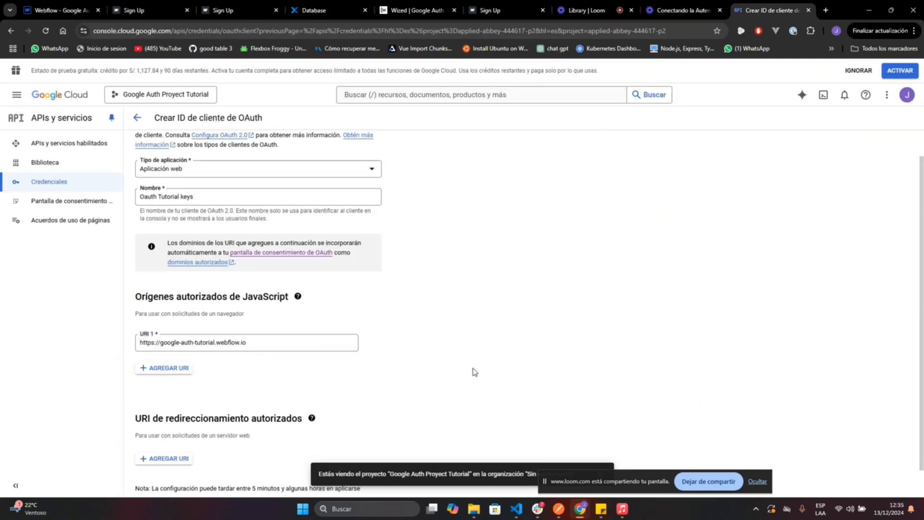
pyautogui.scroll(-1, 444, 348)
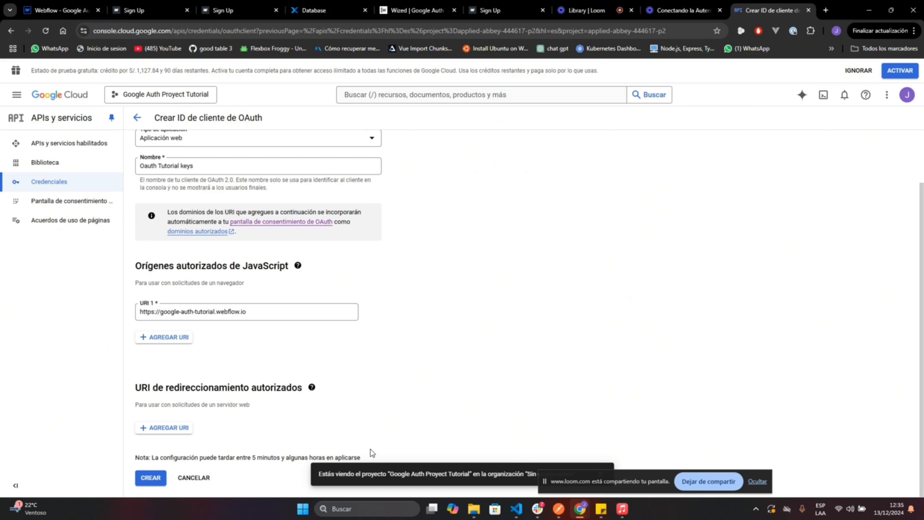
pyautogui.click(177, 428)
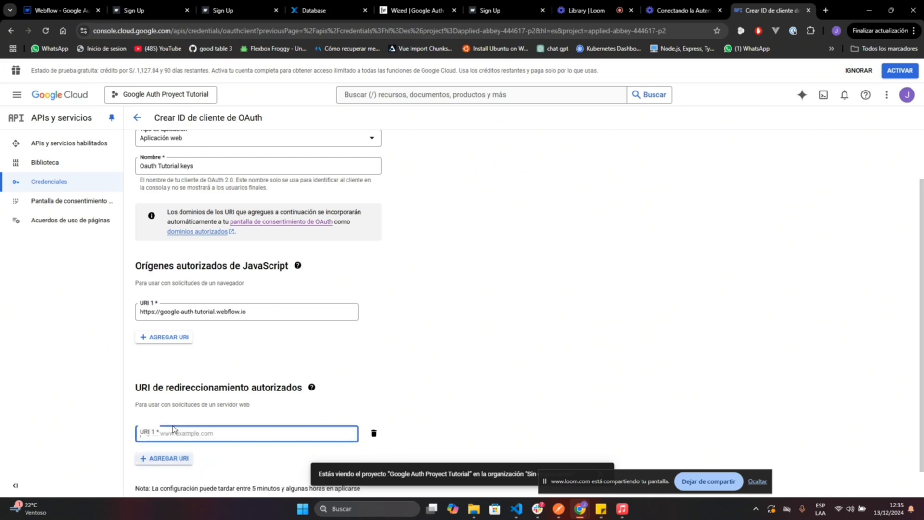
pyautogui.click(194, 437)
pyautogui.write('https://google-auth-tutorial.webflow.io/')
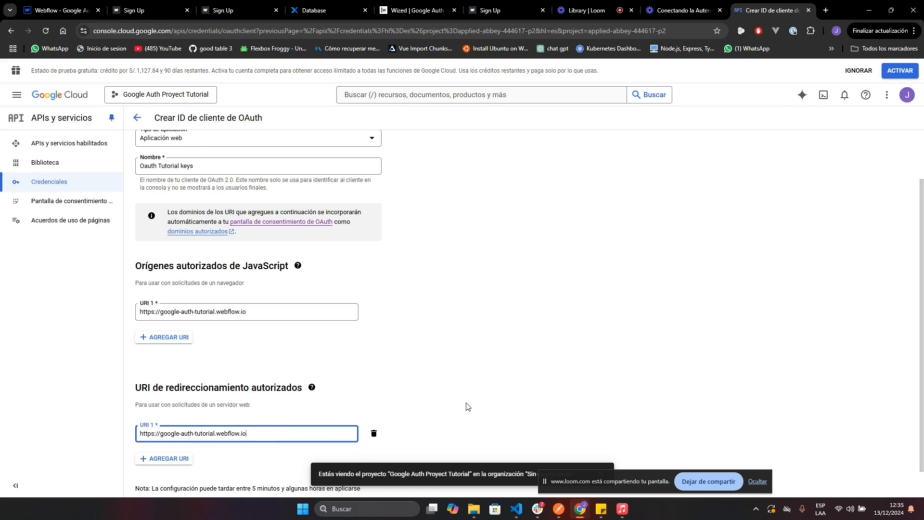
pyautogui.click(482, 404)
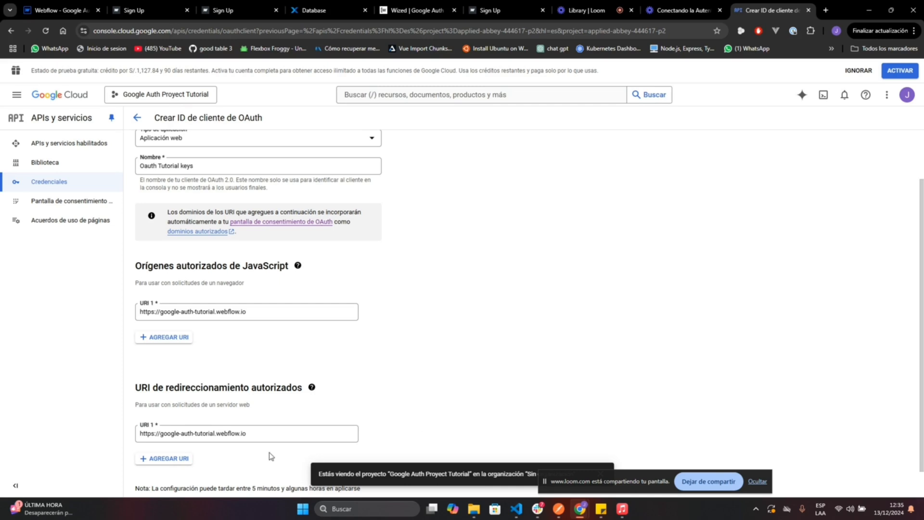
pyautogui.moveTo(175, 438)
pyautogui.scroll(-1, 402, 380)
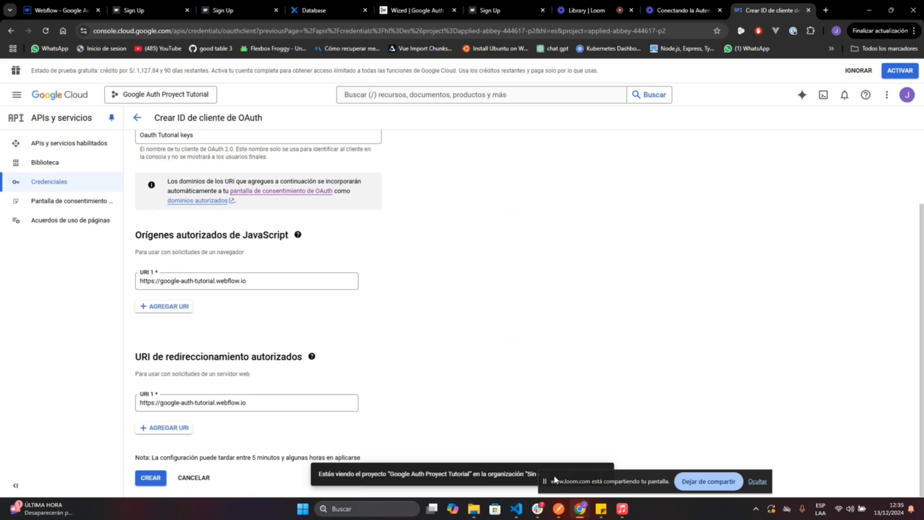
pyautogui.moveTo(554, 480); pyautogui.dragTo(530, 470)
pyautogui.scroll(2, 377, 369)
pyautogui.scroll(-2, 377, 370)
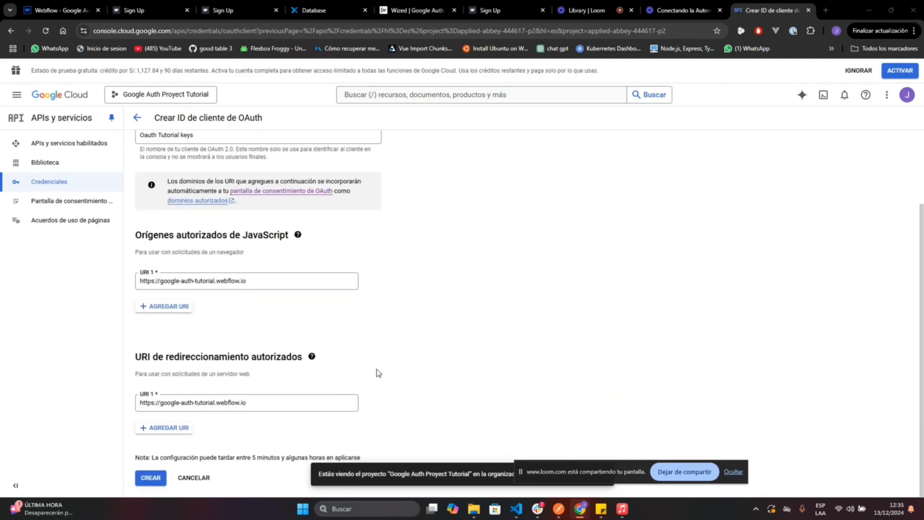
# Step: Create the Oauth Tutorial keys client, download its JSON, and show it in File Explorer
pyautogui.click(152, 476)
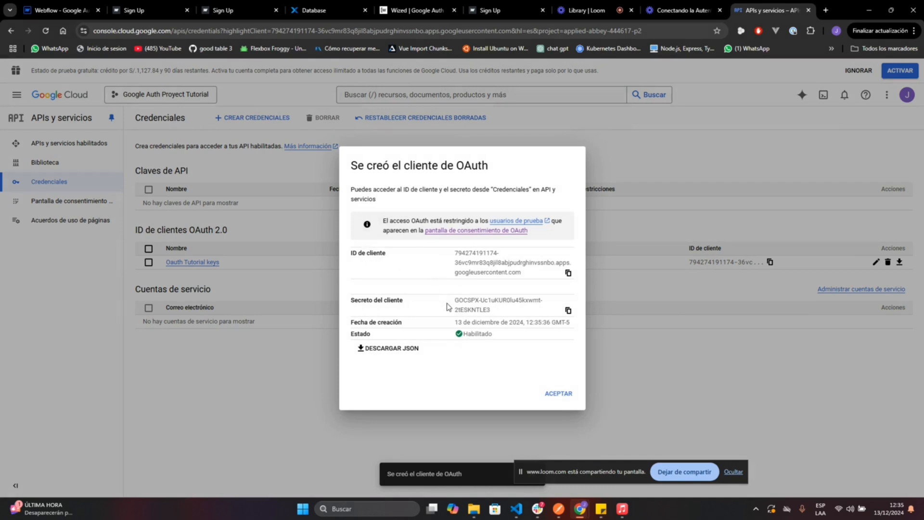
pyautogui.click(414, 351)
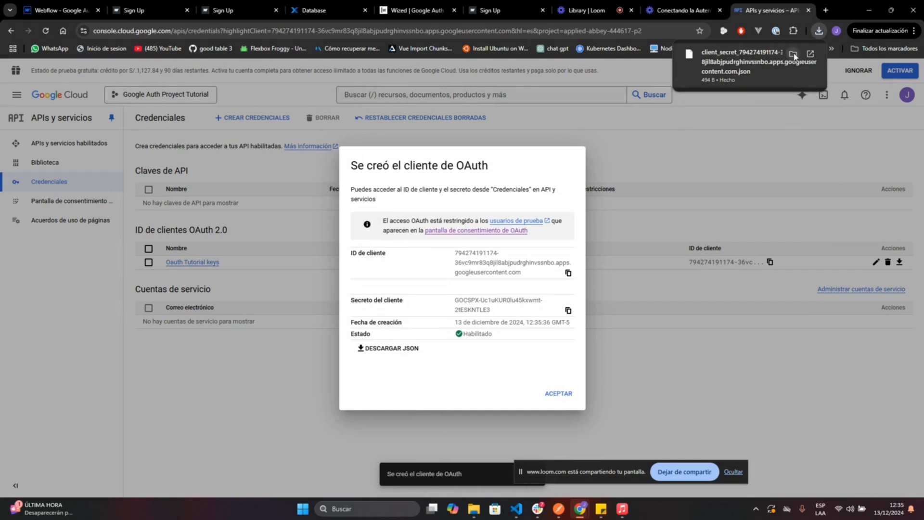
pyautogui.click(793, 56)
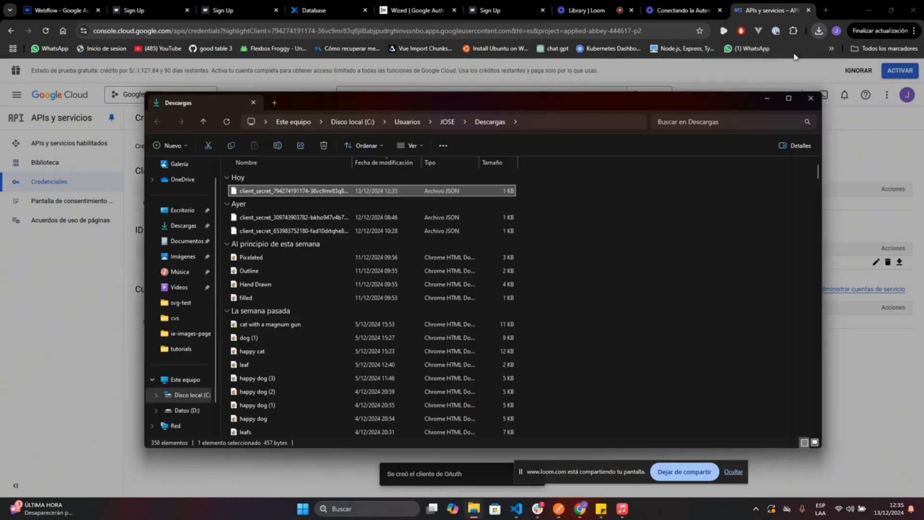
# Step: Open the client-secret JSON in Visual Studio Code and run Format Document
pyautogui.rightClick(312, 193)
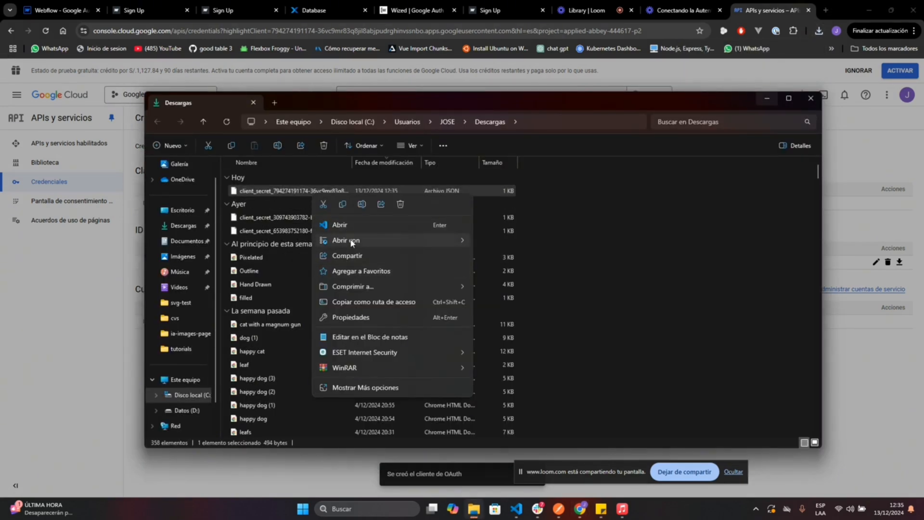
pyautogui.moveTo(352, 242)
pyautogui.click(499, 258)
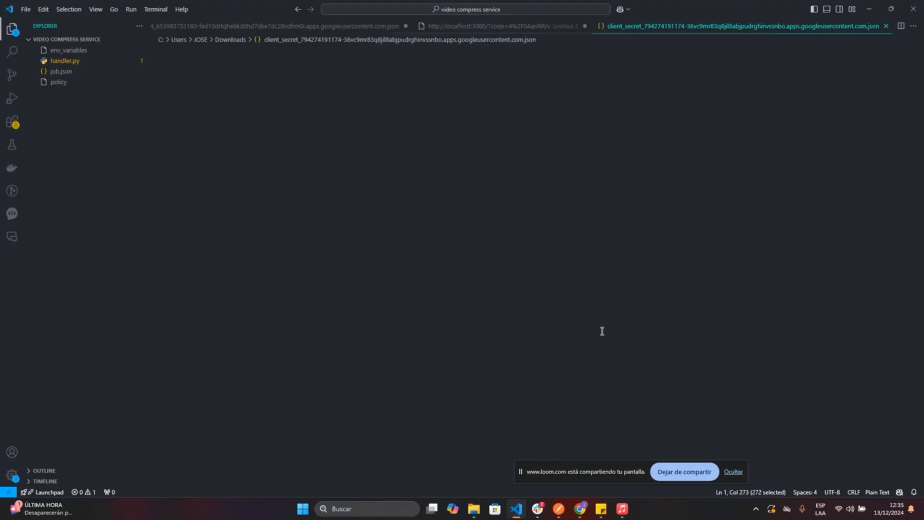
pyautogui.rightClick(395, 304)
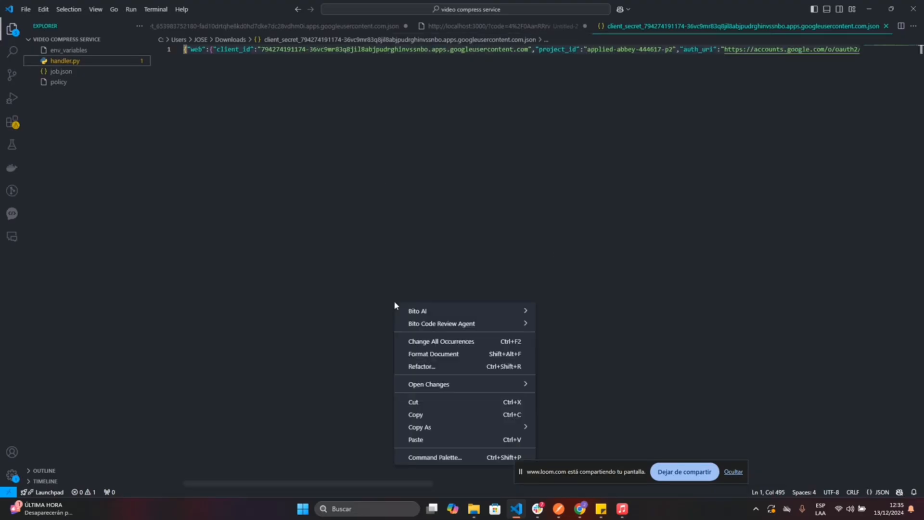
pyautogui.click(426, 355)
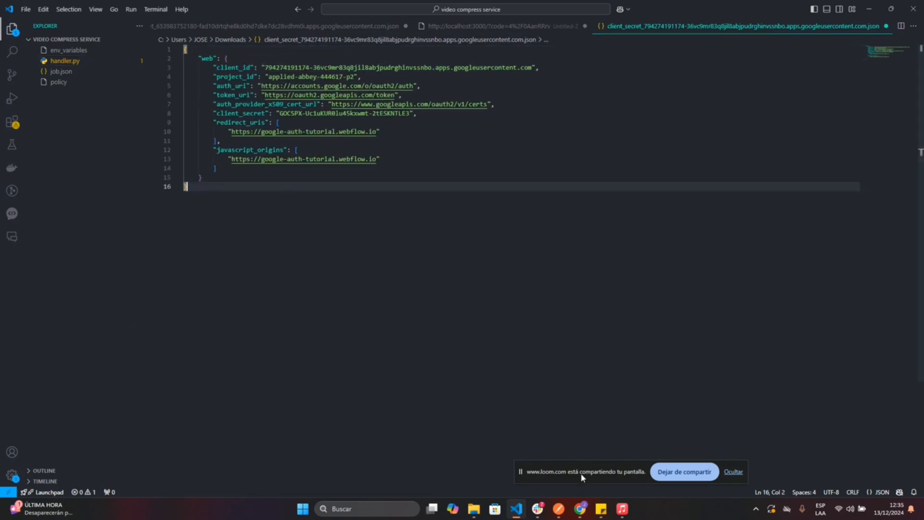
# Step: Review the formatted JSON contents, then bring the Google Cloud console back
pyautogui.moveTo(581, 477); pyautogui.dragTo(640, 475)
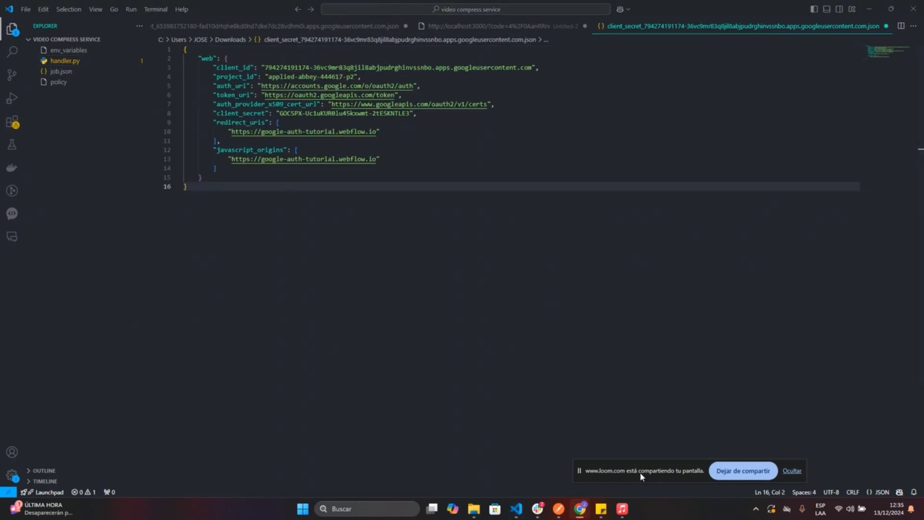
pyautogui.hotkey('ctrl', 'a')
pyautogui.click(232, 188)
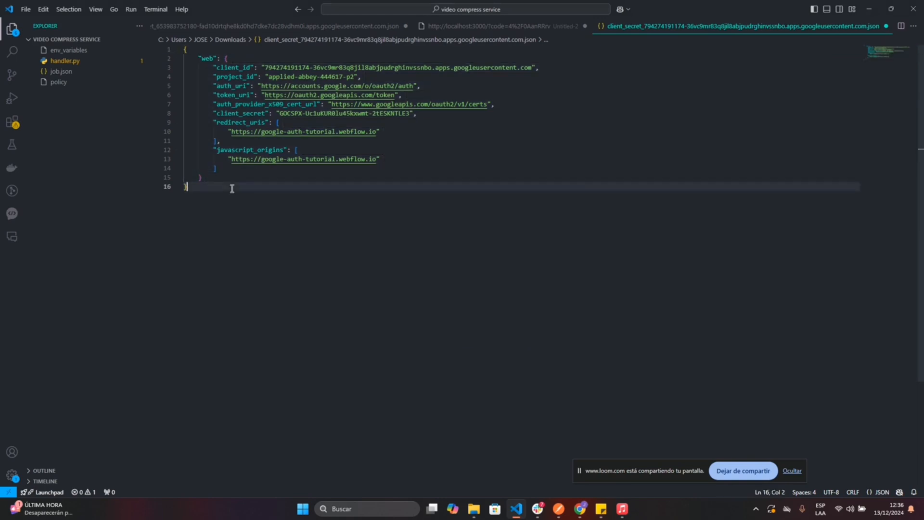
pyautogui.hotkey('ctrl', 'shift', 'Home')
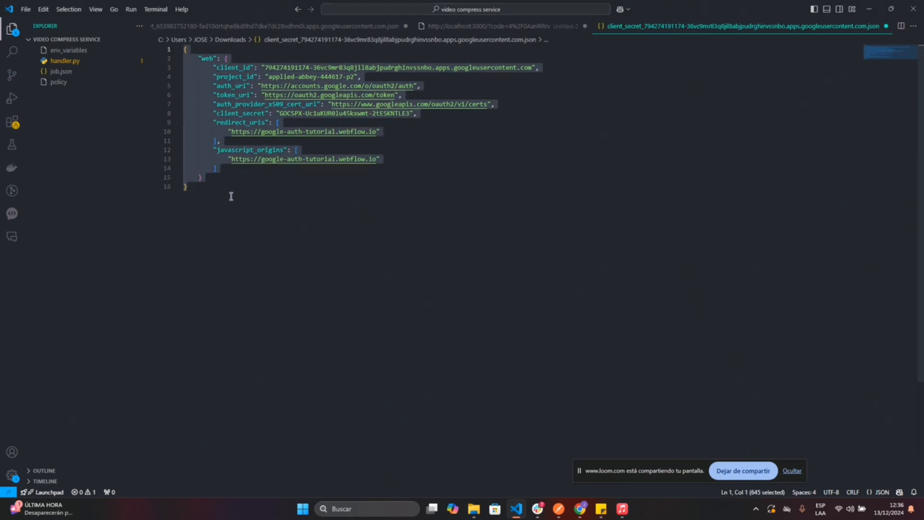
pyautogui.click(231, 196)
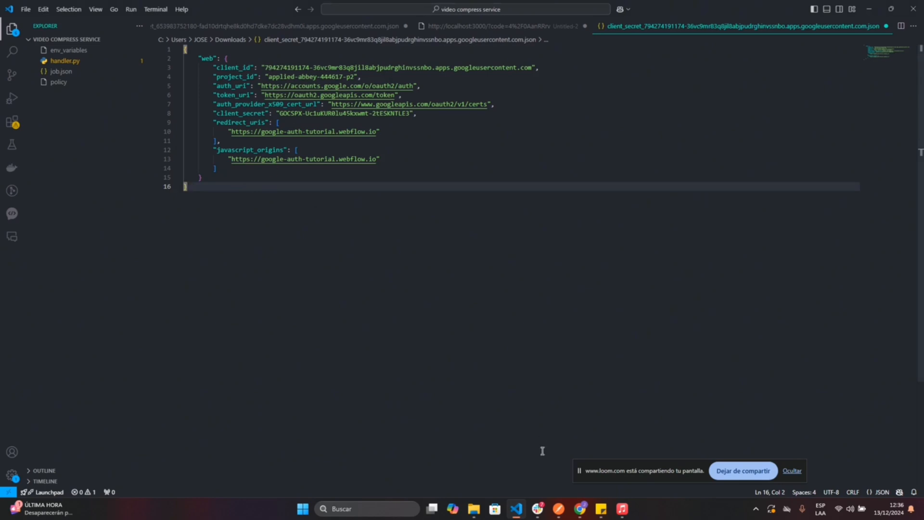
pyautogui.moveTo(580, 508)
pyautogui.click(519, 457)
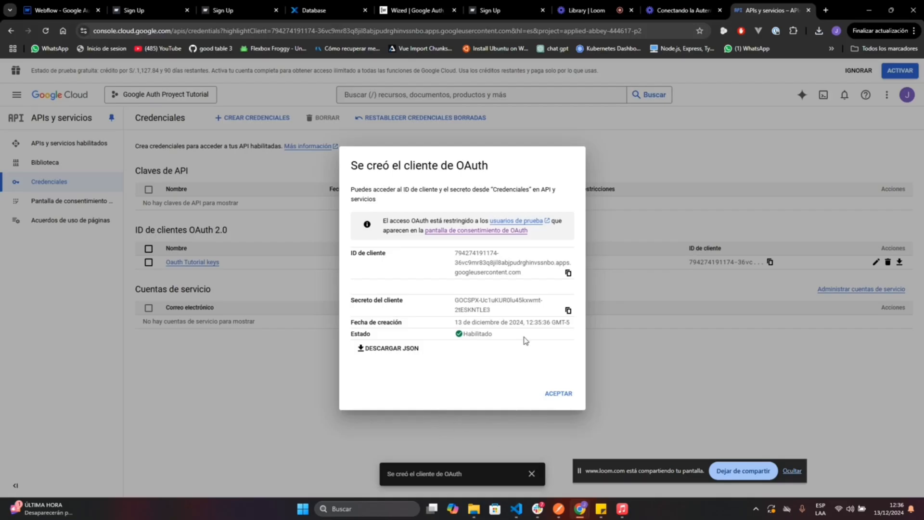
# Step: Dismiss the 'Se creó el cliente de OAuth' confirmation in Google Cloud Console
pyautogui.click(555, 396)
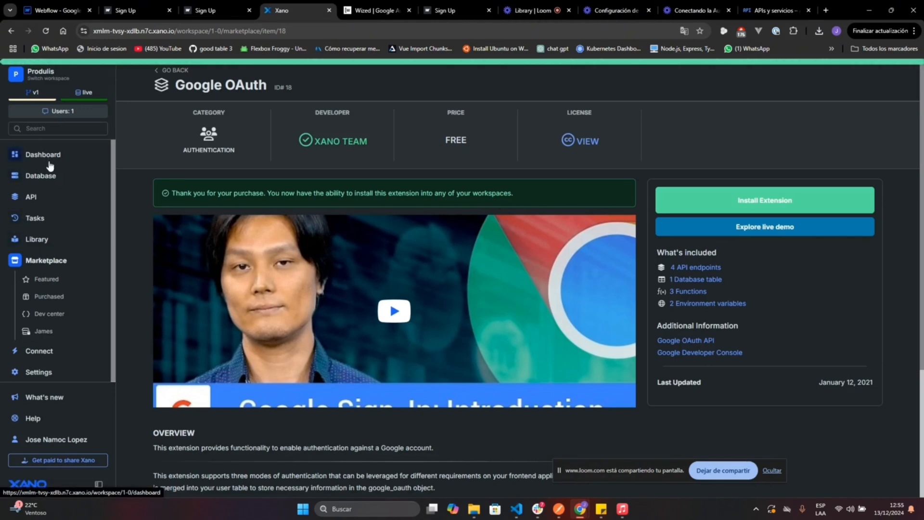
pyautogui.click(44, 156)
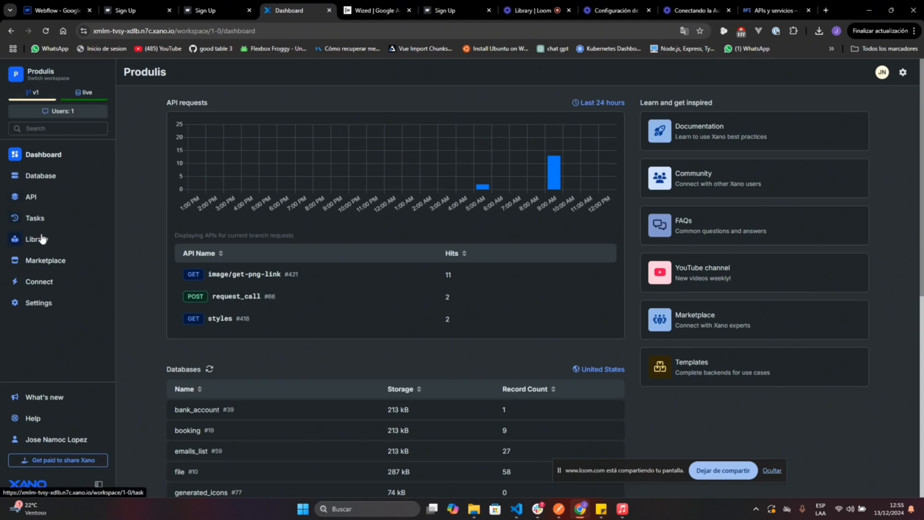
pyautogui.click(44, 261)
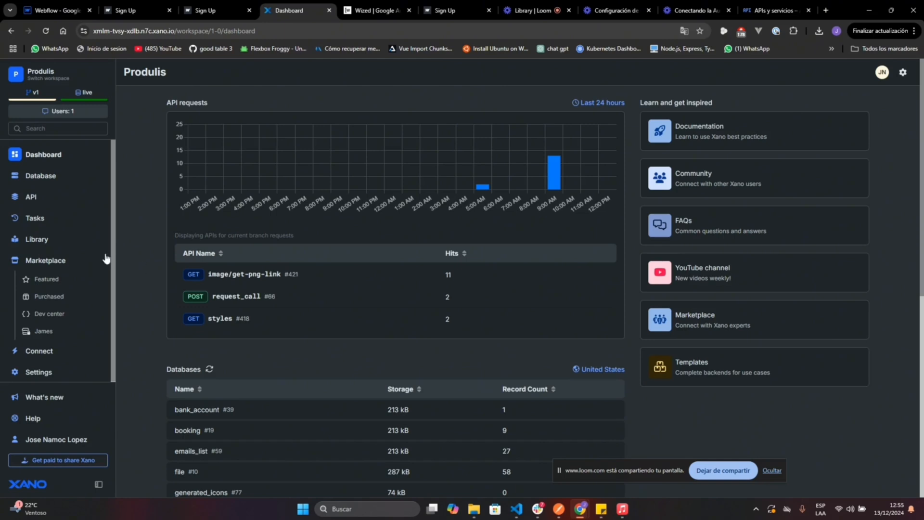
pyautogui.click(44, 284)
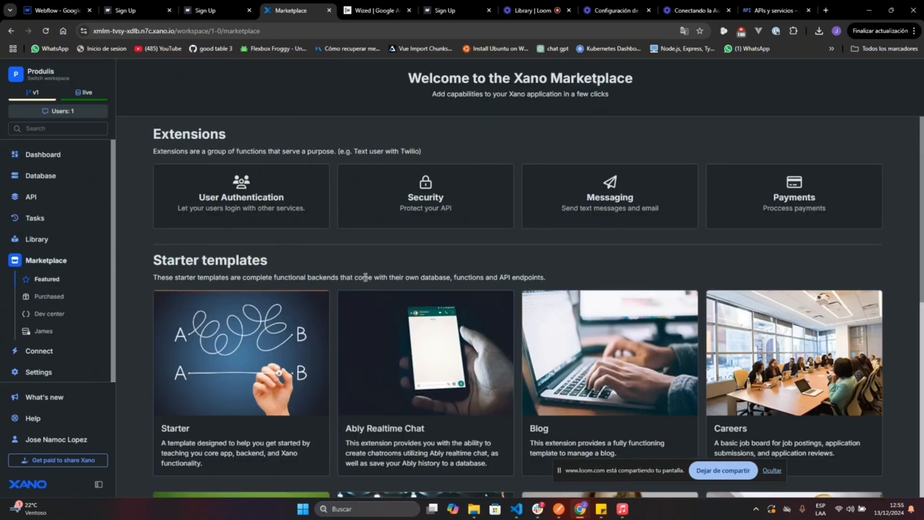
pyautogui.click(192, 203)
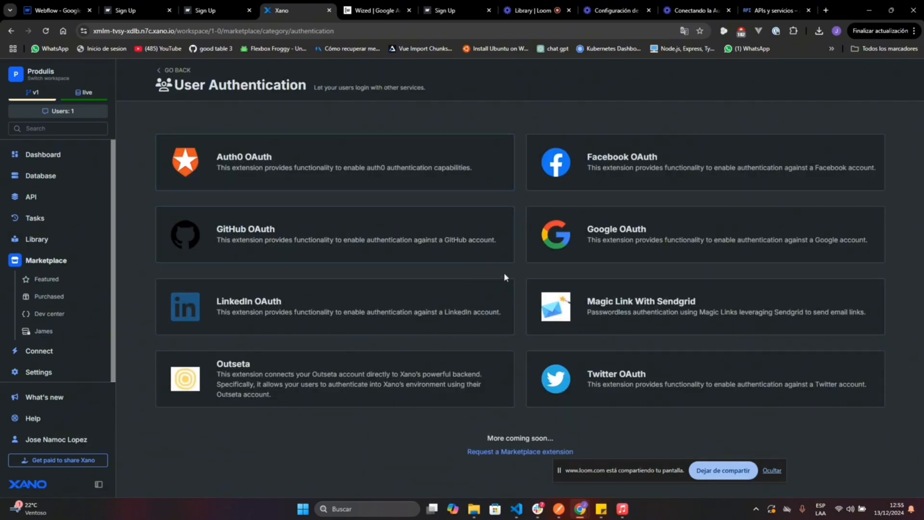
pyautogui.click(617, 256)
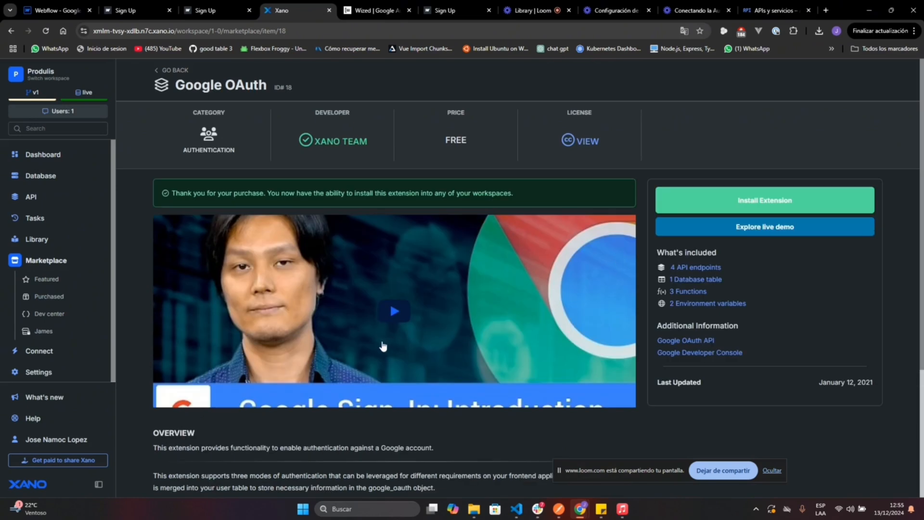
pyautogui.scroll(-1, 482, 331)
pyautogui.scroll(1, 644, 344)
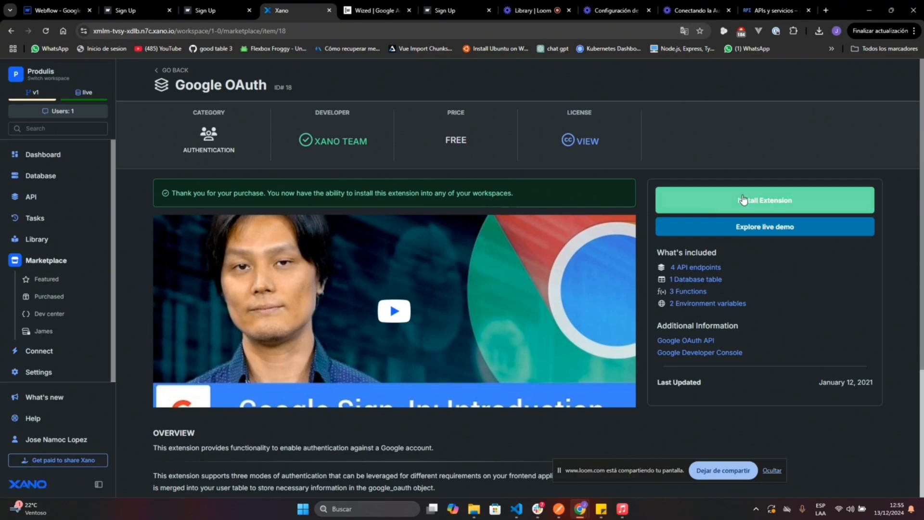
# Step: Install the Google OAuth extension, merging its data into the 'user' table
pyautogui.click(741, 200)
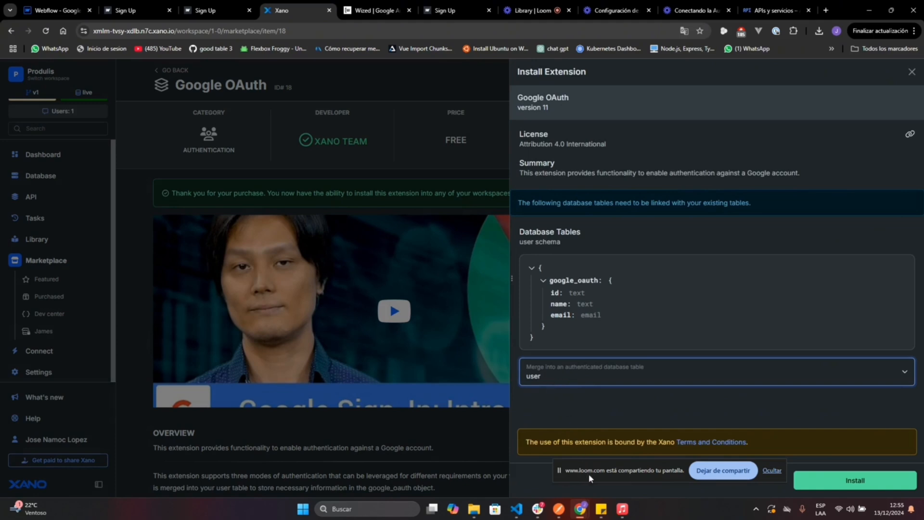
pyautogui.moveTo(588, 473); pyautogui.dragTo(576, 489)
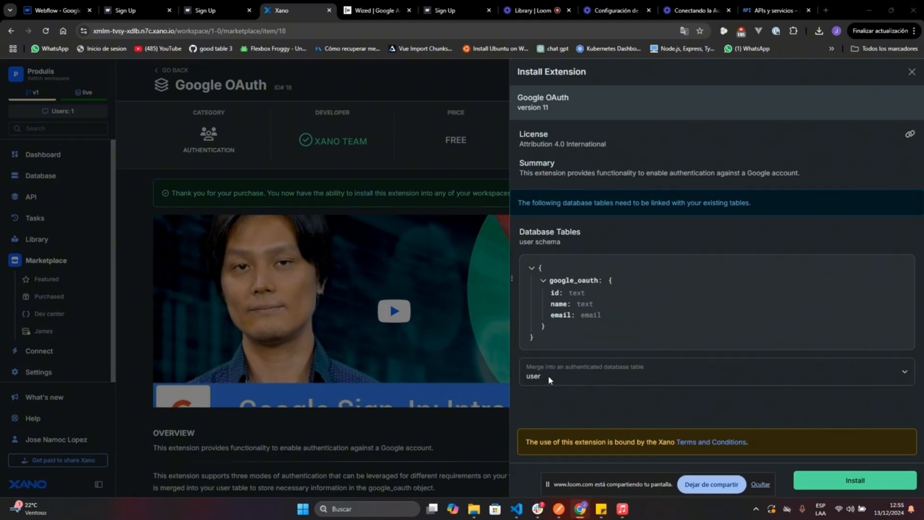
pyautogui.click(671, 377)
pyautogui.click(640, 377)
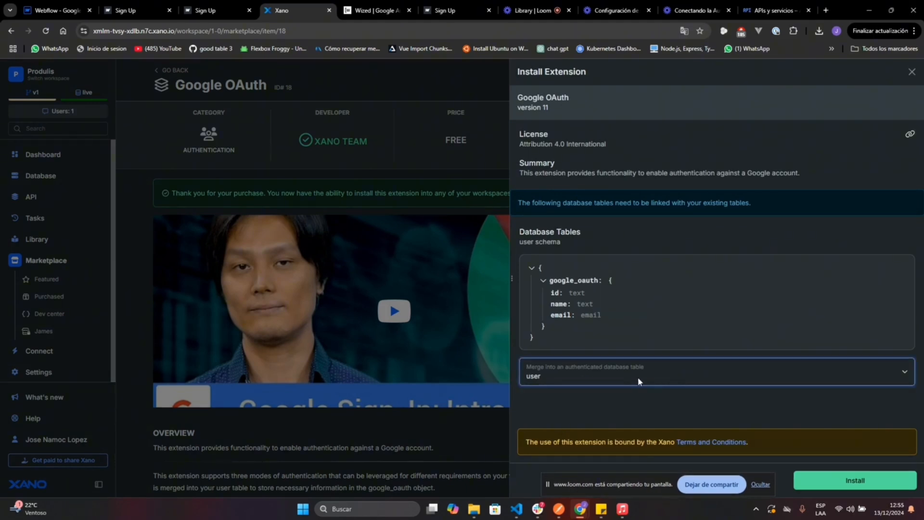
pyautogui.click(637, 377)
pyautogui.click(639, 374)
pyautogui.click(639, 375)
pyautogui.click(639, 375)
pyautogui.click(618, 372)
pyautogui.click(611, 391)
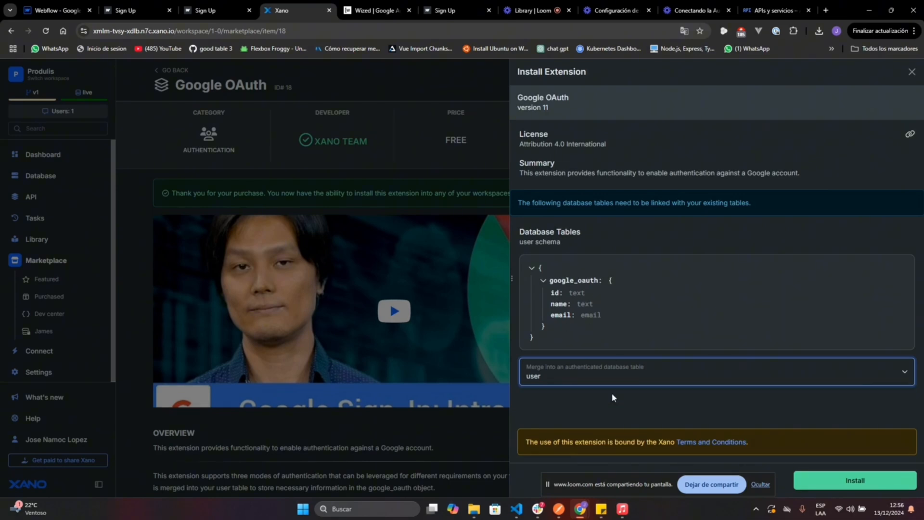
pyautogui.click(829, 480)
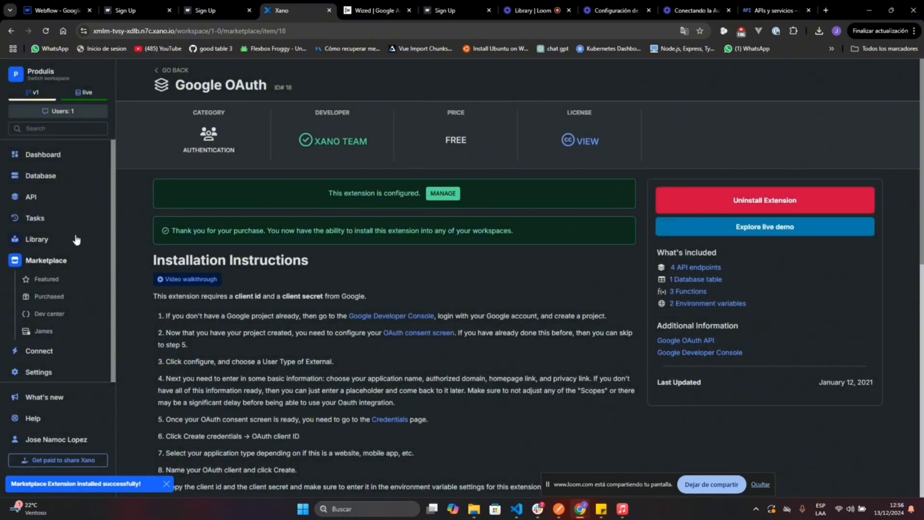
pyautogui.click(44, 178)
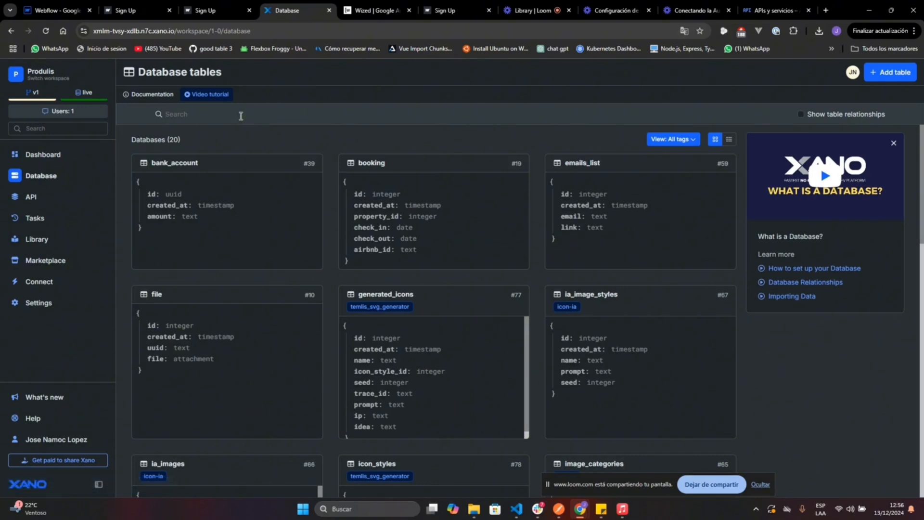
# Step: Search for 'user' and check the user table's new google_oauth field
pyautogui.write('user')
pyautogui.click(267, 218)
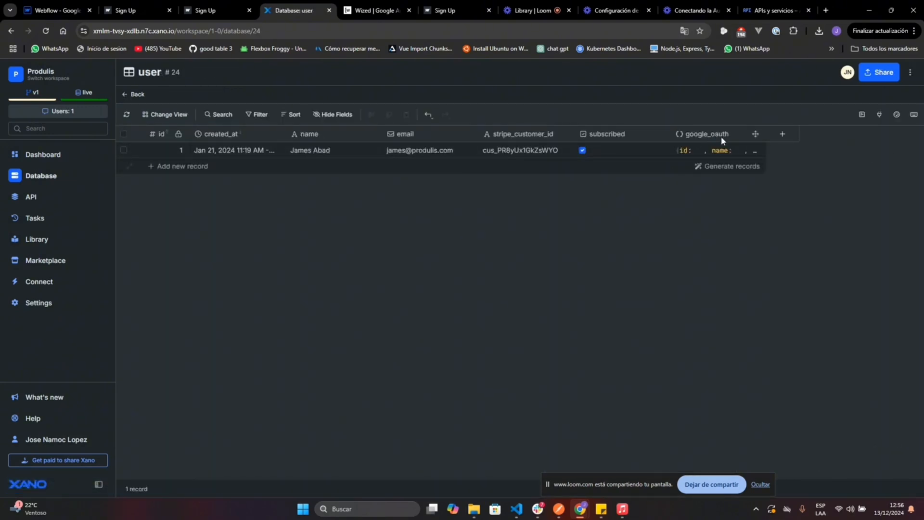
pyautogui.click(27, 199)
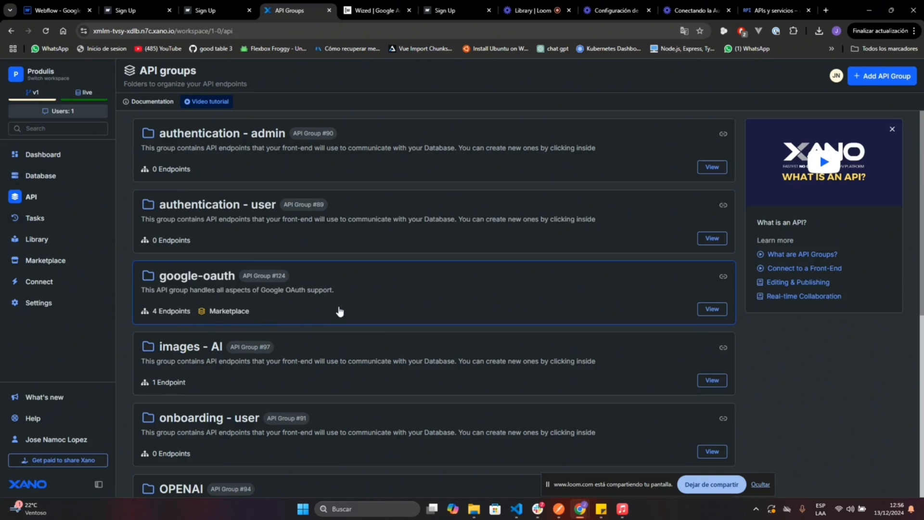
# Step: Inspect the oauth/google/continue endpoint's inputs and function stack in the google-oauth group
pyautogui.click(362, 294)
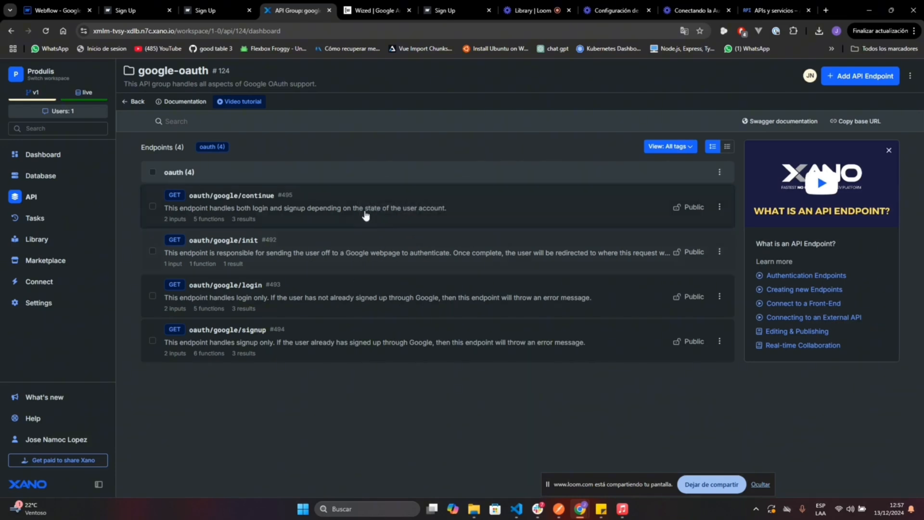
pyautogui.click(351, 197)
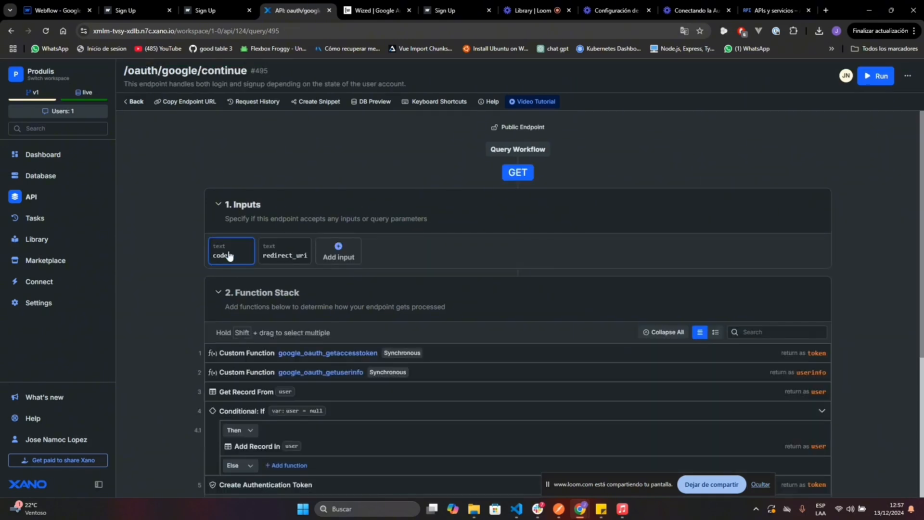
pyautogui.click(133, 102)
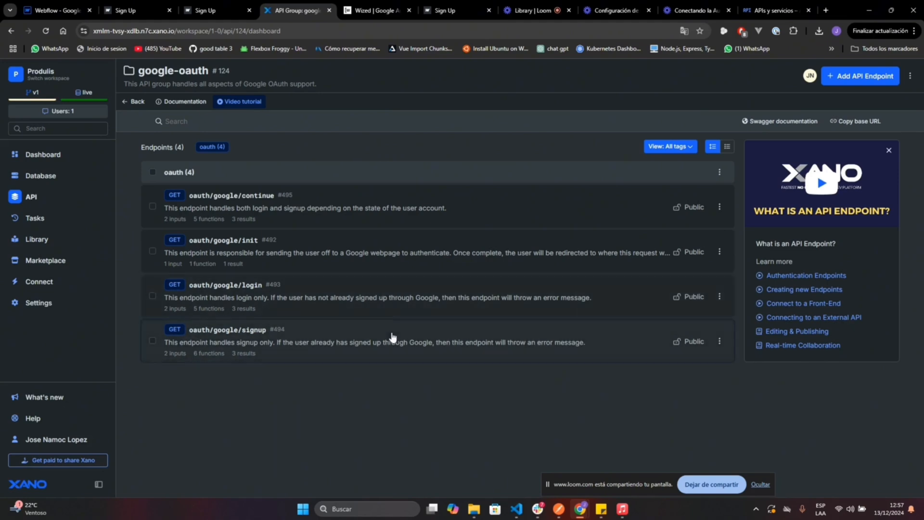
# Step: Look over the oauth/google/login and oauth/google/continue endpoints before deleting anything
pyautogui.click(152, 295)
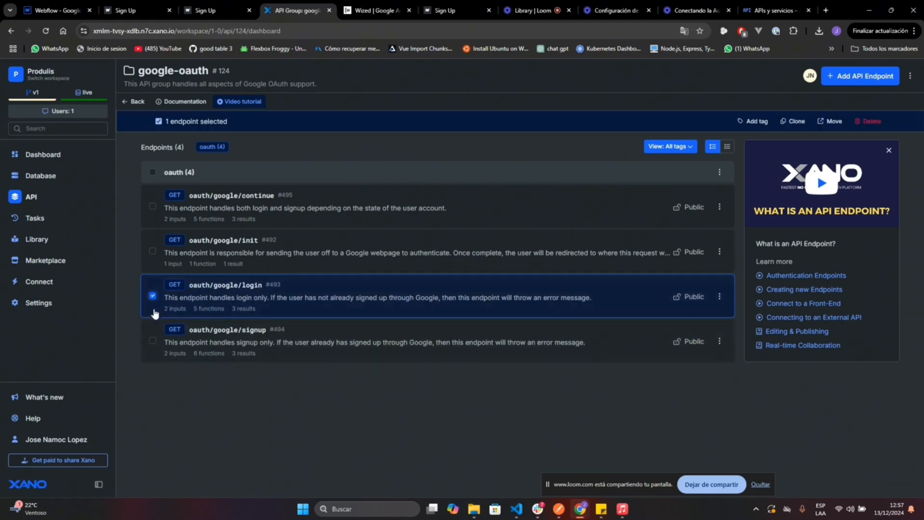
pyautogui.click(152, 340)
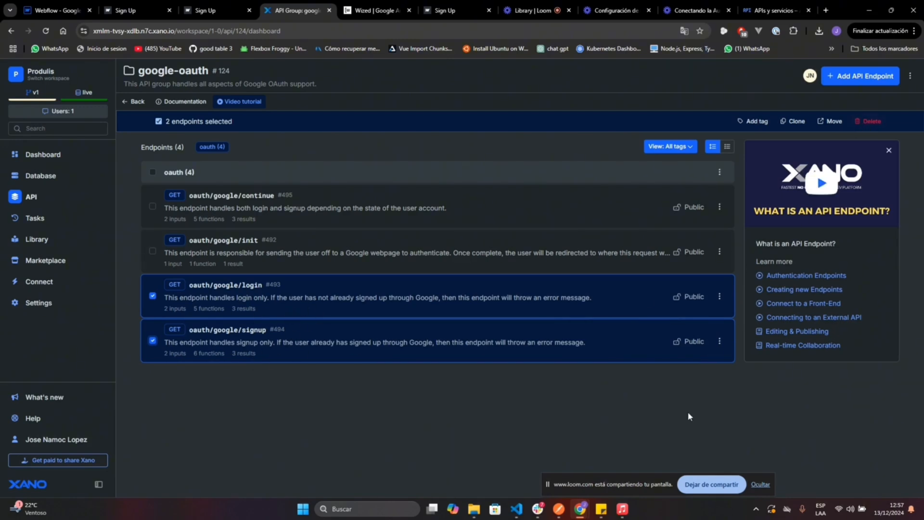
pyautogui.click(153, 295)
pyautogui.click(153, 340)
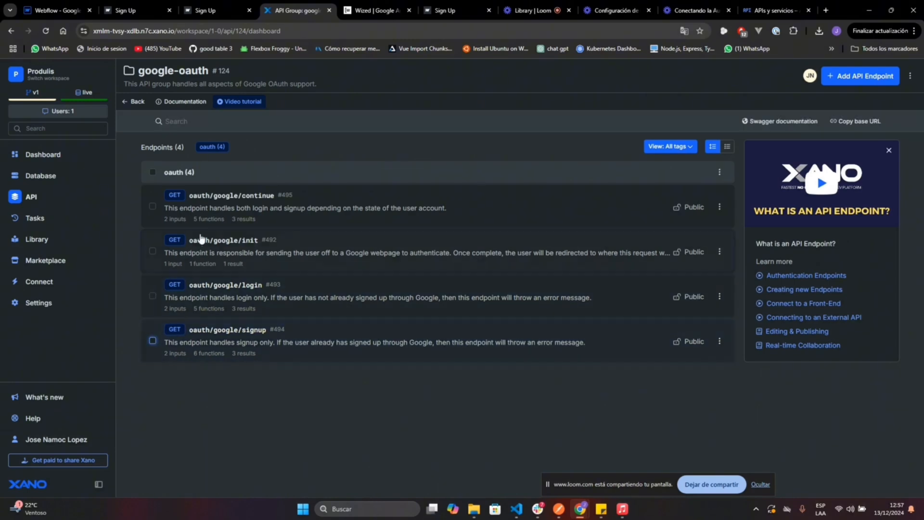
pyautogui.click(336, 294)
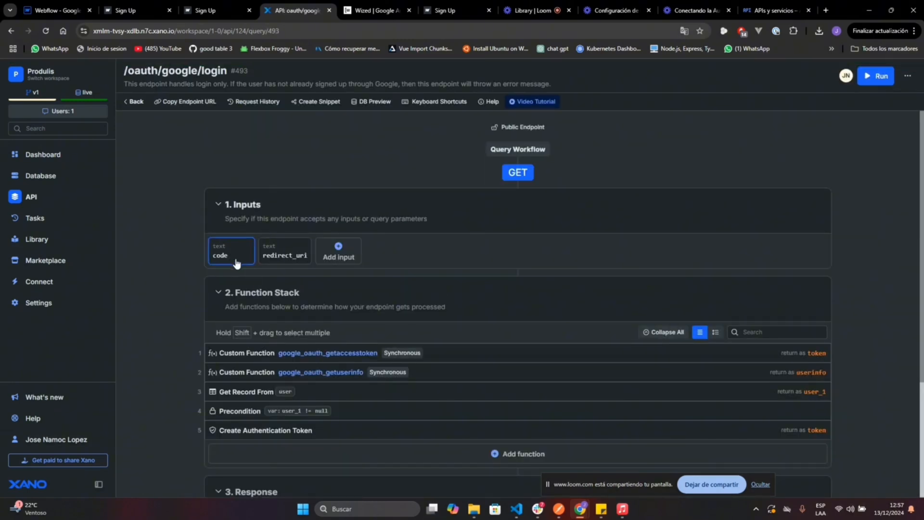
pyautogui.click(134, 103)
pyautogui.click(289, 200)
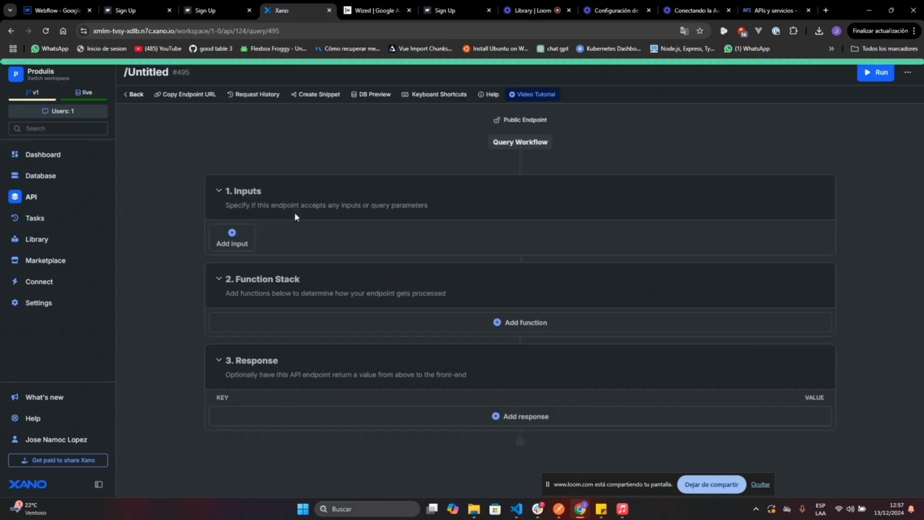
pyautogui.click(133, 101)
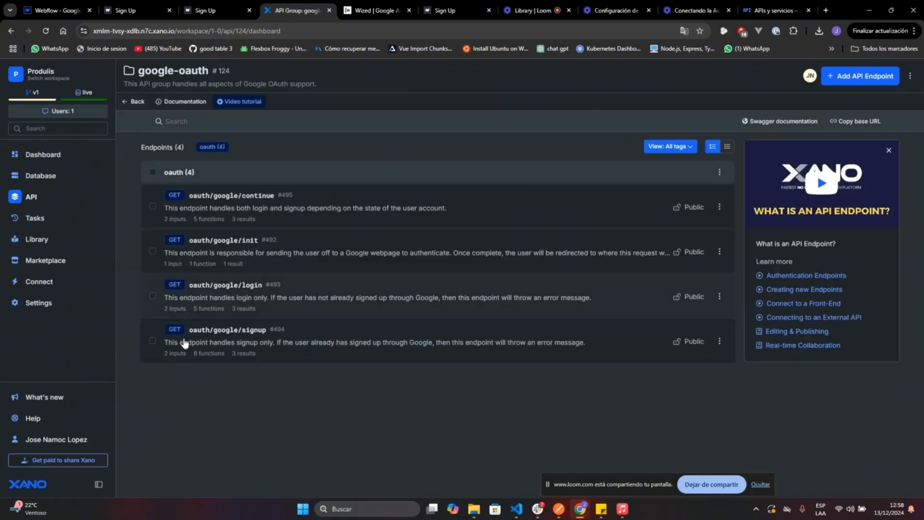
# Step: Delete the oauth/google/login and oauth/google/signup endpoints
pyautogui.click(153, 295)
pyautogui.click(153, 341)
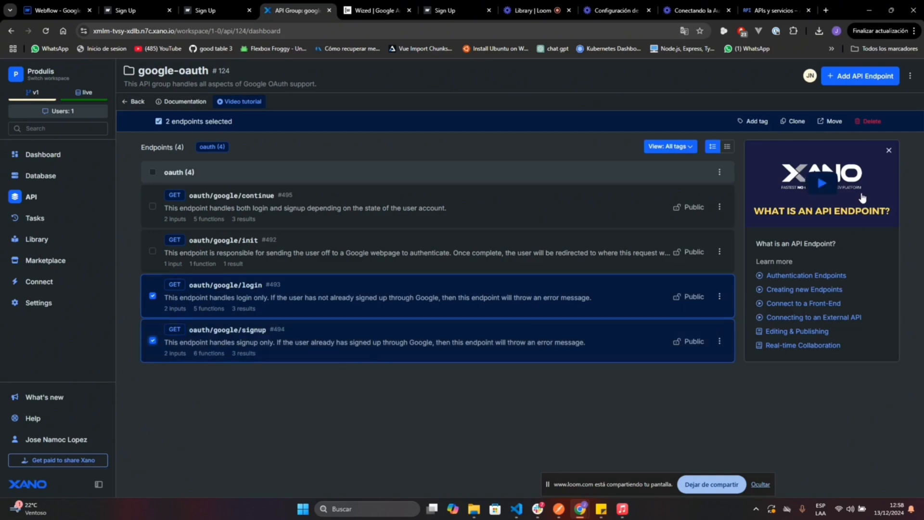
pyautogui.click(867, 121)
pyautogui.click(555, 144)
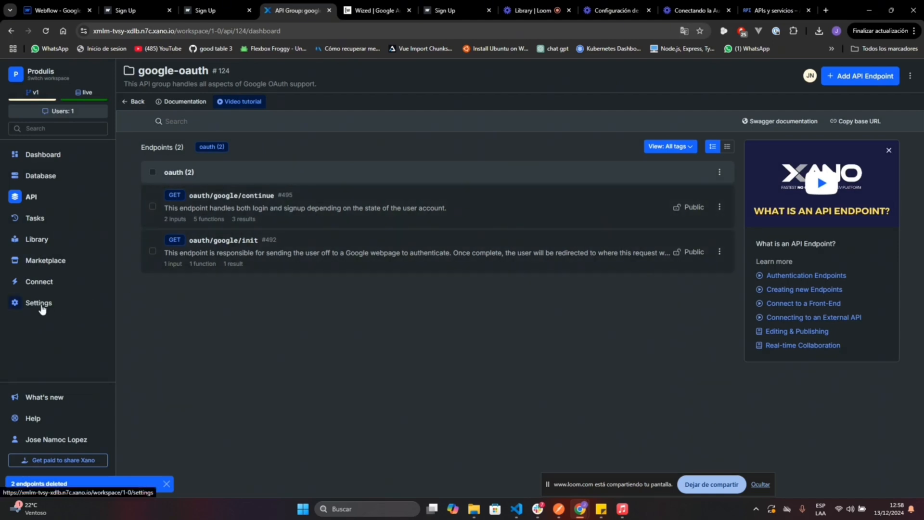
# Step: Clear the existing google_oauth_client_id and google_oauth_secret environment variable values
pyautogui.click(42, 307)
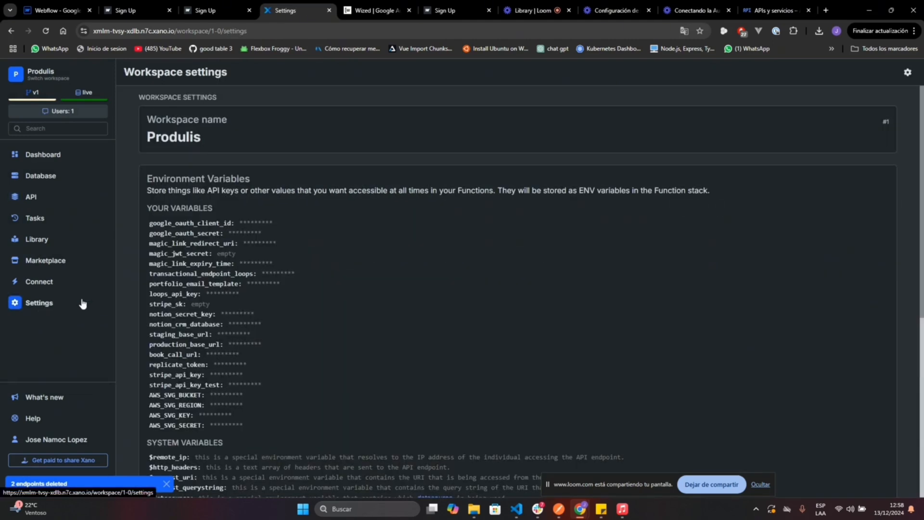
pyautogui.scroll(-5, 493, 356)
pyautogui.click(183, 339)
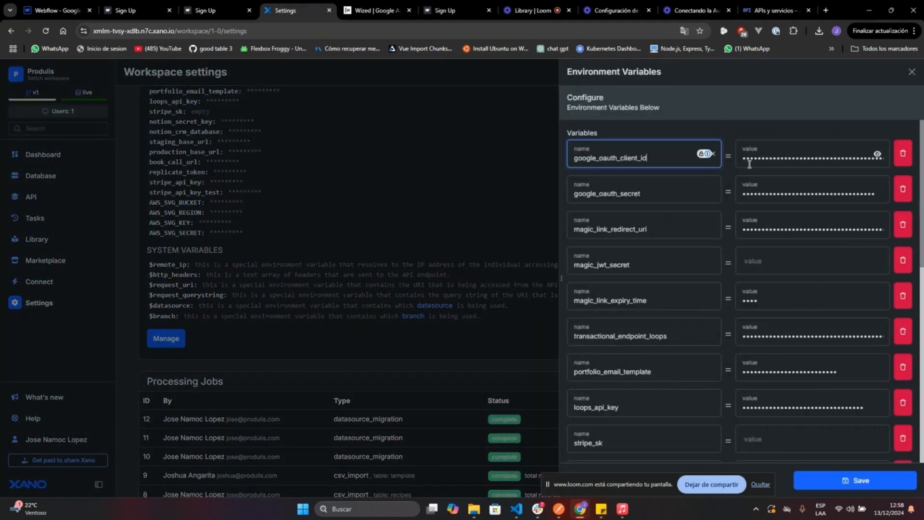
pyautogui.doubleClick(856, 158)
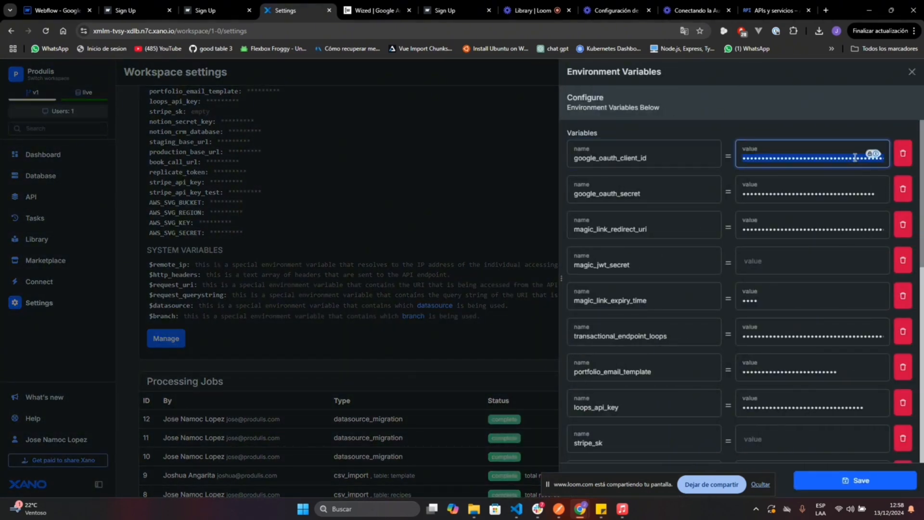
pyautogui.press('BackSpace')
pyautogui.doubleClick(840, 197)
pyautogui.press('BackSpace')
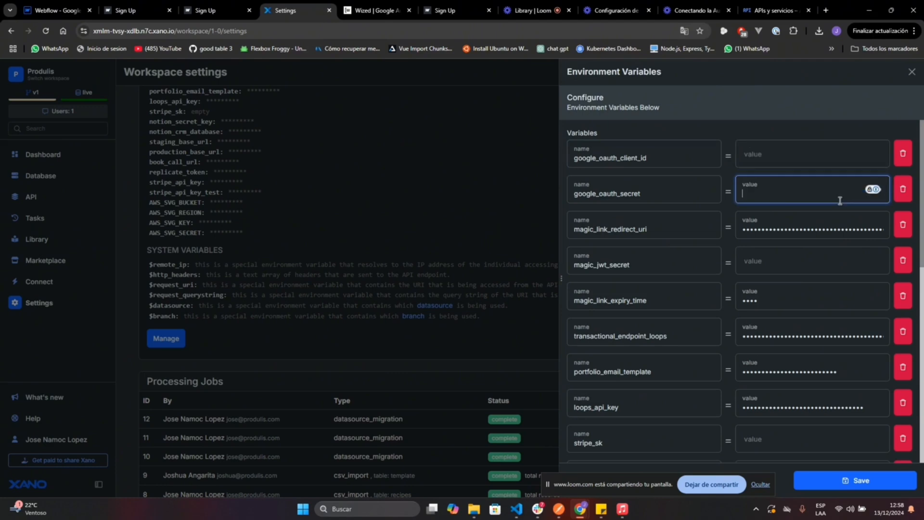
# Step: Fill google_oauth_client_id with the client_id from the client-secret JSON
pyautogui.click(516, 509)
pyautogui.moveTo(265, 69); pyautogui.dragTo(533, 68)
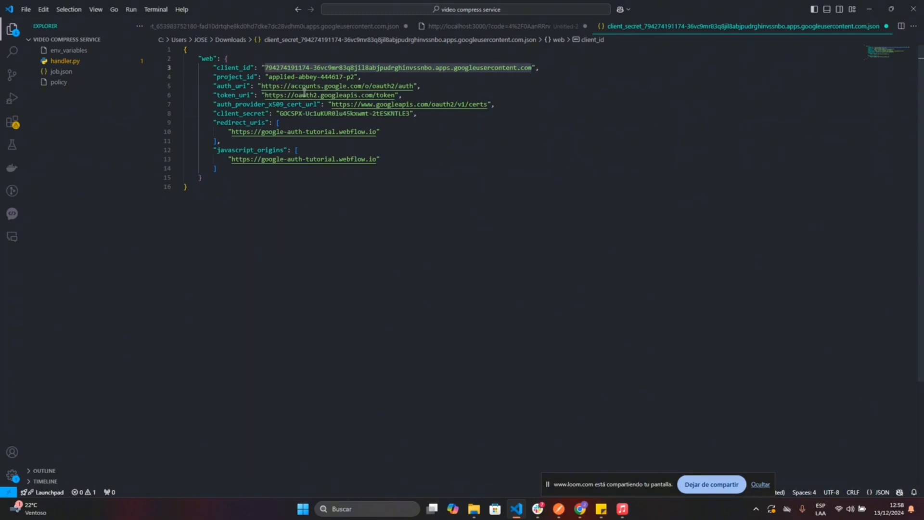
pyautogui.hotkey('ctrl', 'c')
pyautogui.hotkey('alt', 'Tab')
pyautogui.click(751, 158)
pyautogui.hotkey('ctrl', 'v')
# Step: Fill google_oauth_secret with the JSON's client_secret and save the environment variables
pyautogui.hotkey('alt', 'Tab')
pyautogui.moveTo(279, 114); pyautogui.dragTo(410, 113)
pyautogui.hotkey('ctrl', 'c')
pyautogui.hotkey('alt', 'Tab')
pyautogui.click(753, 193)
pyautogui.hotkey('ctrl', 'v')
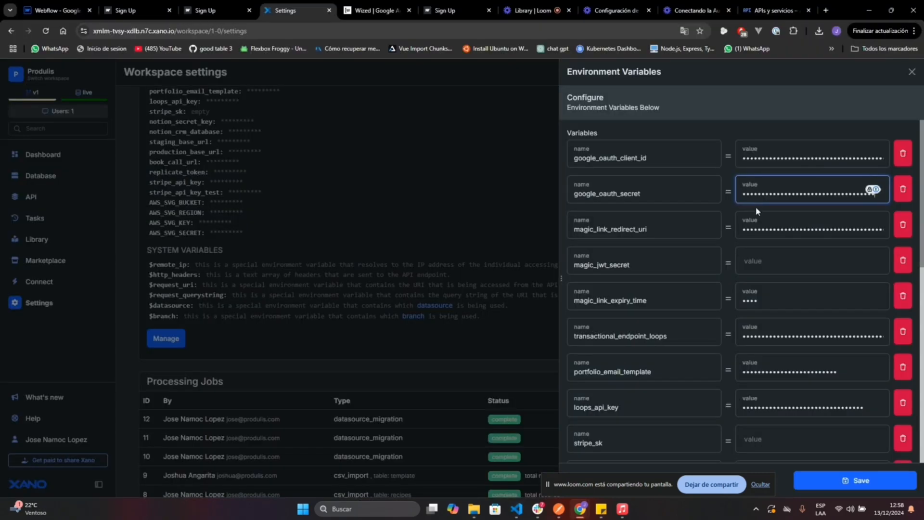
pyautogui.click(822, 474)
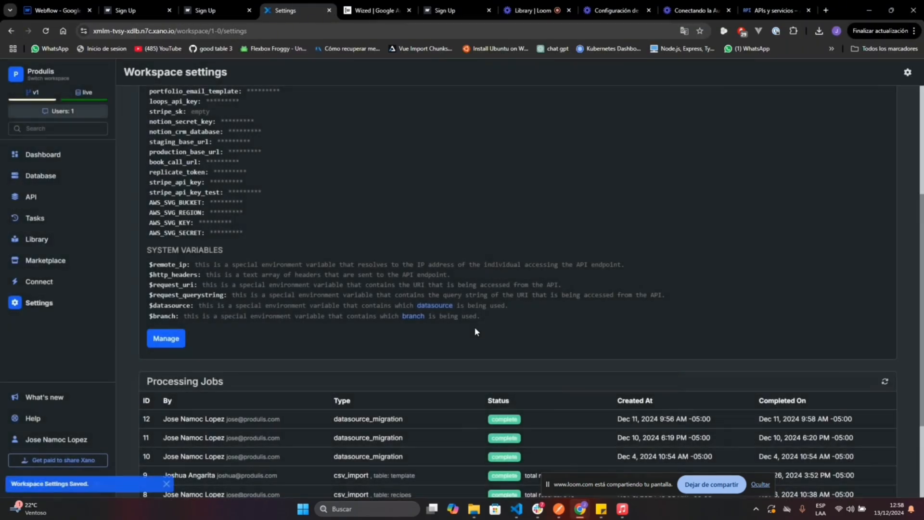
pyautogui.click(30, 197)
pyautogui.click(325, 312)
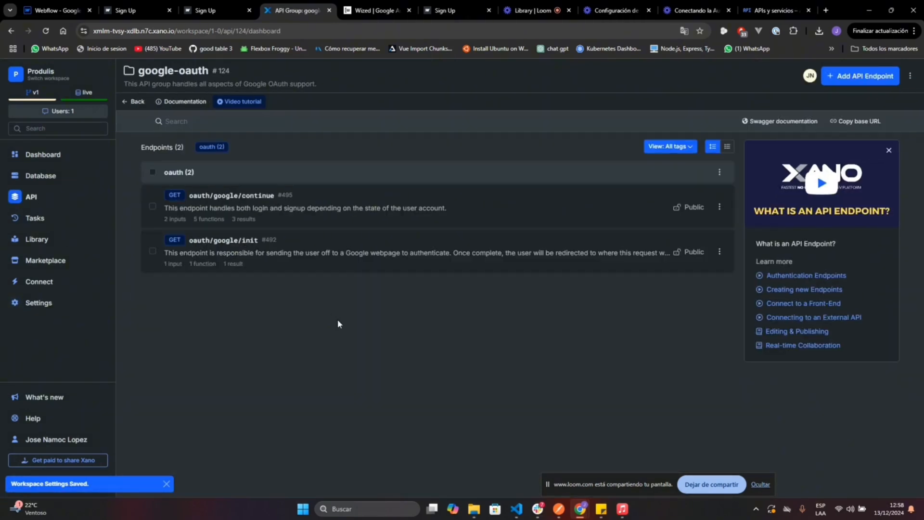
pyautogui.click(290, 240)
pyautogui.click(878, 77)
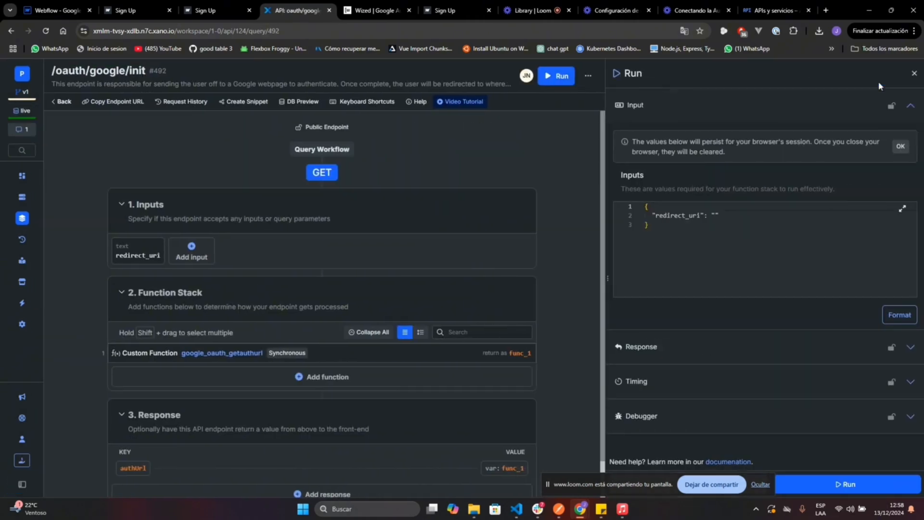
pyautogui.click(717, 217)
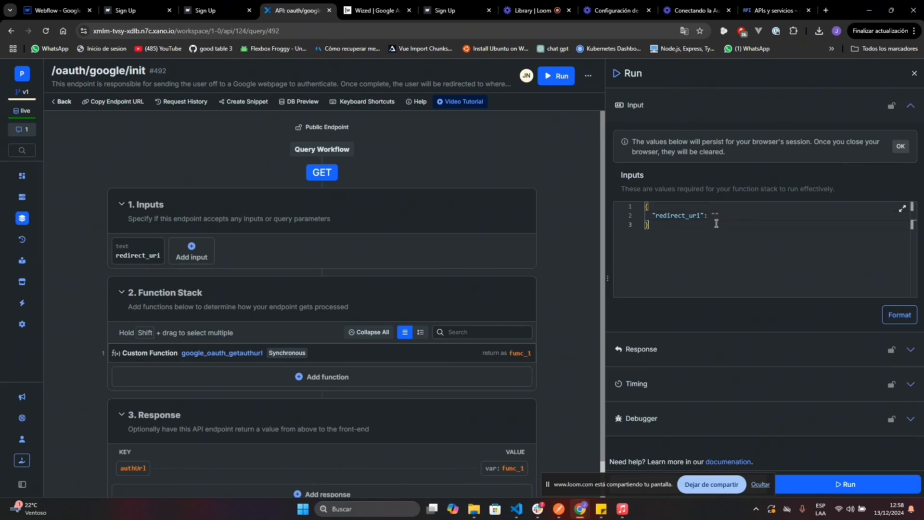
pyautogui.click(118, 11)
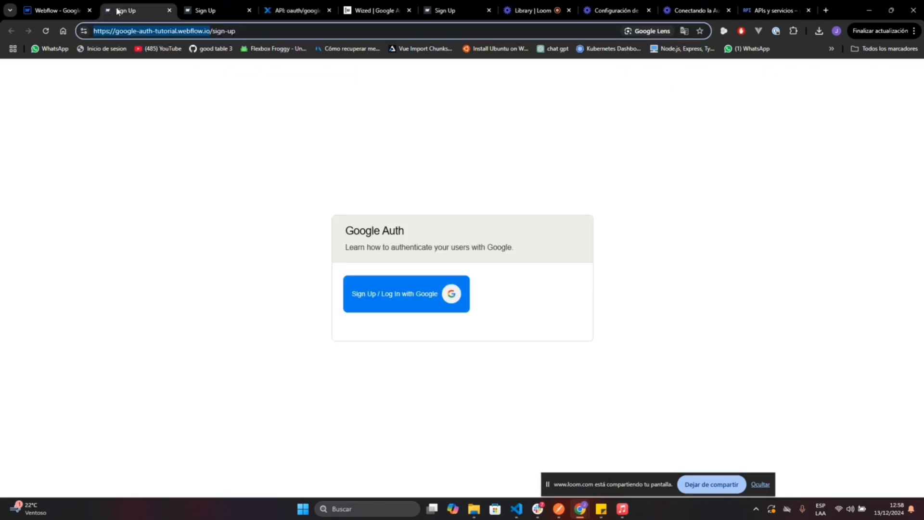
pyautogui.rightClick(162, 31)
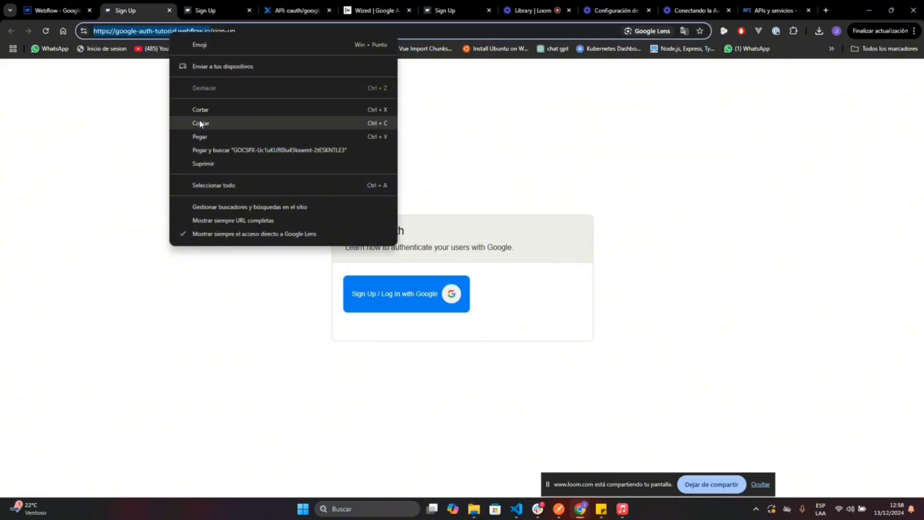
pyautogui.click(200, 124)
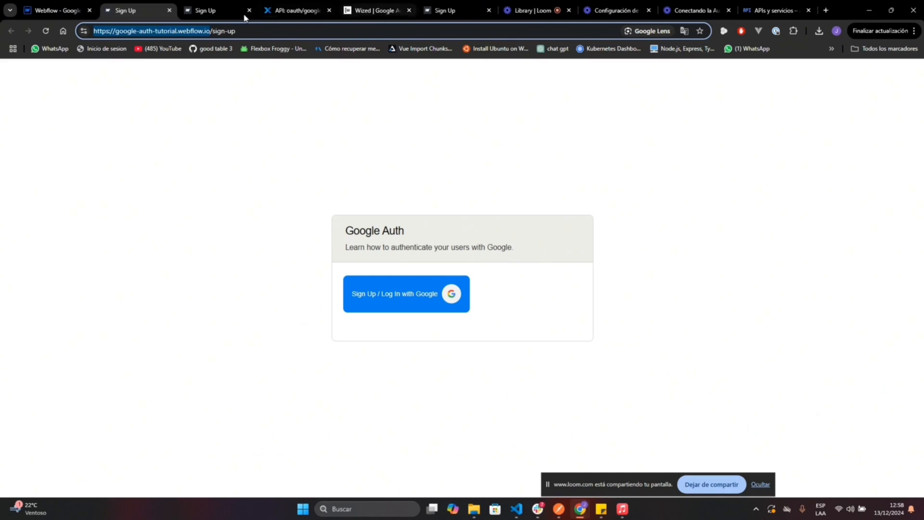
pyautogui.click(294, 12)
pyautogui.hotkey('ctrl', 'v')
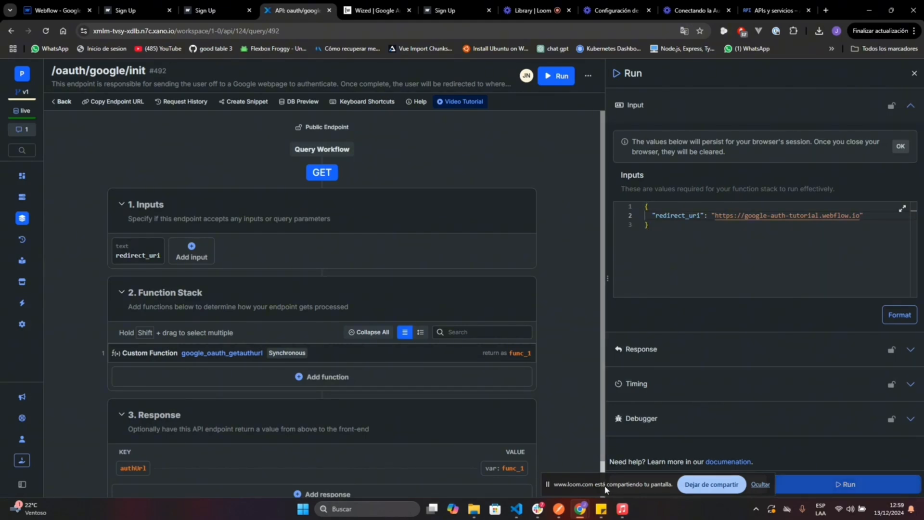
pyautogui.click(857, 484)
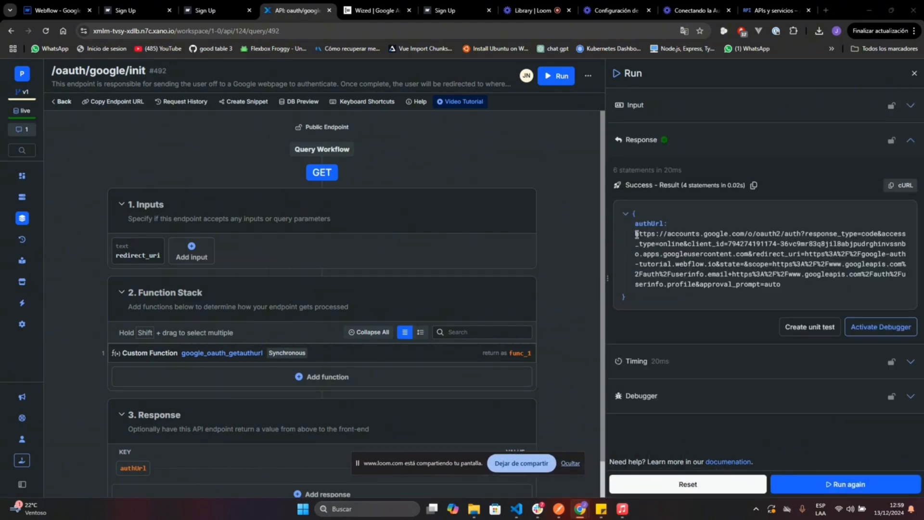
# Step: Carry the returned Google authUrl into a new browser tab
pyautogui.moveTo(636, 234); pyautogui.dragTo(785, 285)
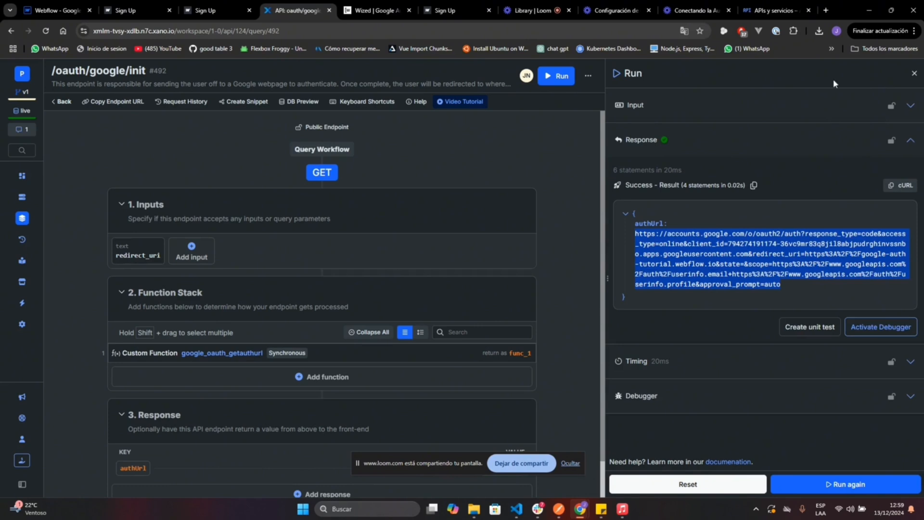
pyautogui.click(825, 11)
pyautogui.hotkey('ctrl', 'v')
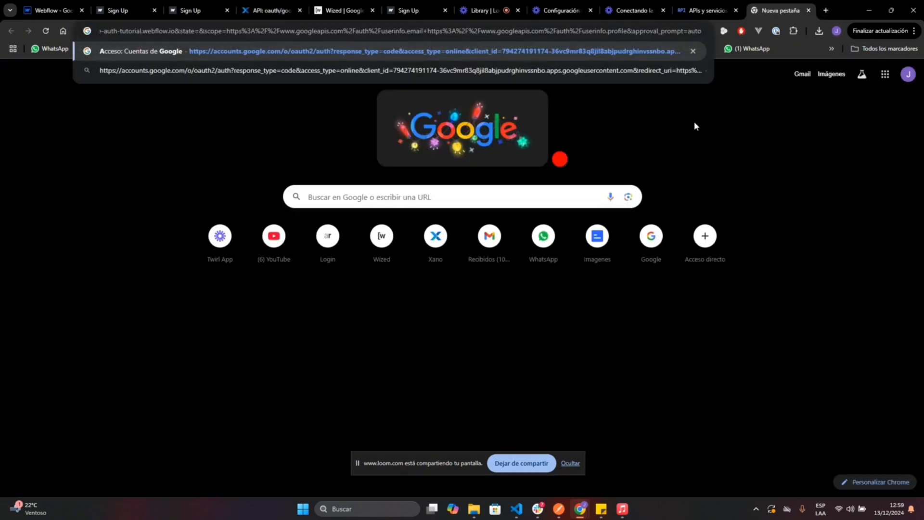
# Step: Sign in with the Google account and approve access for google-auth-tutorial.webflow.io
pyautogui.press('Return')
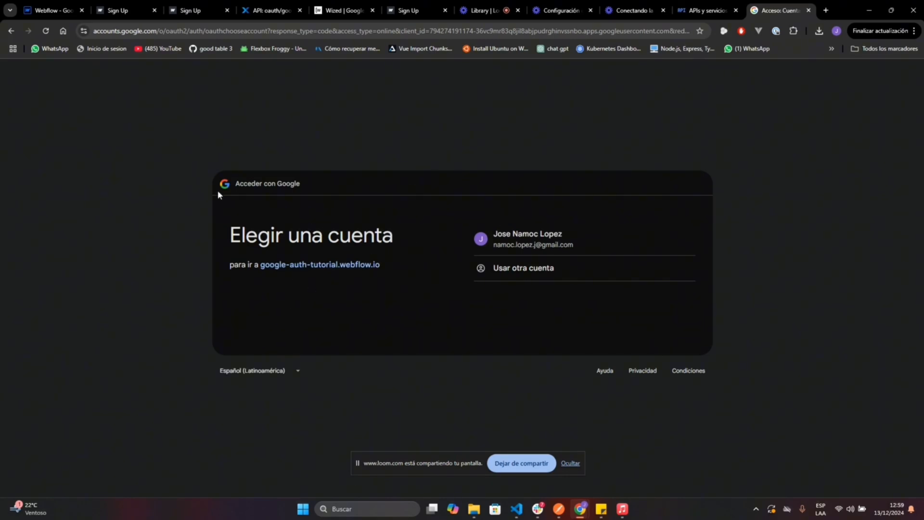
pyautogui.click(519, 246)
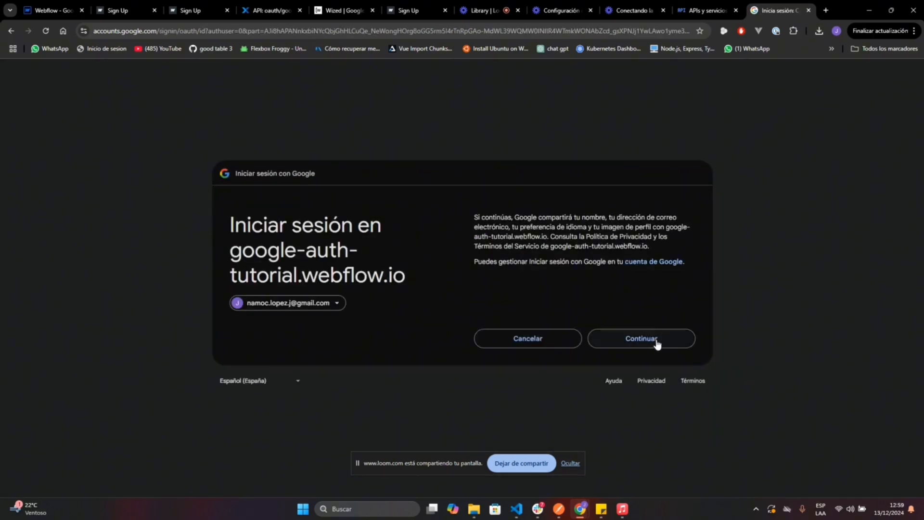
pyautogui.click(656, 340)
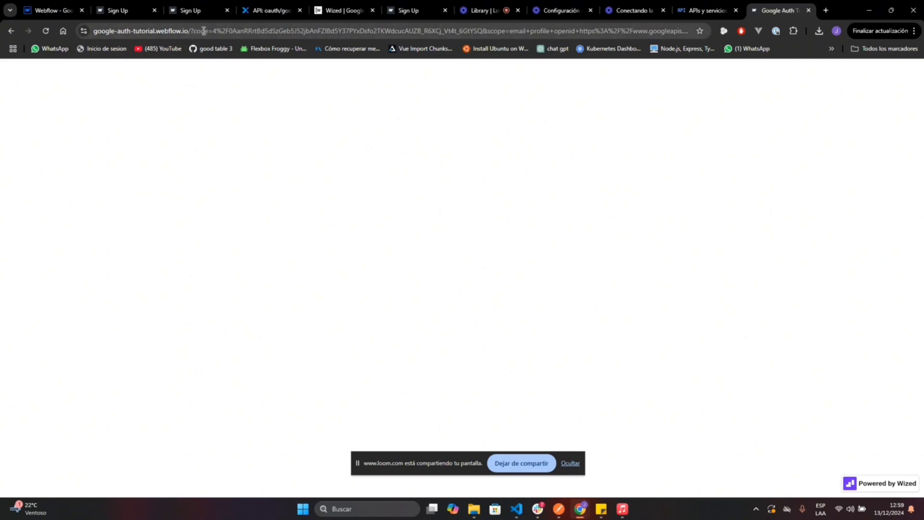
# Step: Select the full redirected address containing the authorization code
pyautogui.moveTo(214, 32); pyautogui.dragTo(505, 33)
pyautogui.click(528, 33)
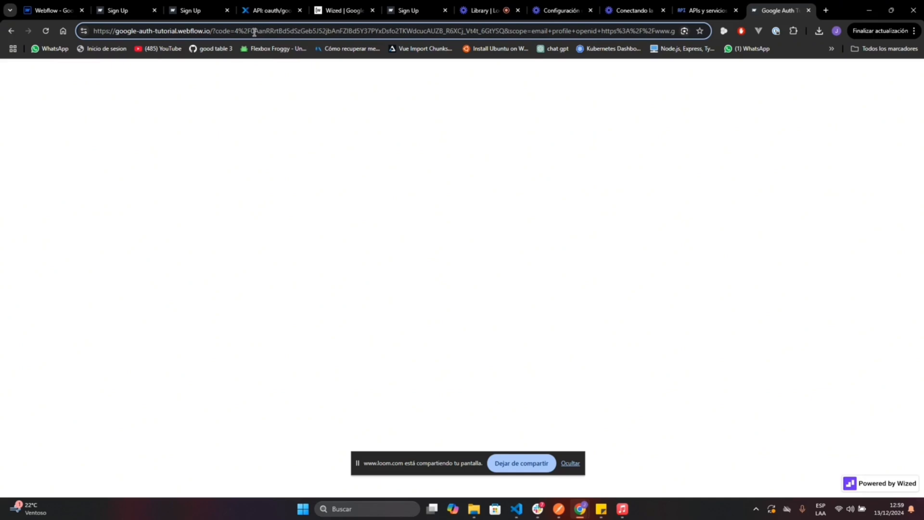
pyautogui.moveTo(236, 30); pyautogui.dragTo(481, 30)
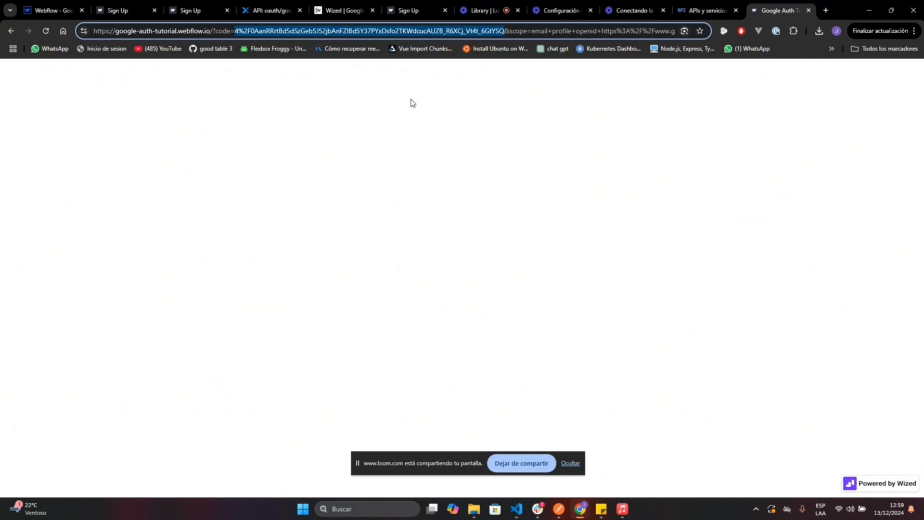
pyautogui.click(255, 11)
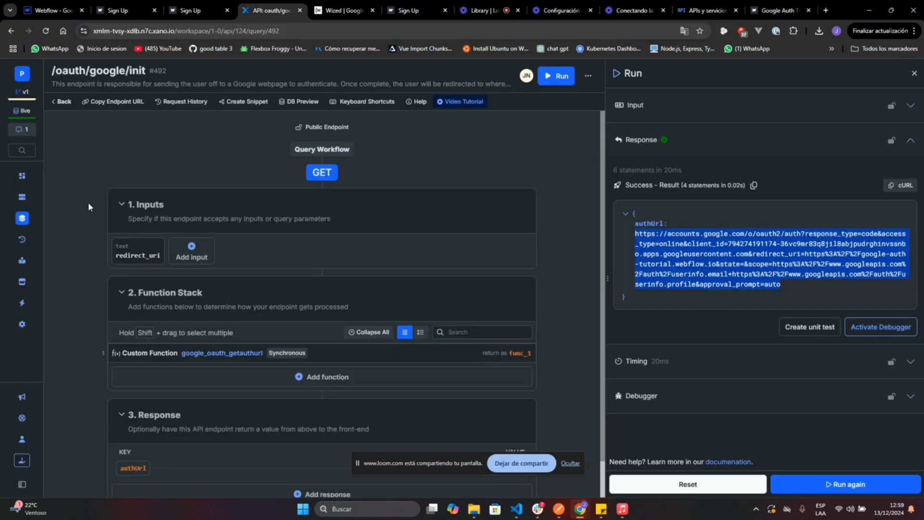
pyautogui.click(772, 11)
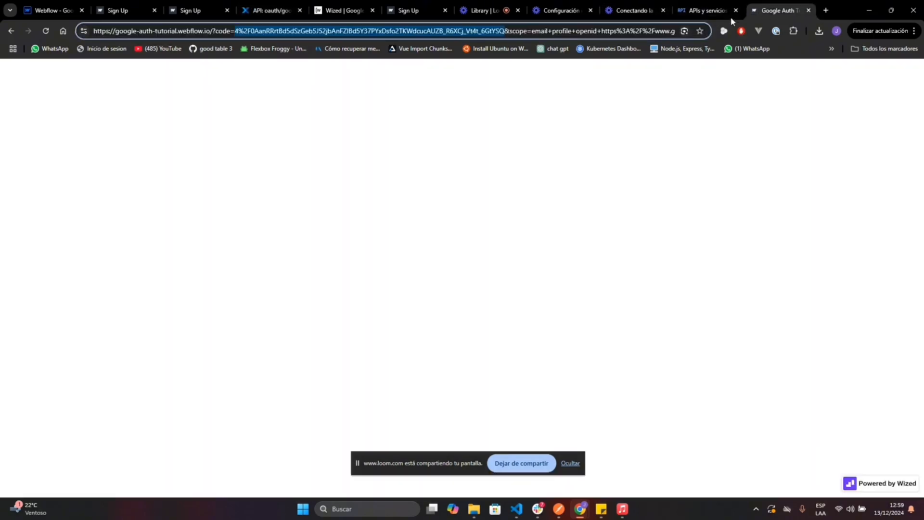
pyautogui.tripleClick(571, 36)
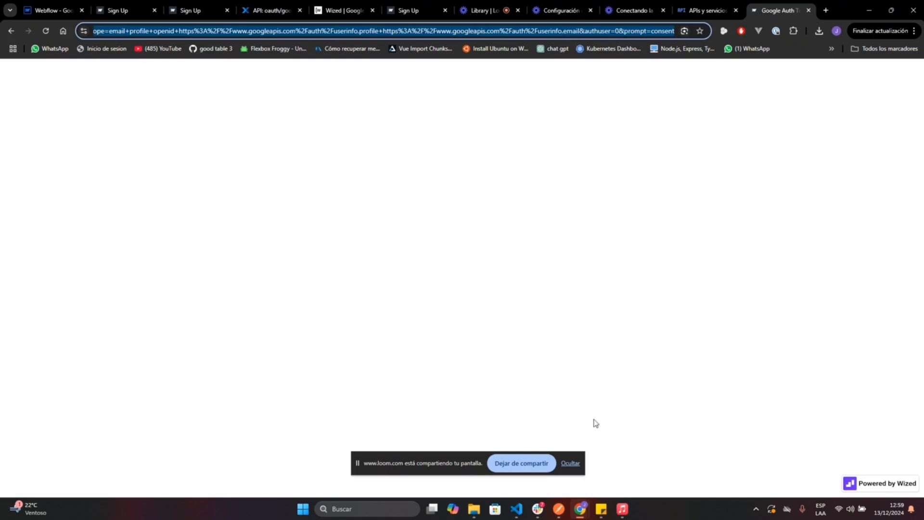
pyautogui.click(558, 508)
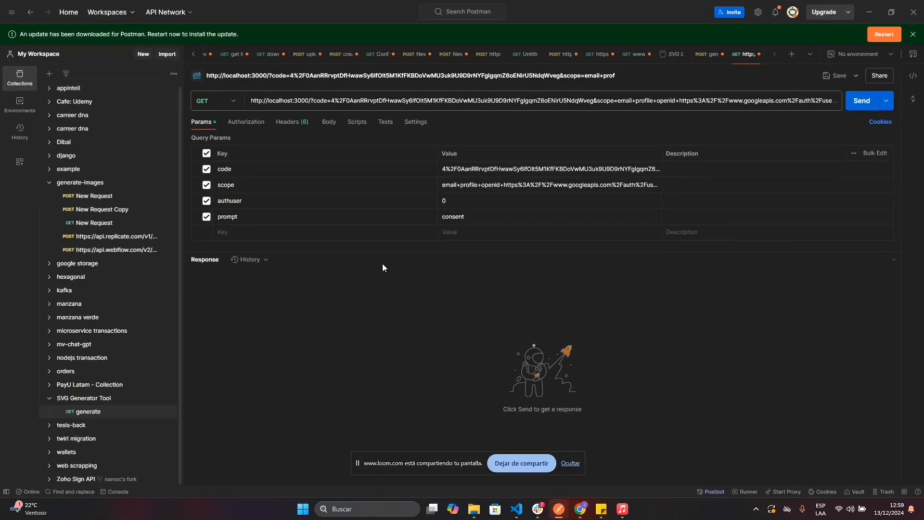
# Step: Replace Postman's request URL with the returned webflow address
pyautogui.click(423, 105)
pyautogui.hotkey('ctrl', 'a')
pyautogui.press('BackSpace')
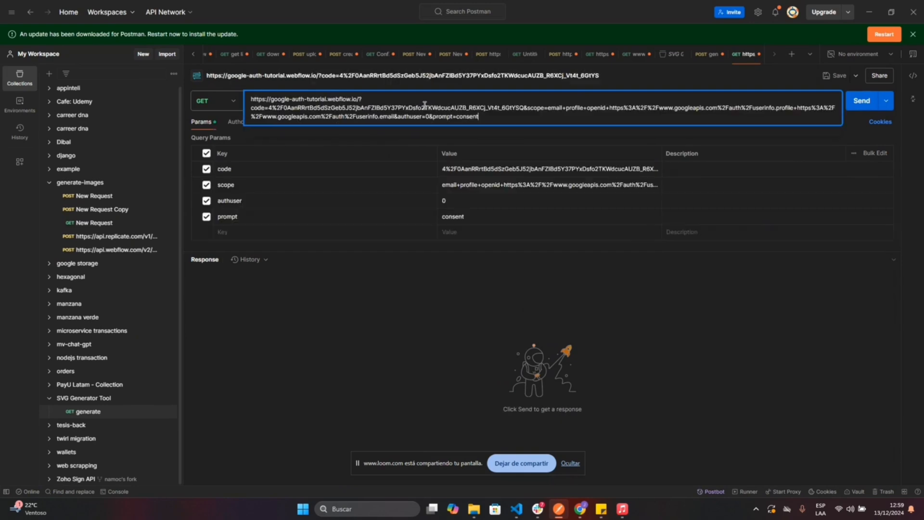
# Step: Select and copy the code parameter's value from the split-out query params
pyautogui.click(439, 356)
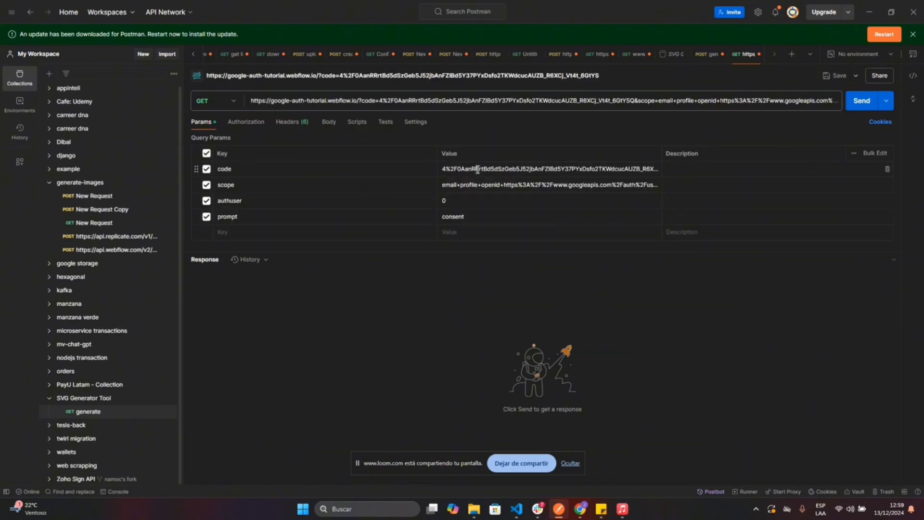
pyautogui.doubleClick(478, 169)
pyautogui.click(499, 170)
pyautogui.hotkey('ctrl', 'a')
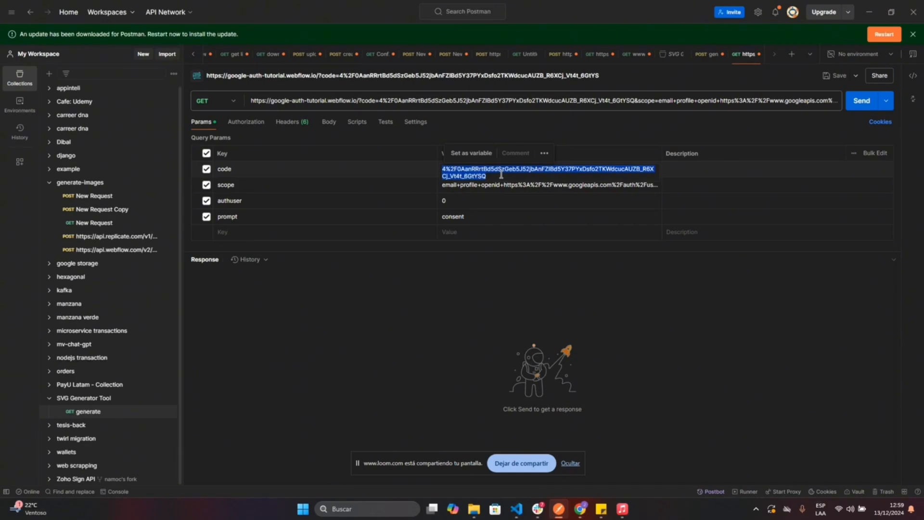
pyautogui.hotkey('alt', 'Tab')
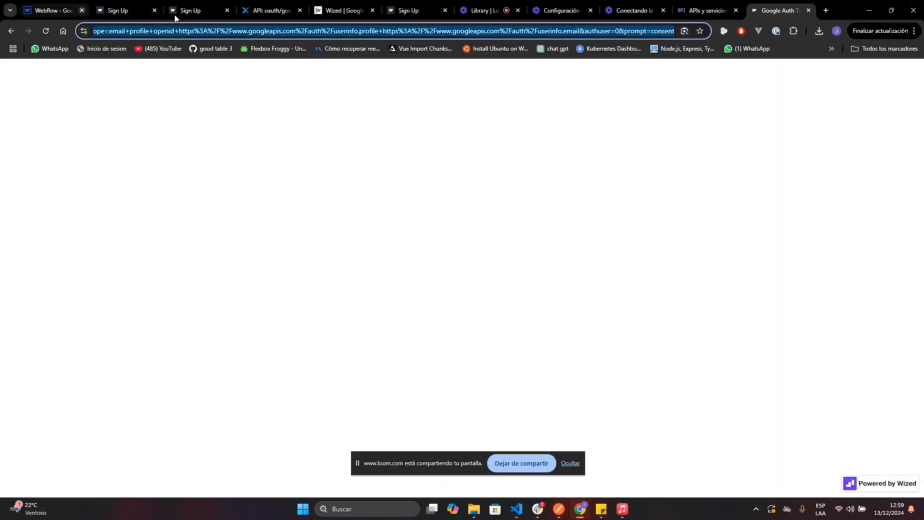
pyautogui.click(269, 10)
# Step: Paste the authorization code into oauth/google/continue's code test input
pyautogui.click(53, 101)
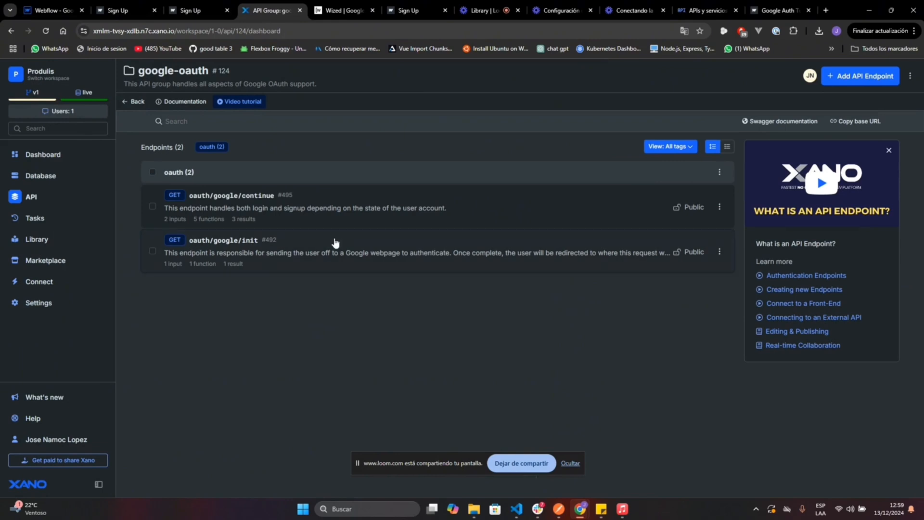
pyautogui.click(462, 212)
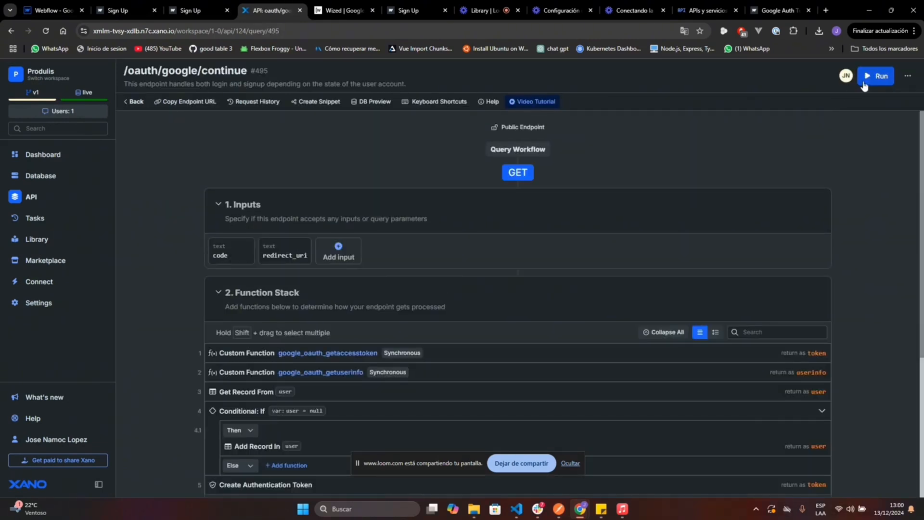
pyautogui.click(875, 76)
pyautogui.click(686, 216)
pyautogui.hotkey('ctrl', 'v')
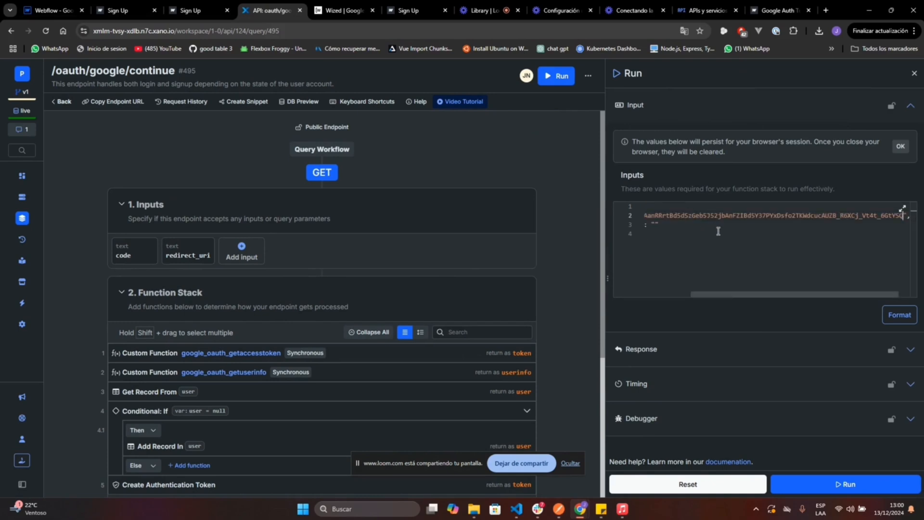
pyautogui.moveTo(744, 293); pyautogui.dragTo(619, 295)
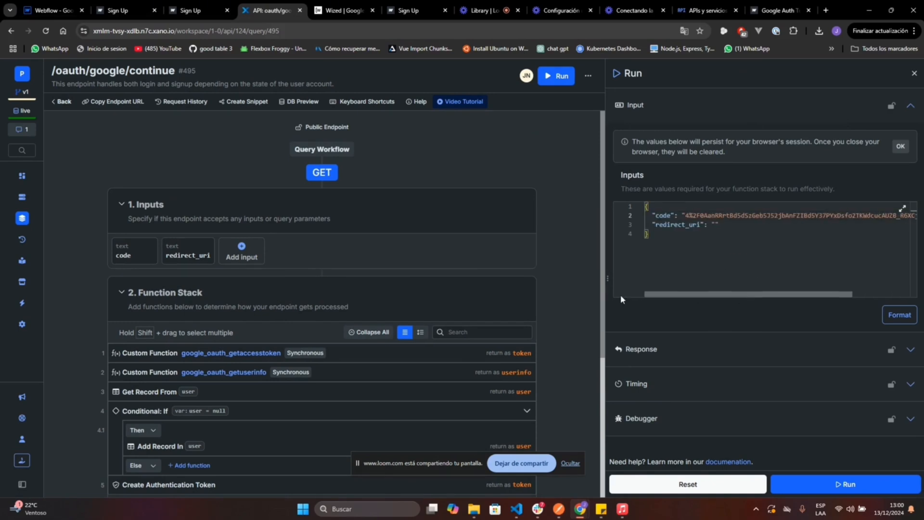
pyautogui.doubleClick(692, 215)
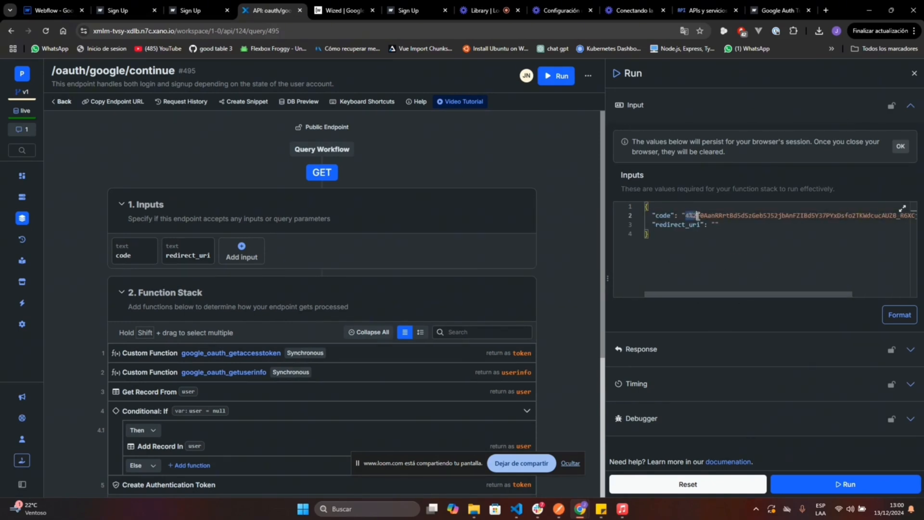
pyautogui.click(715, 225)
pyautogui.click(121, 11)
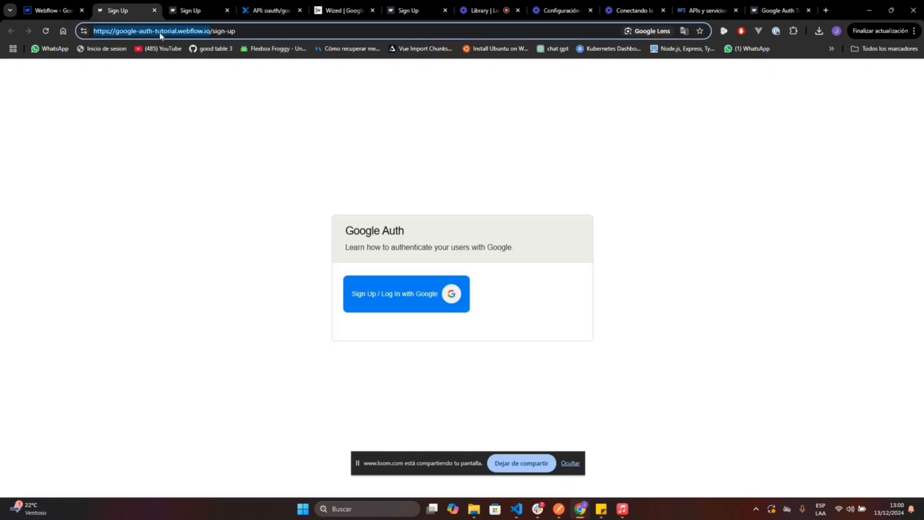
pyautogui.moveTo(252, 34); pyautogui.dragTo(252, 35)
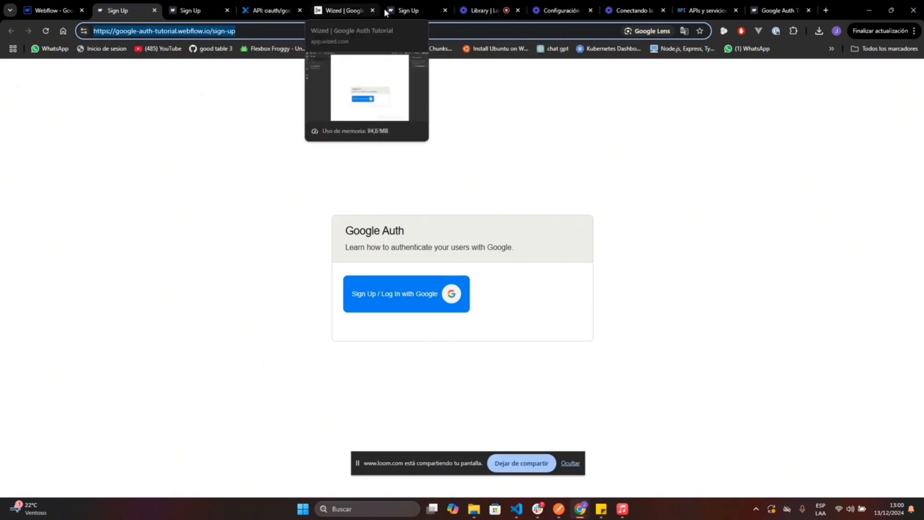
pyautogui.click(270, 10)
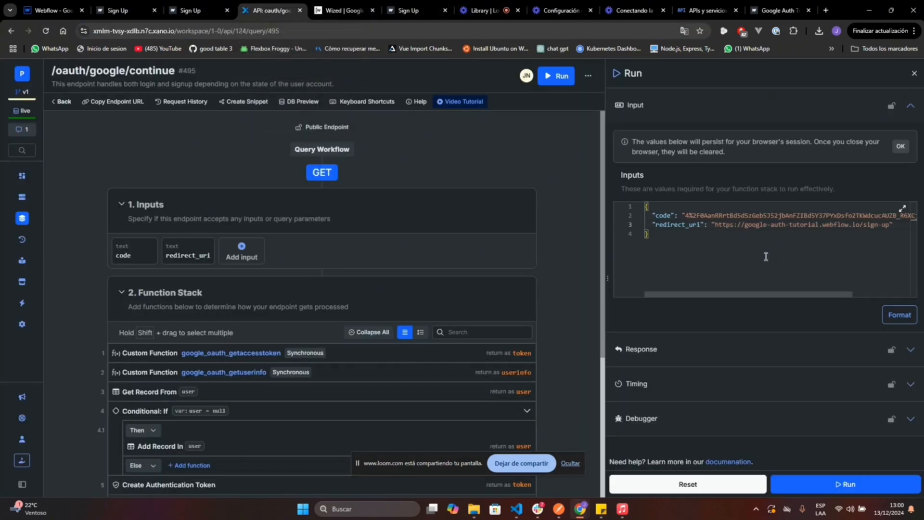
pyautogui.press('BackSpace')
pyautogui.press('BackSpace')
pyautogui.press('BackSpace')
pyautogui.press('BackSpace')
pyautogui.press('BackSpace')
pyautogui.press('BackSpace')
pyautogui.press('BackSpace')
pyautogui.scroll(-2, 482, 285)
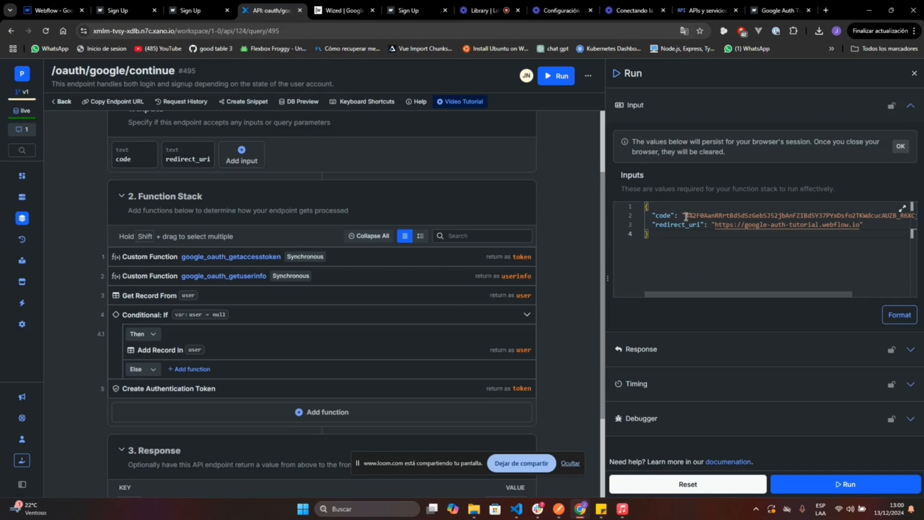
pyautogui.moveTo(685, 216); pyautogui.dragTo(721, 216)
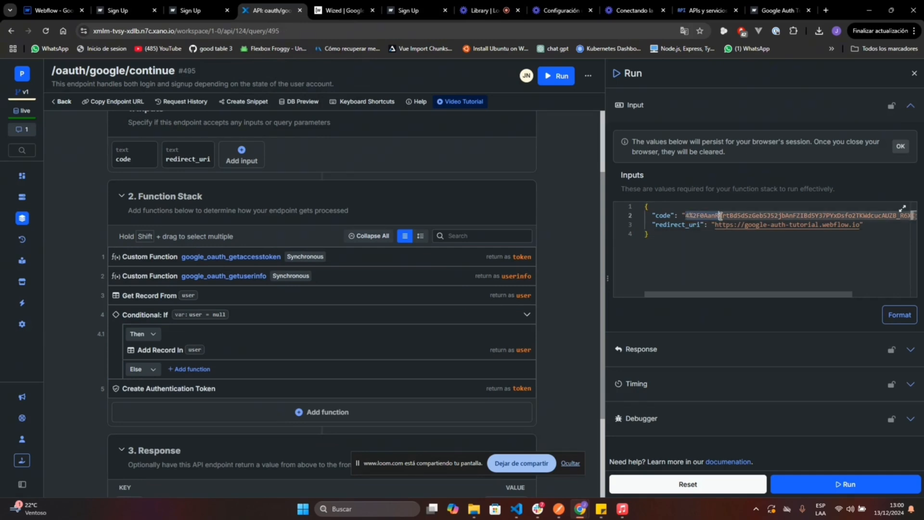
pyautogui.click(693, 216)
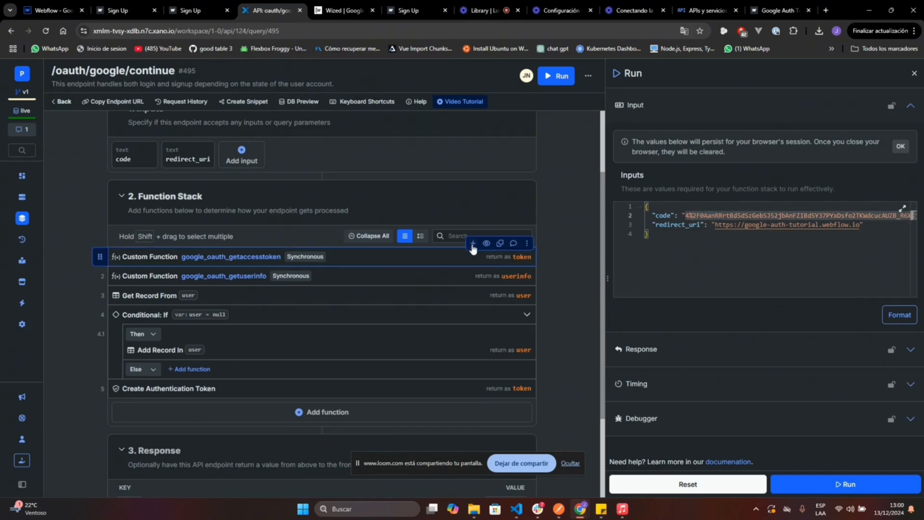
# Step: Add a Create Variable step named code after step 1 of the continue stack
pyautogui.click(485, 244)
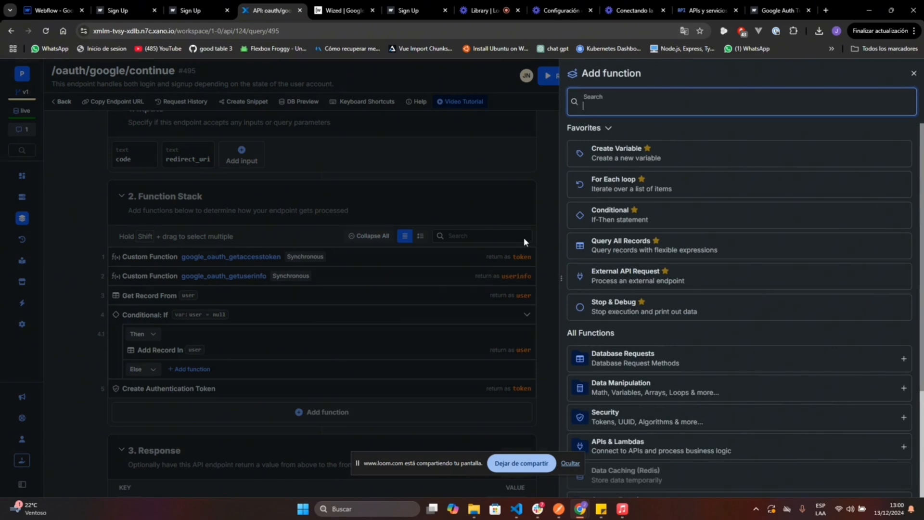
pyautogui.write('create')
pyautogui.click(620, 154)
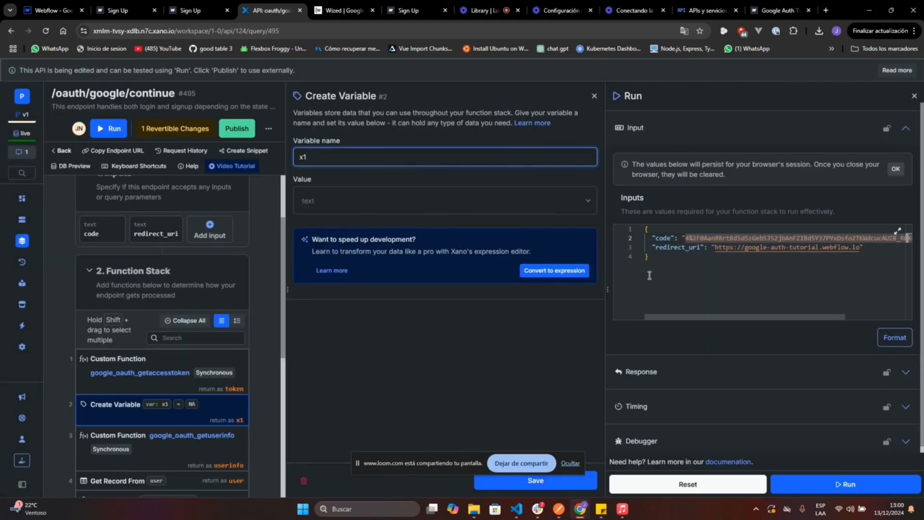
pyautogui.write('co')
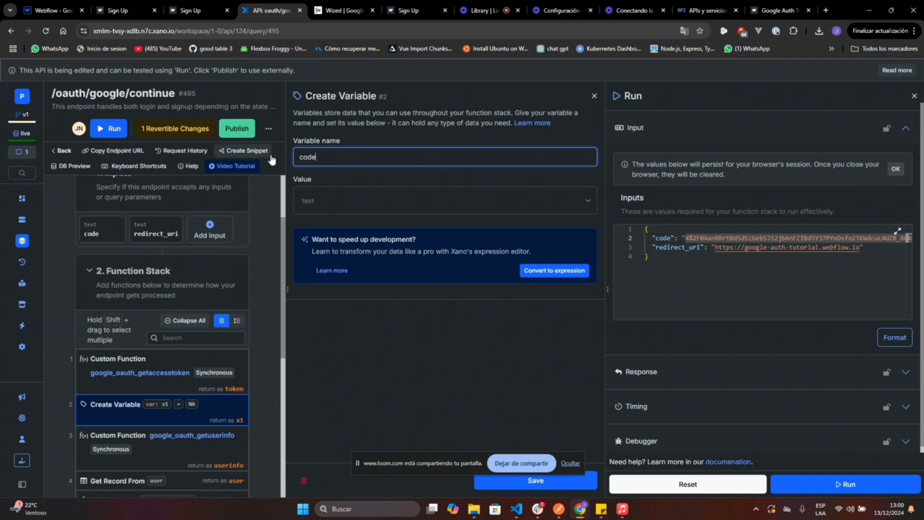
pyautogui.write('de')
# Step: Set the code variable's value to the code input with a url_decode filter, and save
pyautogui.click(321, 198)
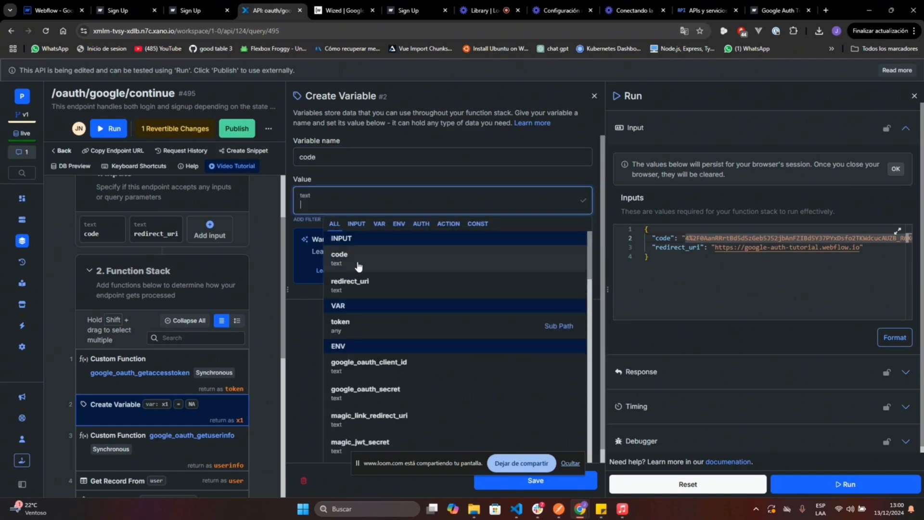
pyautogui.click(358, 262)
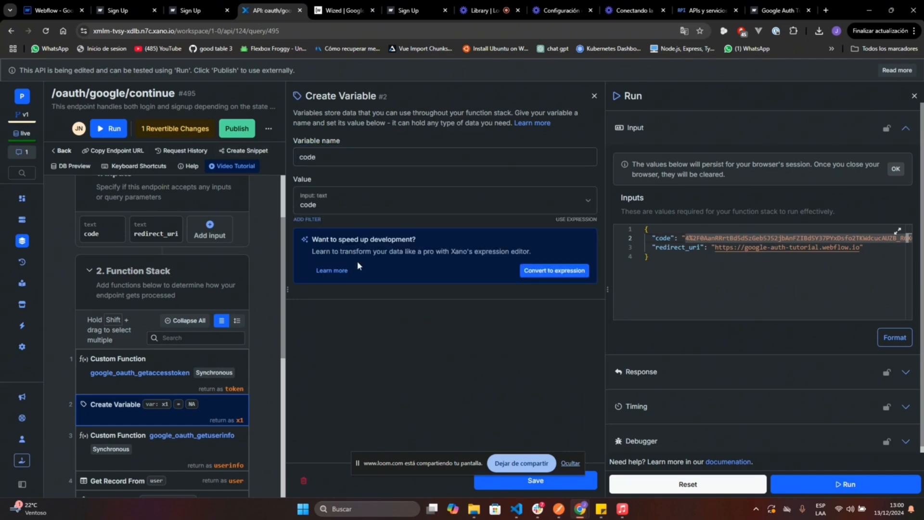
pyautogui.click(307, 219)
pyautogui.click(638, 161)
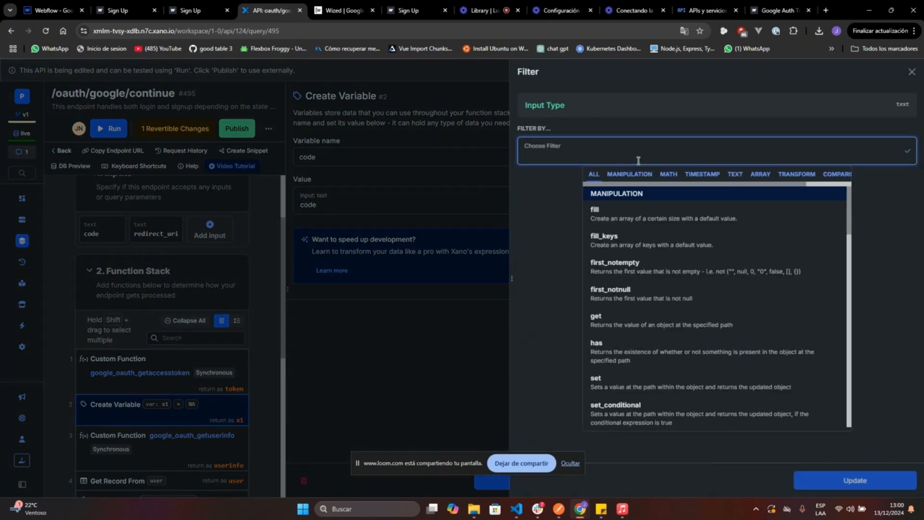
pyautogui.write('decode')
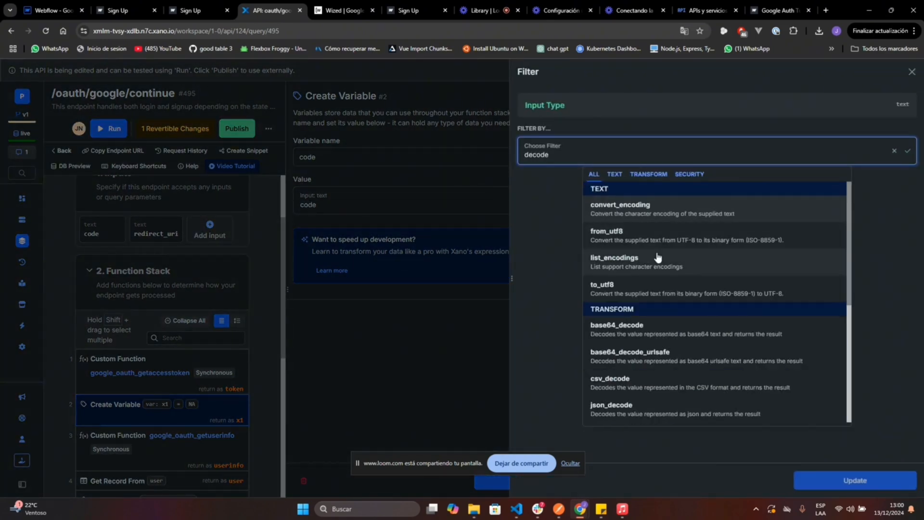
pyautogui.scroll(-3, 657, 289)
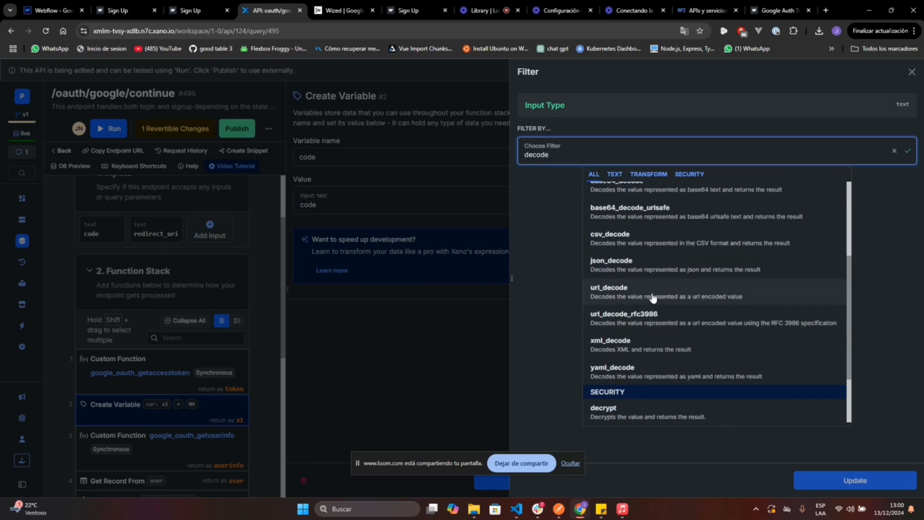
pyautogui.click(653, 298)
pyautogui.click(854, 481)
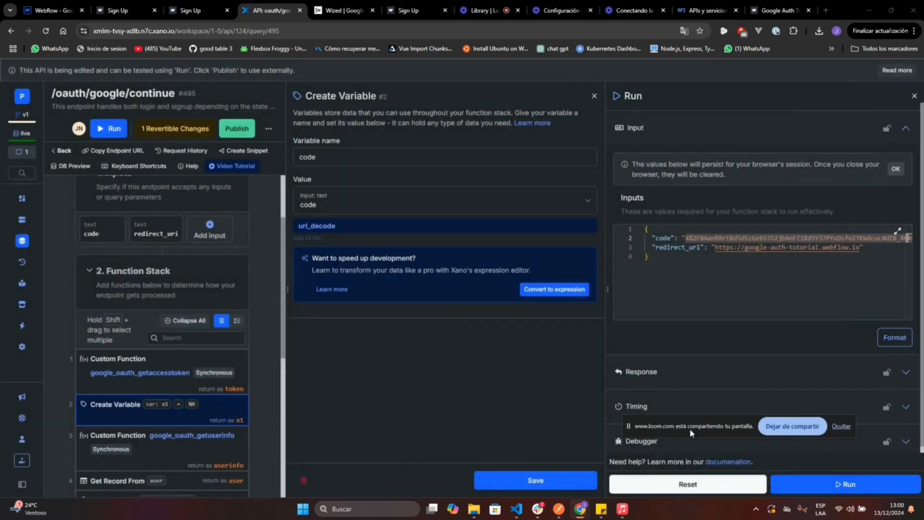
pyautogui.click(535, 480)
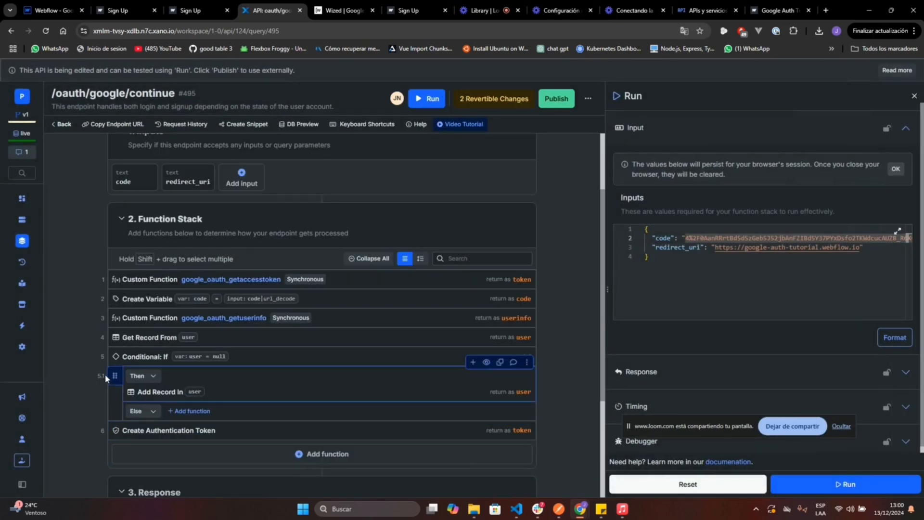
# Step: Move the code variable step first and feed var code into google_oauth_getaccesstoken's code input
pyautogui.moveTo(101, 299); pyautogui.dragTo(105, 276)
pyautogui.click(359, 303)
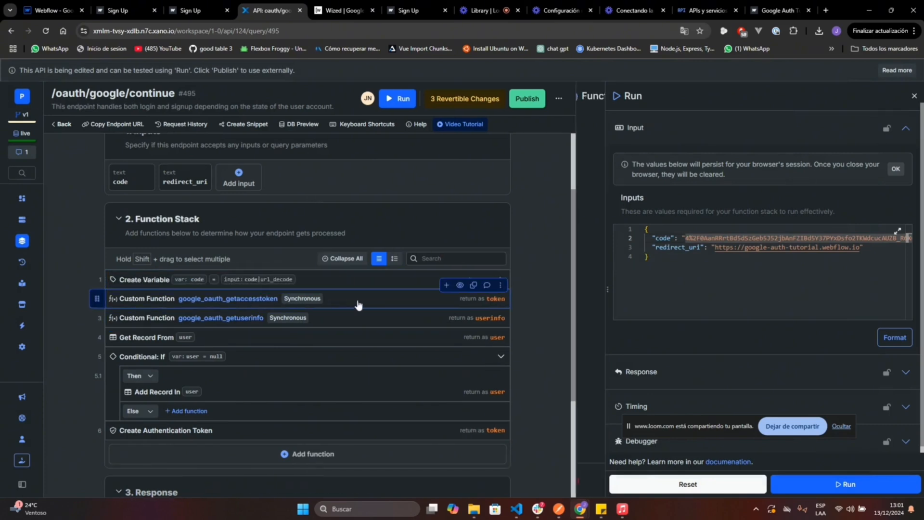
pyautogui.click(438, 192)
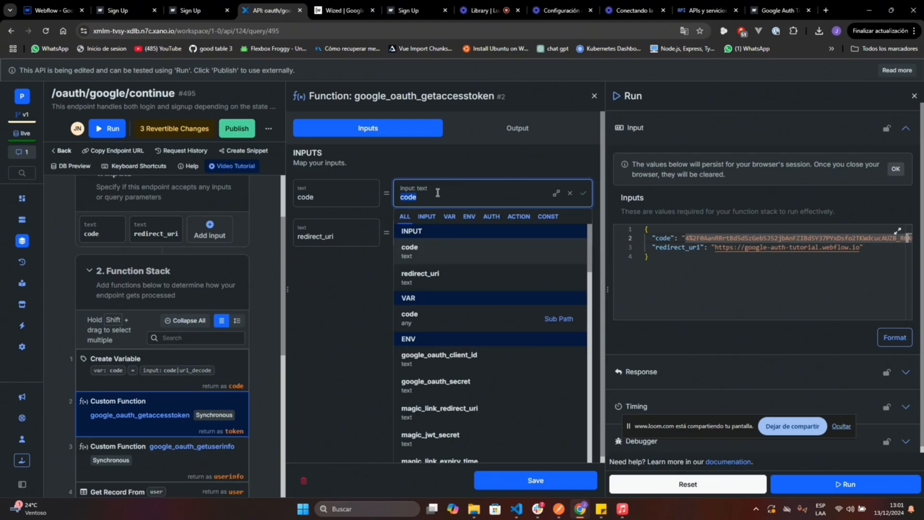
pyautogui.click(449, 216)
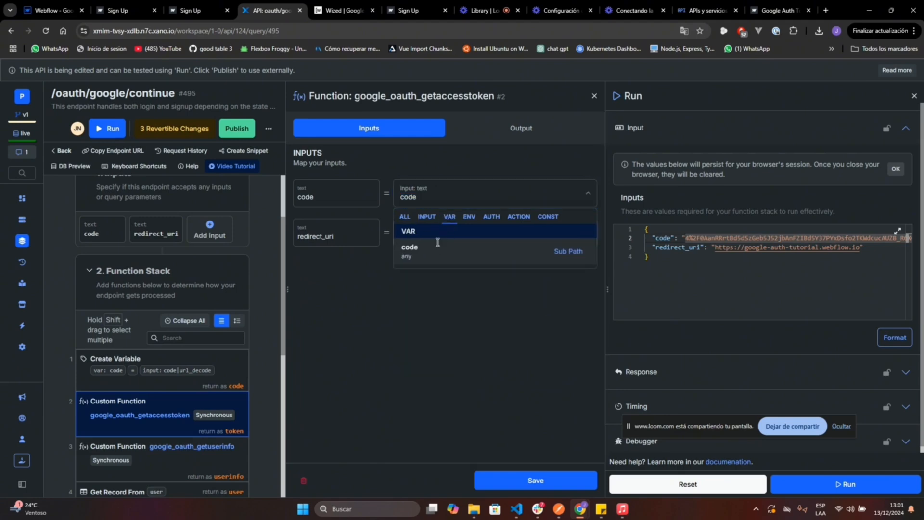
pyautogui.click(410, 247)
pyautogui.click(535, 480)
# Step: Run the continue endpoint, select the returned token, and open the Database tables in a new tab
pyautogui.click(357, 315)
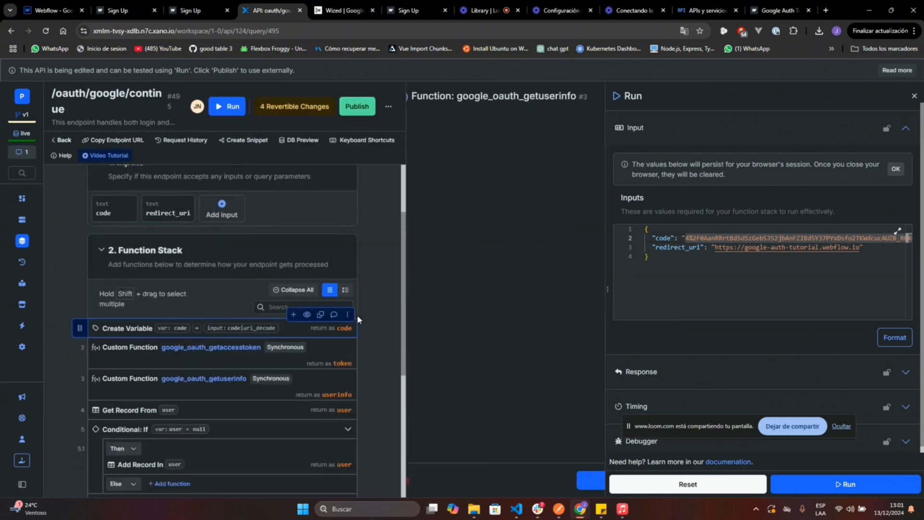
pyautogui.click(594, 97)
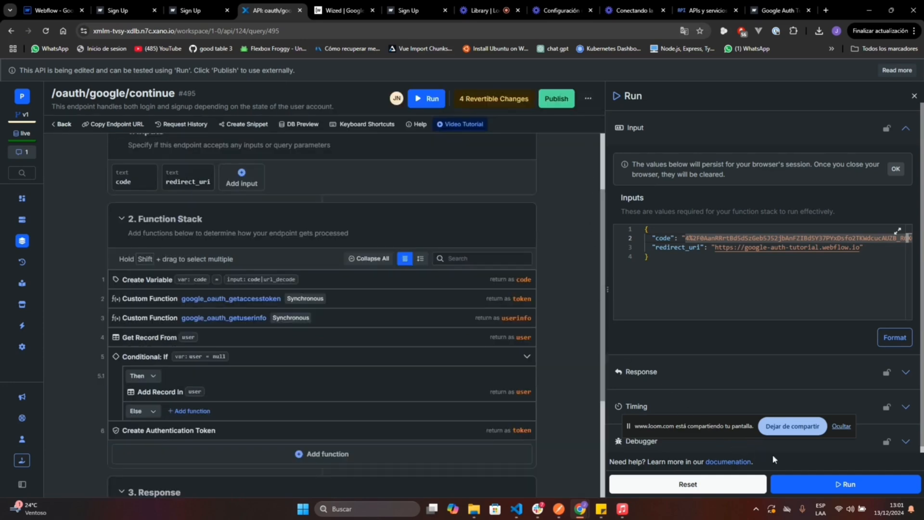
pyautogui.click(794, 485)
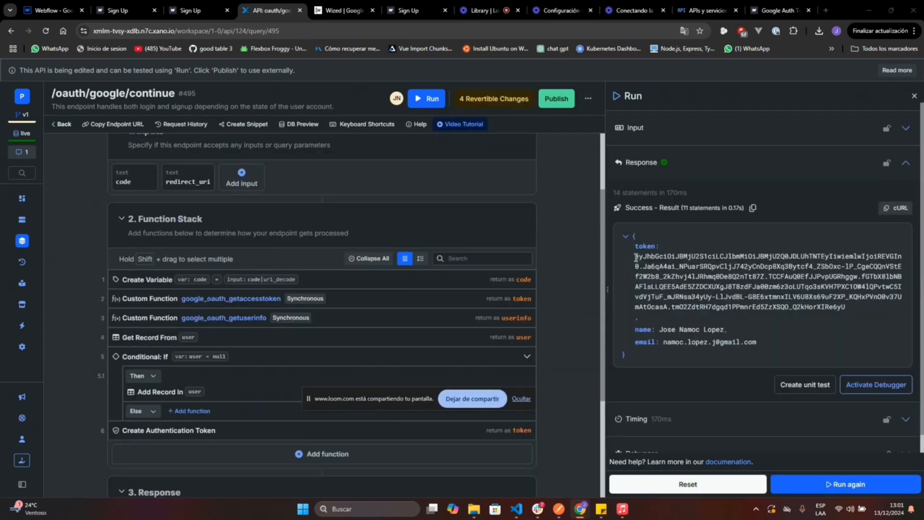
pyautogui.moveTo(635, 257); pyautogui.dragTo(850, 307)
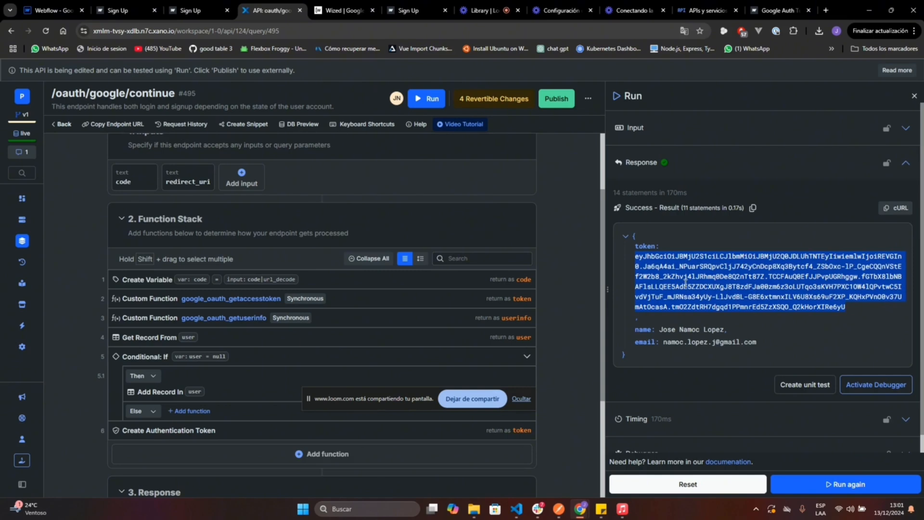
pyautogui.middleClick(22, 219)
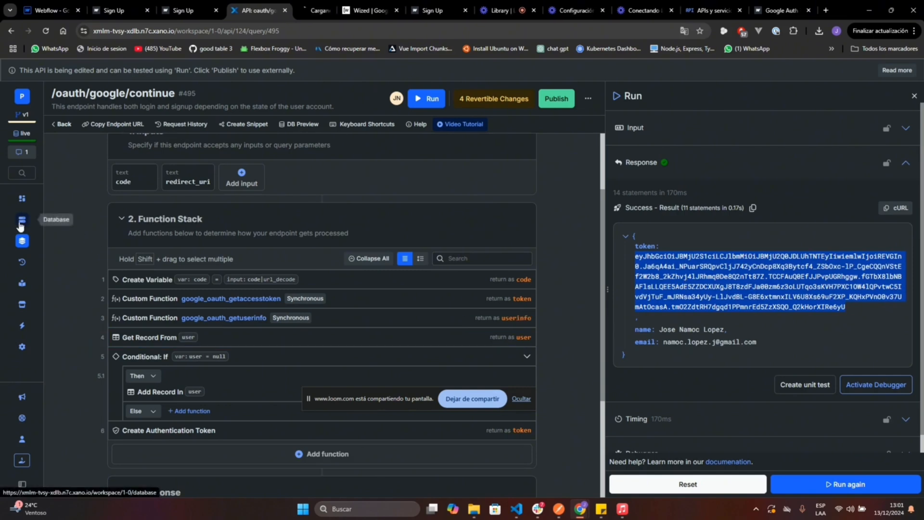
pyautogui.click(304, 15)
pyautogui.moveTo(370, 398); pyautogui.dragTo(646, 474)
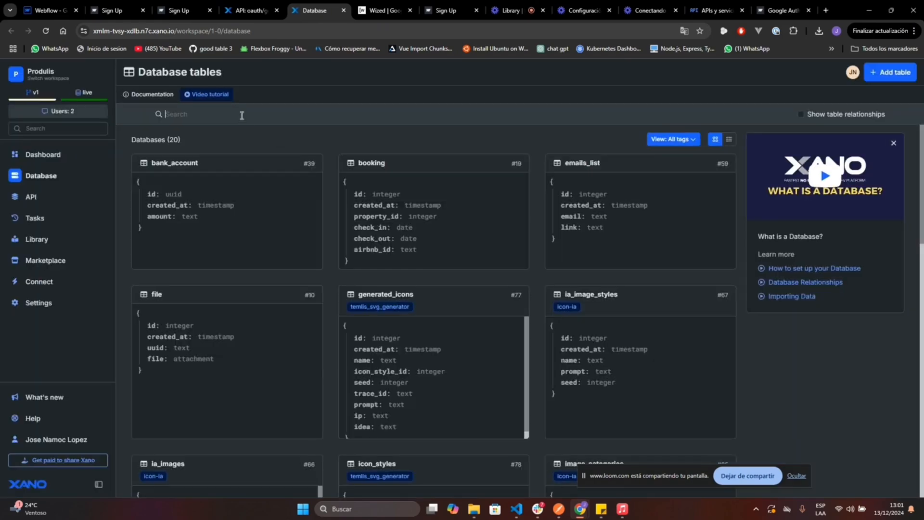
pyautogui.click(241, 116)
pyautogui.write('user')
pyautogui.click(285, 250)
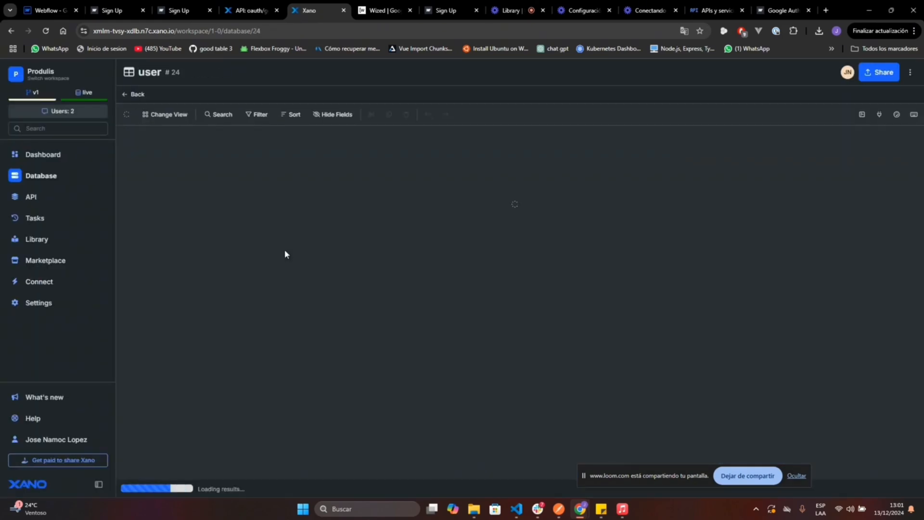
pyautogui.click(359, 169)
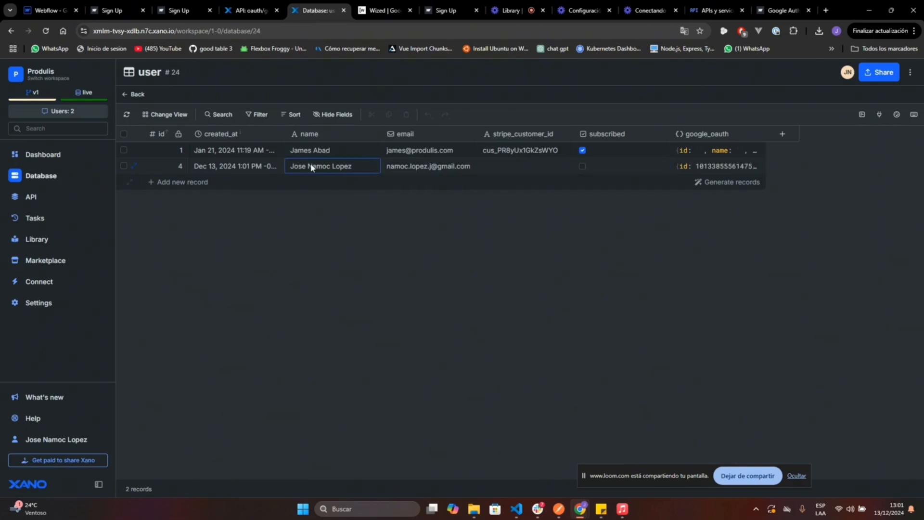
pyautogui.click(240, 11)
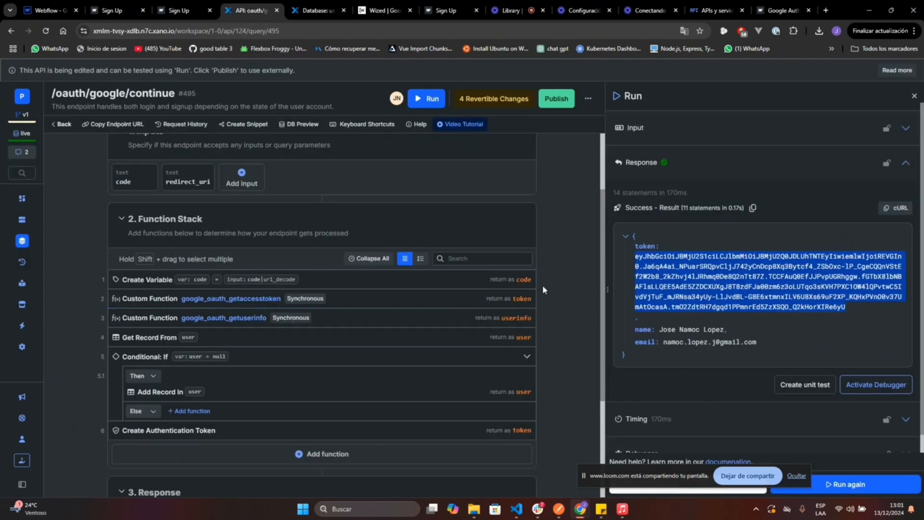
pyautogui.scroll(-2, 559, 272)
pyautogui.scroll(2, 561, 284)
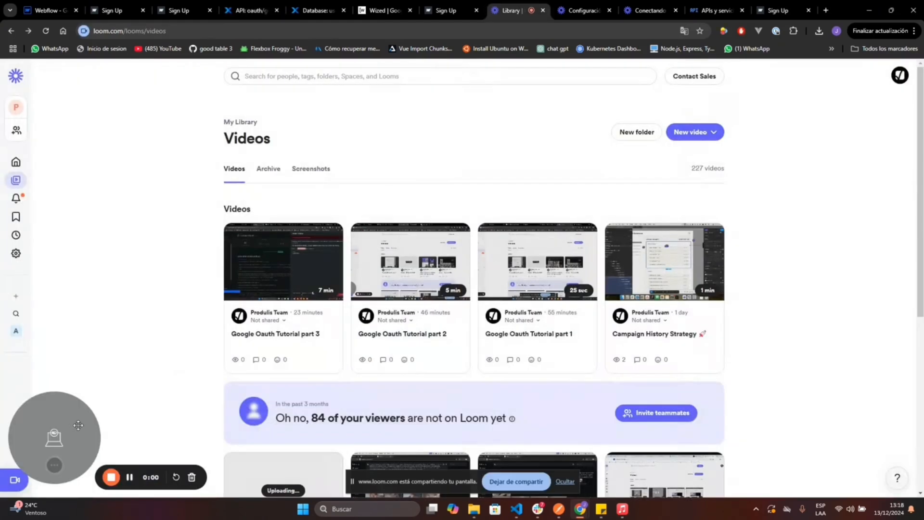
# Step: Close the Loom camera bubble and return to the Wized /sign-up configurator
pyautogui.click(34, 467)
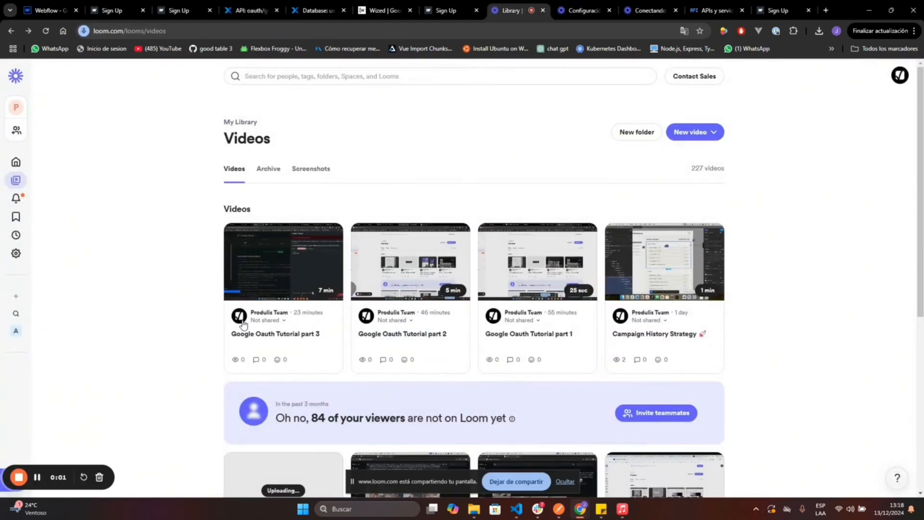
pyautogui.click(383, 10)
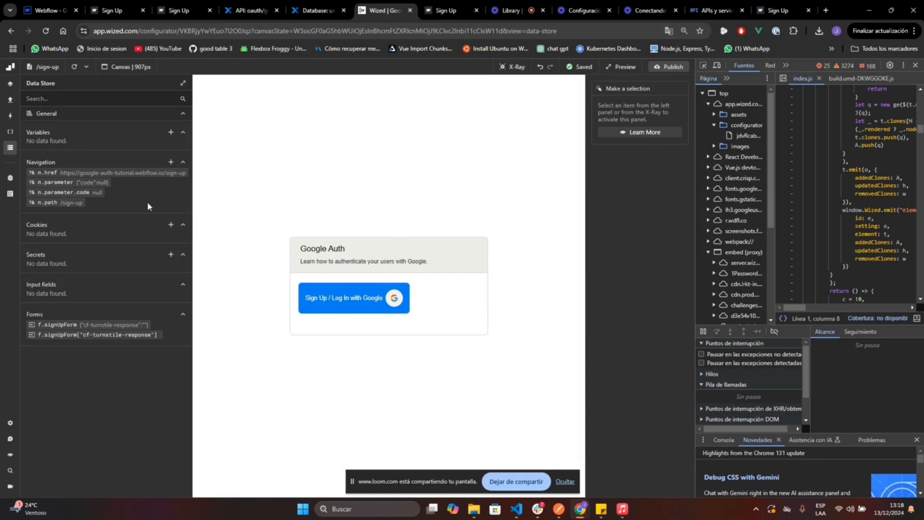
# Step: Review the Xano init endpoint's authUrl response, then start a new Wized Data Store variable
pyautogui.click(249, 10)
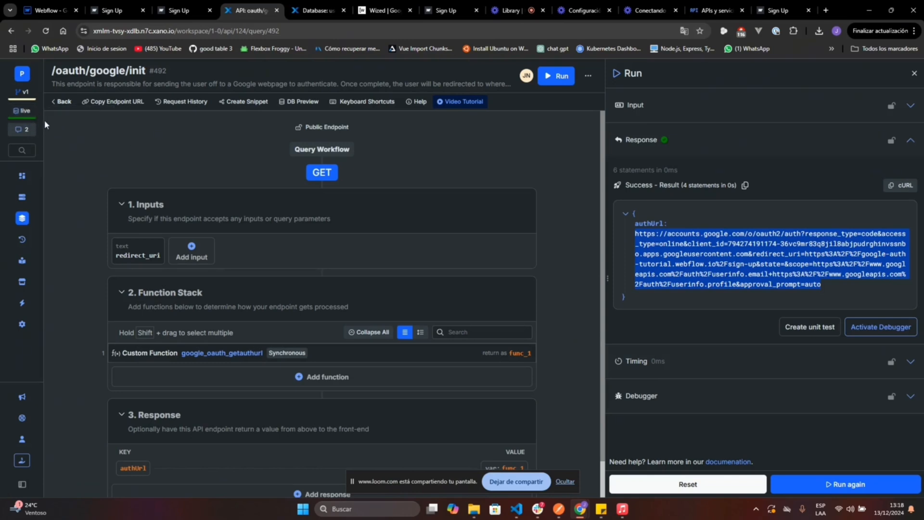
pyautogui.click(366, 14)
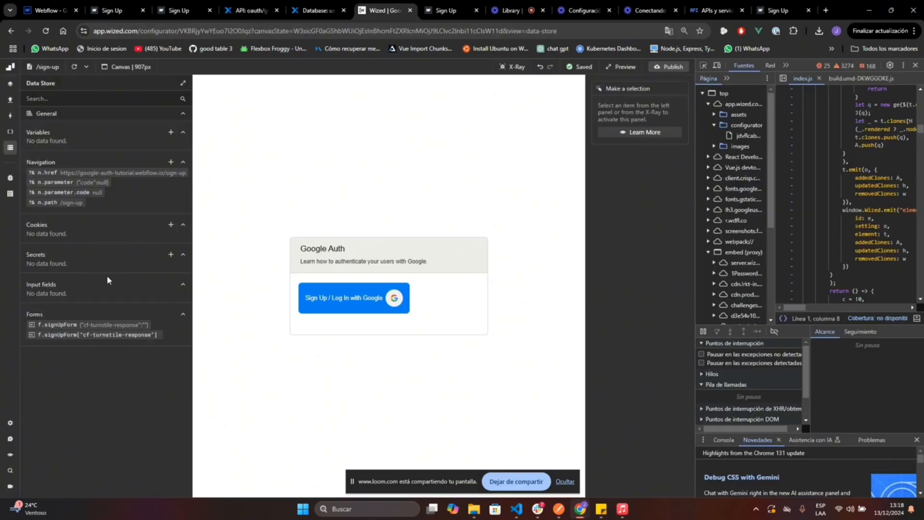
pyautogui.click(170, 132)
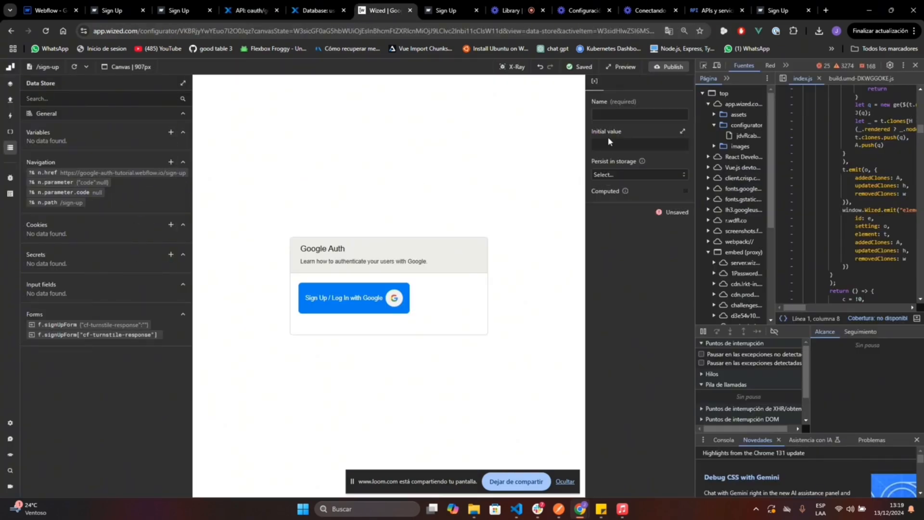
# Step: Create the dataSource variable with initial value returning 'test', then show the My Apps panel
pyautogui.click(613, 115)
pyautogui.write('dataSource')
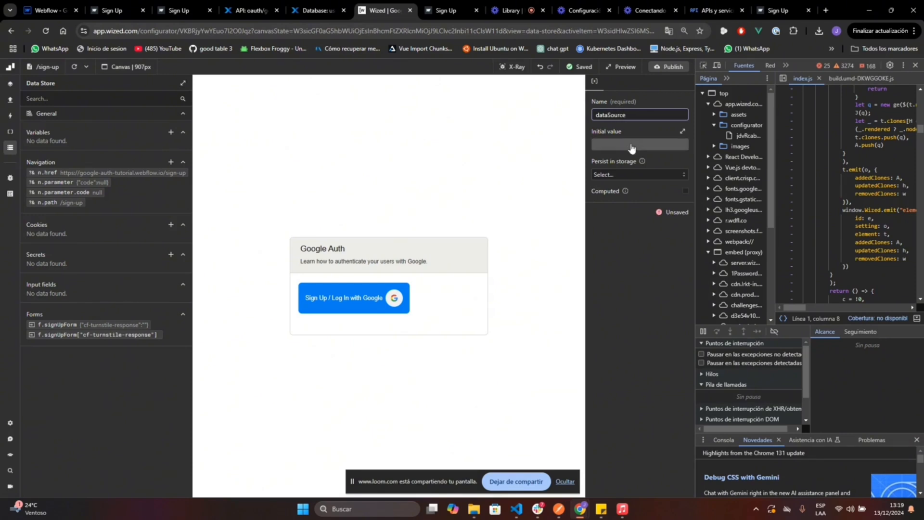
pyautogui.click(631, 146)
pyautogui.write("'test'")
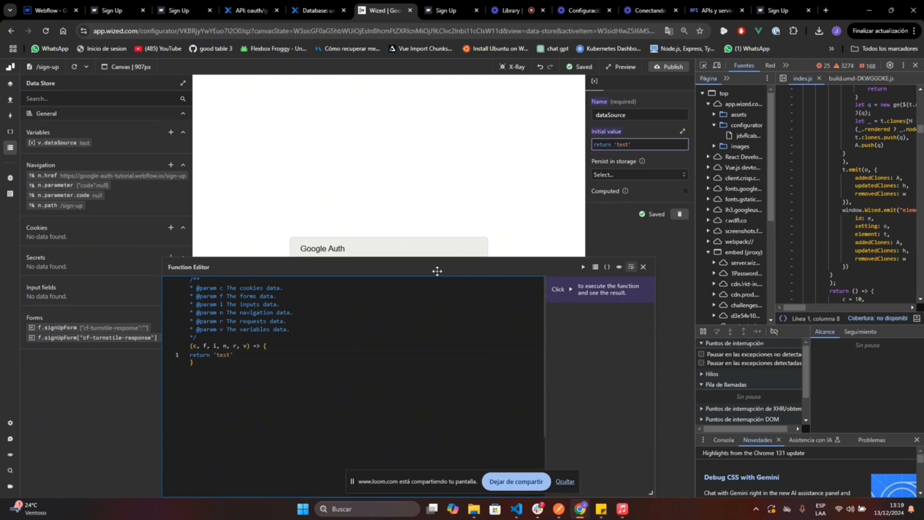
pyautogui.moveTo(440, 269); pyautogui.dragTo(480, 210)
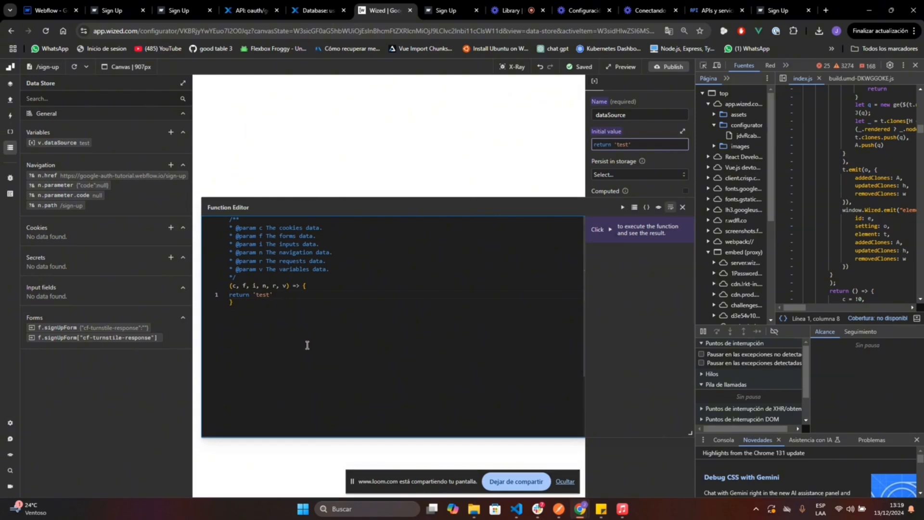
pyautogui.click(682, 208)
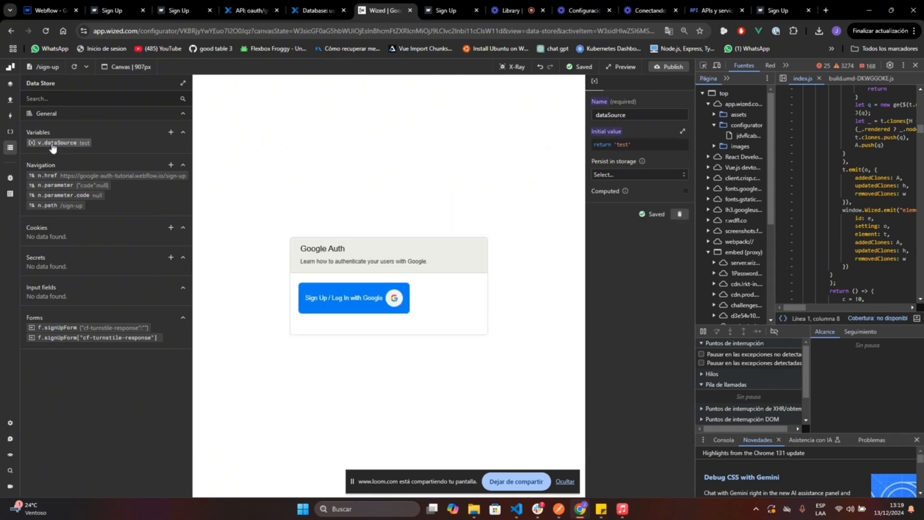
pyautogui.click(11, 86)
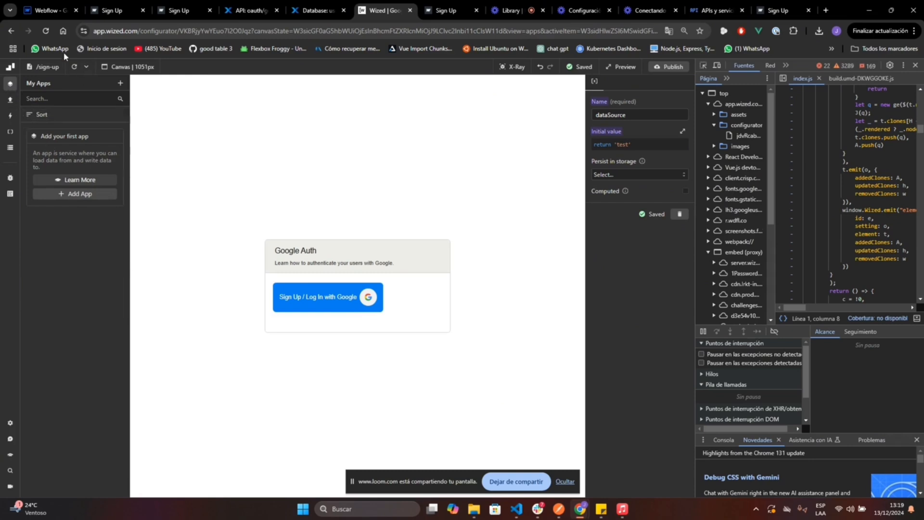
# Step: Add a new REST app named Google Oauth
pyautogui.click(80, 194)
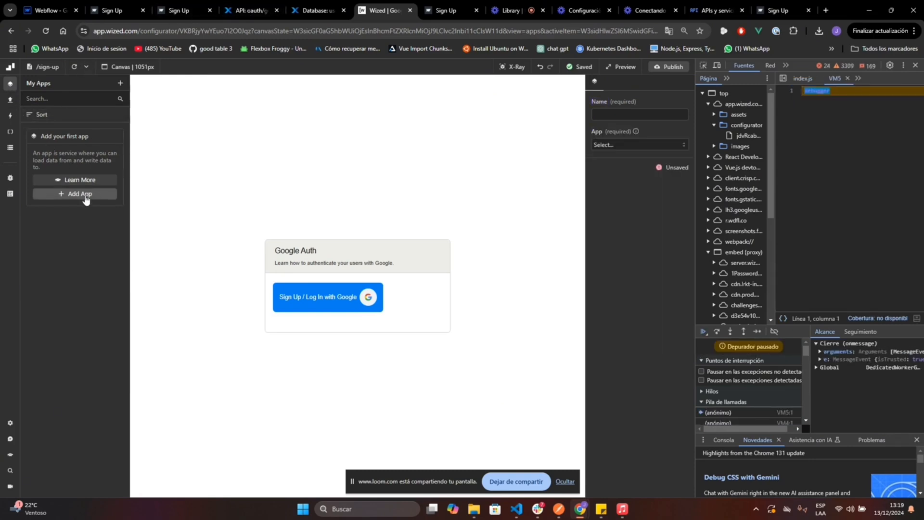
pyautogui.click(651, 116)
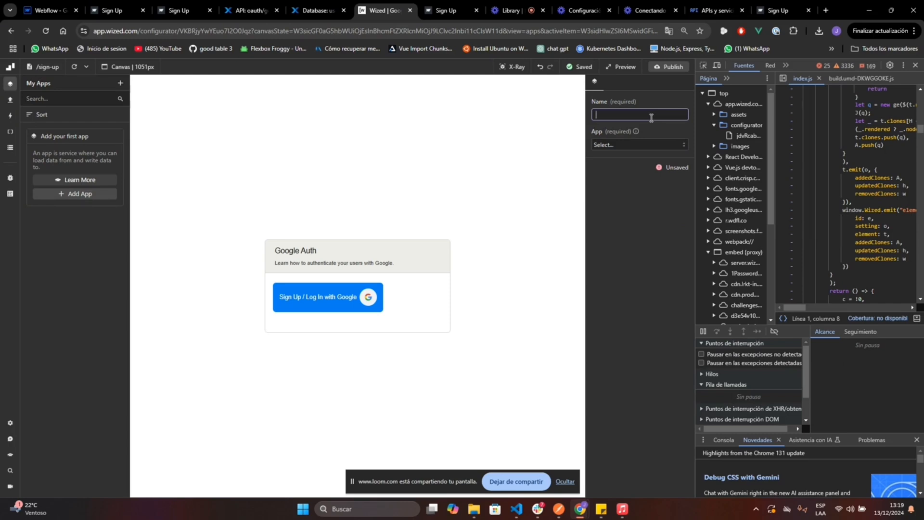
pyautogui.write('Google Oauth')
pyautogui.click(649, 145)
pyautogui.click(628, 200)
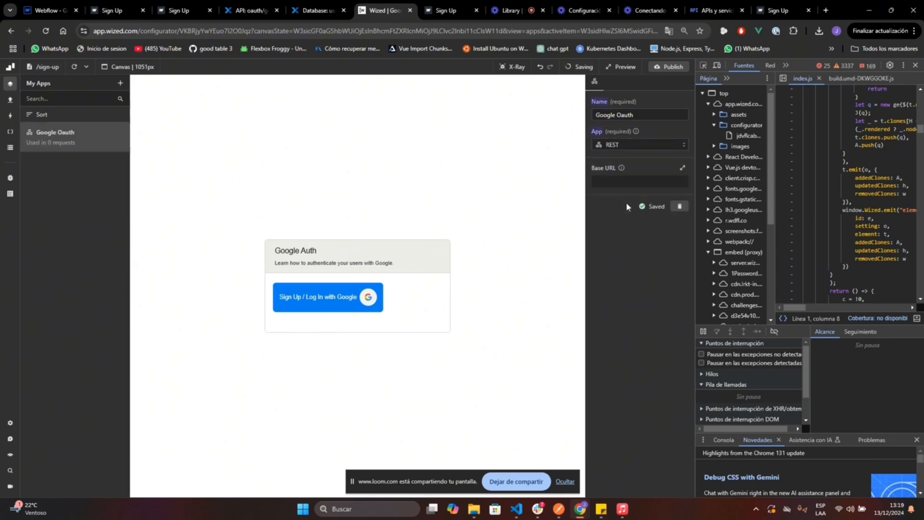
# Step: Set the app's base URL to the Xano google-oauth API group's copied base URL
pyautogui.click(631, 181)
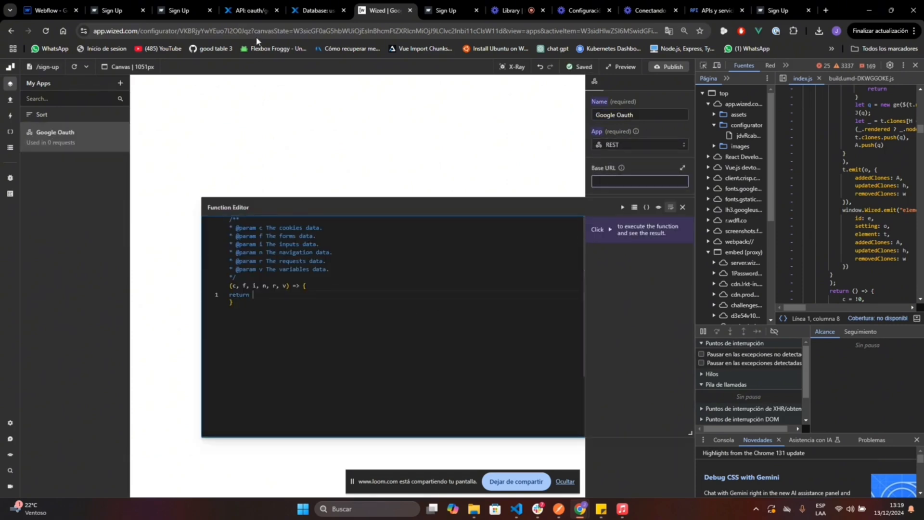
pyautogui.click(249, 10)
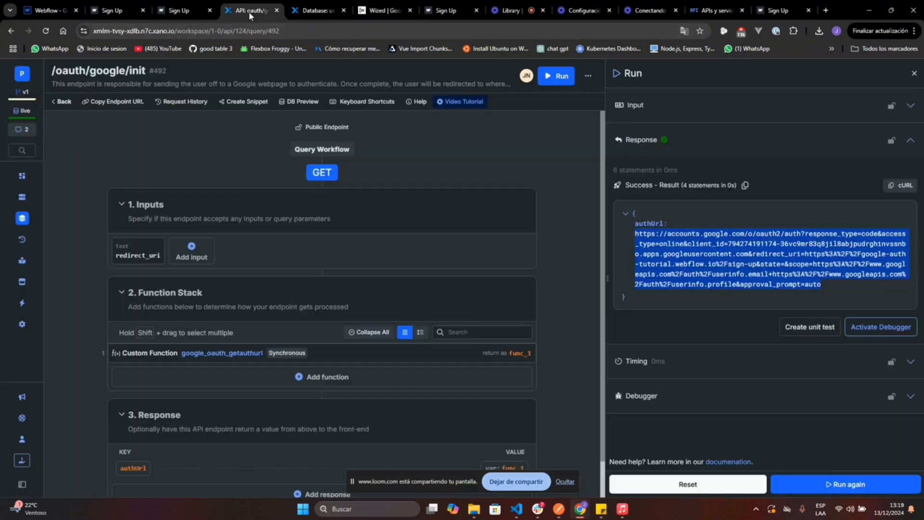
pyautogui.click(64, 102)
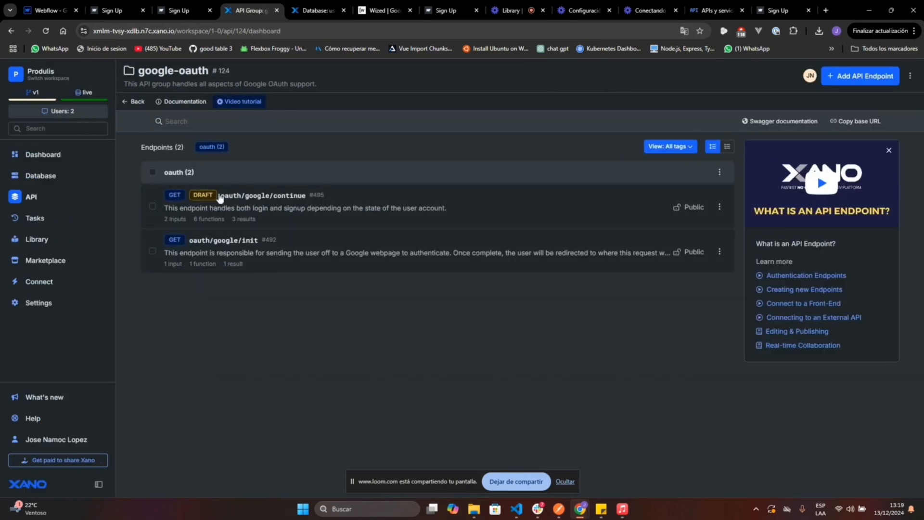
pyautogui.click(857, 121)
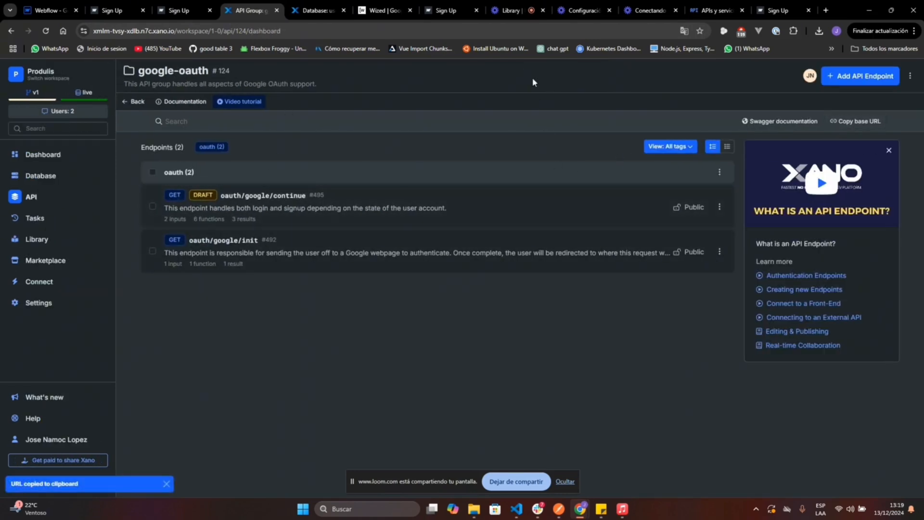
pyautogui.click(385, 10)
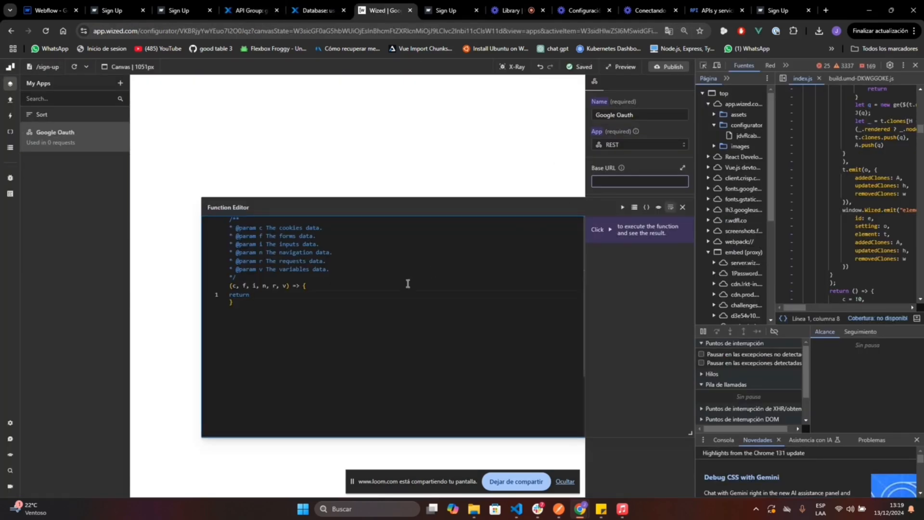
pyautogui.hotkey('ctrl', 'v')
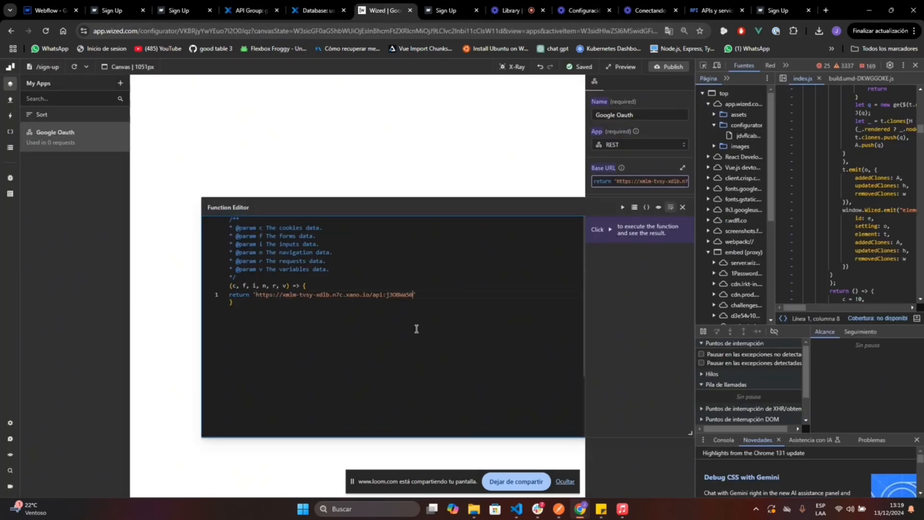
pyautogui.click(683, 207)
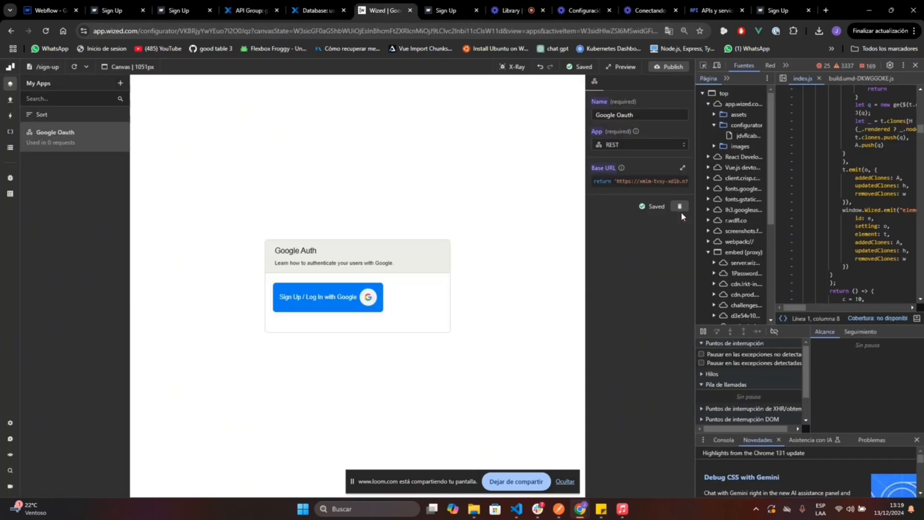
pyautogui.click(9, 100)
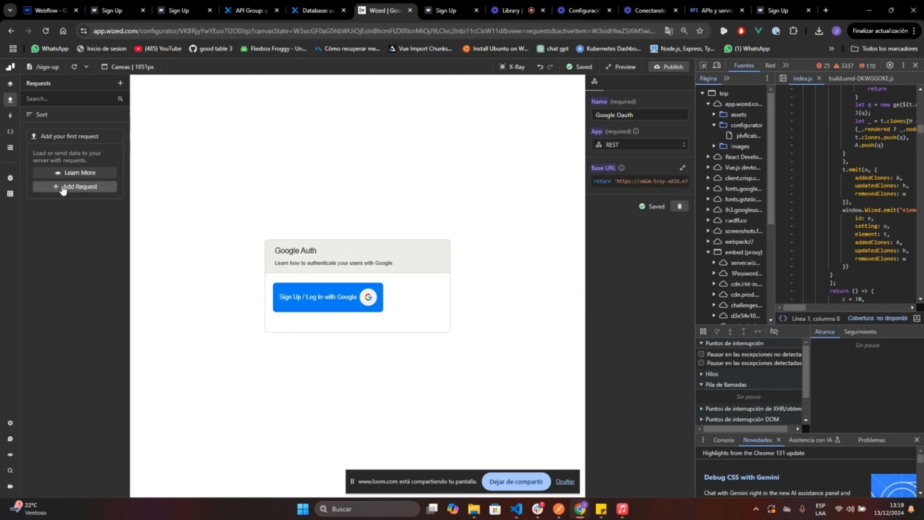
# Step: Name the new request google_oauth_init and place it in a new Google Oauth folder
pyautogui.click(62, 188)
pyautogui.click(609, 115)
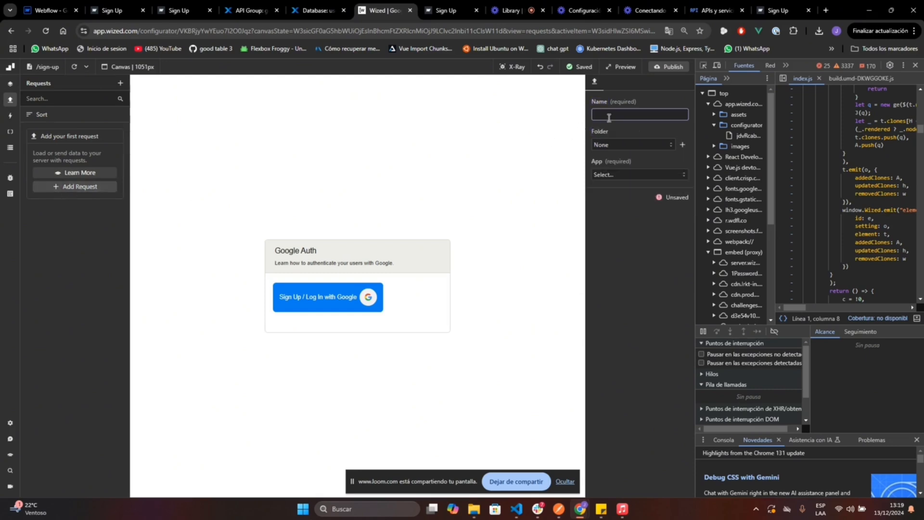
pyautogui.write('Google In')
pyautogui.write('uth (')
pyautogui.click(682, 144)
pyautogui.click(646, 174)
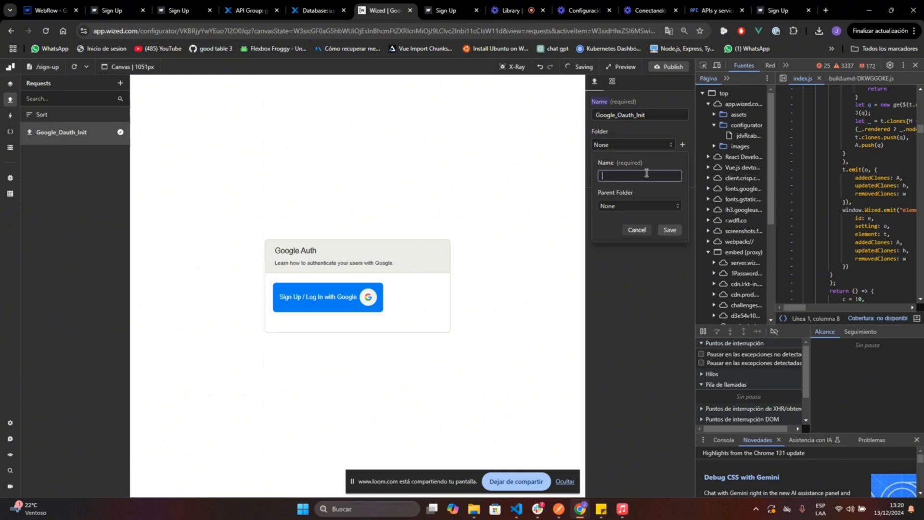
pyautogui.write('Googe')
pyautogui.doubleClick(655, 117)
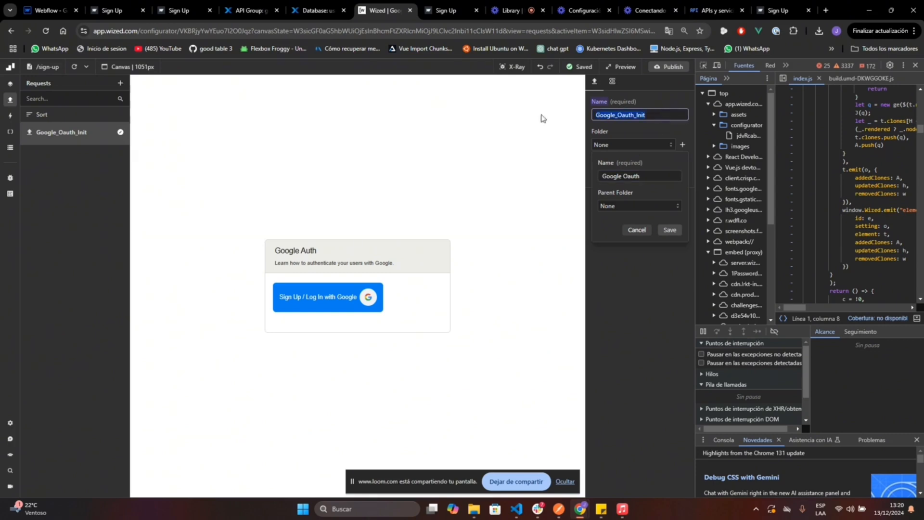
pyautogui.write('google_oau')
pyautogui.click(634, 131)
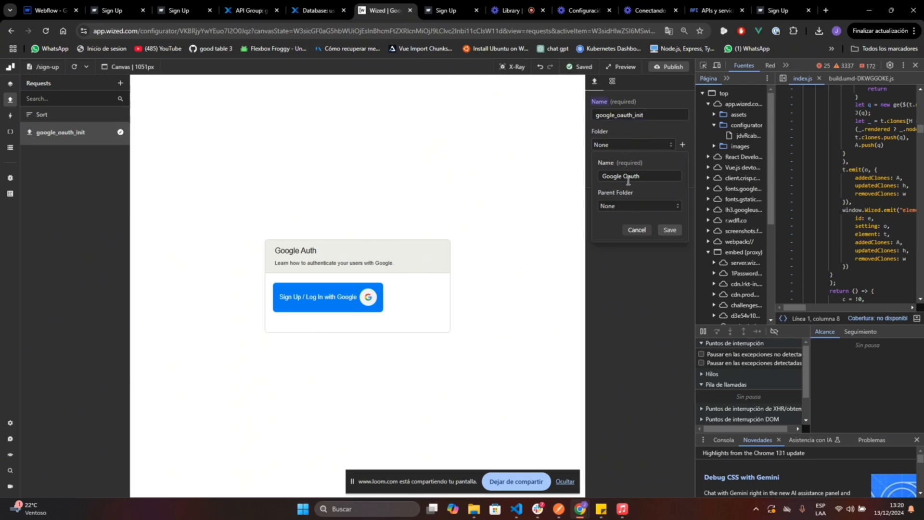
pyautogui.click(670, 229)
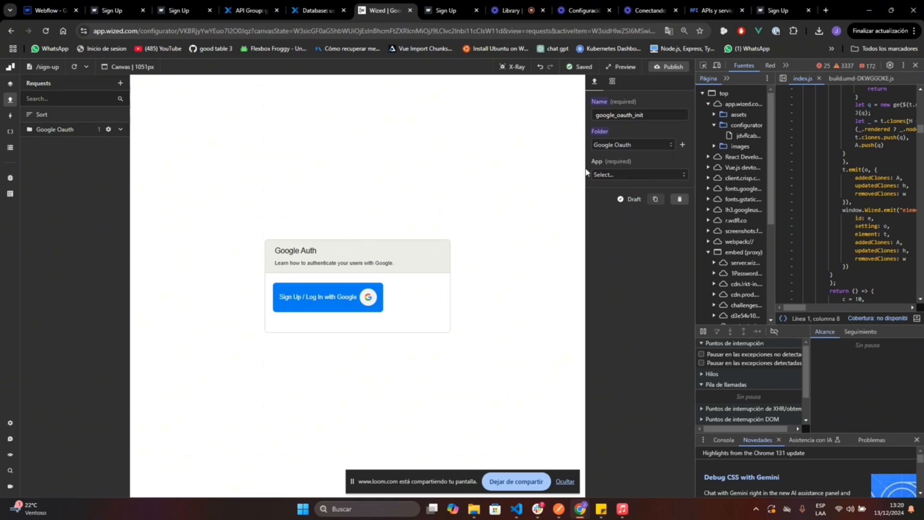
pyautogui.click(120, 129)
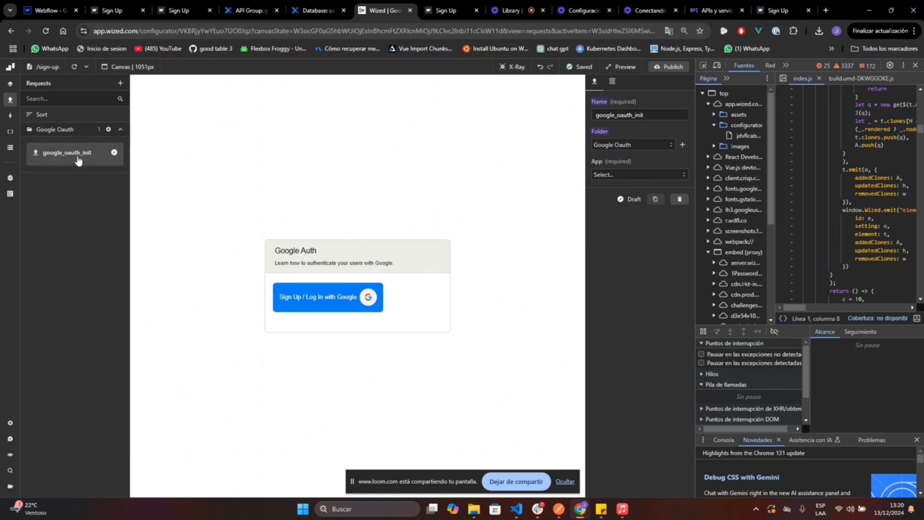
# Step: Link the request to the Google Oauth app and look up Xano's oauth/google/init endpoint
pyautogui.click(627, 178)
pyautogui.click(626, 191)
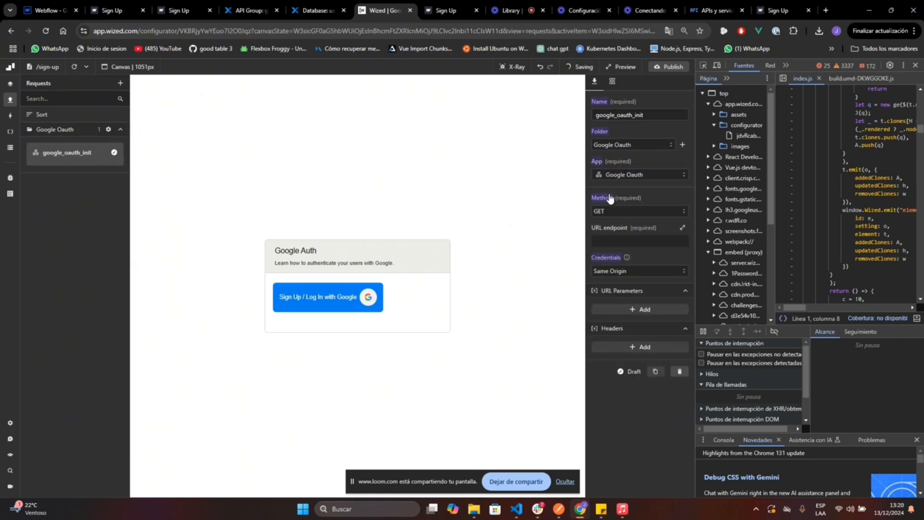
pyautogui.click(240, 12)
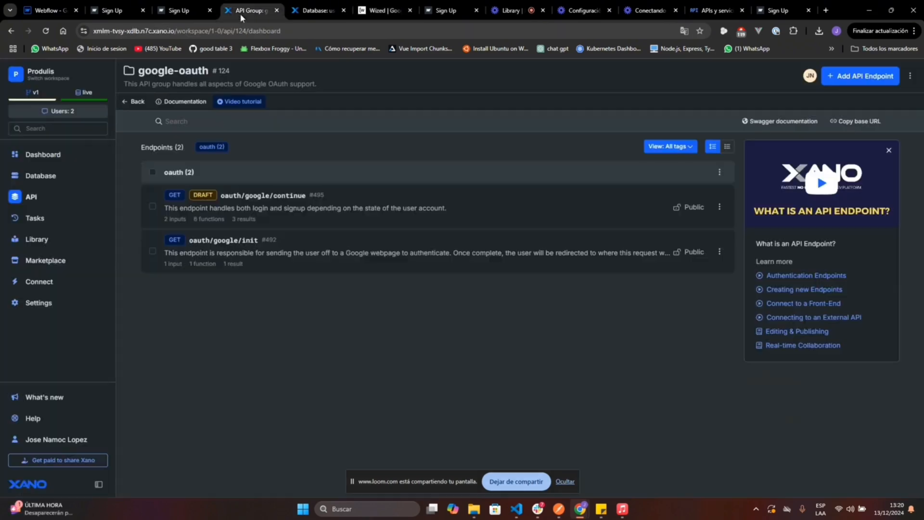
pyautogui.click(243, 240)
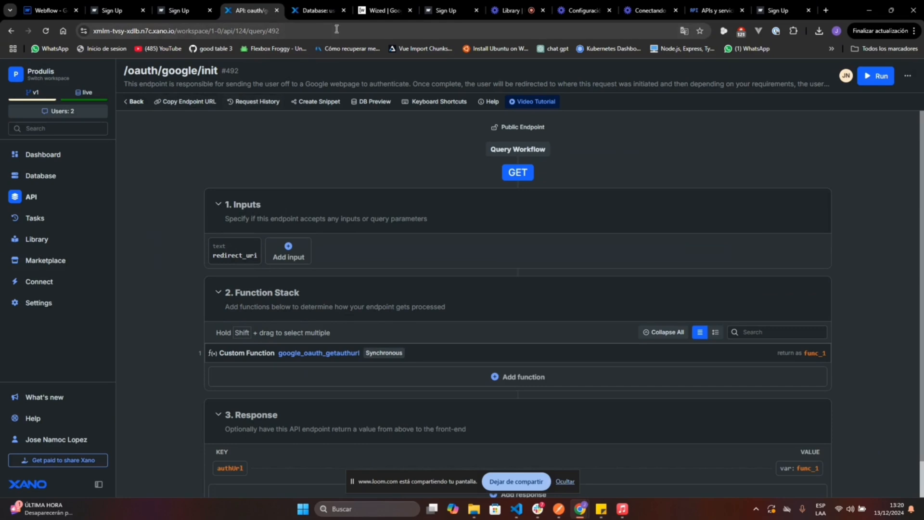
pyautogui.click(380, 10)
# Step: Set the request's URL endpoint to '/oauth/google/init', trimming off the base URL
pyautogui.click(625, 242)
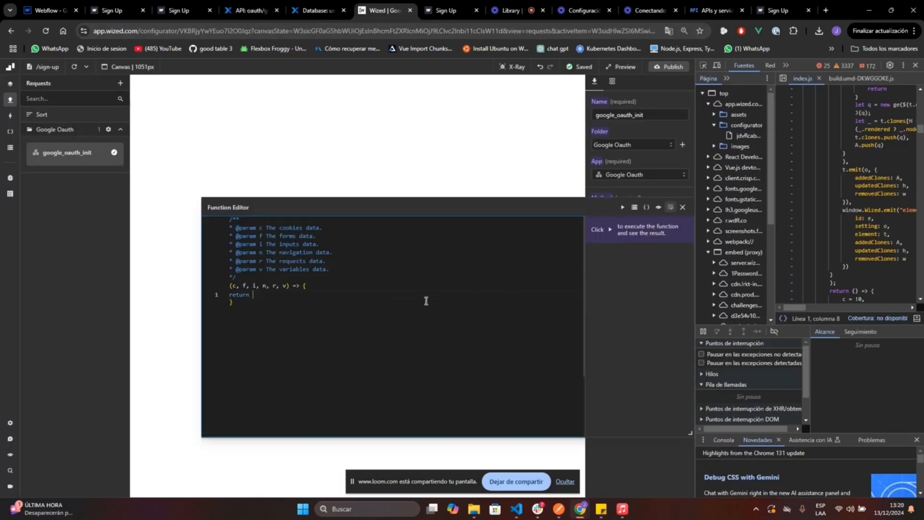
pyautogui.click(247, 10)
pyautogui.click(166, 102)
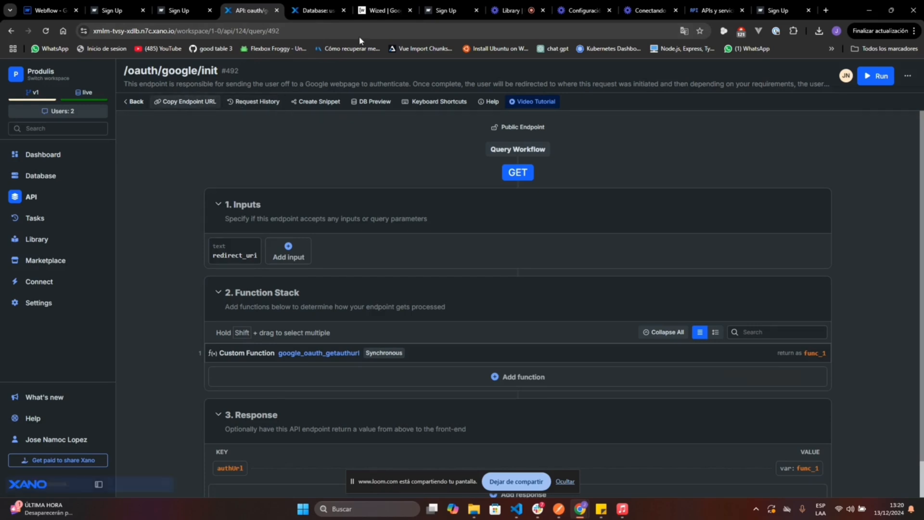
pyautogui.click(380, 10)
pyautogui.hotkey('ctrl', 'v')
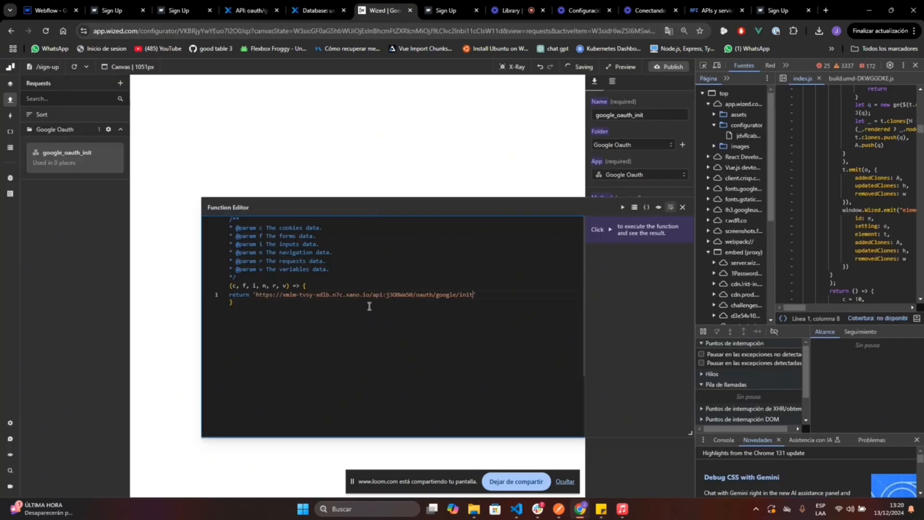
pyautogui.write("'")
pyautogui.moveTo(413, 296); pyautogui.dragTo(261, 297)
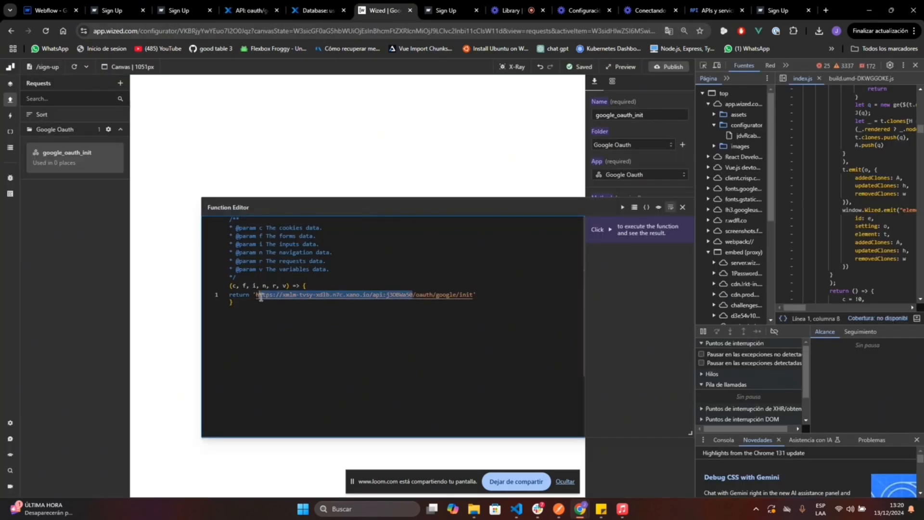
pyautogui.press('BackSpace')
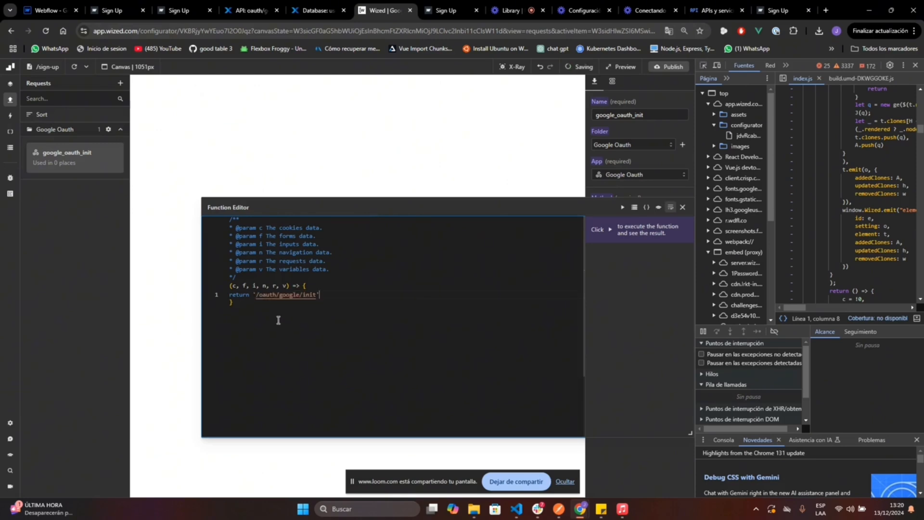
pyautogui.click(683, 207)
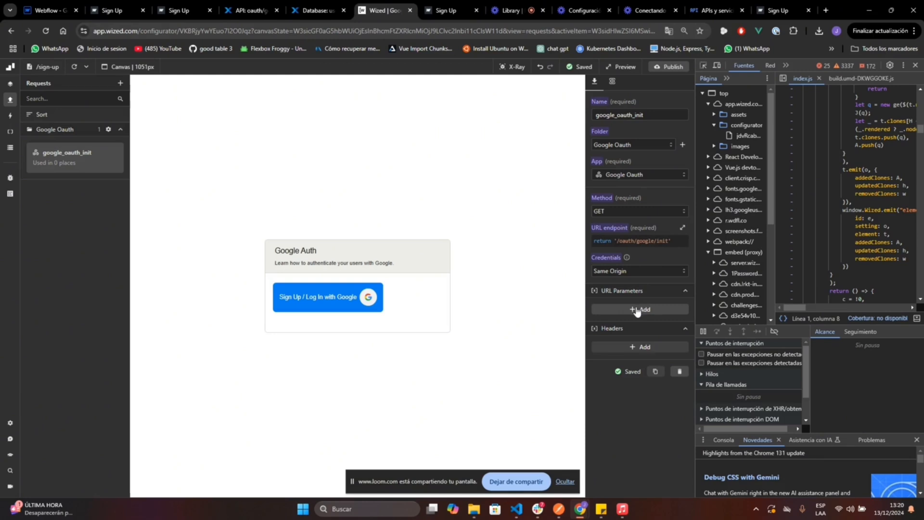
# Step: Add a URL parameter keyed redirect_uri, matching the Xano endpoint's input name
pyautogui.click(251, 12)
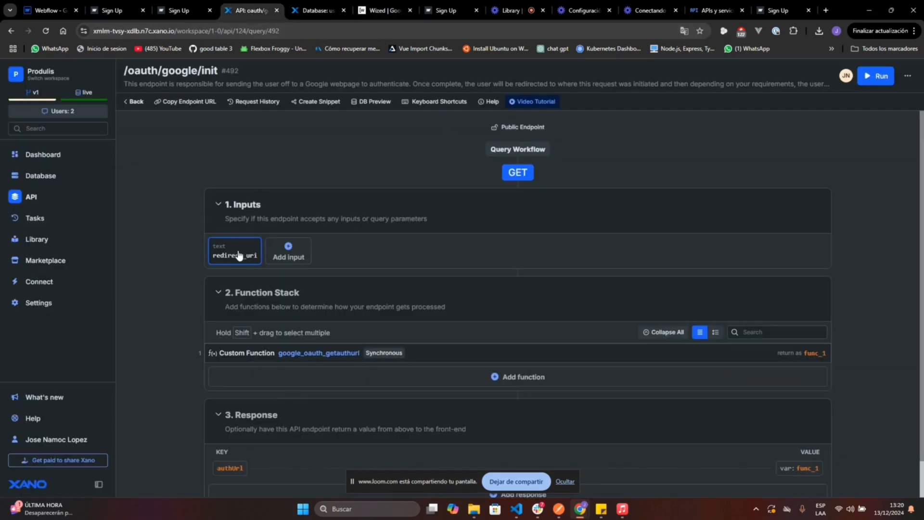
pyautogui.click(385, 10)
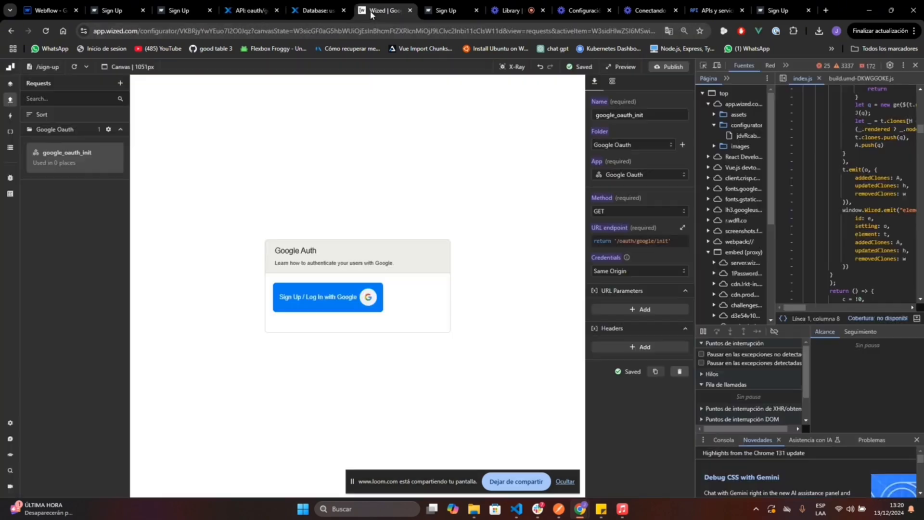
pyautogui.click(615, 310)
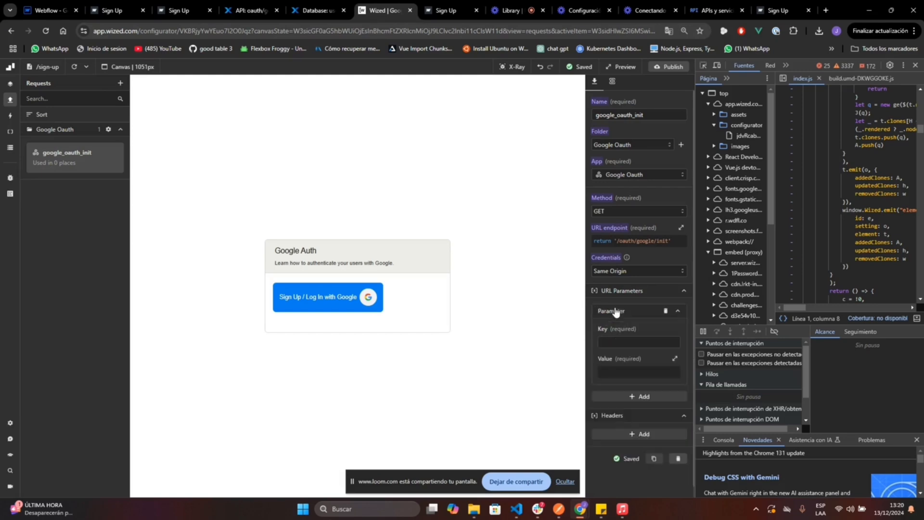
pyautogui.click(618, 342)
pyautogui.click(251, 10)
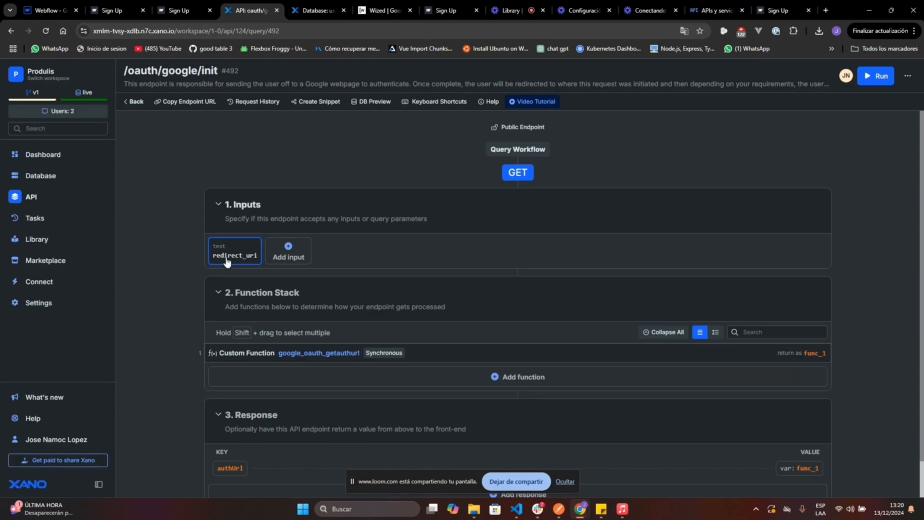
pyautogui.click(385, 10)
pyautogui.write('redirect_uri')
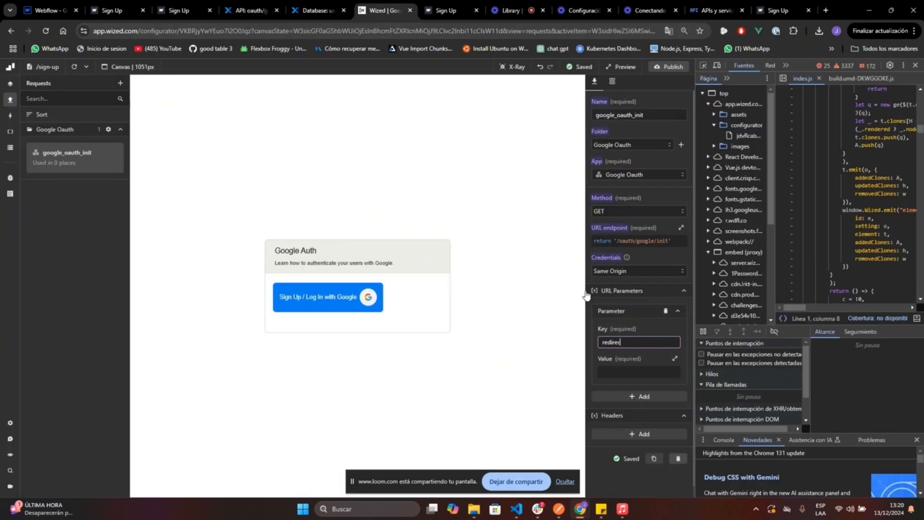
# Step: Make the parameter value return n.href, with a temporary console.log line above it
pyautogui.click(638, 371)
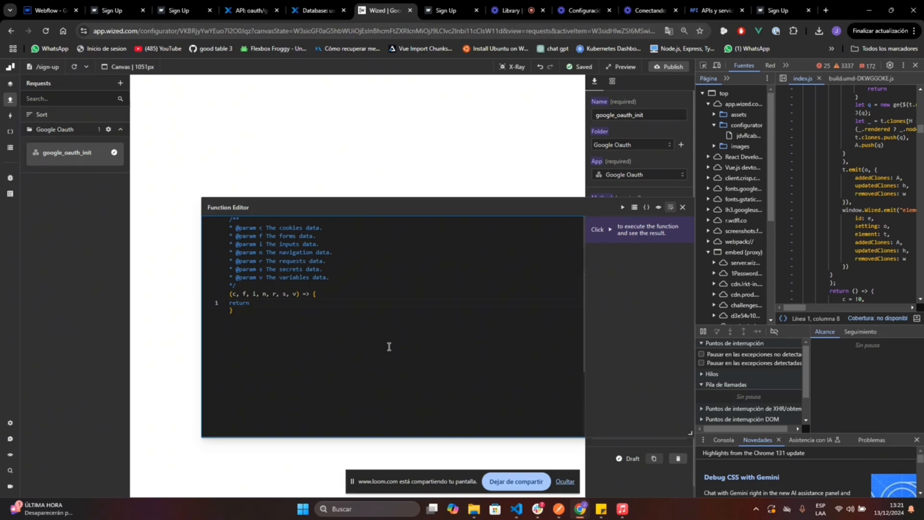
pyautogui.write('n.href')
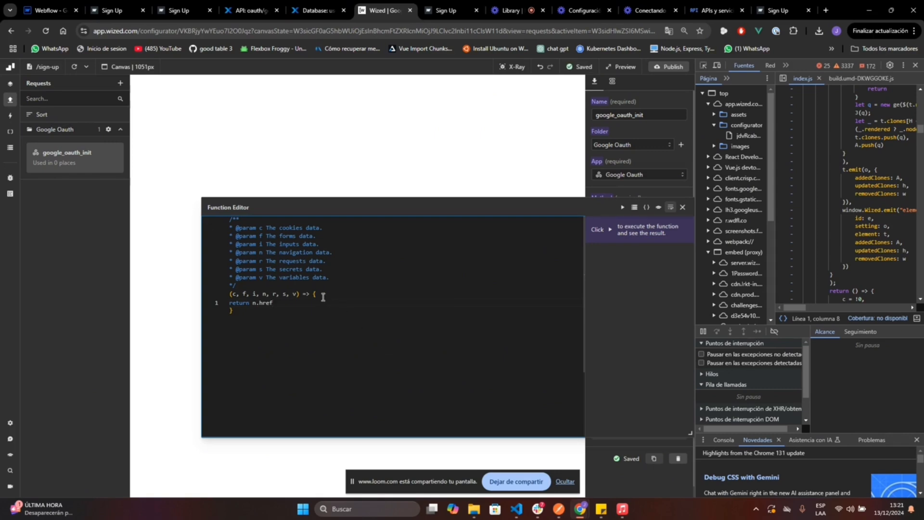
pyautogui.click(230, 304)
pyautogui.write('(')
pyautogui.press('Return')
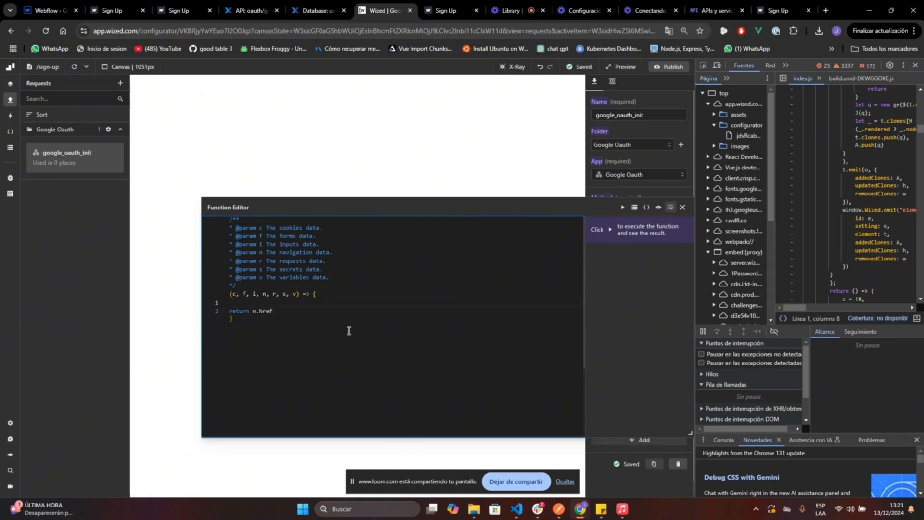
pyautogui.write('console.log(n.r')
# Step: Test that the value returns the sign-up page URL, then delete the logging line
pyautogui.click(623, 207)
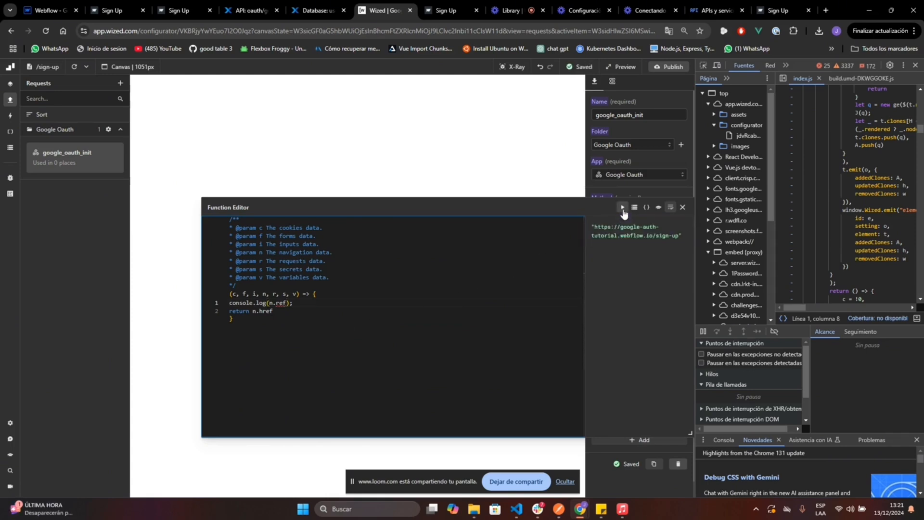
pyautogui.tripleClick(610, 237)
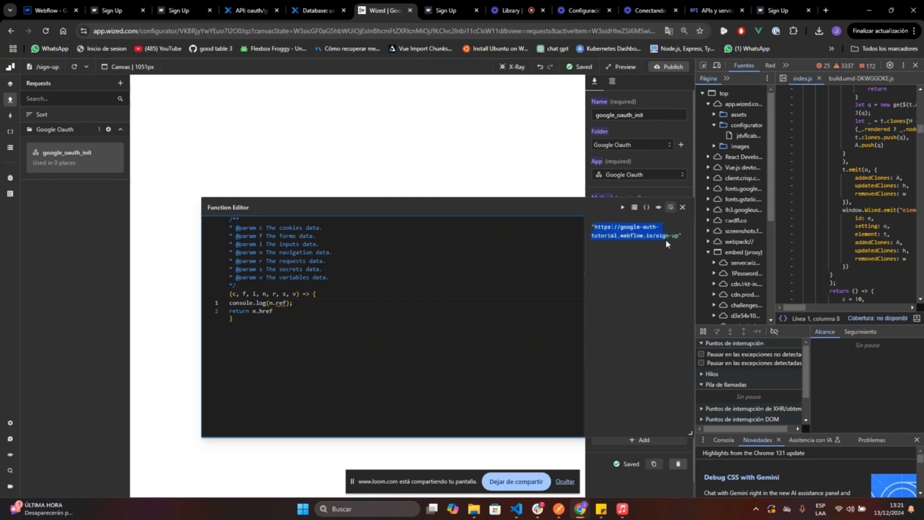
pyautogui.moveTo(294, 302); pyautogui.dragTo(196, 306)
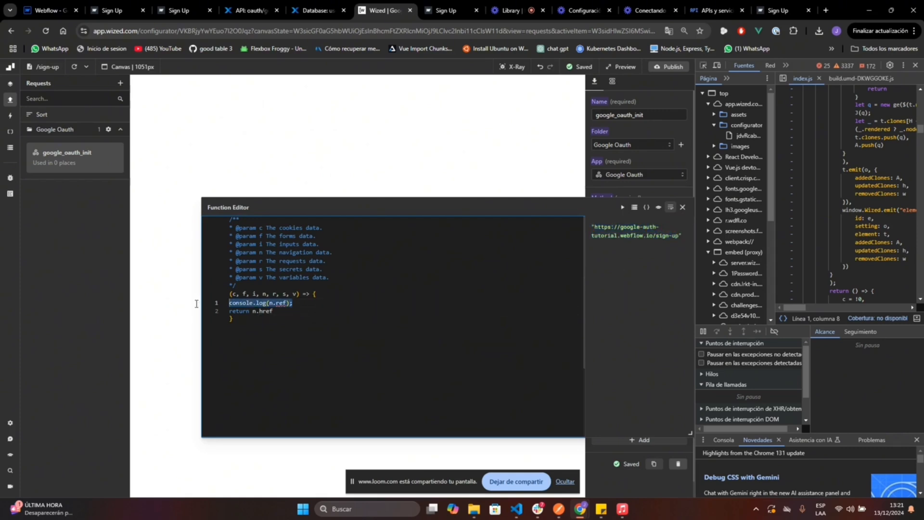
pyautogui.press('BackSpace')
pyautogui.press('Delete')
pyautogui.click(377, 330)
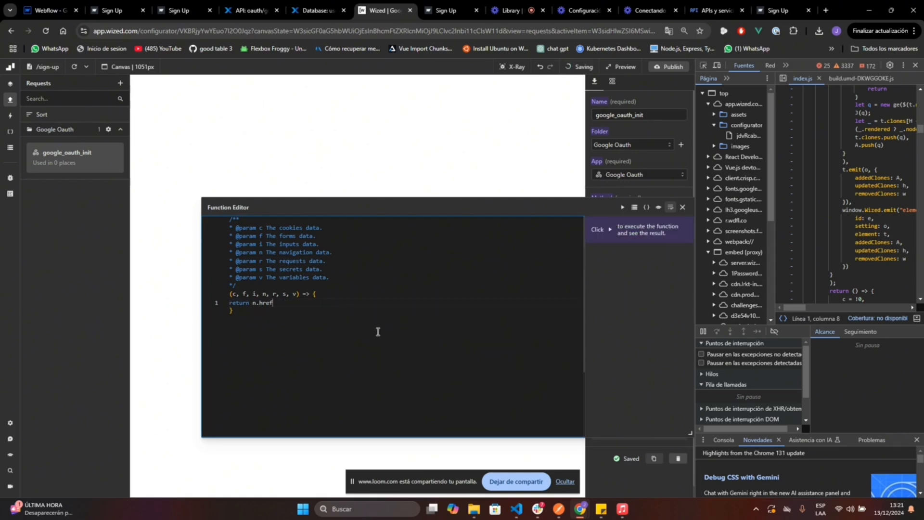
pyautogui.click(682, 208)
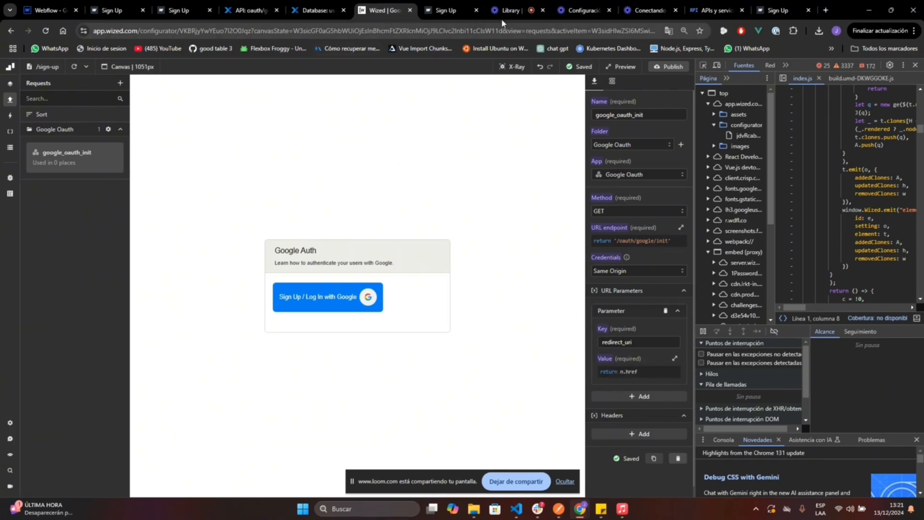
# Step: Save the Oauth Tutorial keys client with redirect URI still ending in /sign-up
pyautogui.click(713, 10)
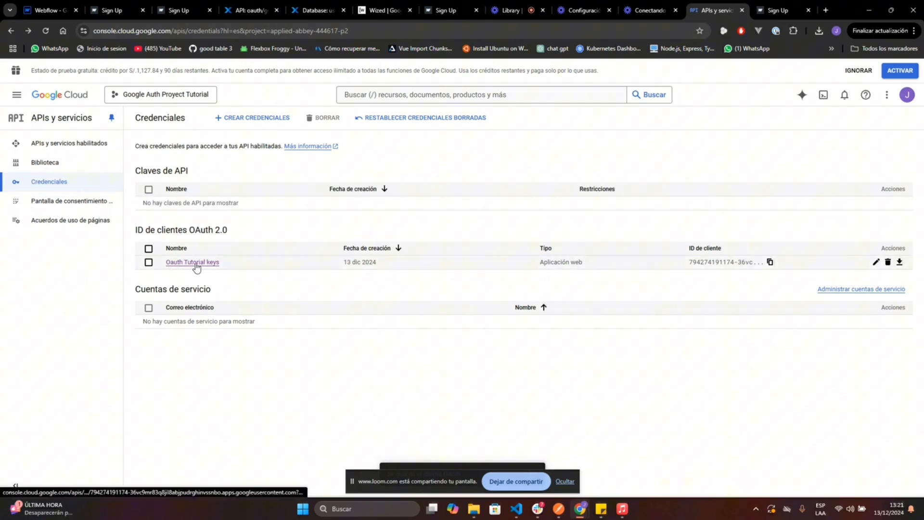
pyautogui.click(196, 265)
pyautogui.scroll(-2, 398, 286)
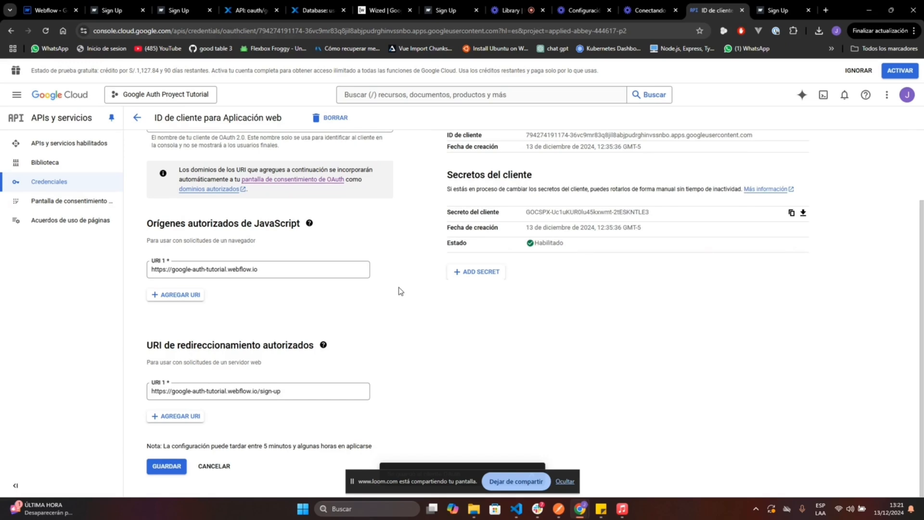
pyautogui.click(262, 393)
pyautogui.moveTo(259, 390); pyautogui.dragTo(289, 391)
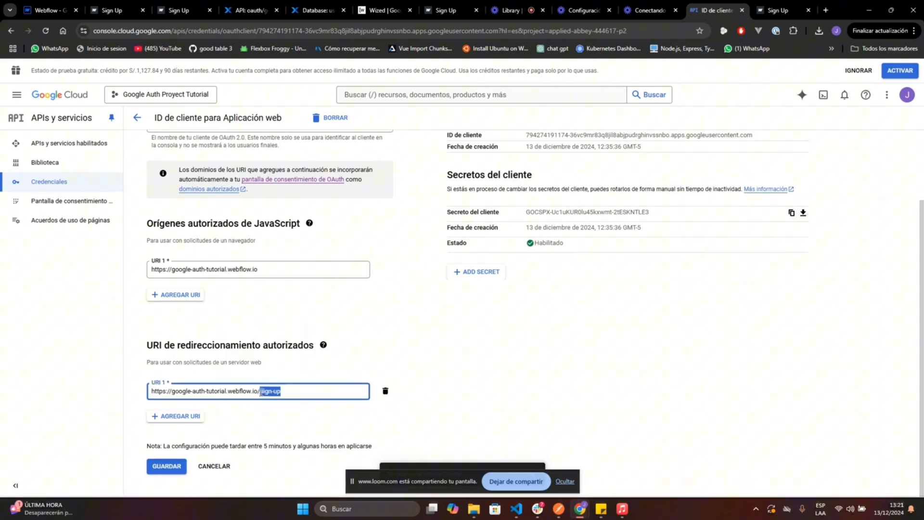
pyautogui.press('BackSpace')
pyautogui.hotkey('ctrl', 'z')
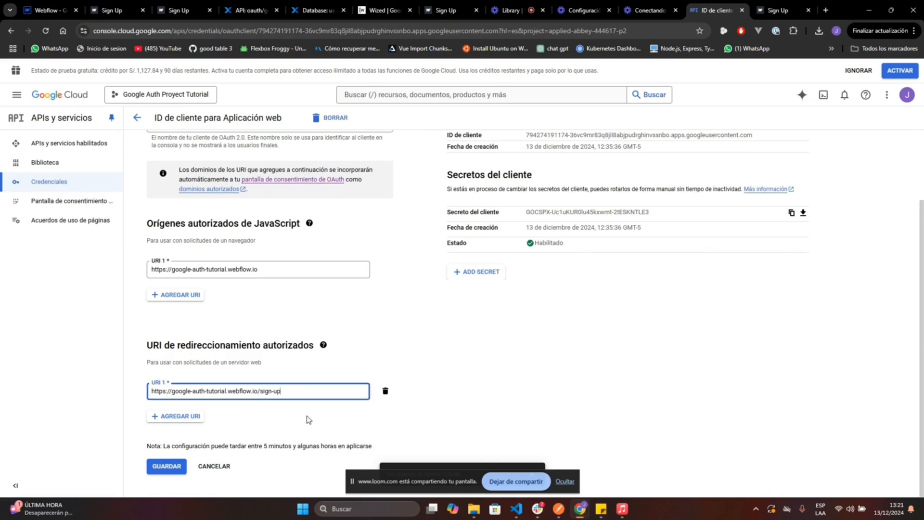
pyautogui.click(173, 468)
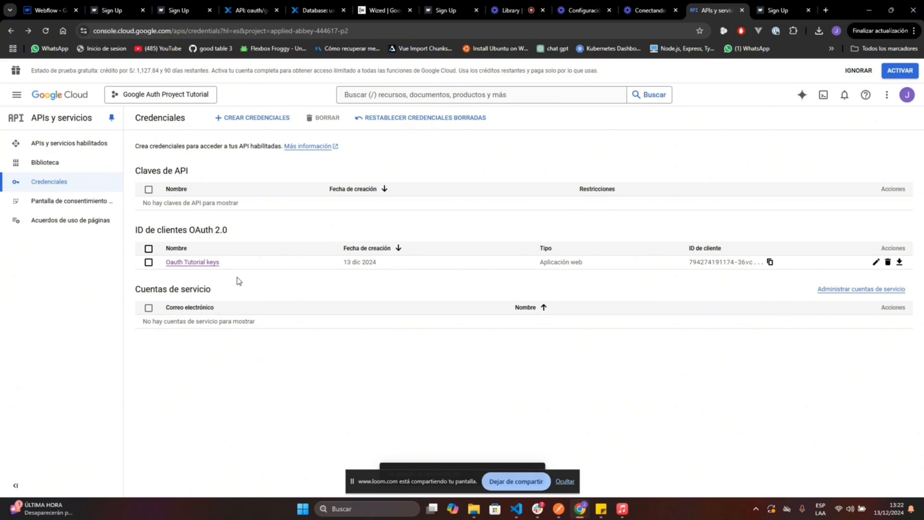
# Step: Save the Oauth Tutorial keys client a second time and return to Wized
pyautogui.click(190, 263)
pyautogui.scroll(-2, 269, 346)
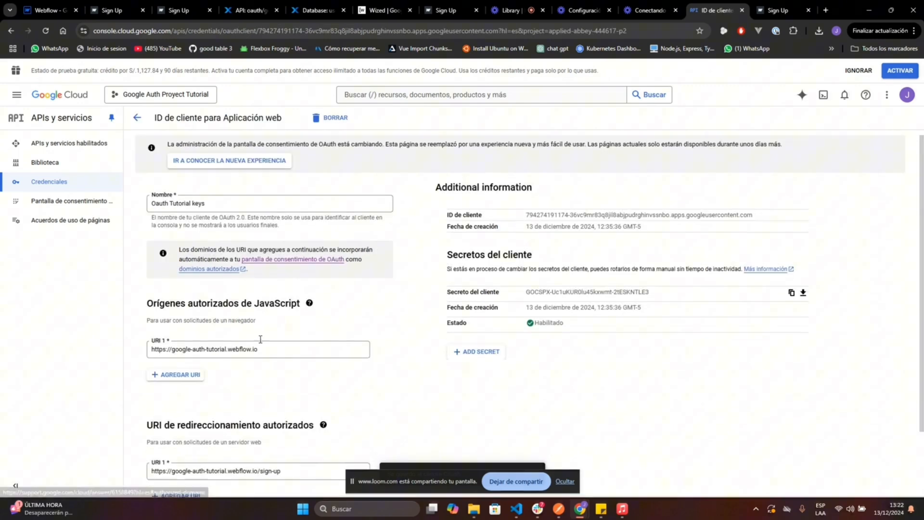
pyautogui.click(154, 469)
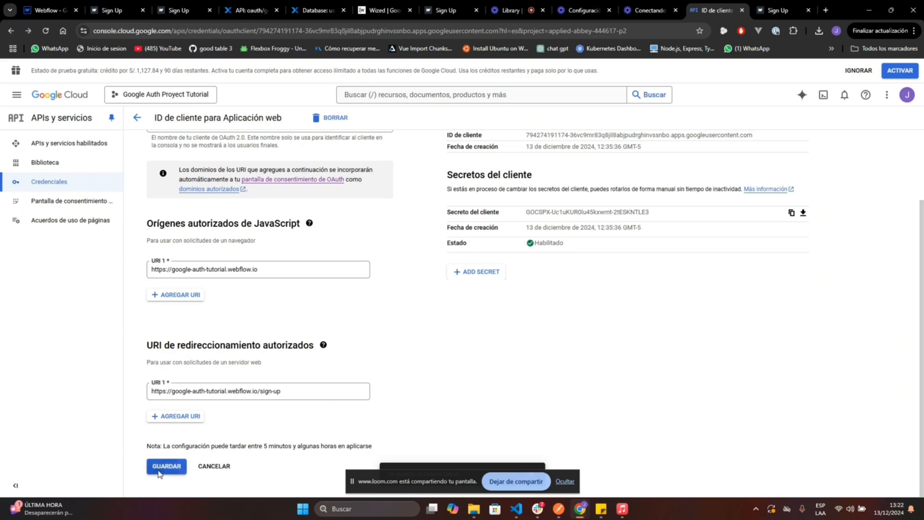
pyautogui.click(359, 14)
# Step: Add an X-Data-Source header returning v.dataSource to google_oauth_init, then widen DevTools
pyautogui.scroll(-1, 608, 289)
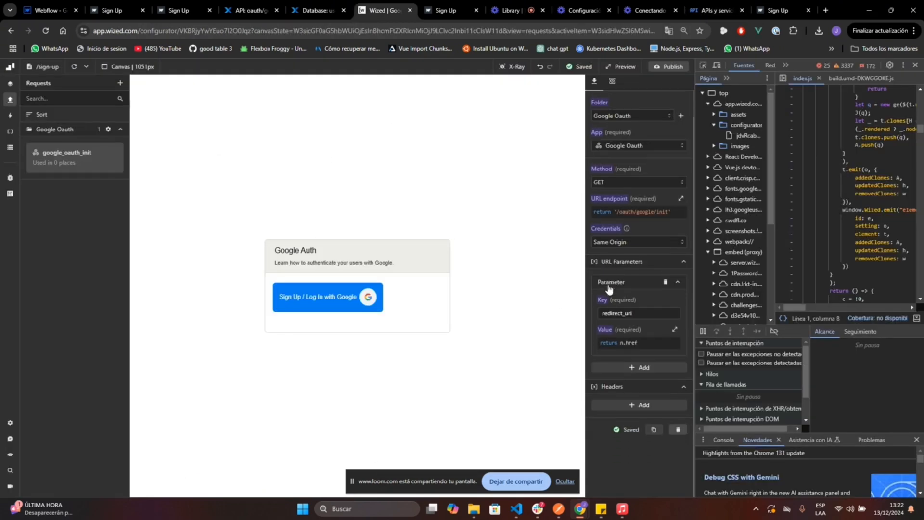
pyautogui.scroll(1, 608, 287)
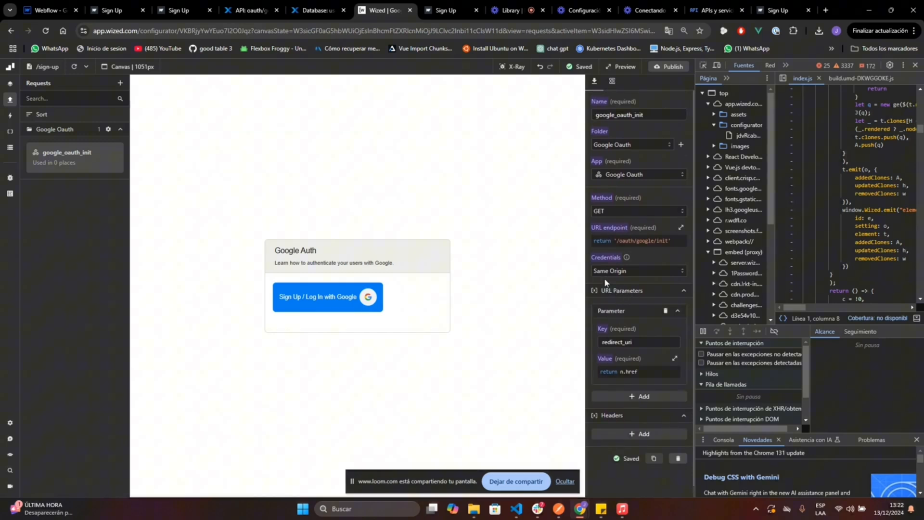
pyautogui.scroll(-1, 647, 342)
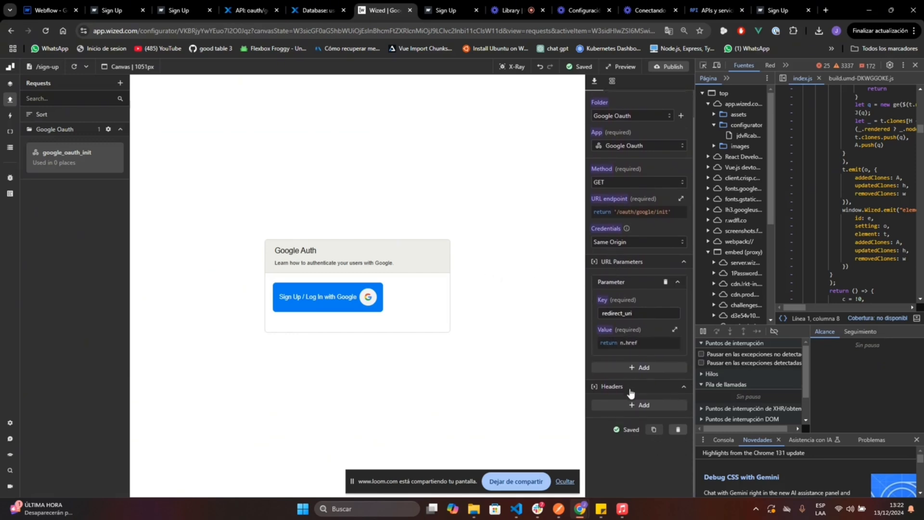
pyautogui.click(634, 405)
pyautogui.scroll(-3, 631, 385)
pyautogui.click(627, 352)
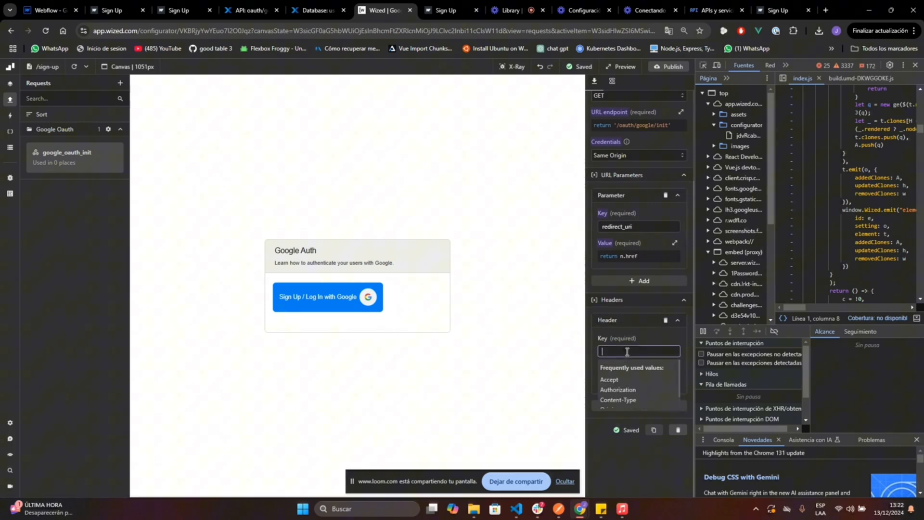
pyautogui.write('X-Data')
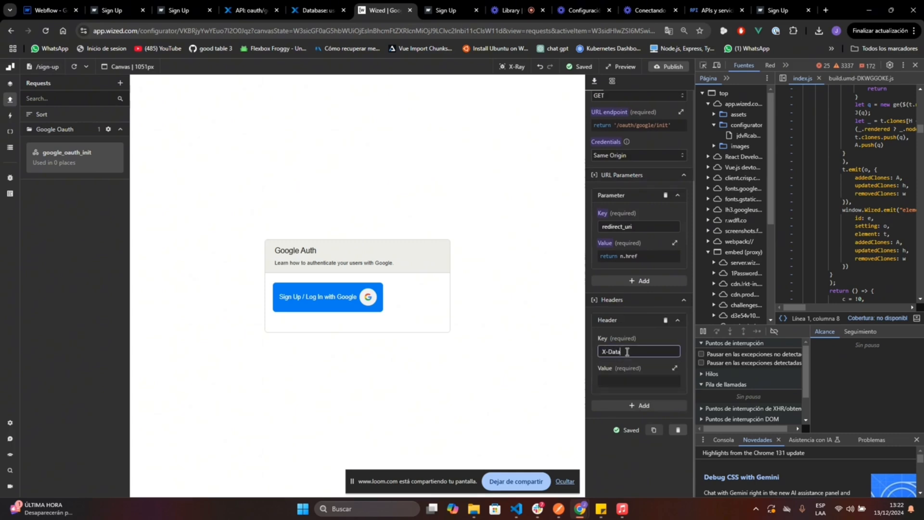
pyautogui.write('-Source')
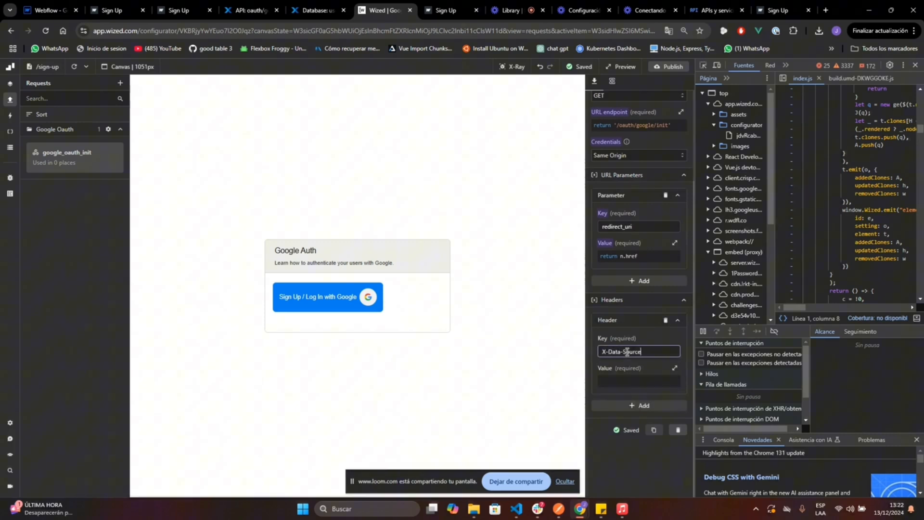
pyautogui.click(631, 378)
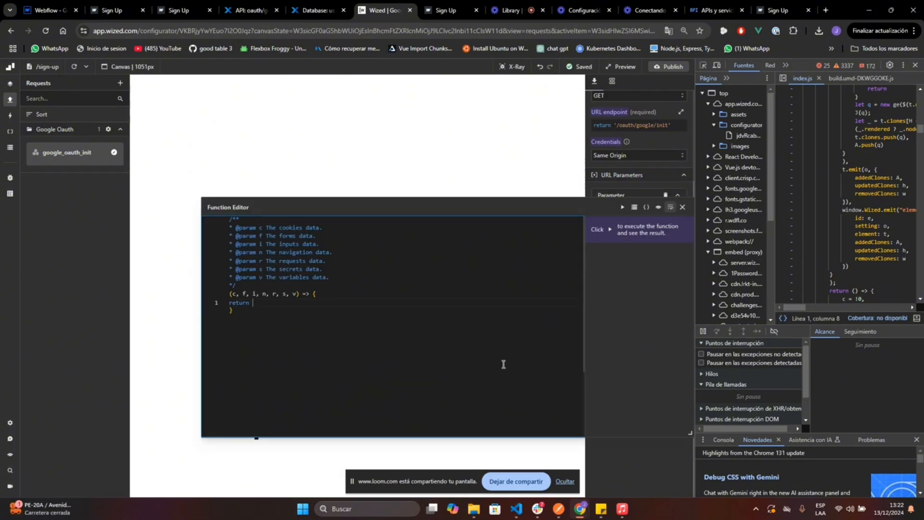
pyautogui.write('v.dataSource')
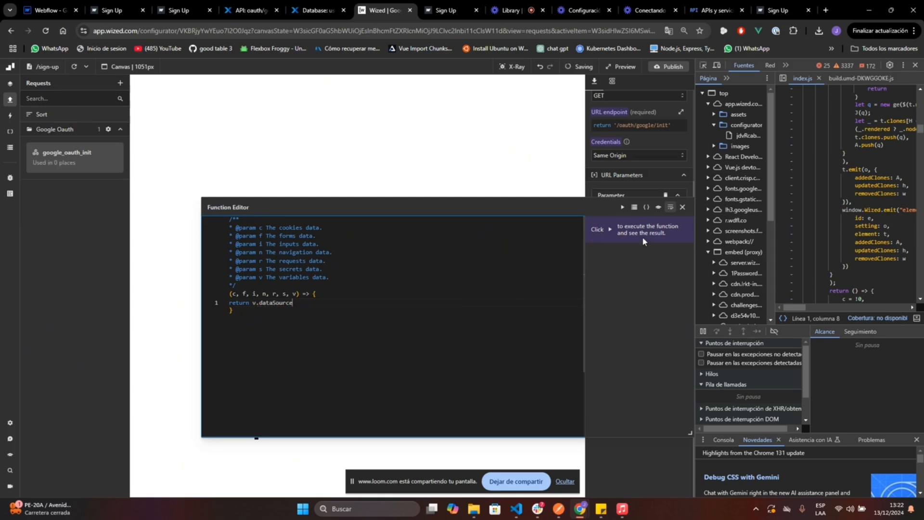
pyautogui.click(682, 207)
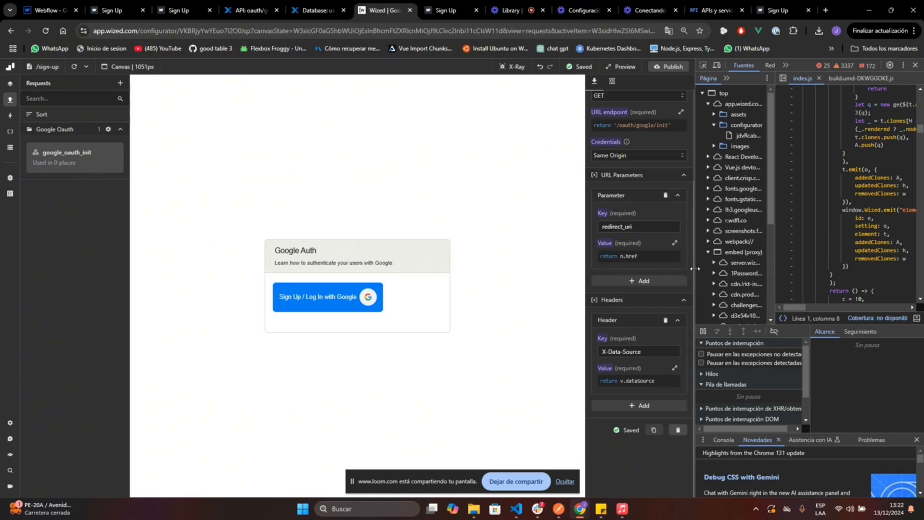
pyautogui.moveTo(691, 266); pyautogui.dragTo(630, 269)
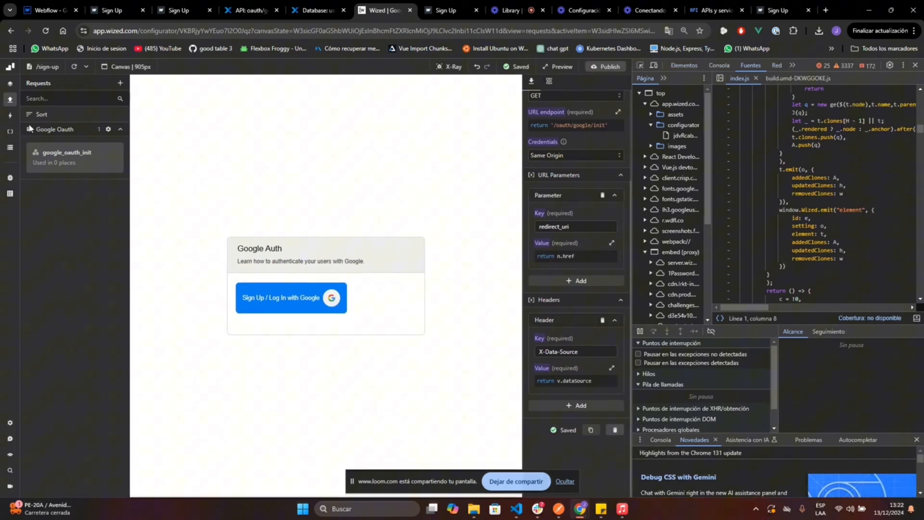
# Step: Show the Wized page elements list with X-Ray element labels on the canvas
pyautogui.click(10, 120)
pyautogui.click(10, 131)
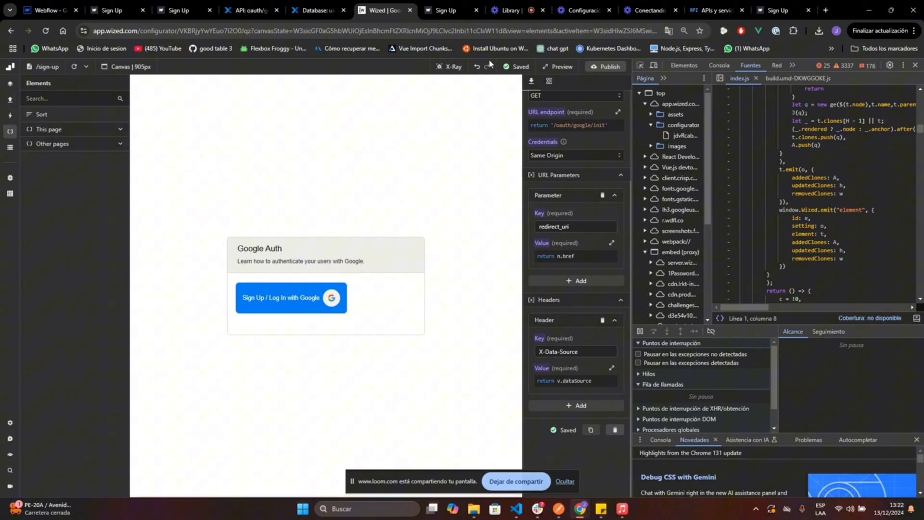
pyautogui.click(449, 67)
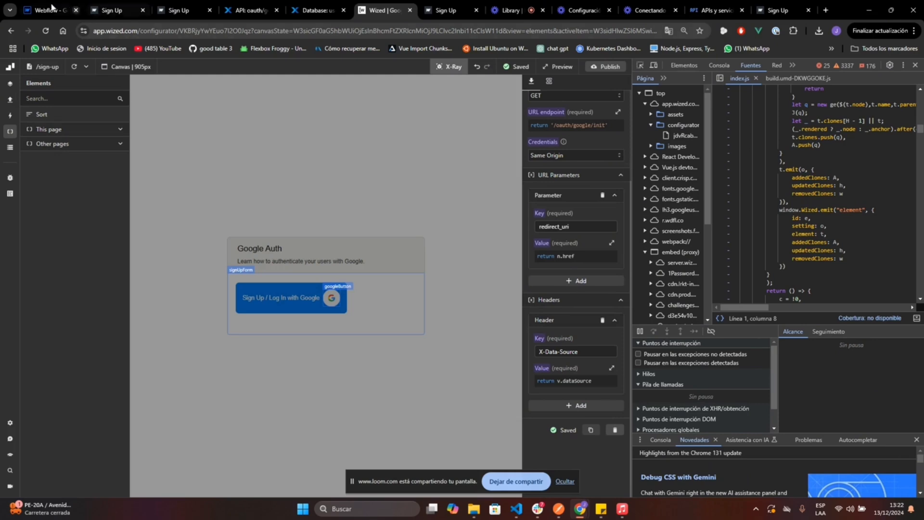
# Step: In Webflow, confirm button-google has the custom attribute wized="googleButton", then return to Wized
pyautogui.click(68, 11)
pyautogui.click(814, 204)
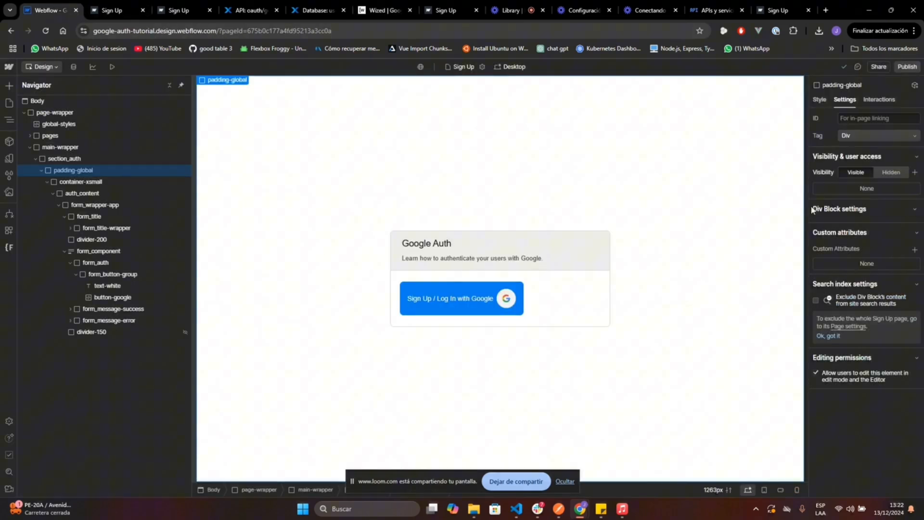
pyautogui.click(504, 302)
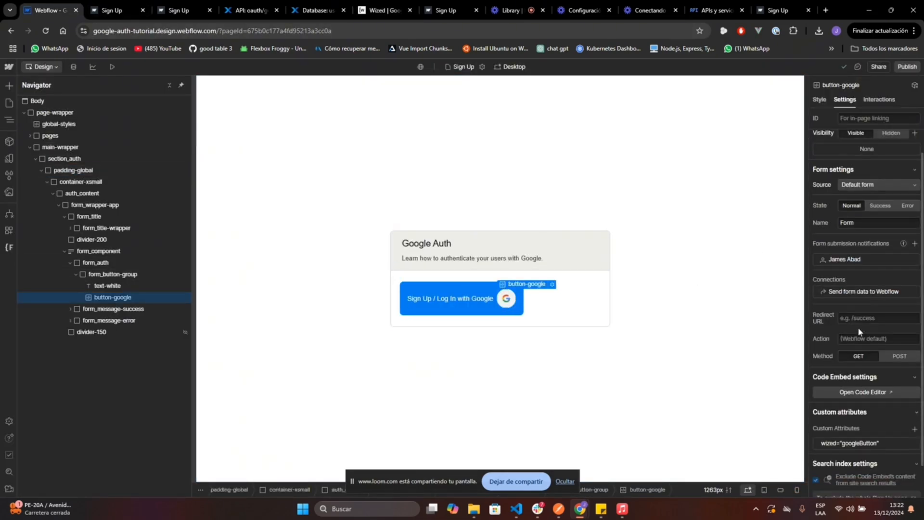
pyautogui.scroll(-1, 852, 412)
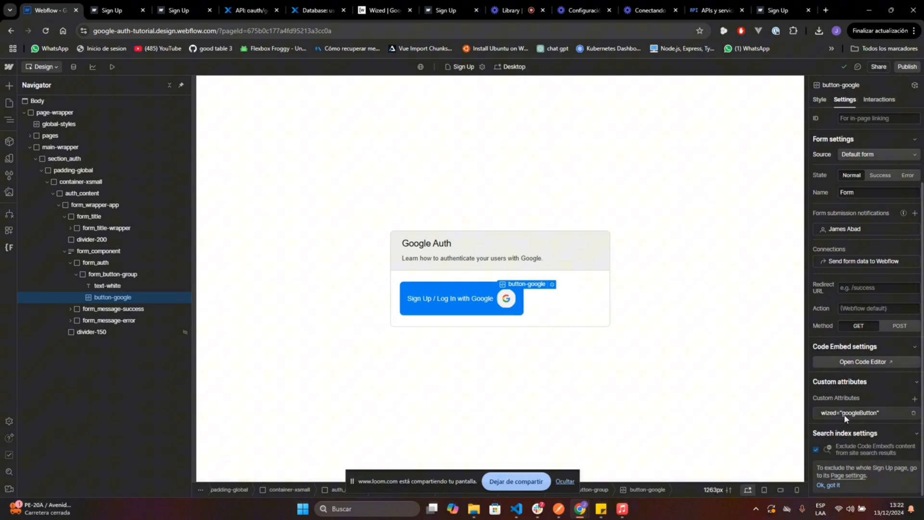
pyautogui.click(368, 15)
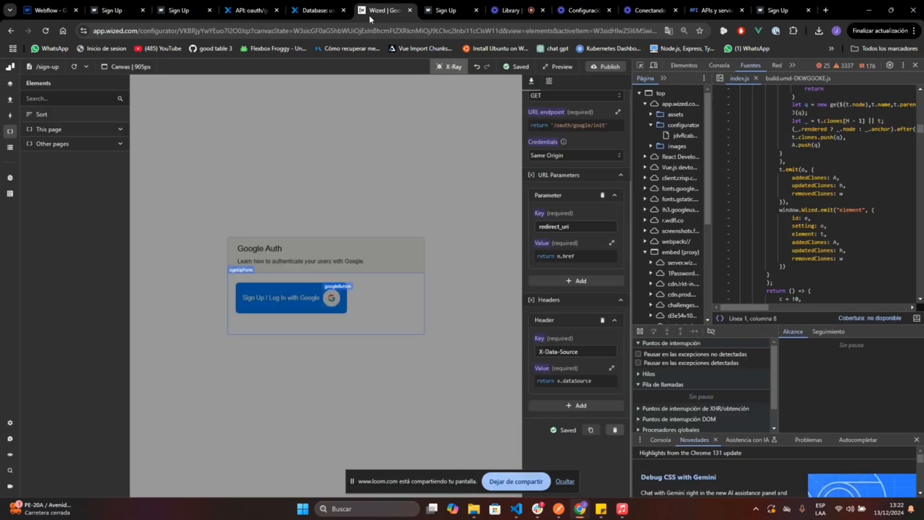
# Step: Give googleButton a click event whose action performs the google_oauth_init request
pyautogui.click(331, 290)
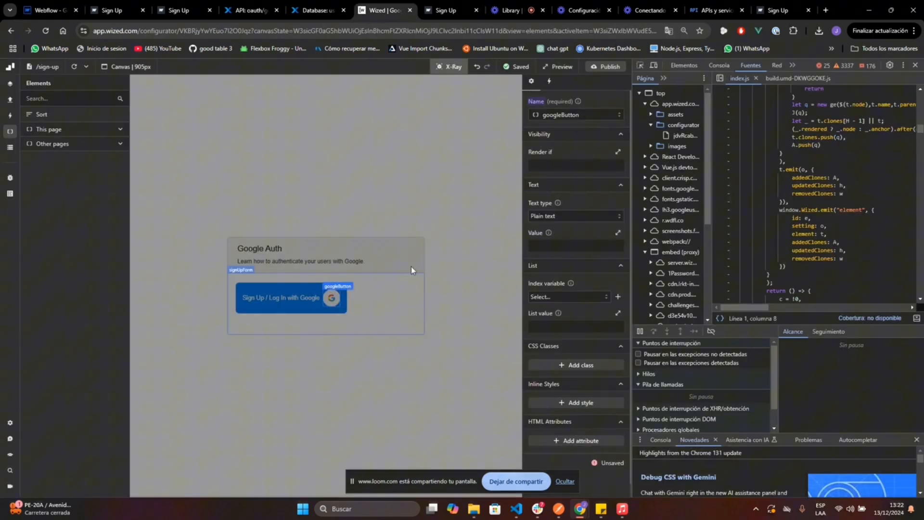
pyautogui.click(548, 83)
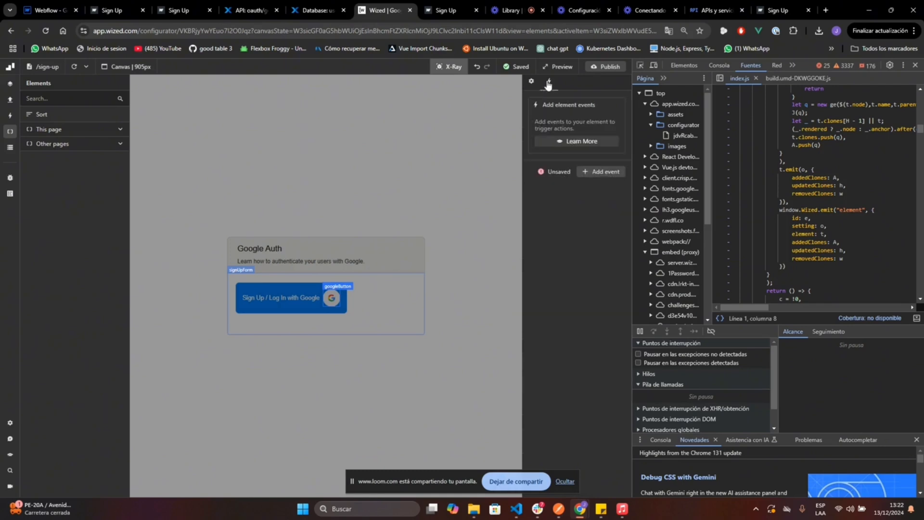
pyautogui.click(602, 173)
pyautogui.click(564, 127)
pyautogui.click(550, 177)
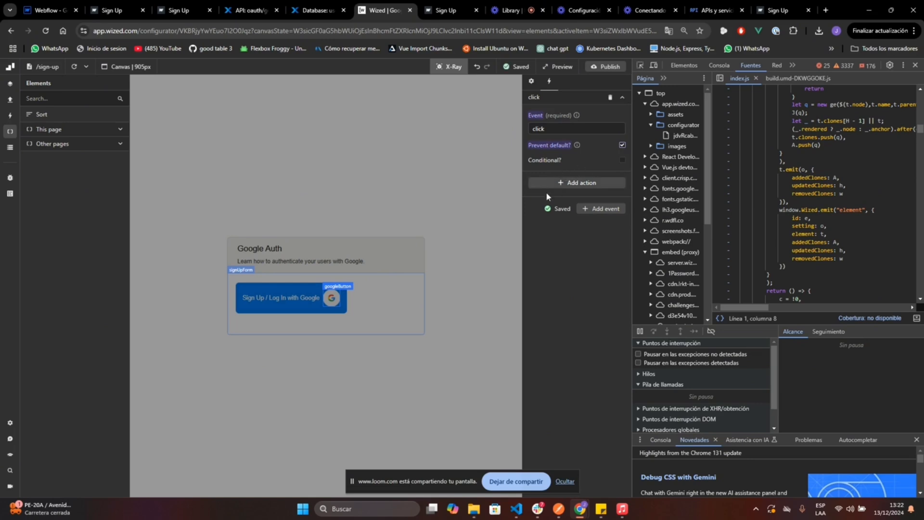
pyautogui.click(587, 183)
pyautogui.click(573, 219)
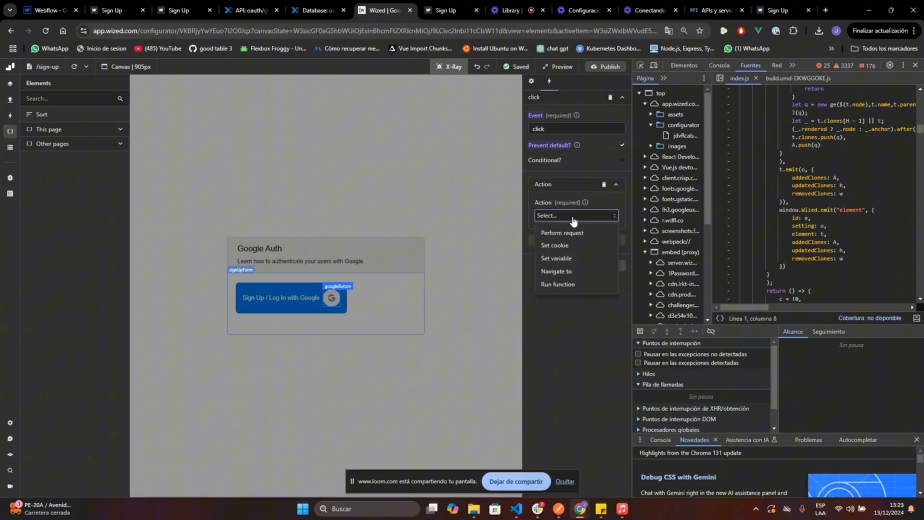
pyautogui.click(570, 236)
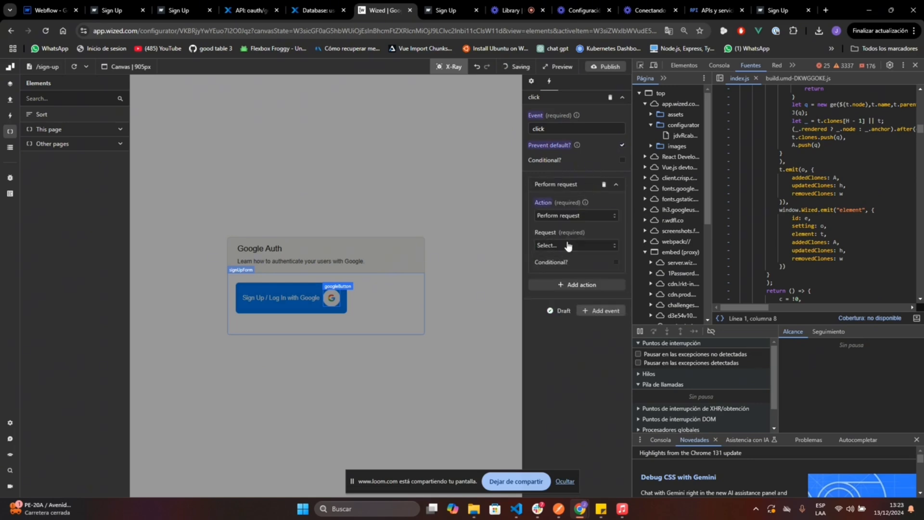
pyautogui.click(564, 247)
pyautogui.click(564, 262)
# Step: Make the action conditional on r.google_oauth_init.isRequesting == false
pyautogui.click(616, 264)
pyautogui.click(551, 298)
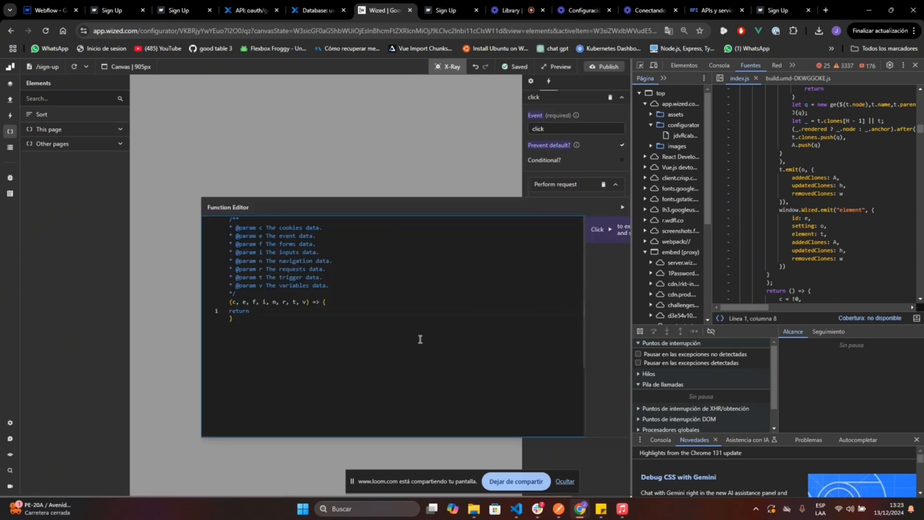
pyautogui.write('r.')
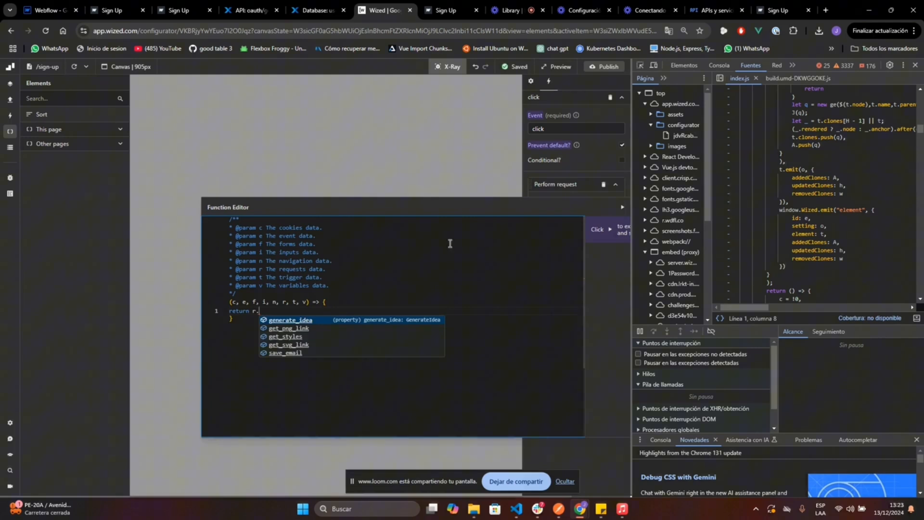
pyautogui.moveTo(429, 207); pyautogui.dragTo(435, 302)
pyautogui.write('g')
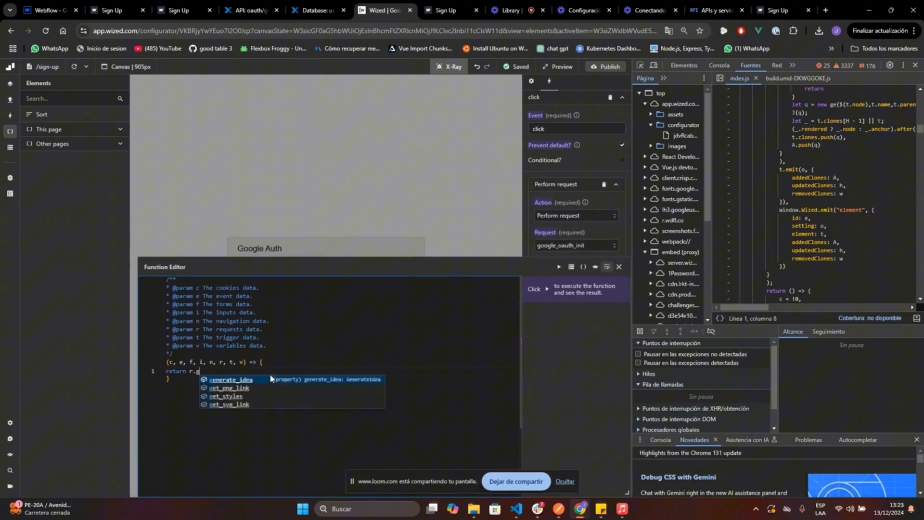
pyautogui.write('oogle_')
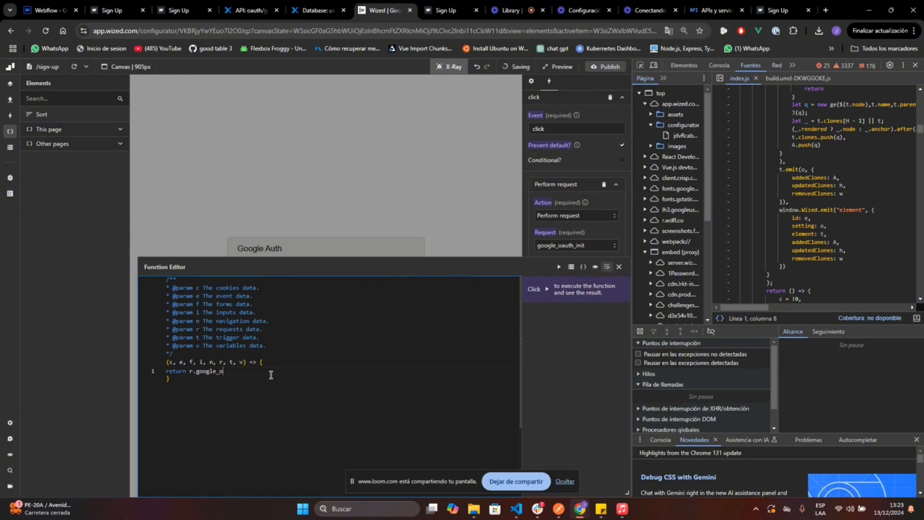
pyautogui.write('oauth_init.isRe')
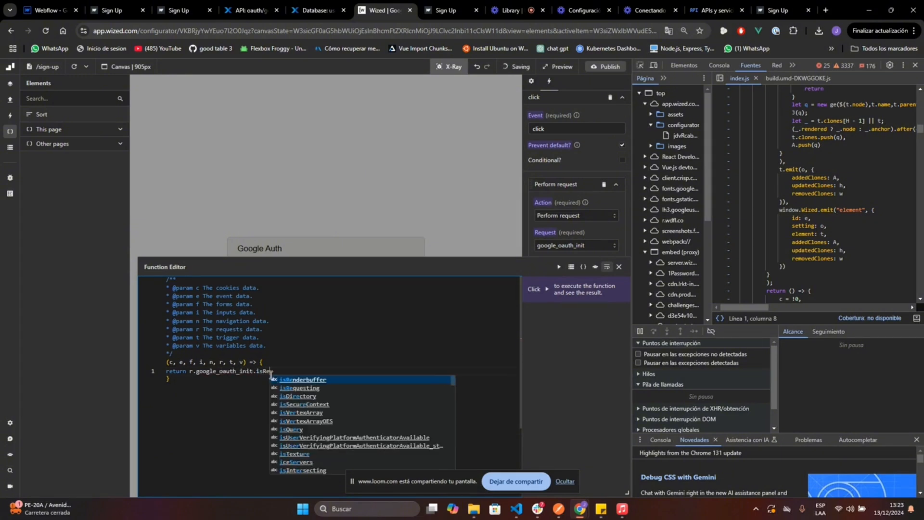
pyautogui.press('Tab')
pyautogui.write('== false')
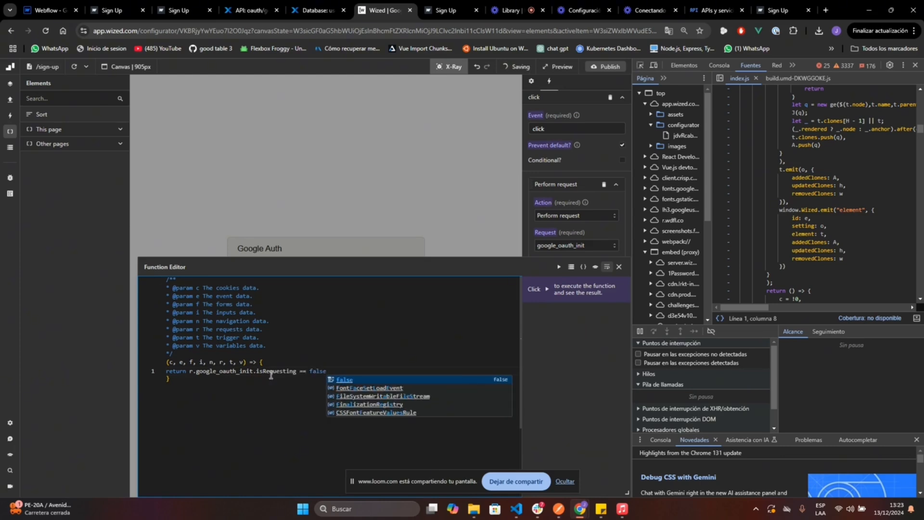
pyautogui.doubleClick(271, 374)
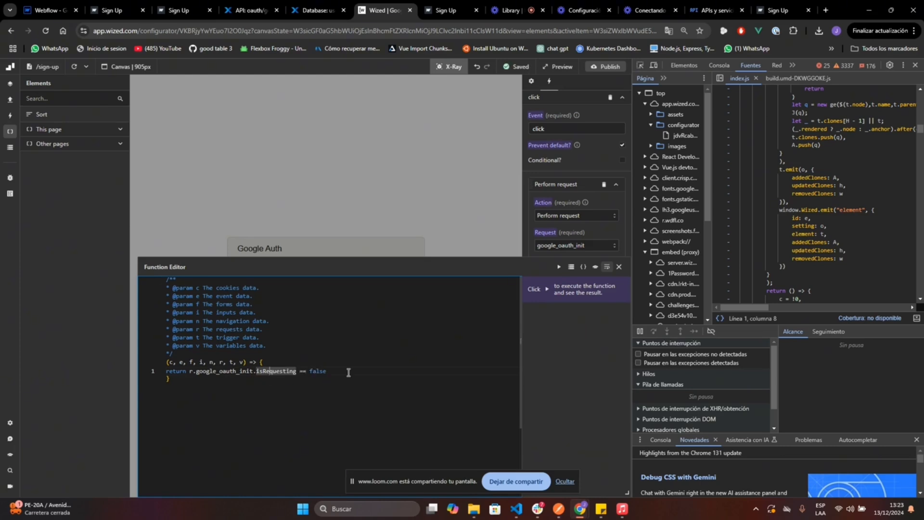
pyautogui.click(619, 267)
pyautogui.click(776, 65)
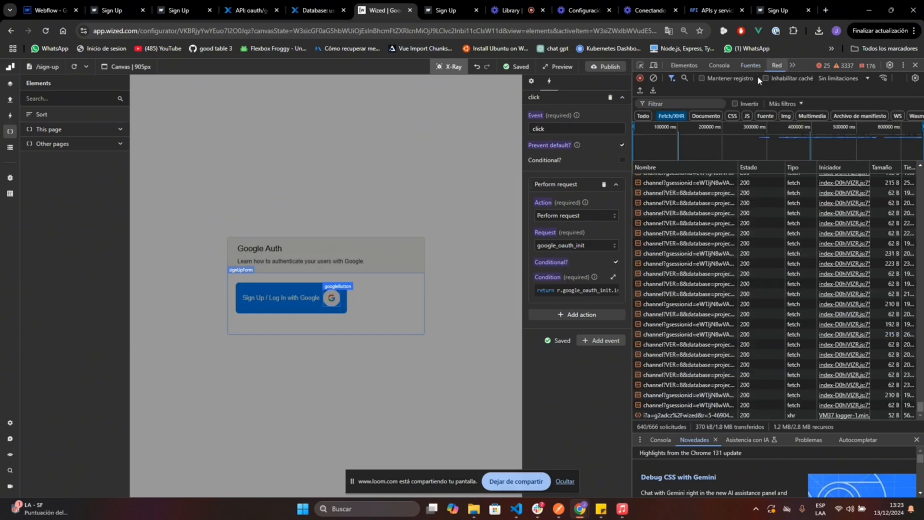
# Step: Clear the network log, reload the canvas, click the Google button and inspect the init response
pyautogui.click(653, 78)
pyautogui.click(76, 68)
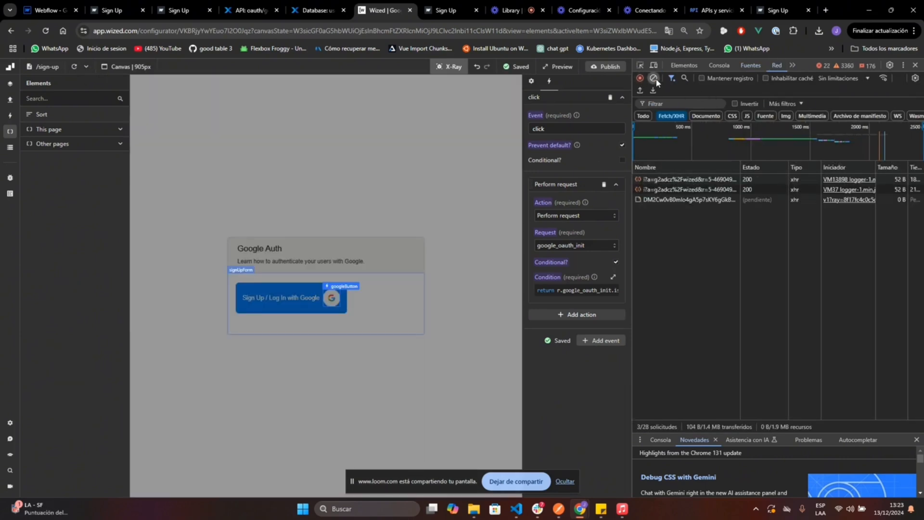
pyautogui.click(653, 78)
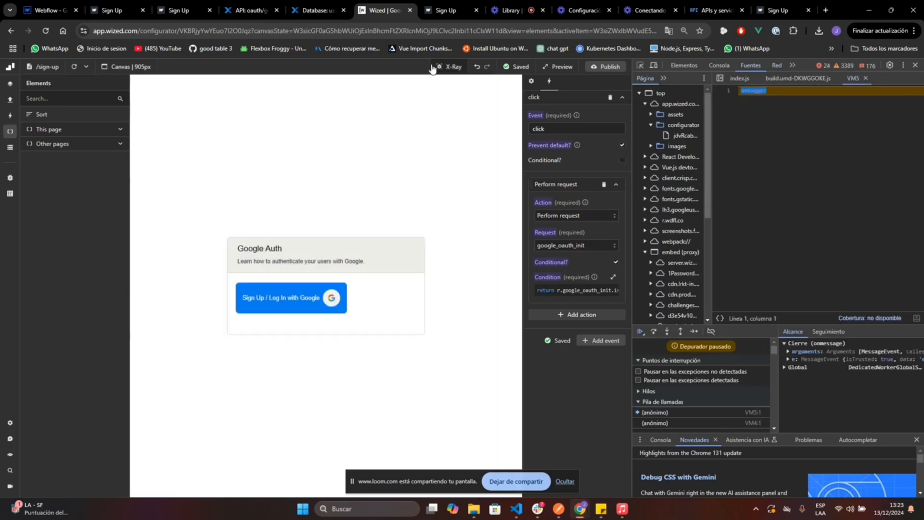
pyautogui.click(779, 66)
pyautogui.click(327, 295)
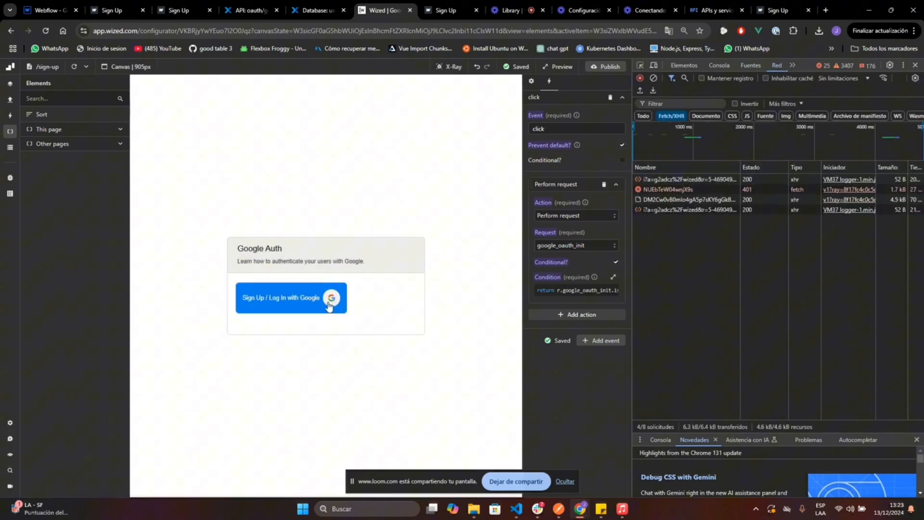
pyautogui.click(655, 221)
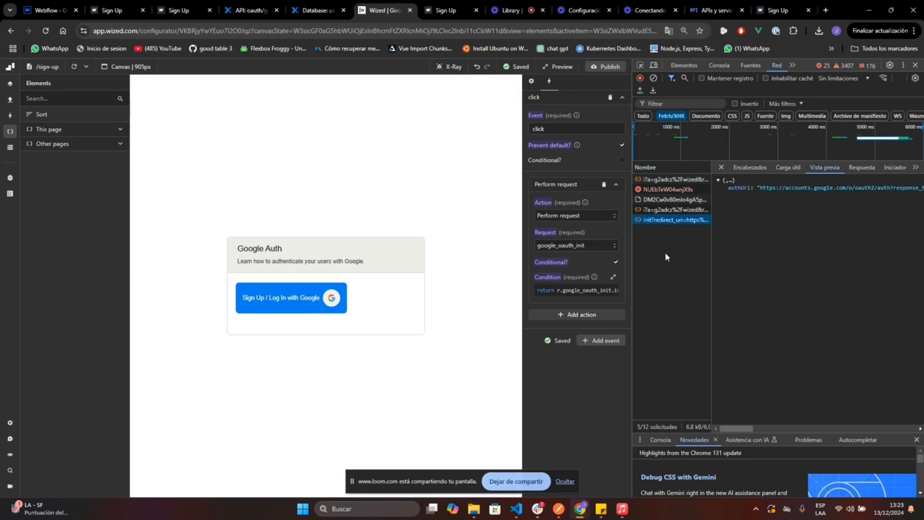
# Step: Copy the returned Google authUrl and load it in a new browser tab
pyautogui.click(760, 188)
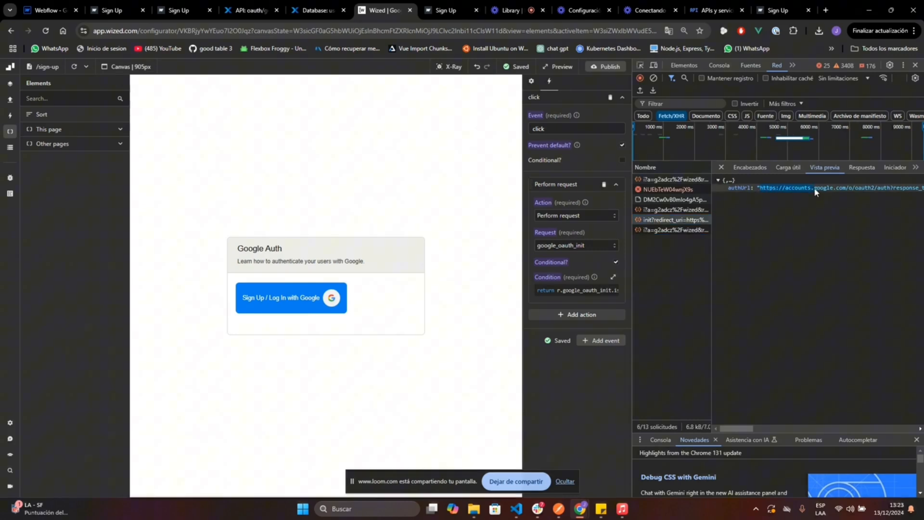
pyautogui.rightClick(743, 185)
pyautogui.click(764, 200)
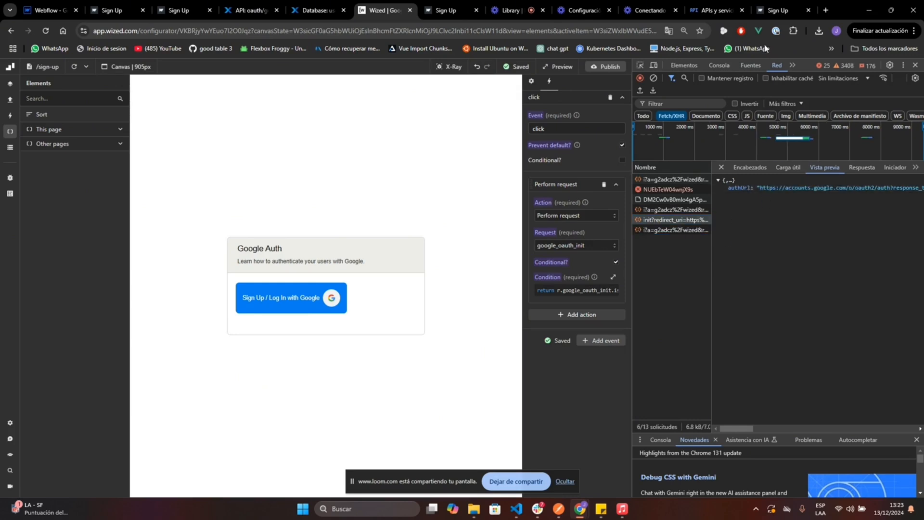
pyautogui.click(825, 10)
pyautogui.hotkey('ctrl', 'v')
pyautogui.press('Return')
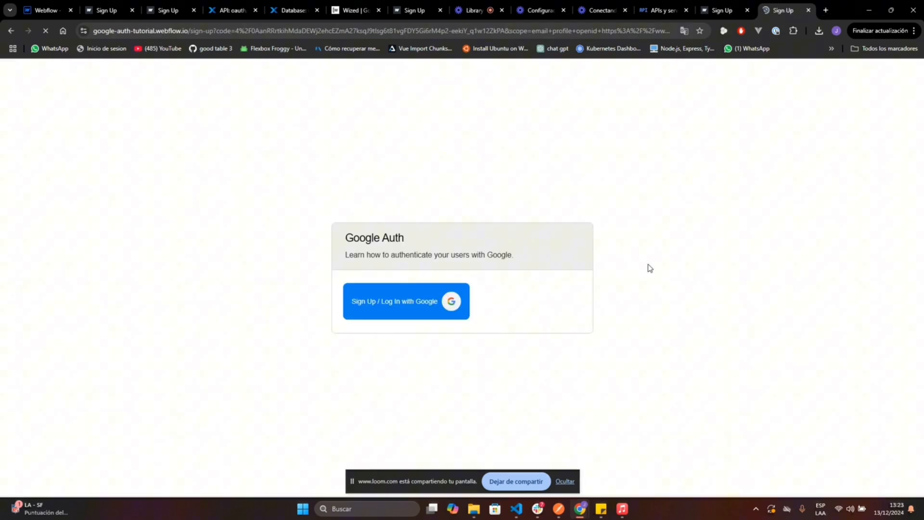
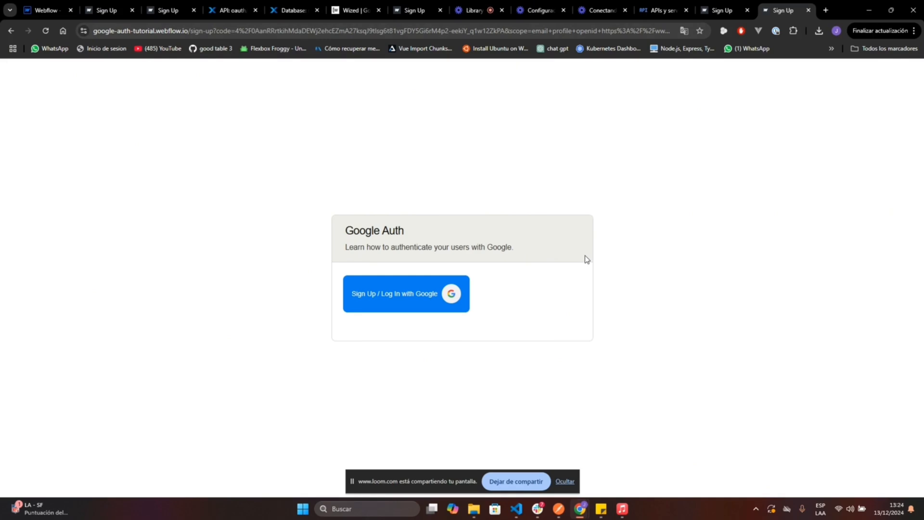
# Step: Close the live sign-up page tab and widen the Wized canvas slightly
pyautogui.click(808, 10)
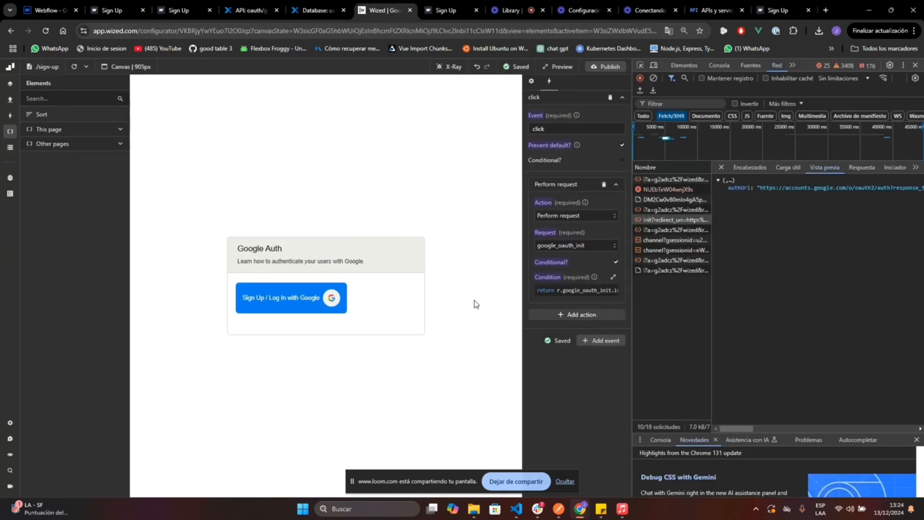
pyautogui.moveTo(634, 312)
pyautogui.mouseDown()
pyautogui.moveTo(601, 316)
pyautogui.moveTo(635, 316)
pyautogui.mouseUp()
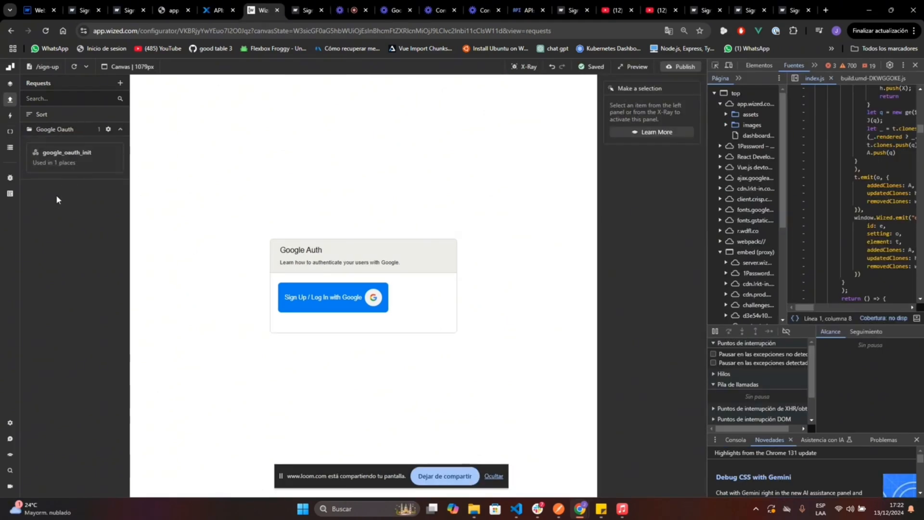
# Step: Add a new request named google_oauth_continue in the Google Oauth folder, using the Google Oauth app
pyautogui.click(120, 82)
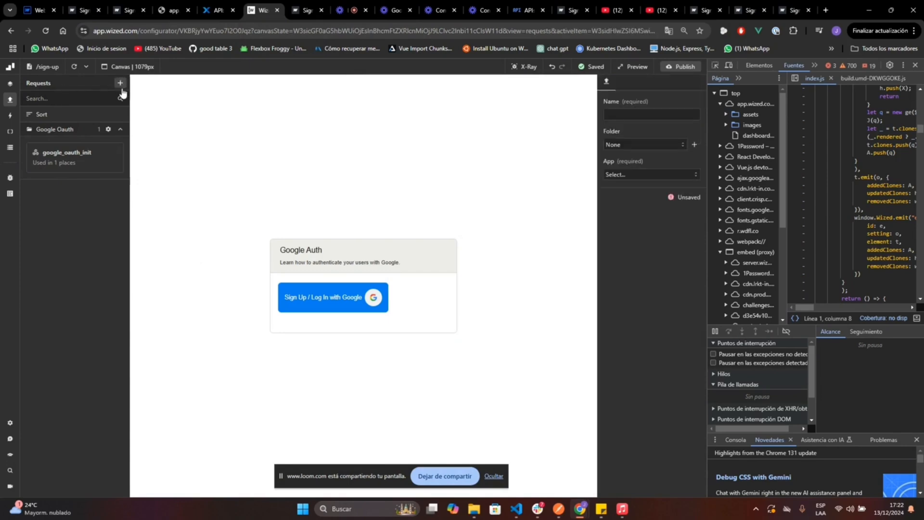
pyautogui.click(613, 116)
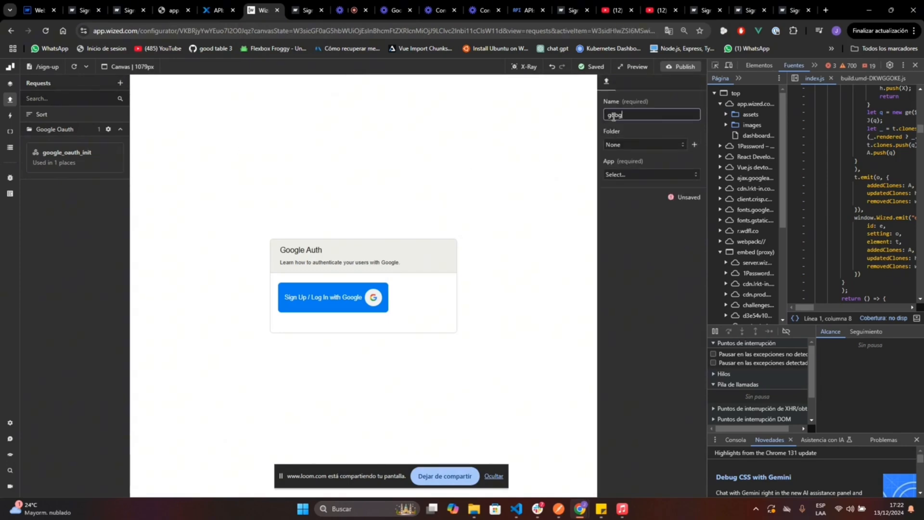
pyautogui.write('google_ouath')
pyautogui.press('BackSpace')
pyautogui.press('BackSpace')
pyautogui.write('au')
pyautogui.click(626, 144)
pyautogui.click(628, 163)
pyautogui.click(630, 175)
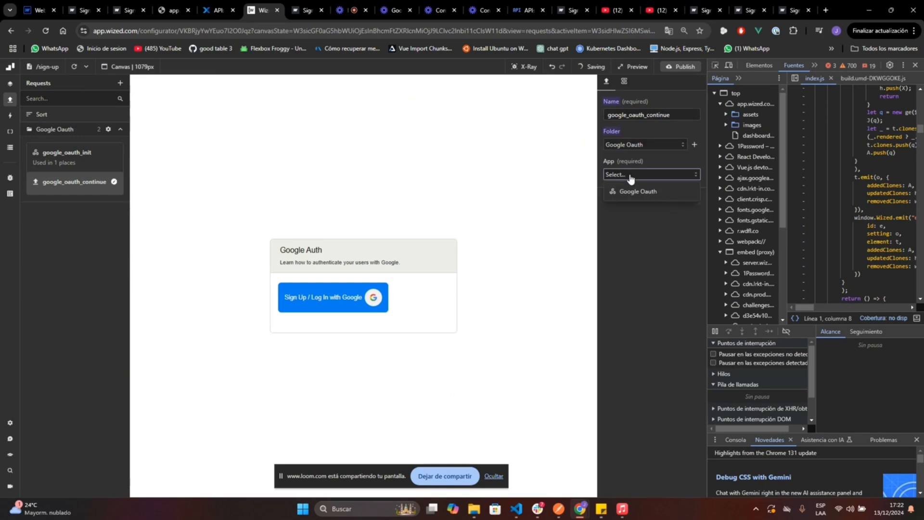
pyautogui.click(638, 192)
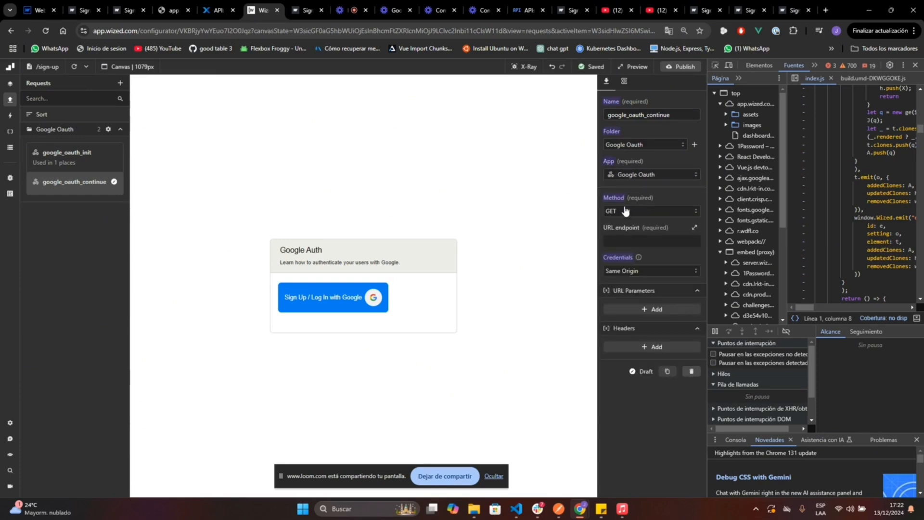
# Step: Set the request endpoint to /oauth/google/continue, copied from the Xano endpoint page
pyautogui.click(625, 243)
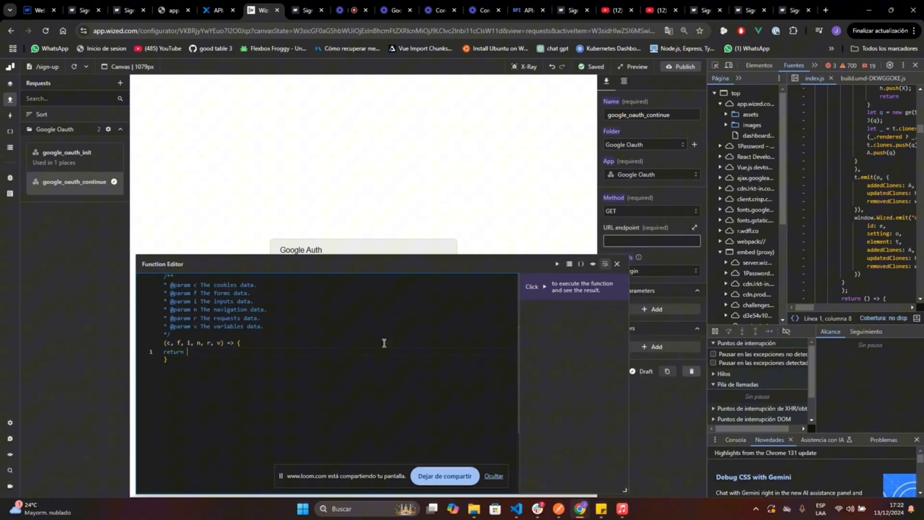
pyautogui.click(205, 9)
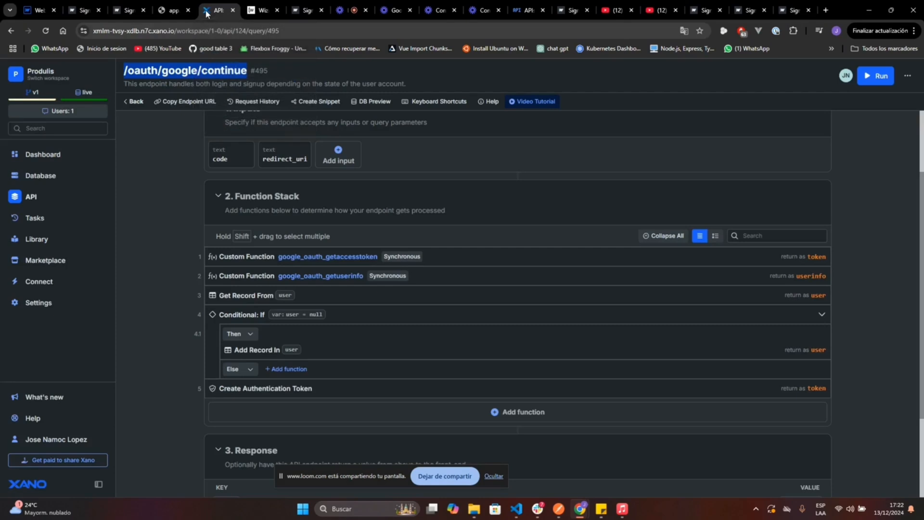
pyautogui.rightClick(165, 80)
pyautogui.click(176, 87)
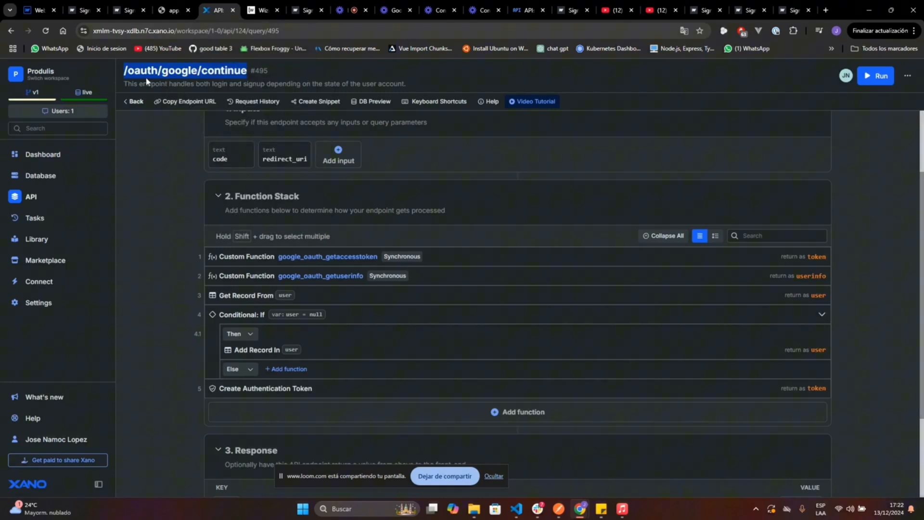
pyautogui.click(252, 12)
pyautogui.write('/oauth/google/continue')
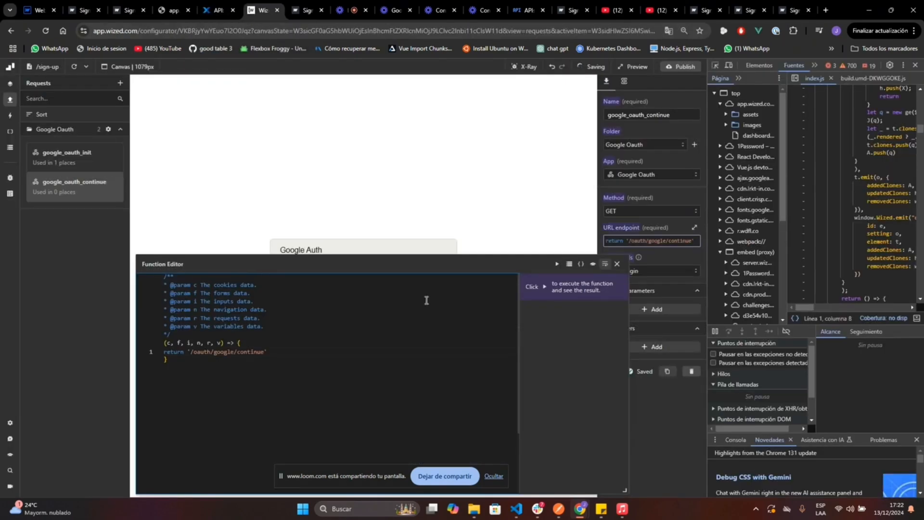
pyautogui.click(616, 264)
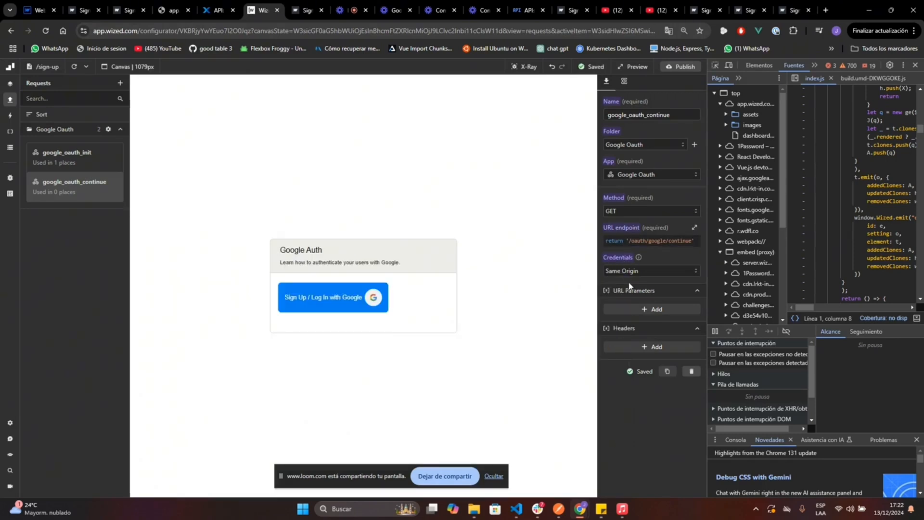
# Step: Add two URL parameters with keys code and redirect_uri
pyautogui.click(653, 309)
pyautogui.click(637, 342)
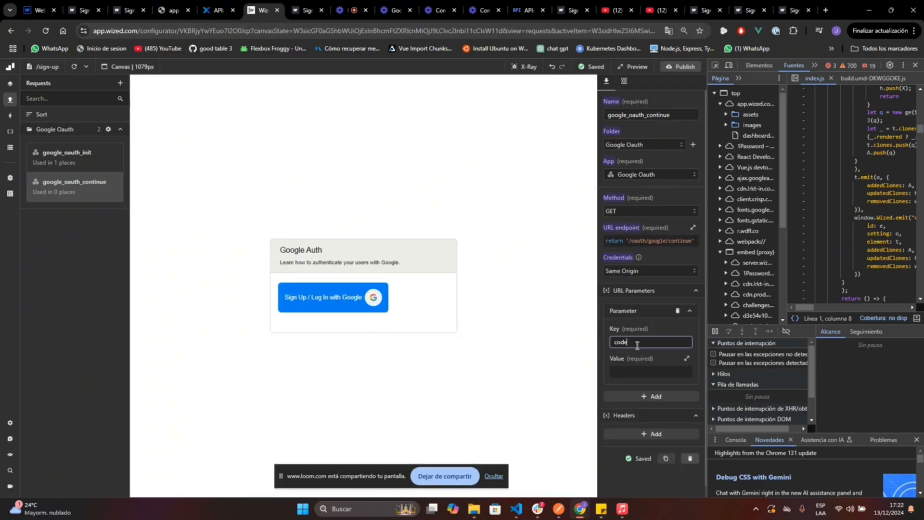
pyautogui.click(650, 395)
pyautogui.click(639, 431)
pyautogui.write('re')
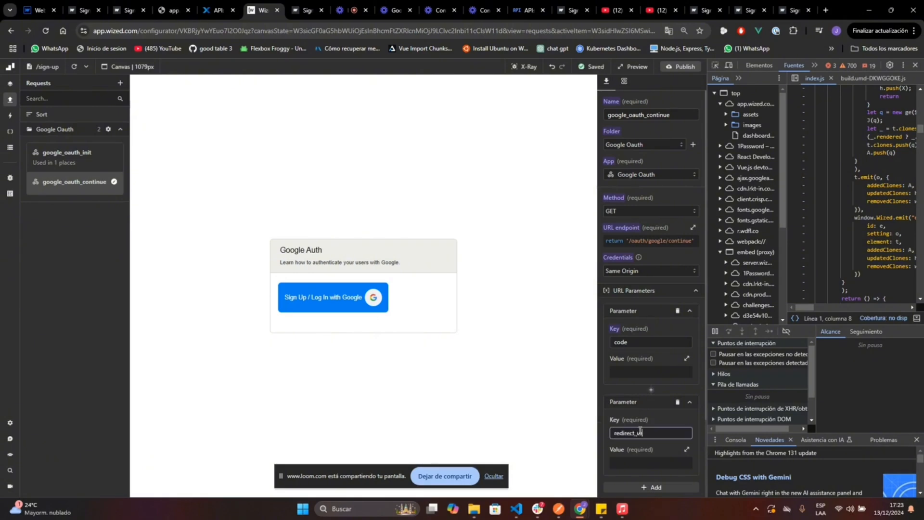
pyautogui.write('direct_uri')
# Step: Compare with the Xano endpoint inputs, then highlight code= in the live sign-up page's address
pyautogui.click(212, 10)
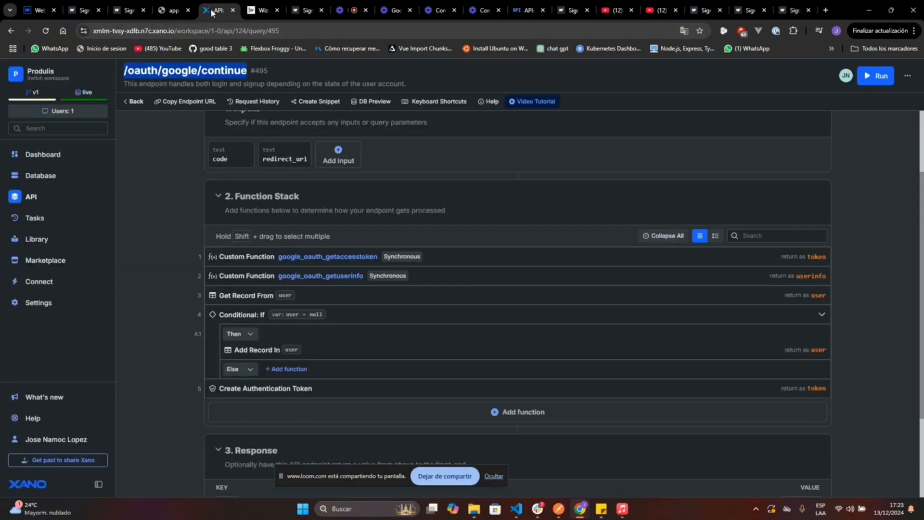
pyautogui.click(260, 11)
pyautogui.click(792, 10)
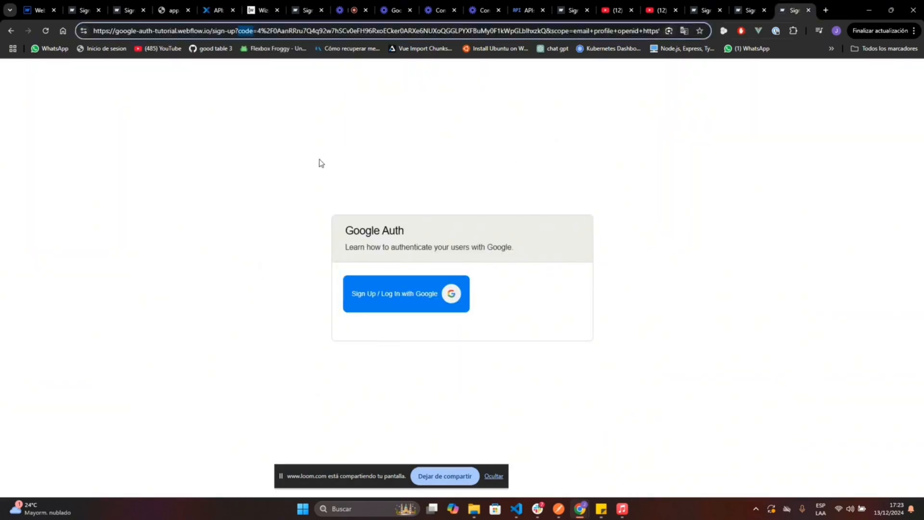
pyautogui.click(242, 32)
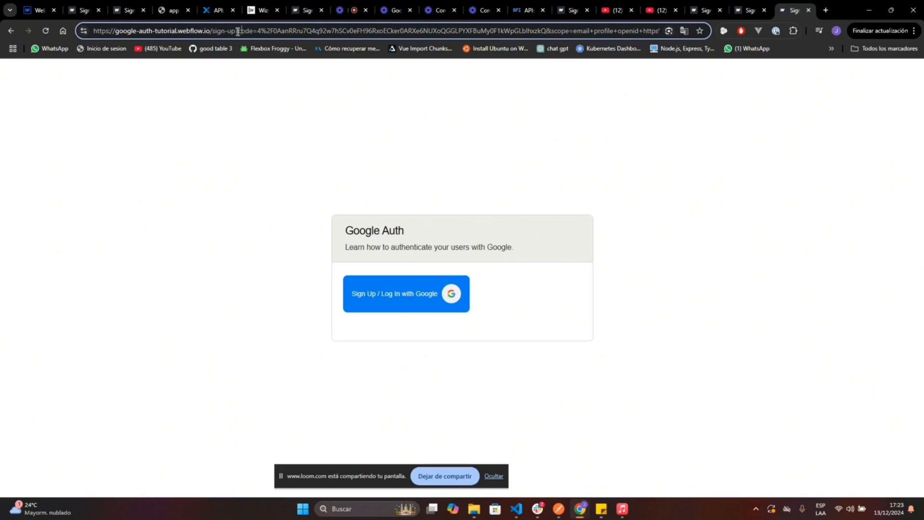
pyautogui.moveTo(238, 32); pyautogui.dragTo(258, 32)
# Step: Add a temporary code2 navigation parameter in the Data Store, then delete it and return to Requests
pyautogui.click(259, 11)
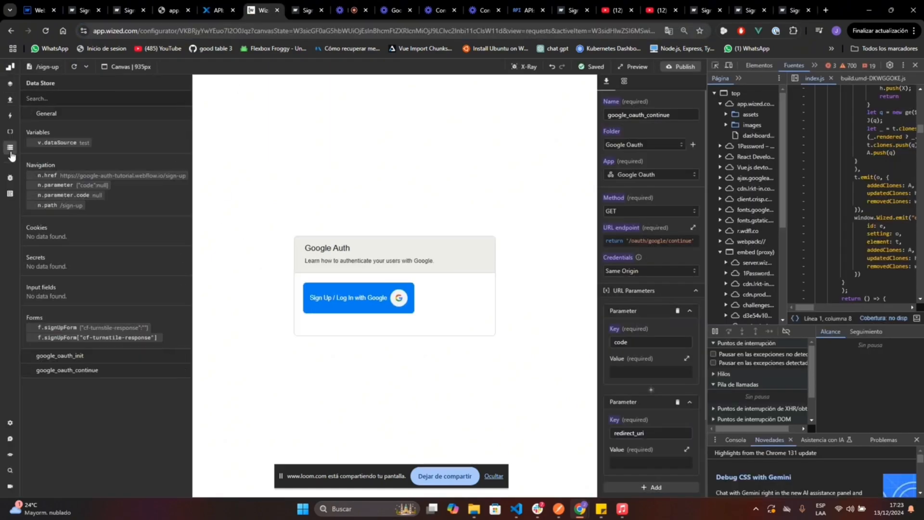
pyautogui.click(11, 150)
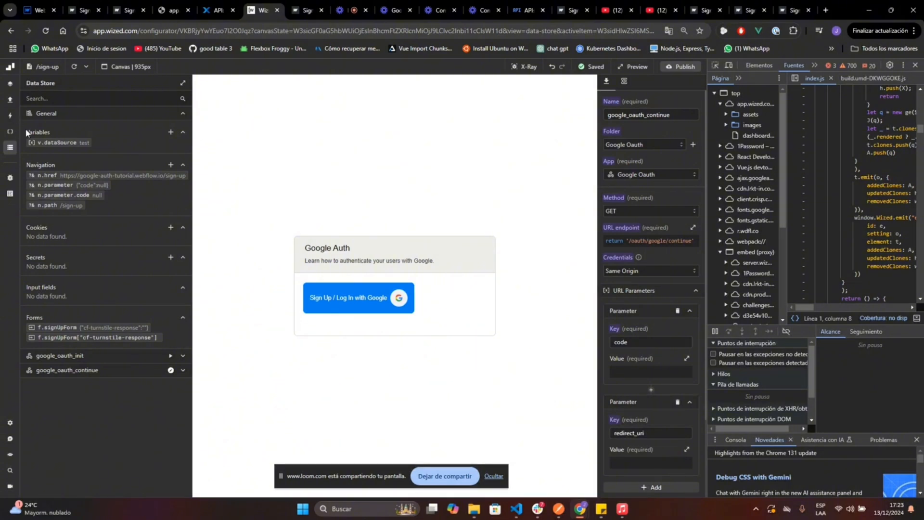
pyautogui.click(171, 164)
pyautogui.click(619, 116)
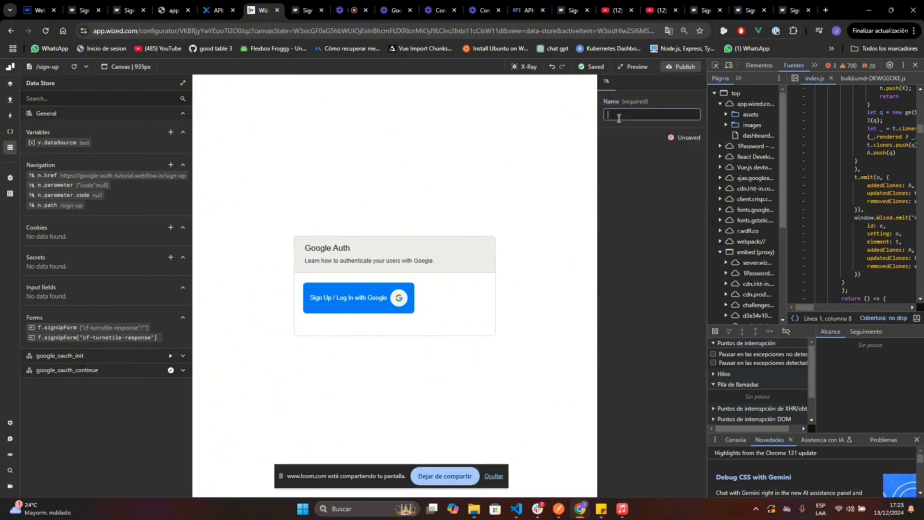
pyautogui.write('code2')
pyautogui.click(640, 181)
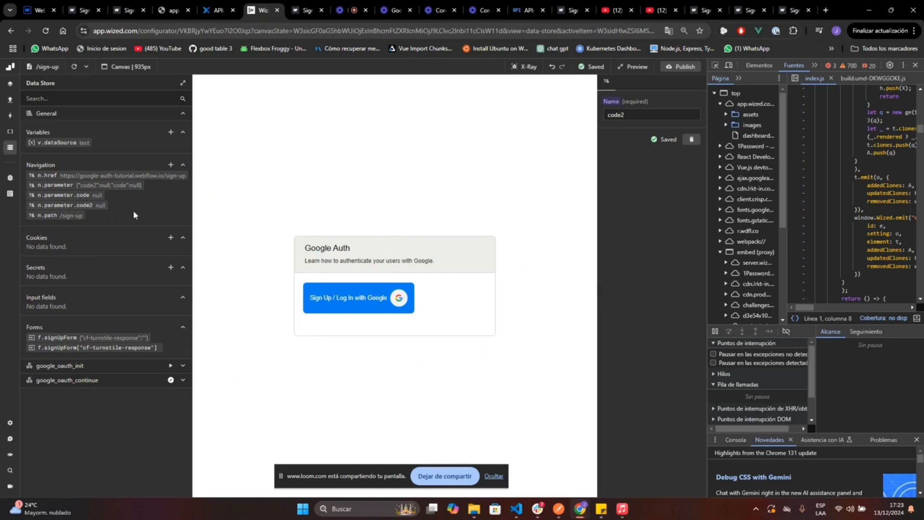
pyautogui.click(691, 139)
pyautogui.click(498, 93)
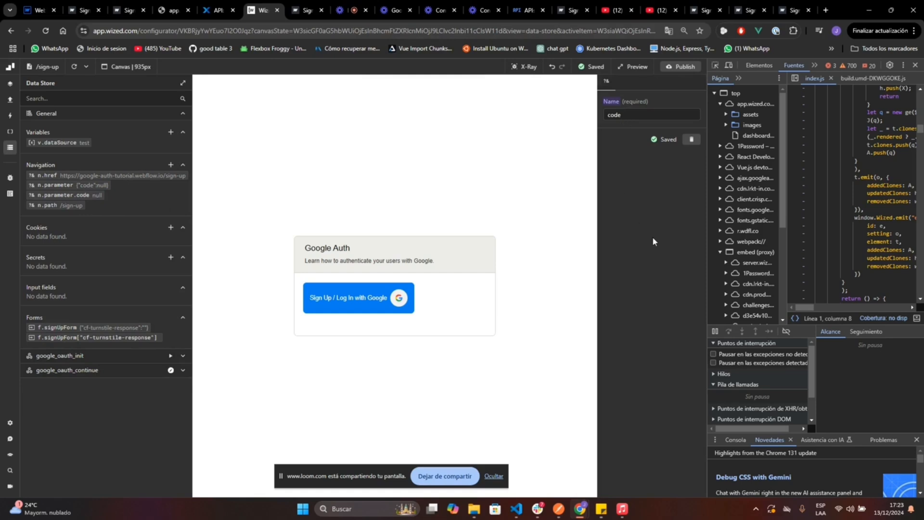
pyautogui.click(10, 99)
# Step: Set the code parameter's value to n.parameter.code and preview the result
pyautogui.click(68, 183)
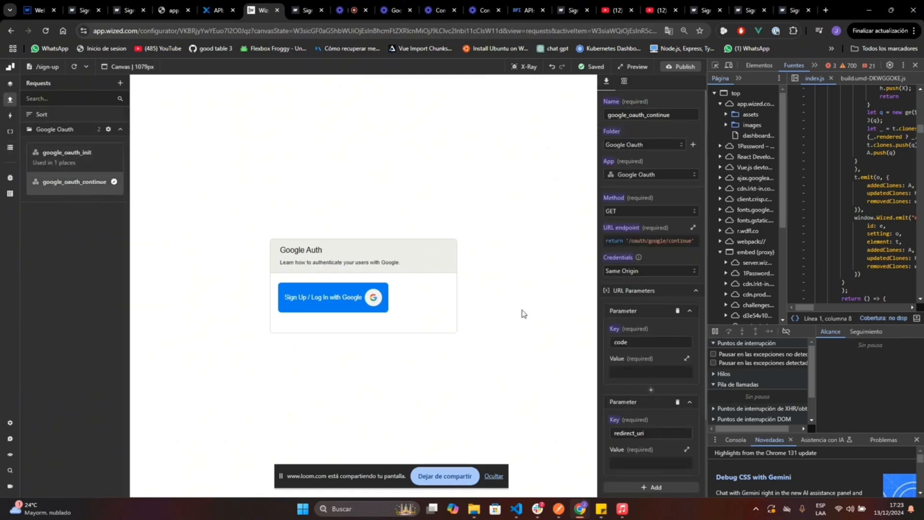
pyautogui.click(635, 372)
pyautogui.write('n.')
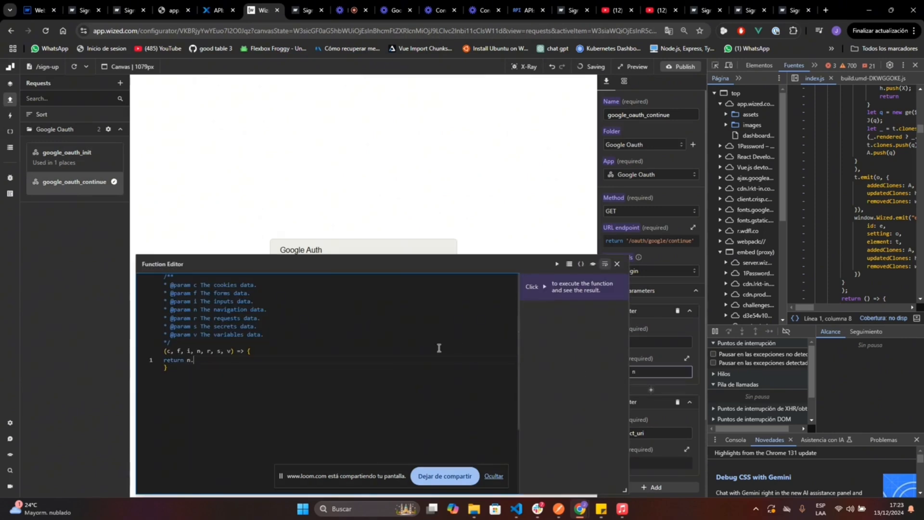
pyautogui.write('parameter.code')
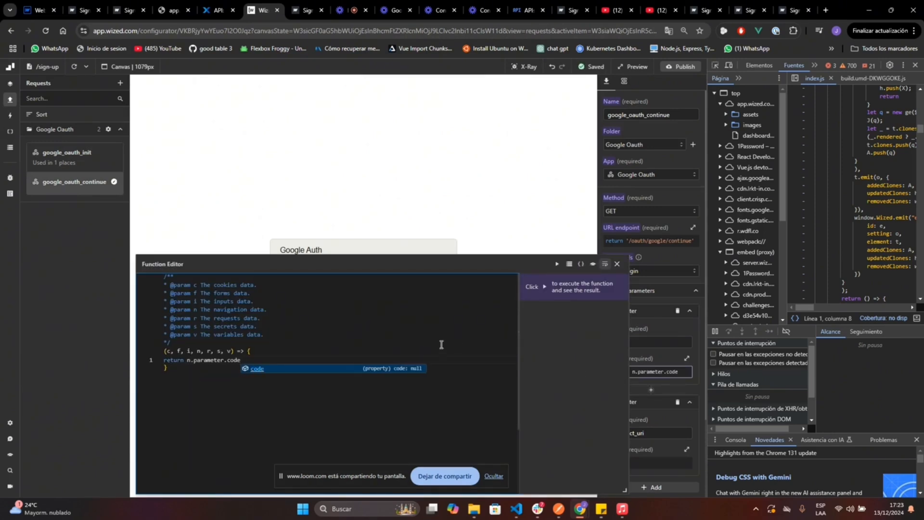
pyautogui.press('Escape')
pyautogui.click(556, 264)
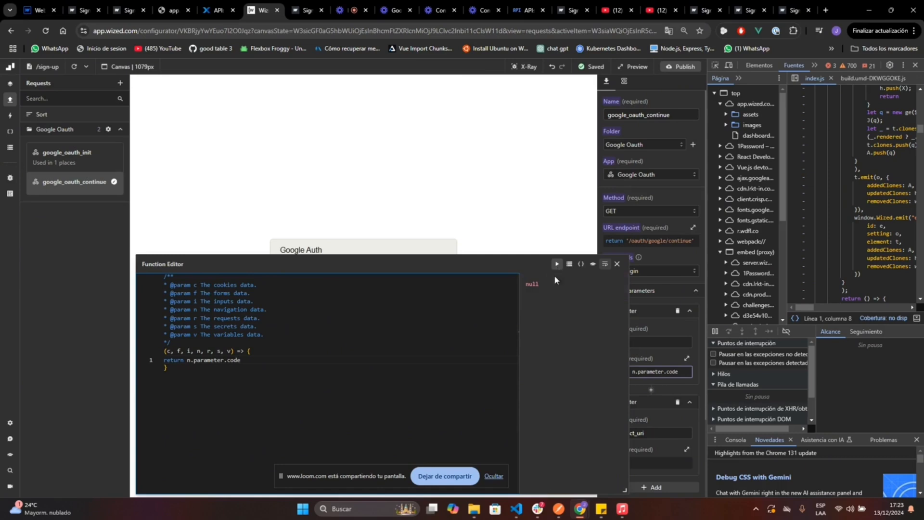
# Step: Give the canvas URL a code=test parameter and rerun the function to confirm it returns "test"
pyautogui.click(126, 66)
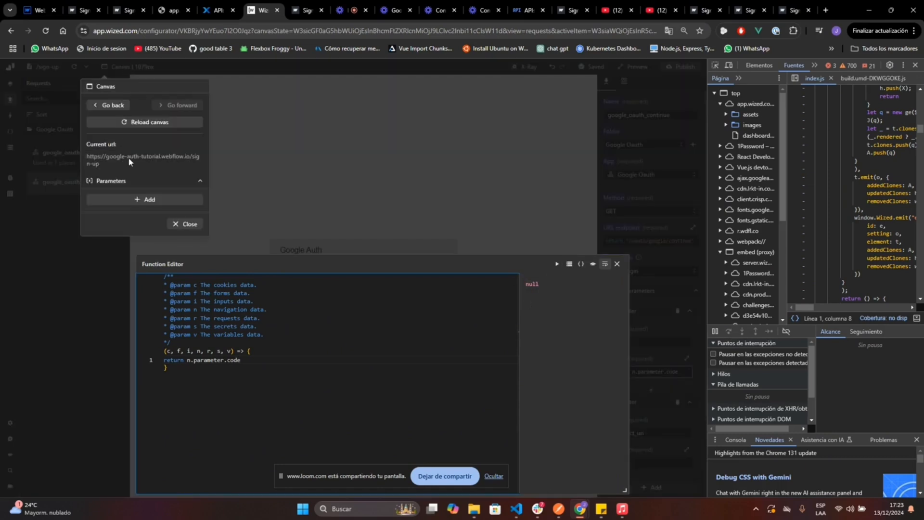
pyautogui.click(154, 199)
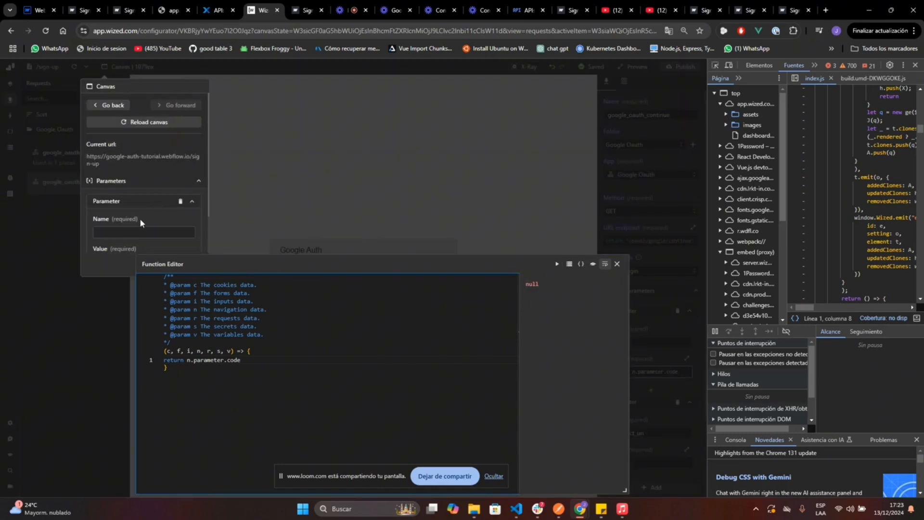
pyautogui.click(144, 233)
pyautogui.press('Tab')
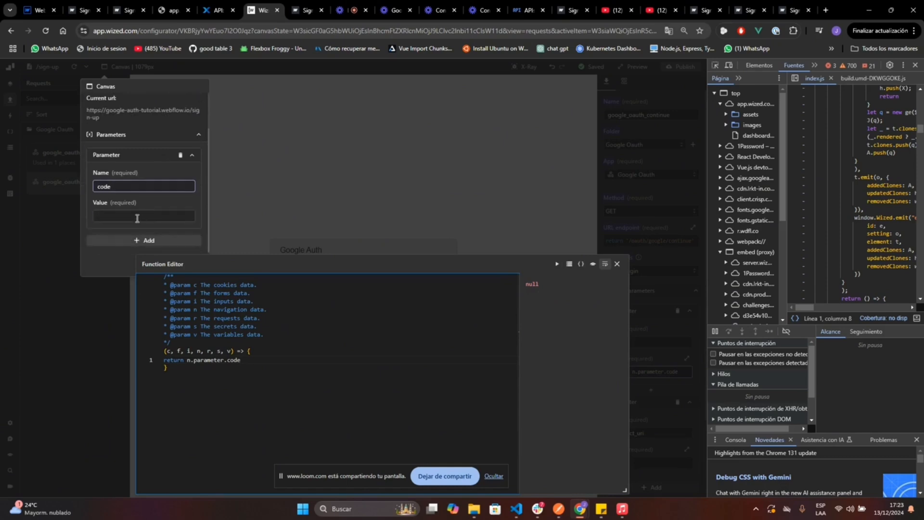
pyautogui.write('test')
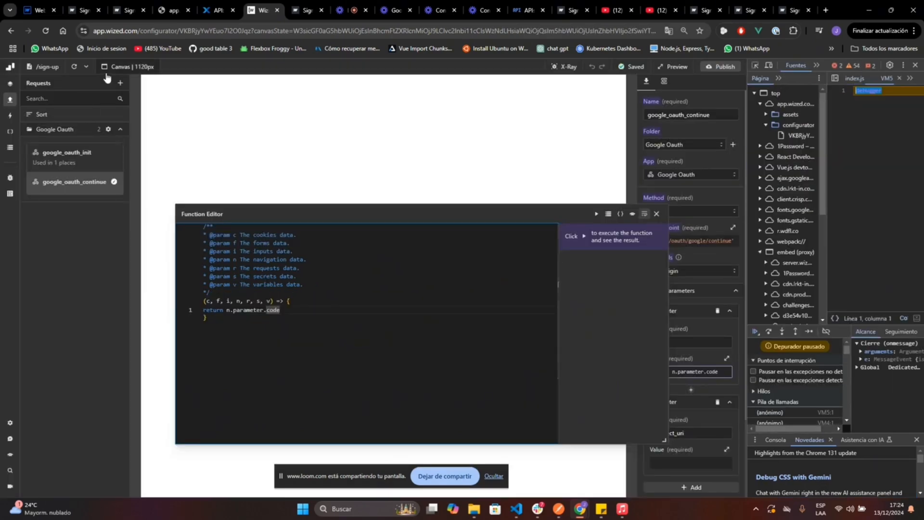
pyautogui.click(107, 73)
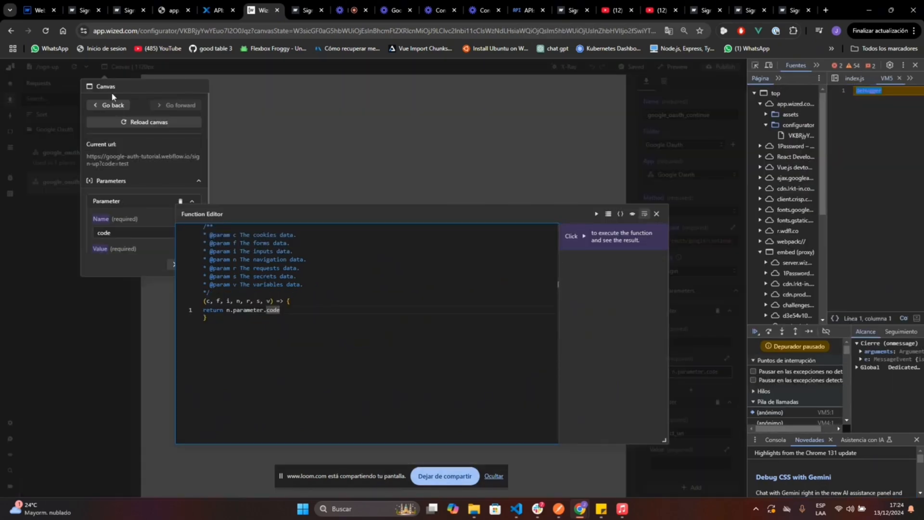
pyautogui.scroll(-1, 129, 193)
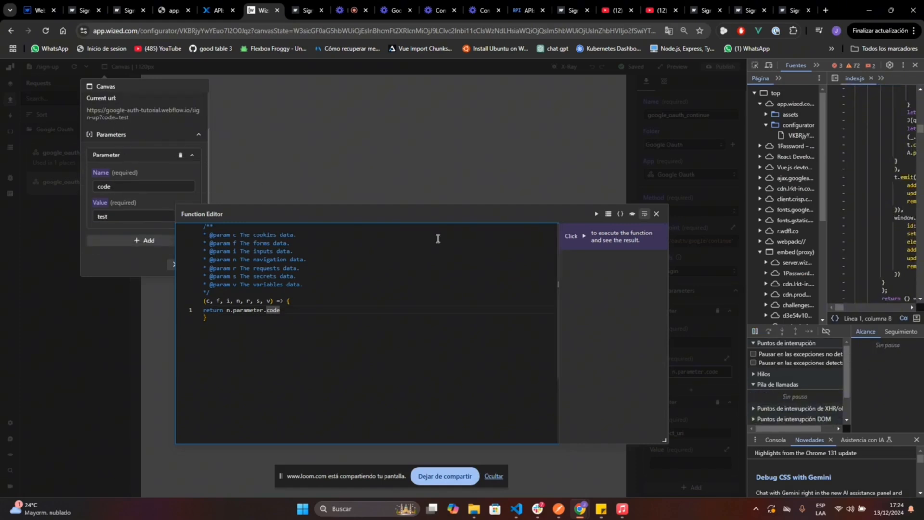
pyautogui.click(596, 214)
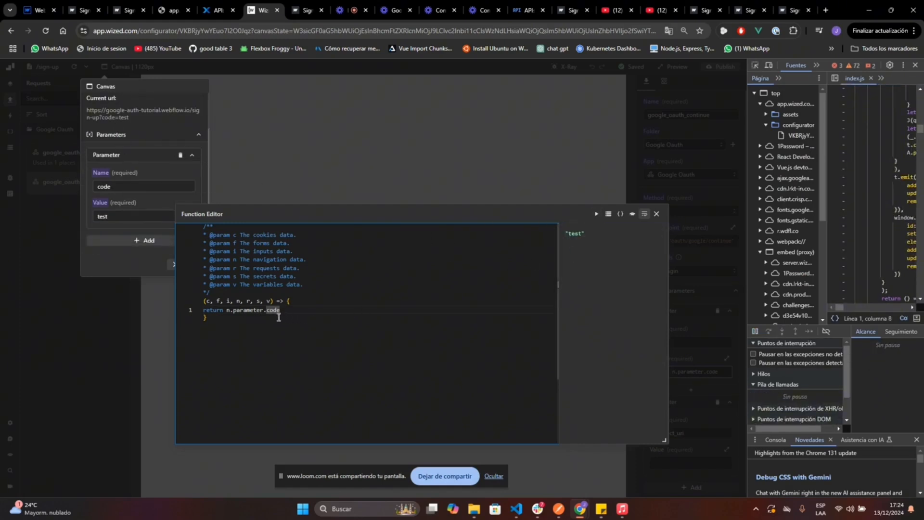
pyautogui.moveTo(355, 215); pyautogui.dragTo(395, 239)
pyautogui.click(696, 237)
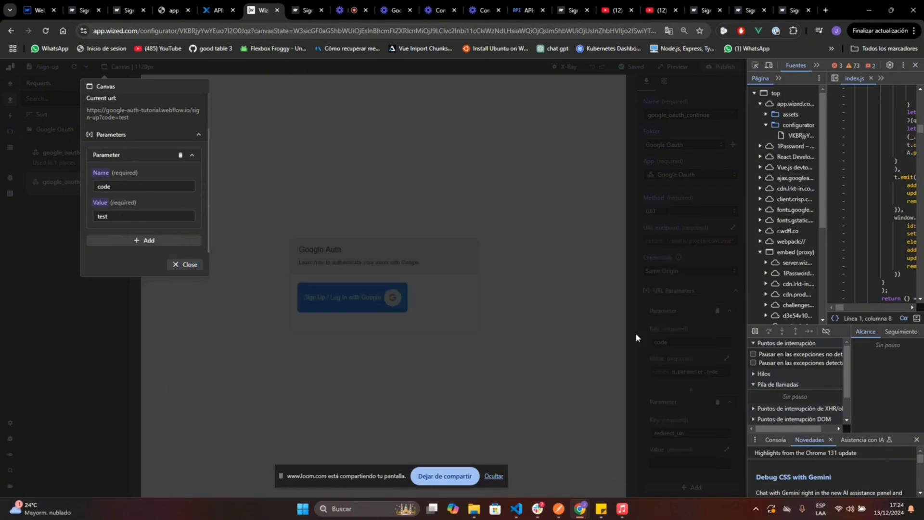
pyautogui.click(609, 338)
pyautogui.scroll(-3, 678, 358)
# Step: Set redirect_uri to n.href.split('?')[0] and verify it returns the sign-up URL without query string
pyautogui.click(668, 343)
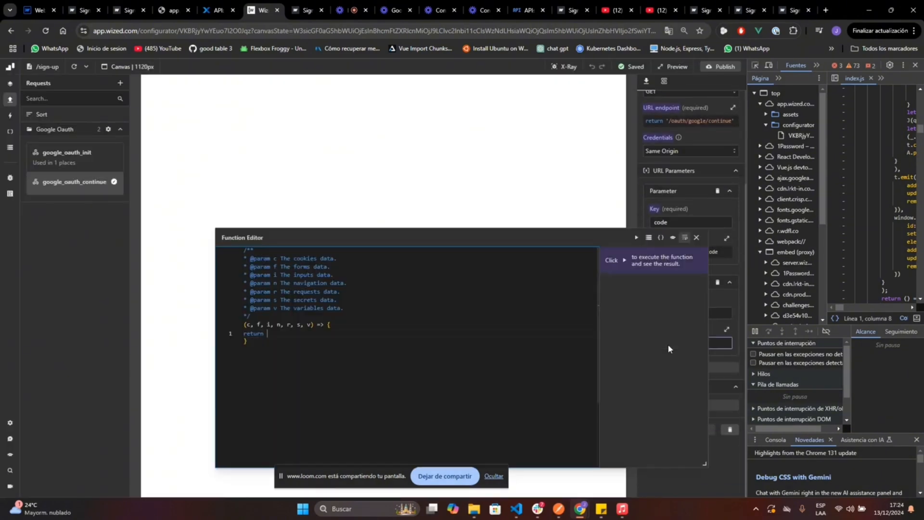
pyautogui.write('n.href')
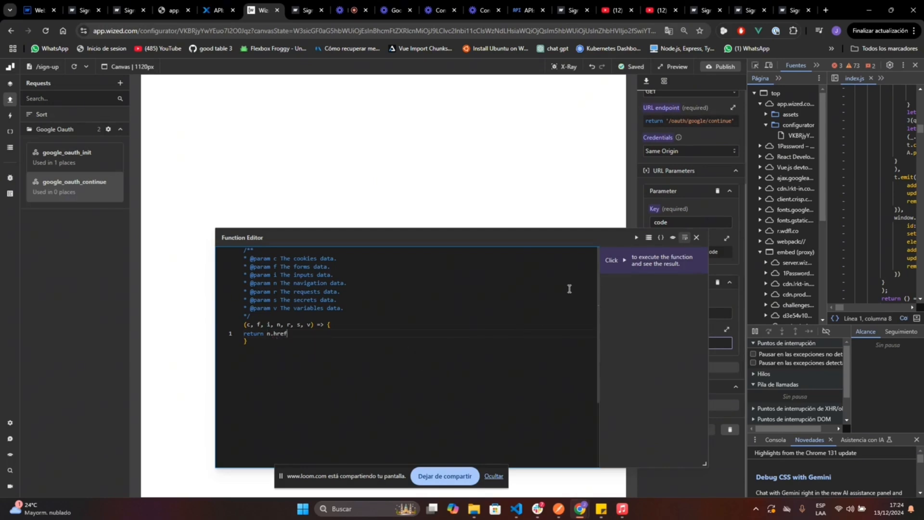
pyautogui.click(635, 238)
pyautogui.tripleClick(641, 265)
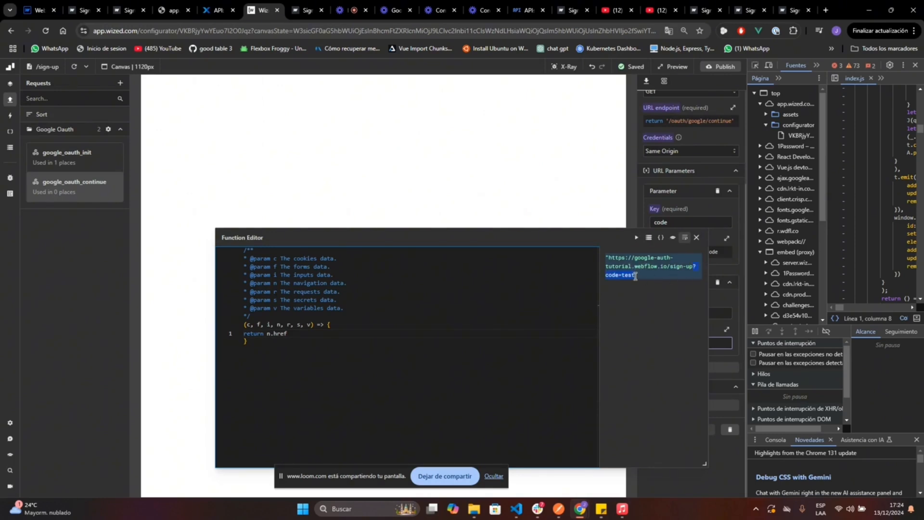
pyautogui.click(288, 333)
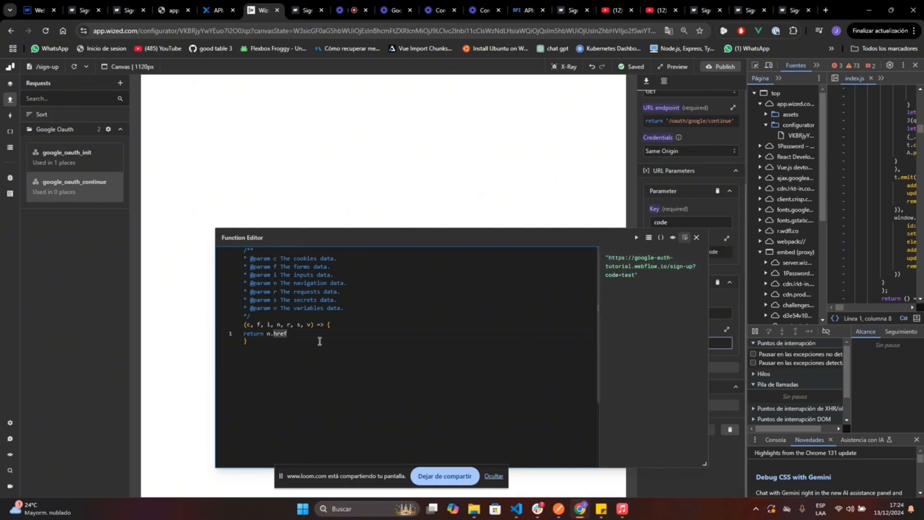
pyautogui.write('.spl')
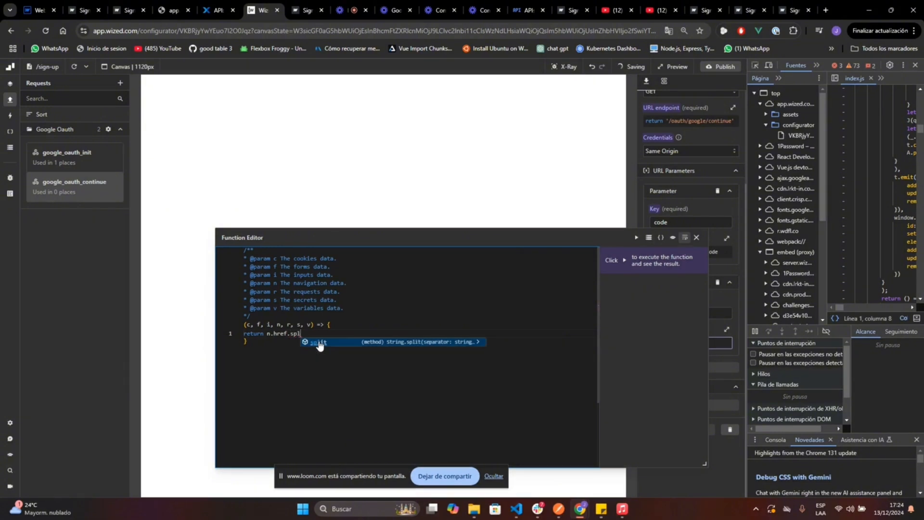
pyautogui.write("it('")
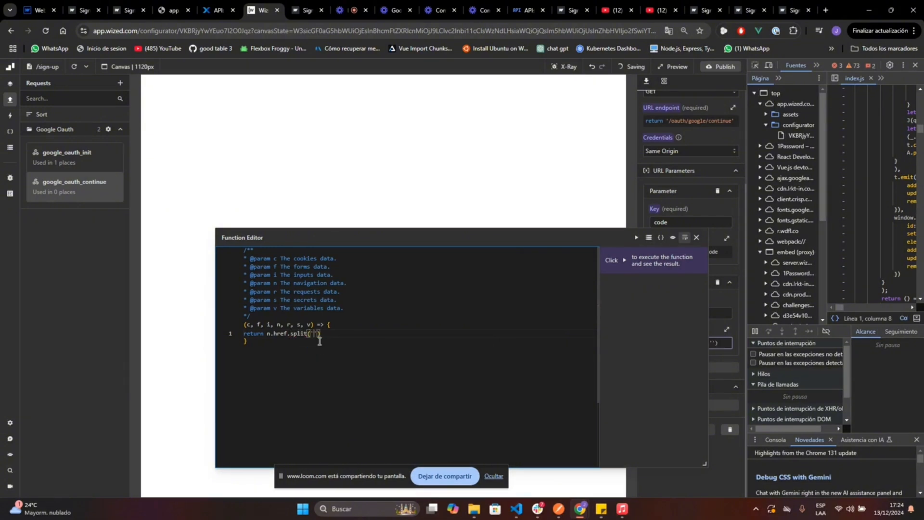
pyautogui.write('?')
pyautogui.press('End')
pyautogui.write('[0]')
pyautogui.click(636, 237)
pyautogui.tripleClick(609, 258)
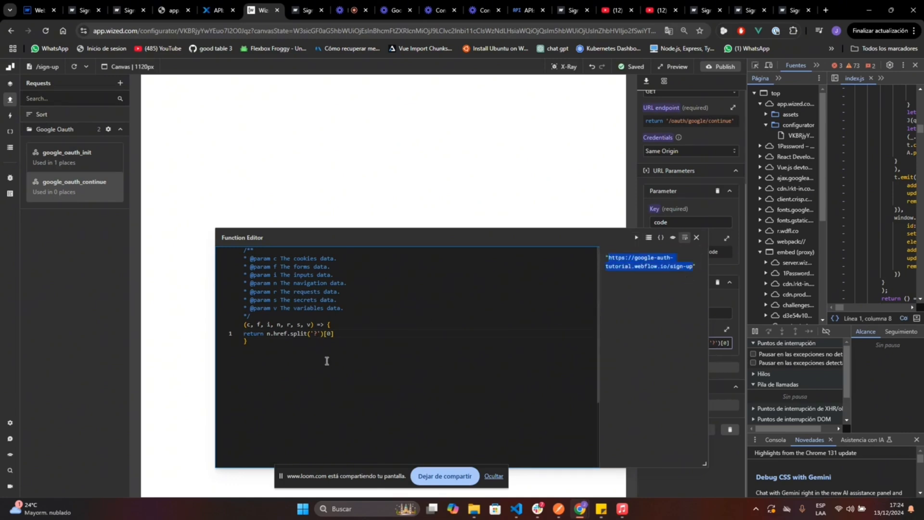
pyautogui.click(696, 237)
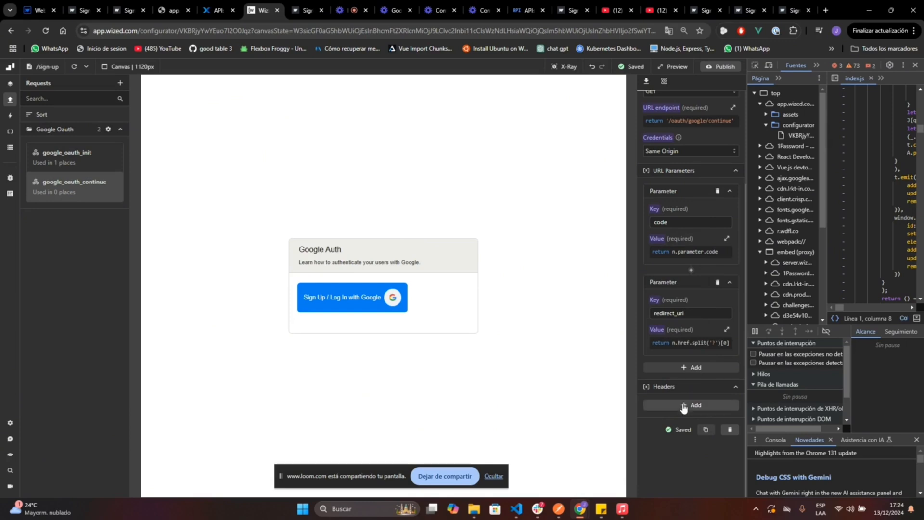
# Step: Add an X-Data-Source header whose value returns v.dataSource
pyautogui.click(692, 404)
pyautogui.click(665, 351)
pyautogui.write('X-D')
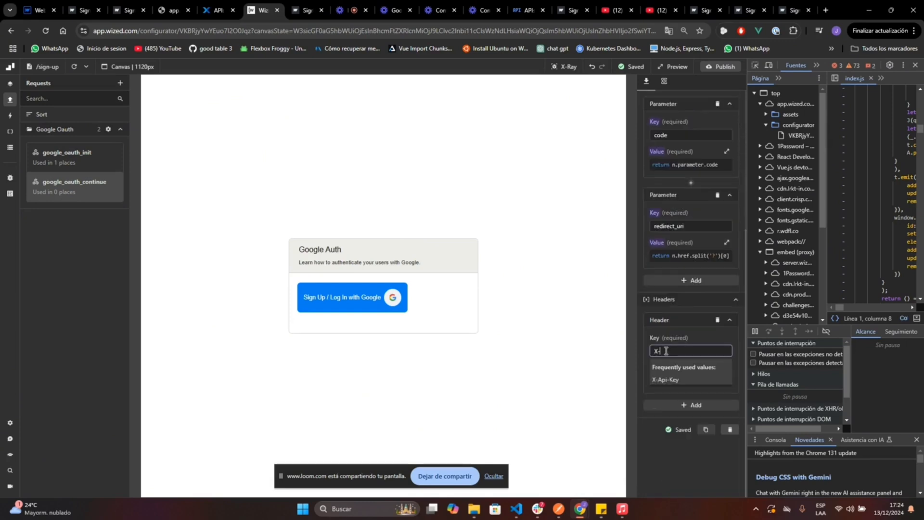
pyautogui.write('ata-So')
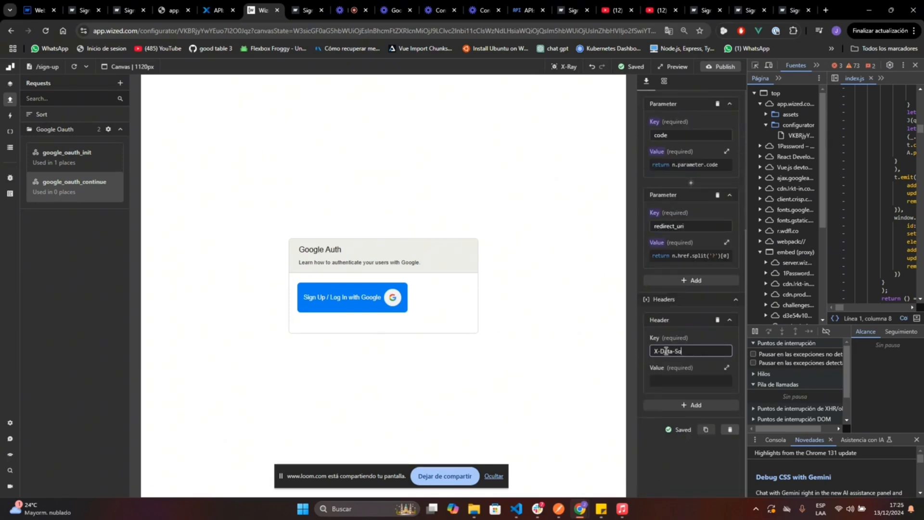
pyautogui.write('urce')
pyautogui.click(677, 380)
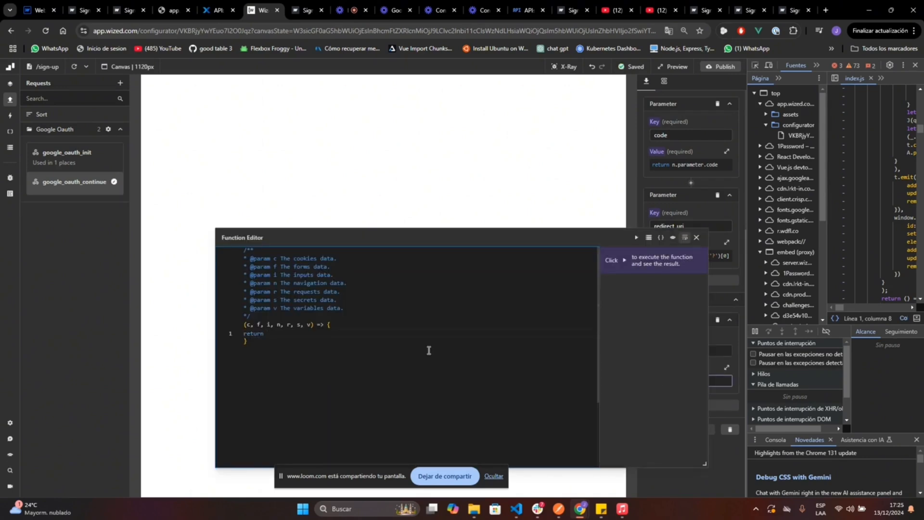
pyautogui.write('v.dataSource')
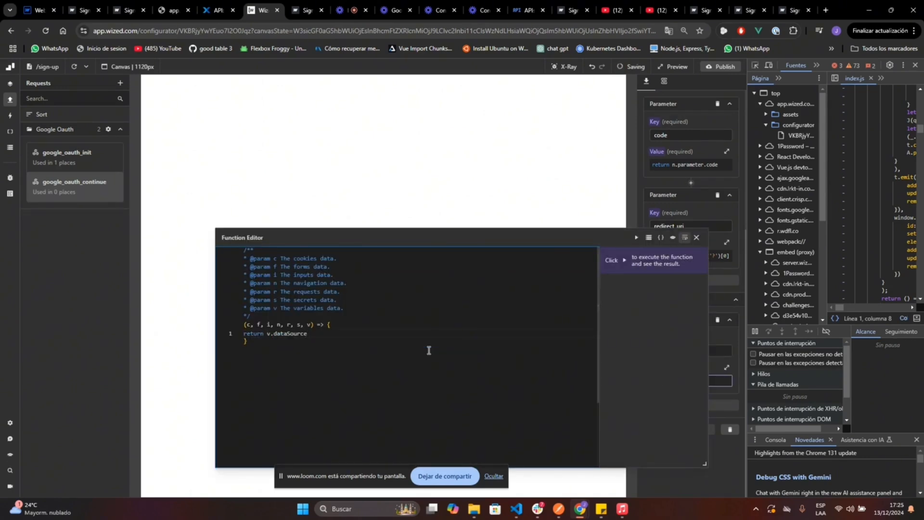
pyautogui.moveTo(484, 238); pyautogui.dragTo(457, 228)
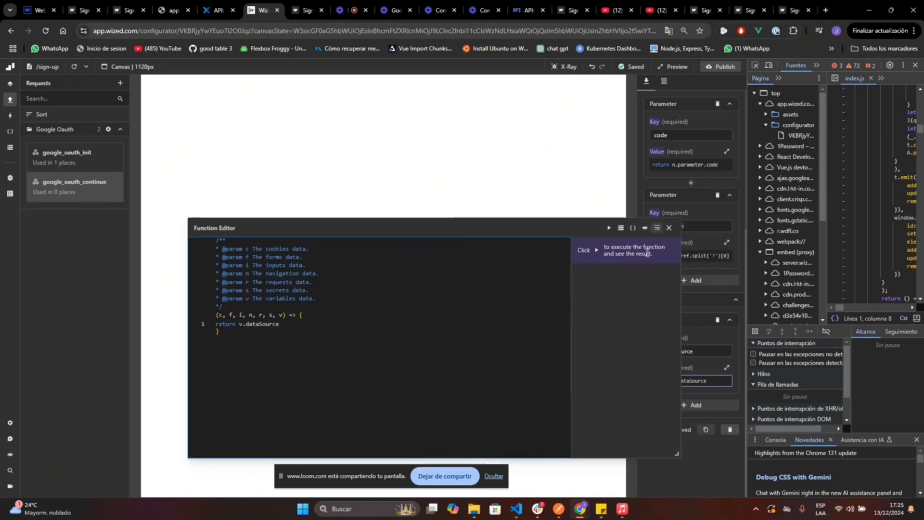
pyautogui.click(668, 228)
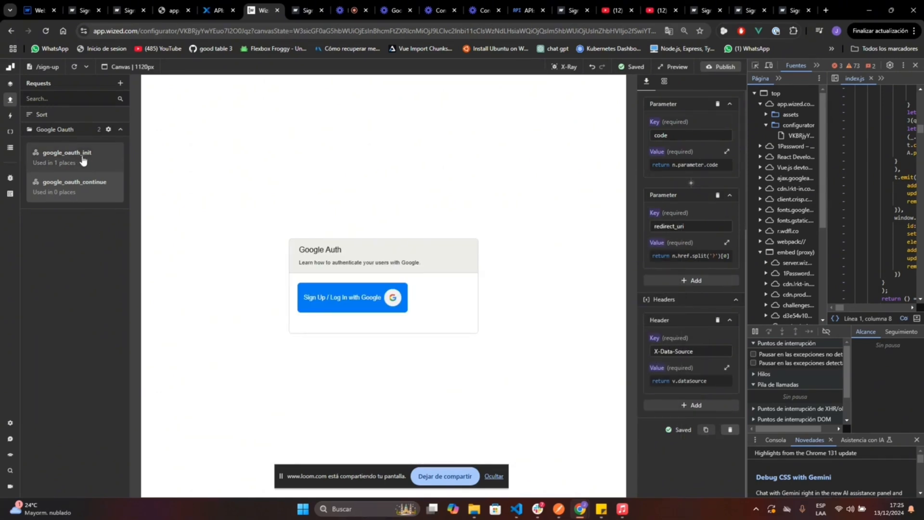
# Step: Widen DevTools, show and clear the Network log, then switch to the empty global Events list
pyautogui.click(788, 10)
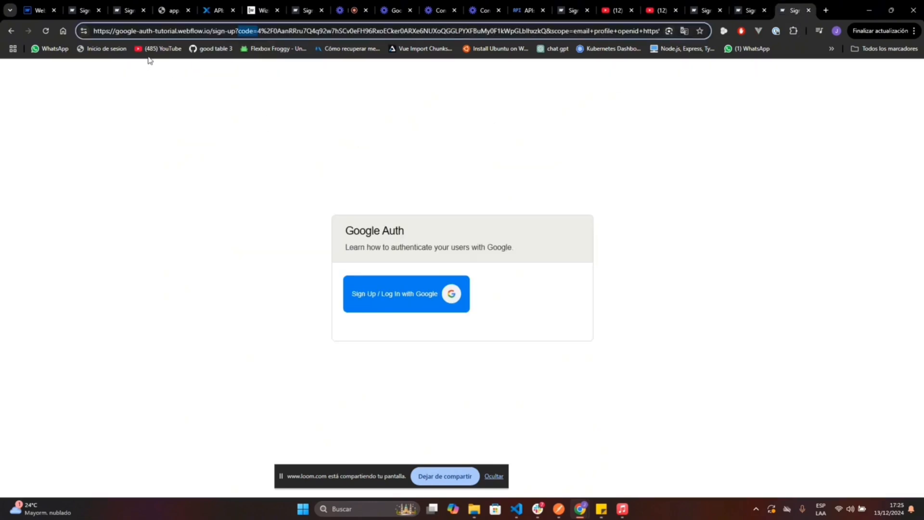
pyautogui.click(259, 11)
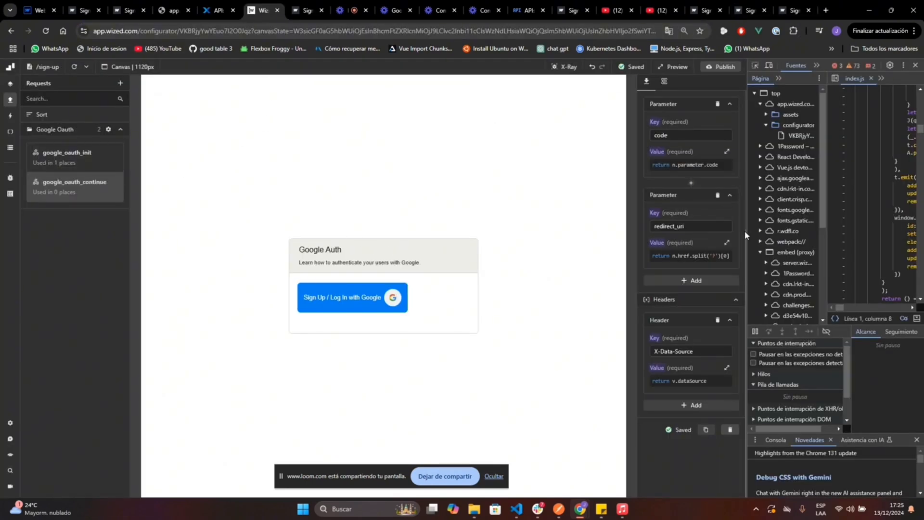
pyautogui.moveTo(745, 236); pyautogui.dragTo(657, 238)
pyautogui.click(802, 65)
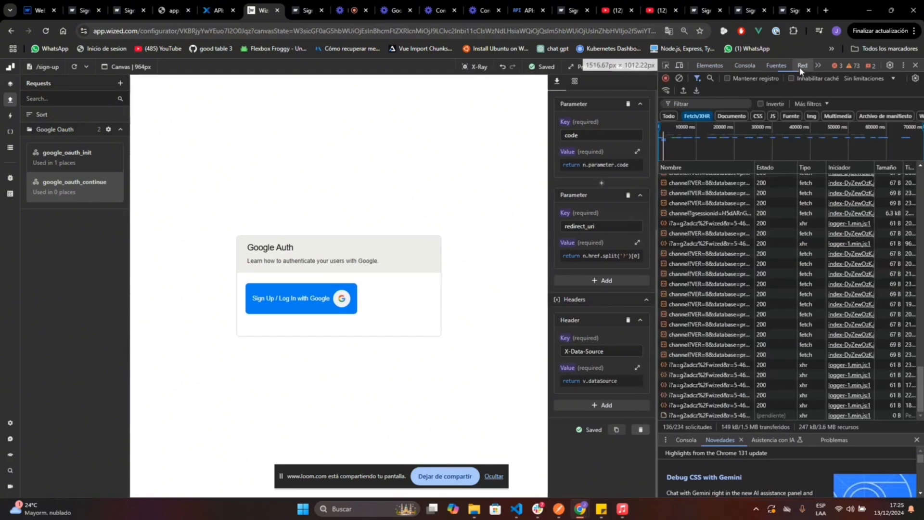
pyautogui.click(679, 78)
pyautogui.click(679, 78)
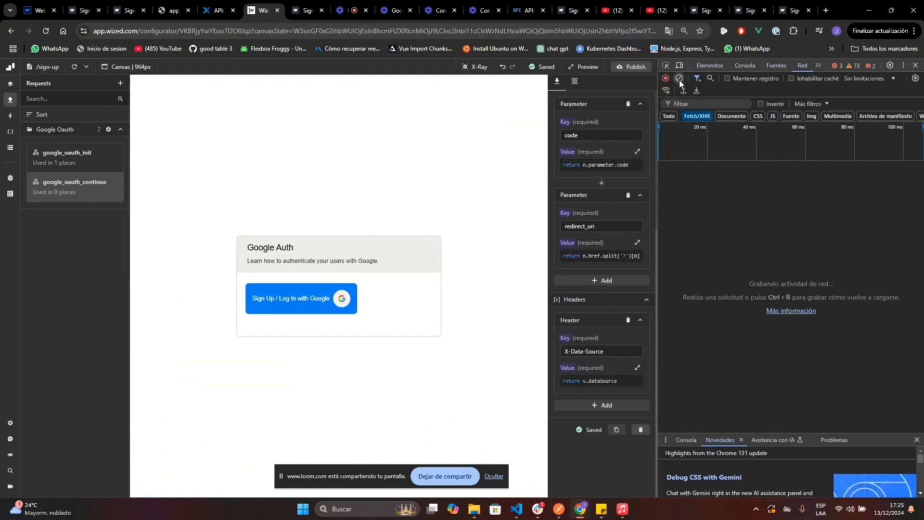
pyautogui.click(10, 117)
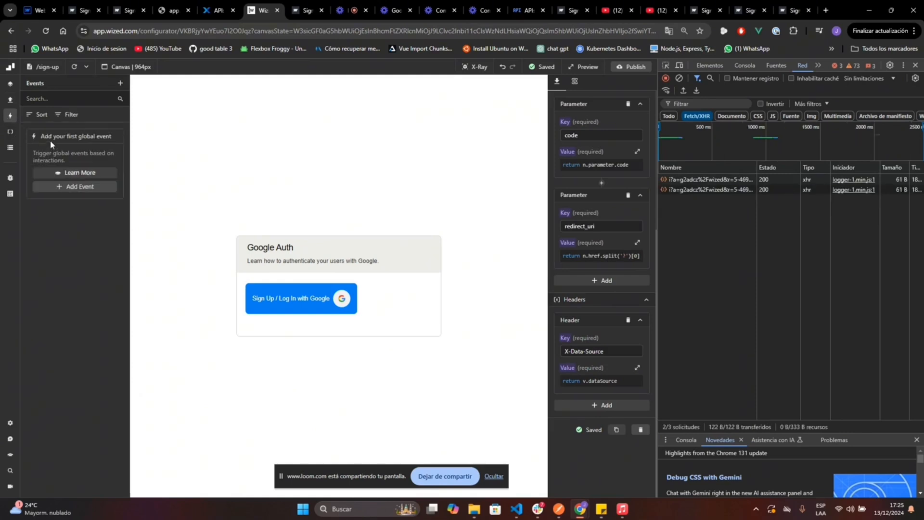
# Step: Start a new global event and create a new folder named Google Oauth for it
pyautogui.click(68, 188)
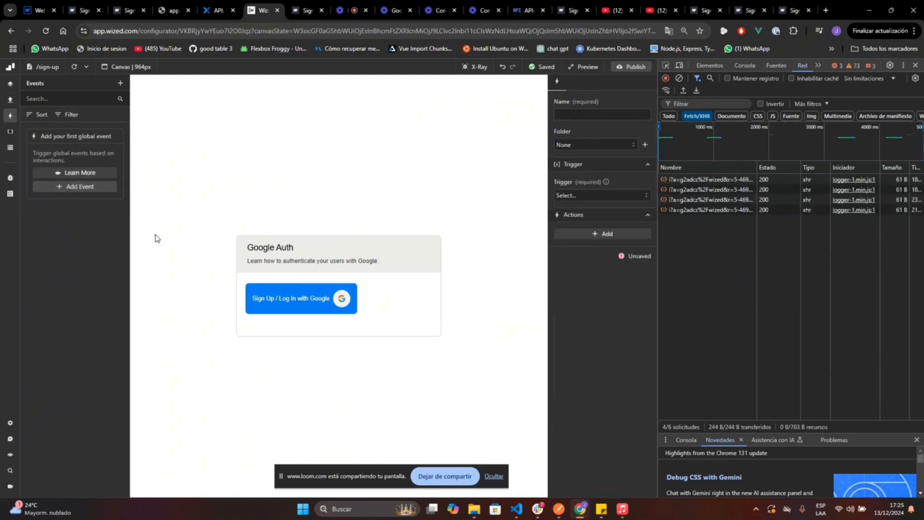
pyautogui.click(583, 116)
pyautogui.write('Google O')
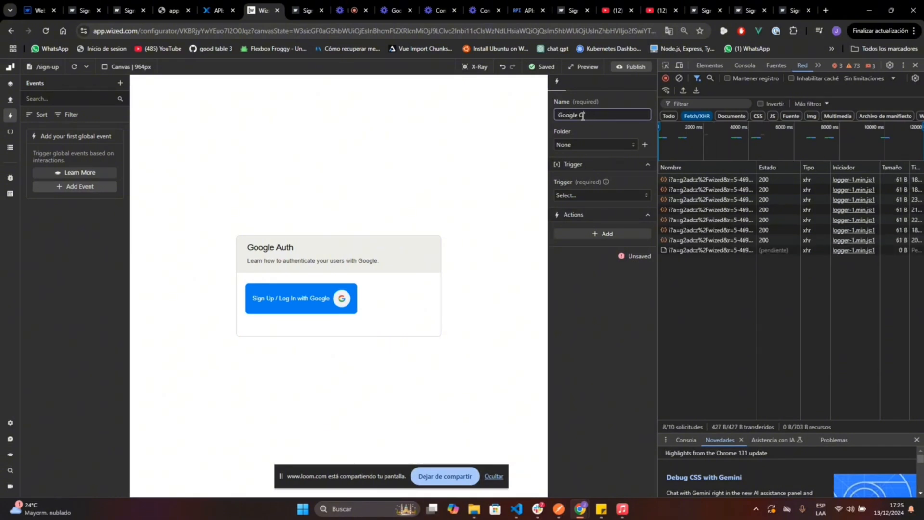
pyautogui.click(645, 145)
pyautogui.click(612, 181)
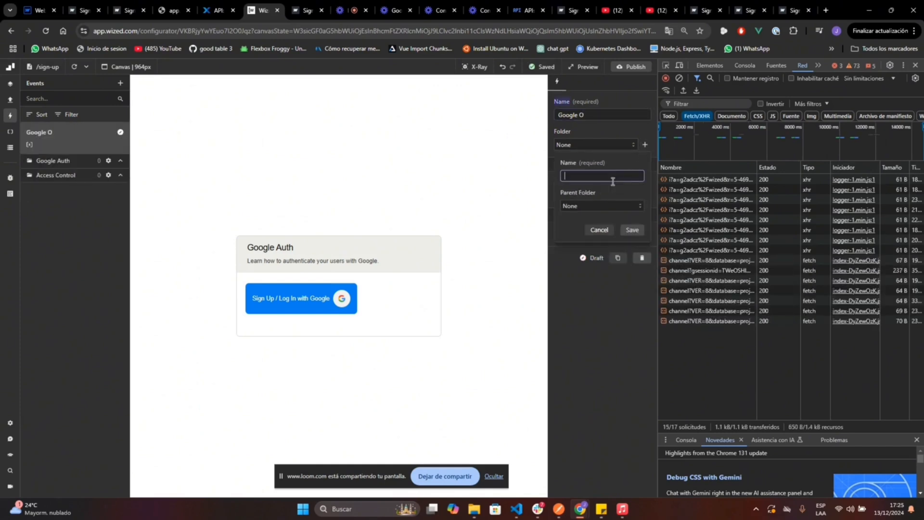
pyautogui.write('Google Oauth')
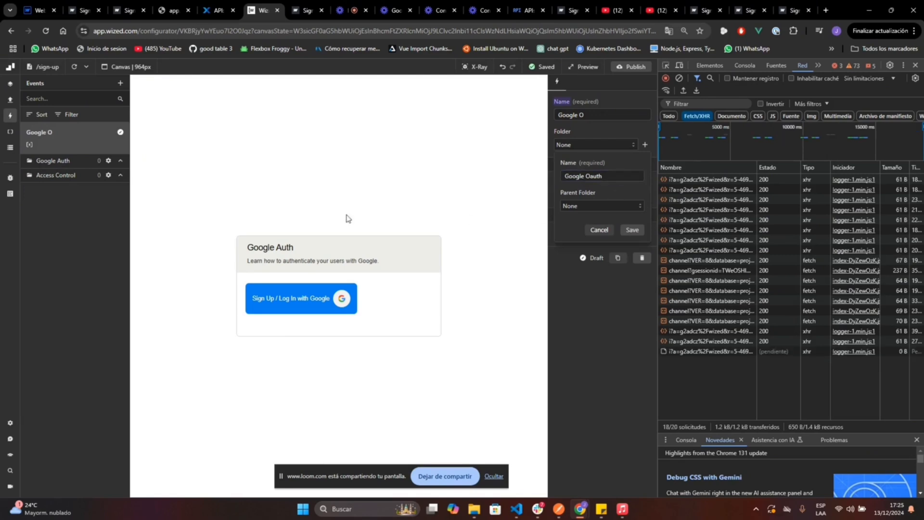
# Step: Rename the event to google_continue_event and save the Google Oauth folder
pyautogui.doubleClick(597, 116)
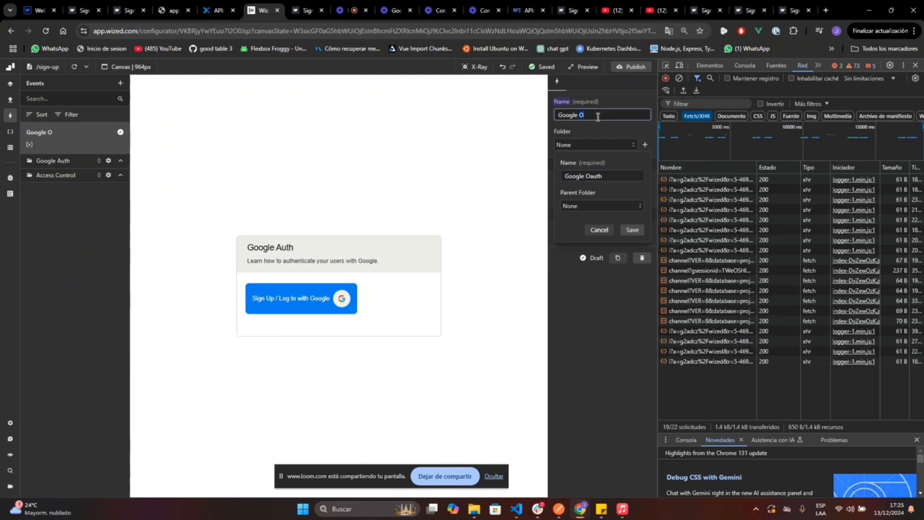
pyautogui.hotkey('ctrl', 'a')
pyautogui.press('BackSpace')
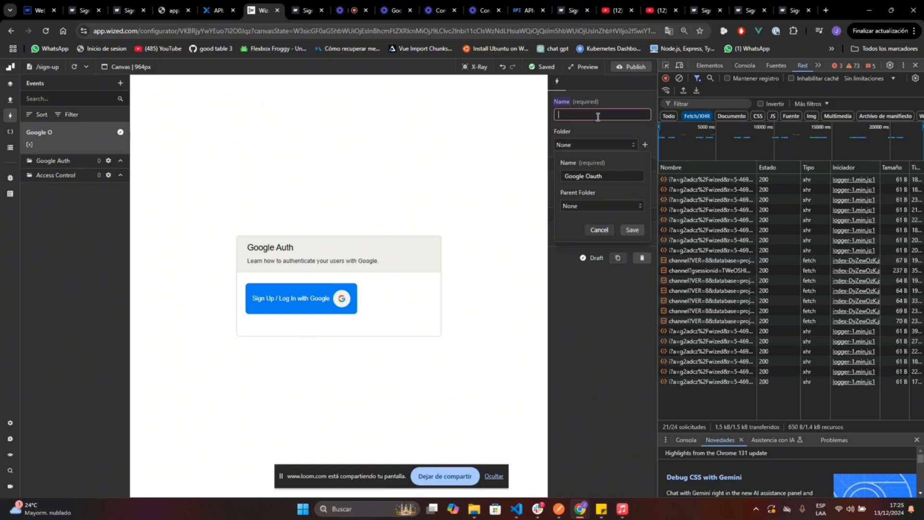
pyautogui.write('google_')
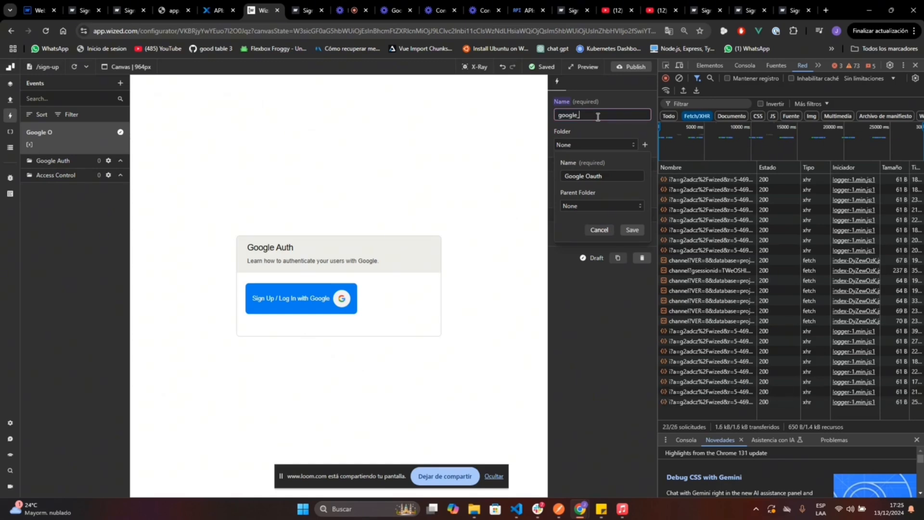
pyautogui.write('continue_event')
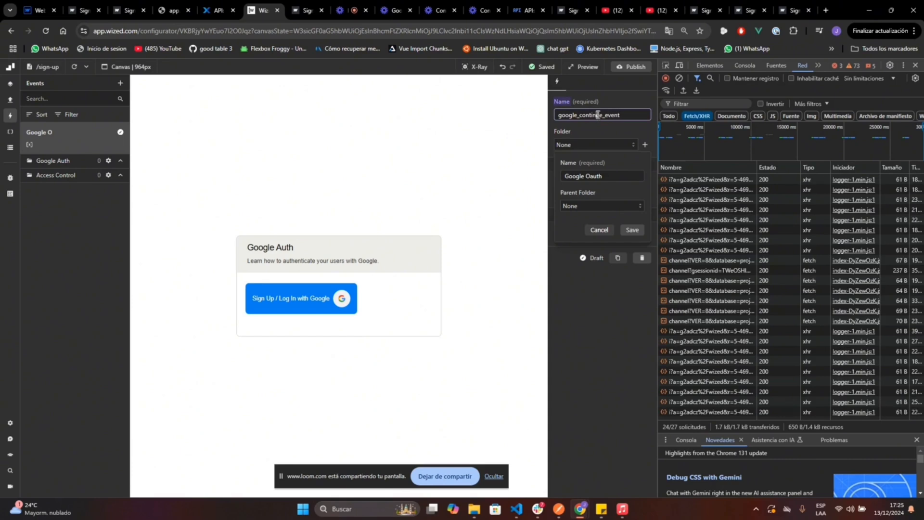
pyautogui.hotkey('ctrl', 'a')
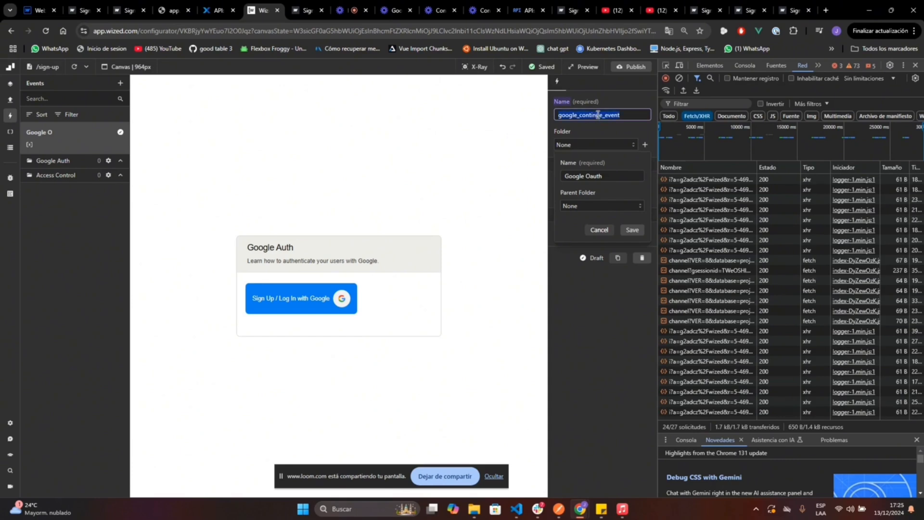
pyautogui.click(603, 131)
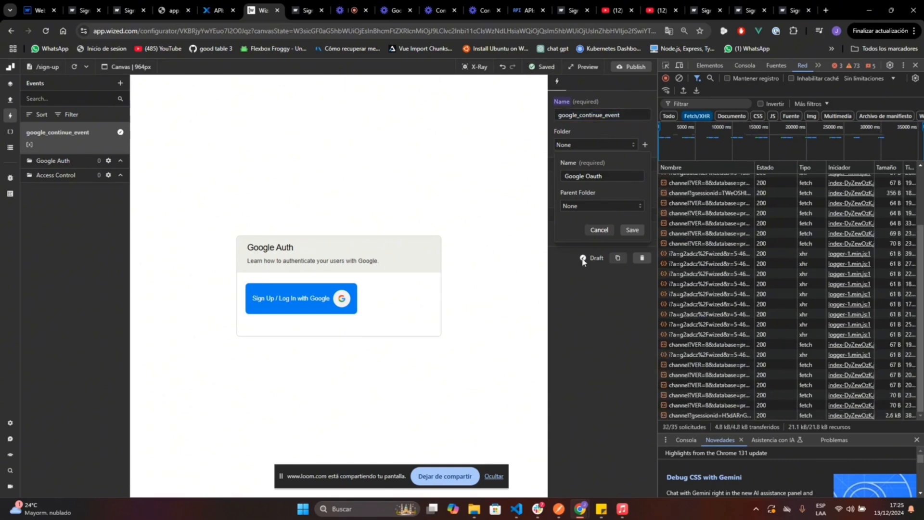
pyautogui.click(632, 230)
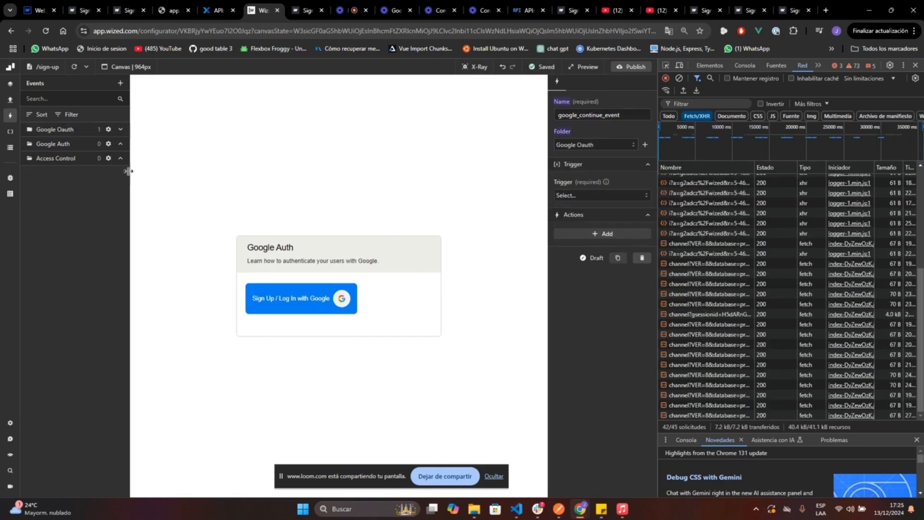
# Step: Delete the old Google Auth events folder
pyautogui.click(108, 144)
pyautogui.click(641, 169)
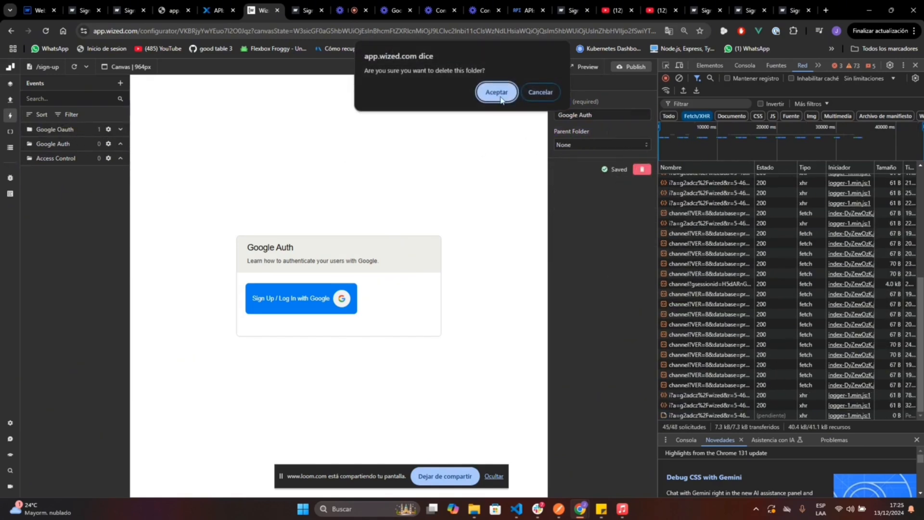
pyautogui.click(498, 92)
# Step: Set google_continue_event's trigger to Page Starts Loading
pyautogui.click(121, 129)
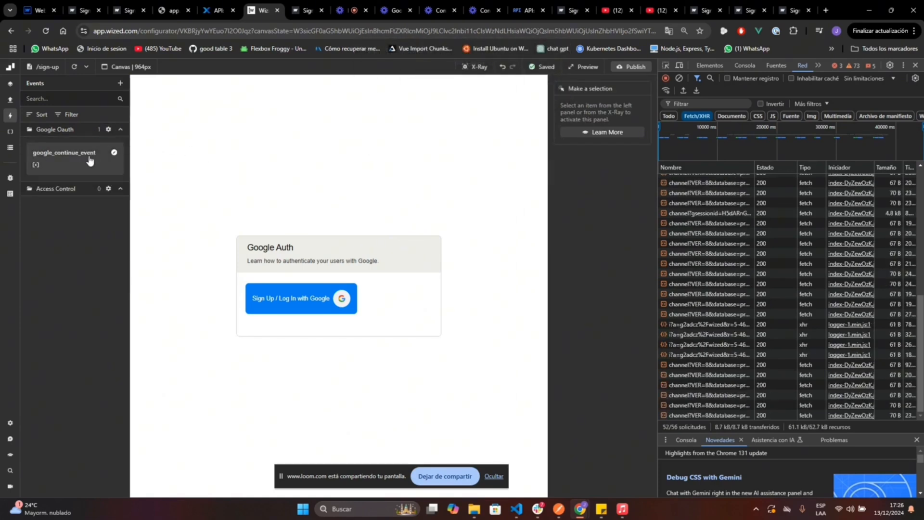
pyautogui.click(68, 152)
pyautogui.click(602, 195)
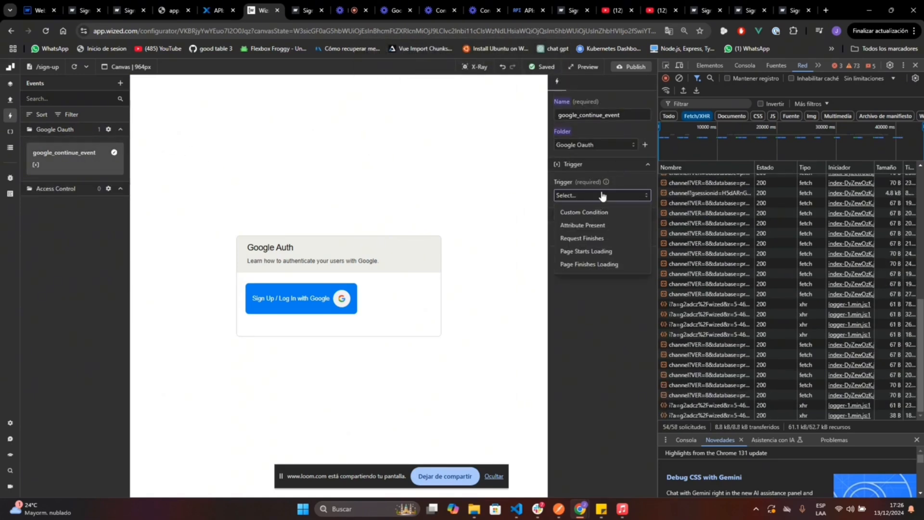
pyautogui.click(590, 253)
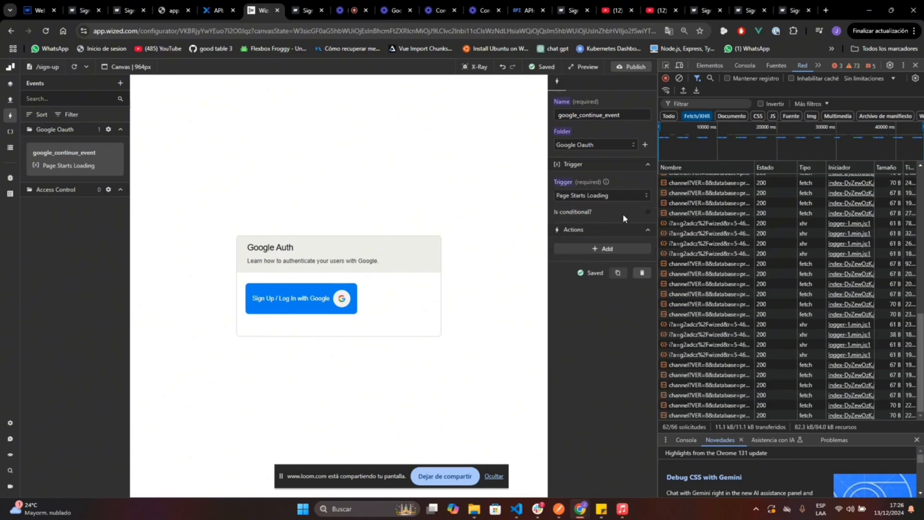
# Step: Make the event conditional on n.parameter.code != null
pyautogui.click(648, 213)
pyautogui.click(625, 240)
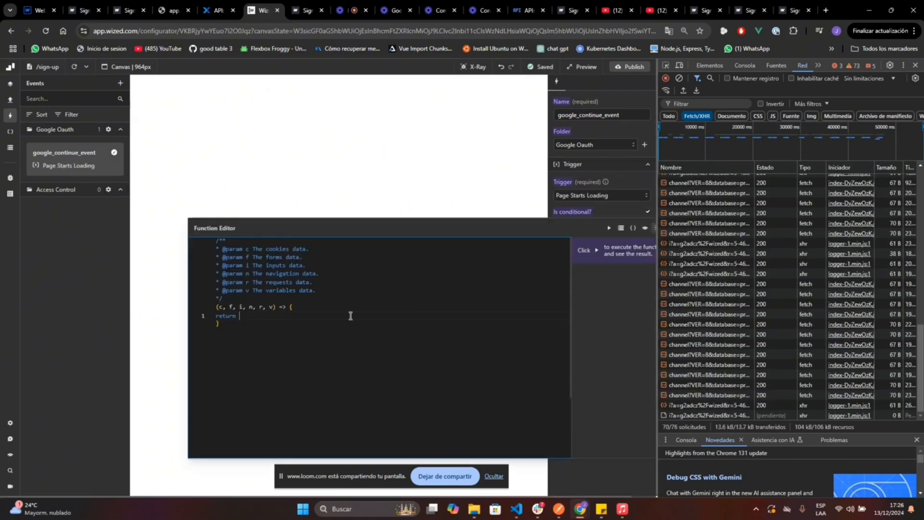
pyautogui.write('n')
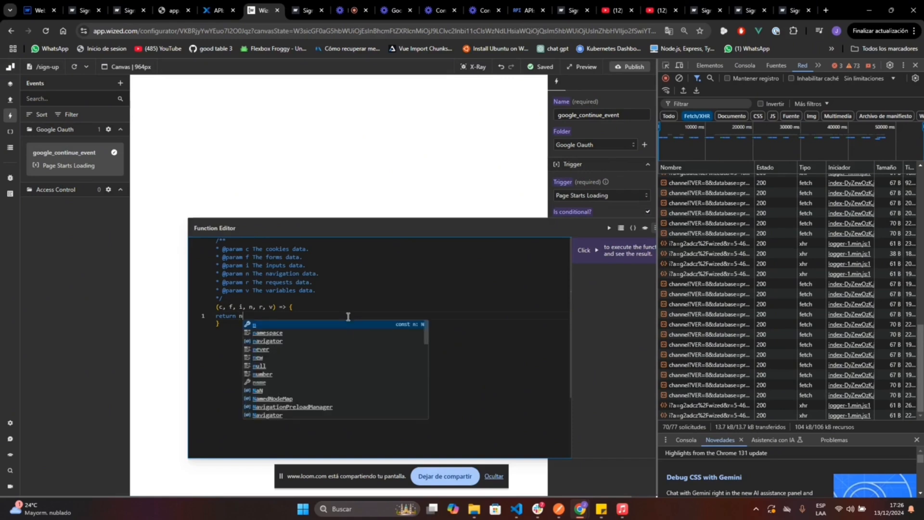
pyautogui.write('.parameter.code != null')
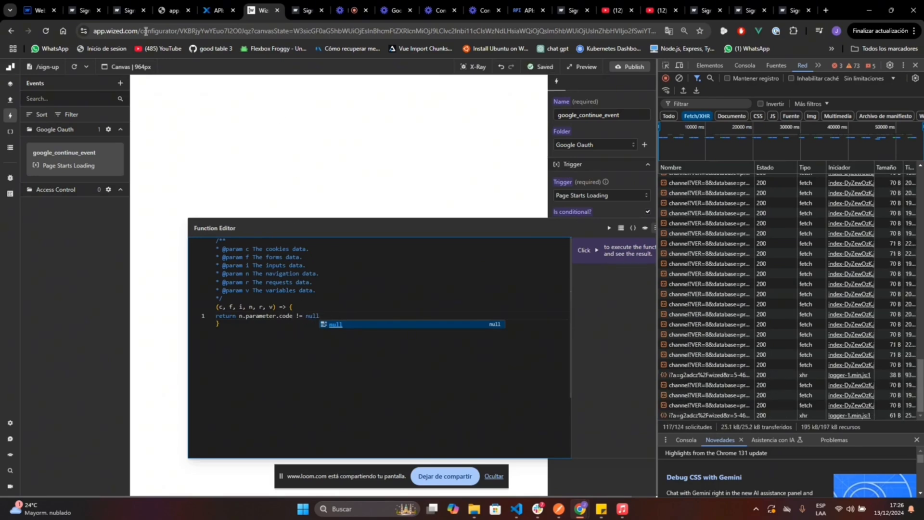
pyautogui.click(794, 10)
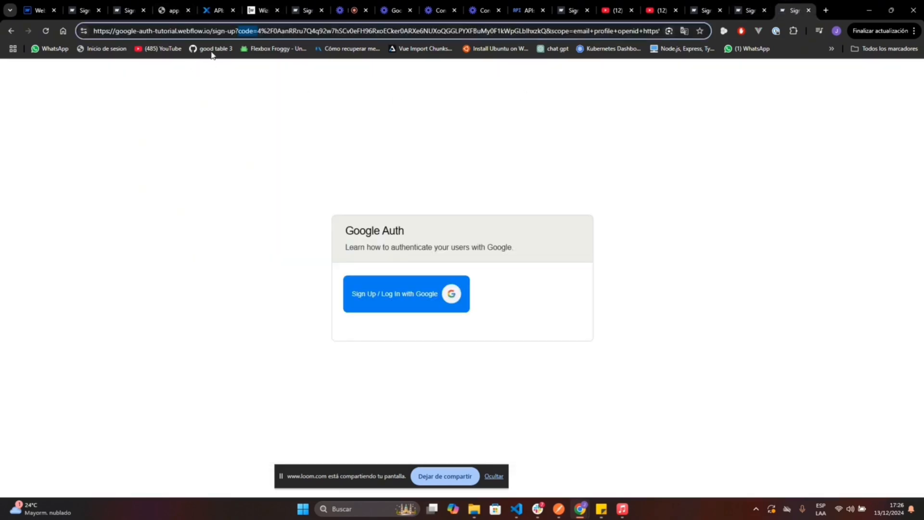
pyautogui.click(257, 6)
pyautogui.moveTo(422, 232); pyautogui.dragTo(293, 225)
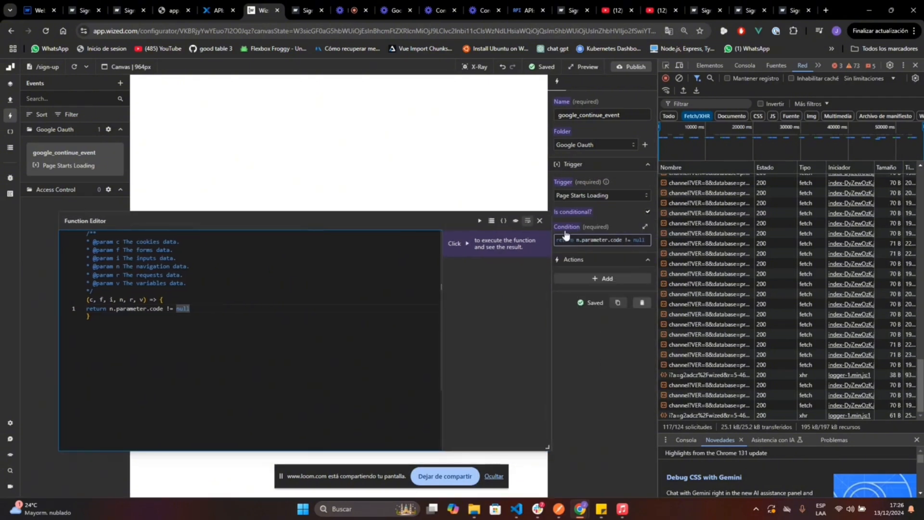
pyautogui.click(539, 221)
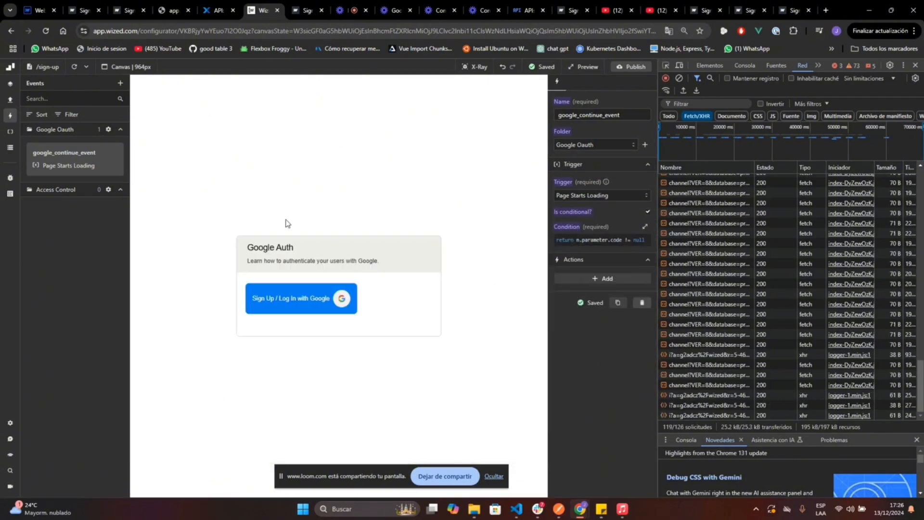
# Step: Give google_continue_event a Perform request action calling google_oauth_continue, and clear the Network log
pyautogui.click(580, 278)
pyautogui.click(583, 313)
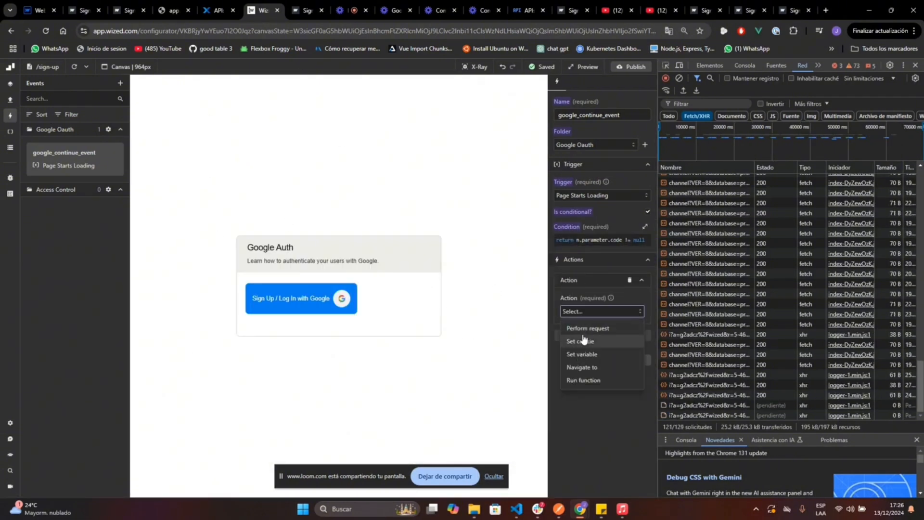
pyautogui.click(583, 328)
pyautogui.click(587, 341)
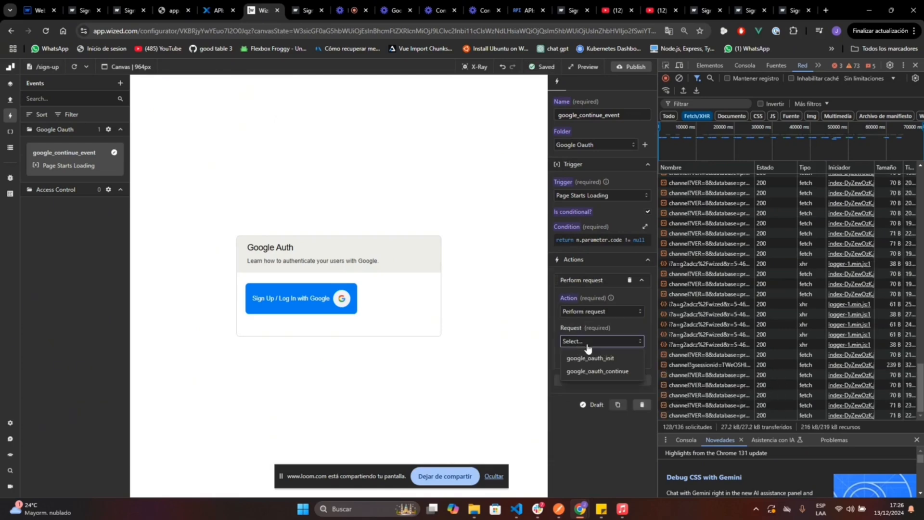
pyautogui.click(595, 371)
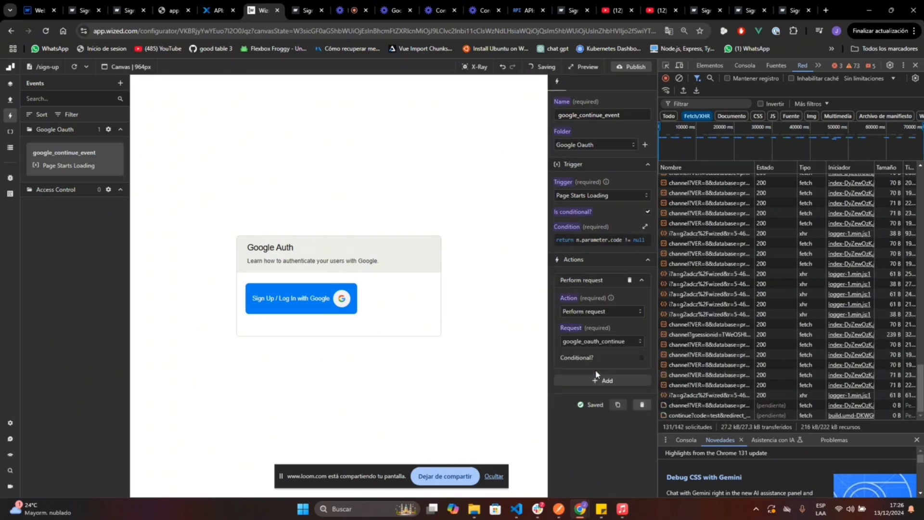
pyautogui.click(679, 78)
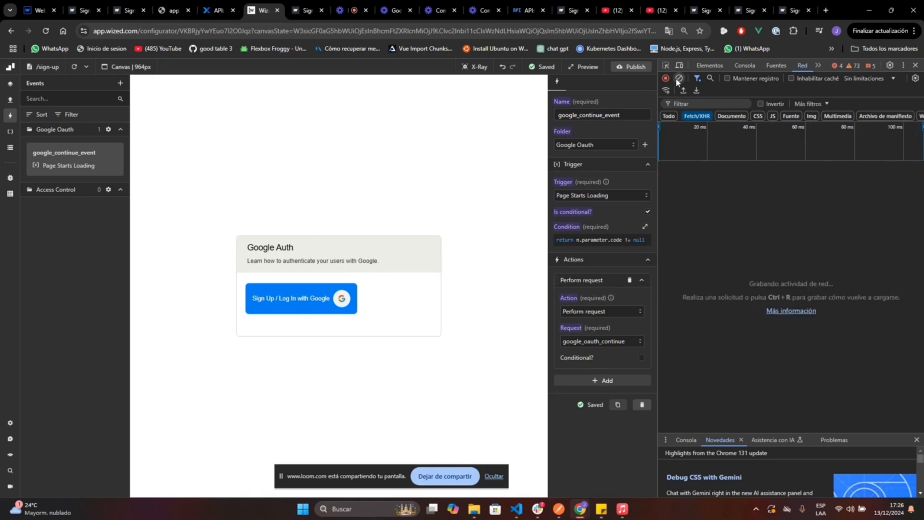
pyautogui.click(623, 68)
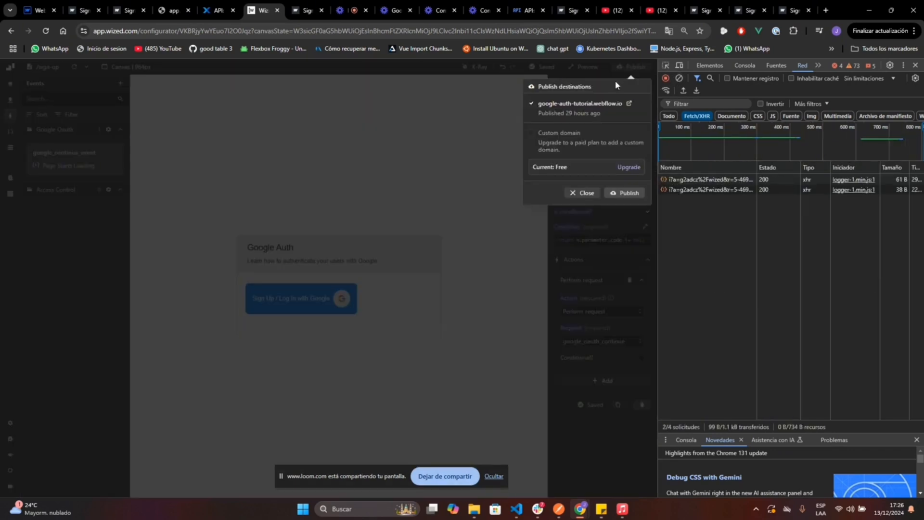
# Step: Publish to google-auth-tutorial.webflow.io and open the live sign-up page carrying code=test
pyautogui.click(612, 194)
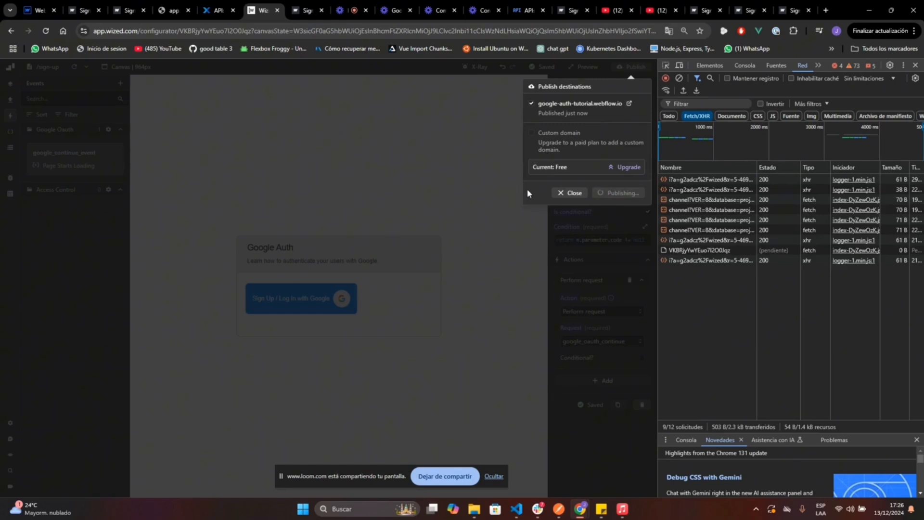
pyautogui.click(628, 104)
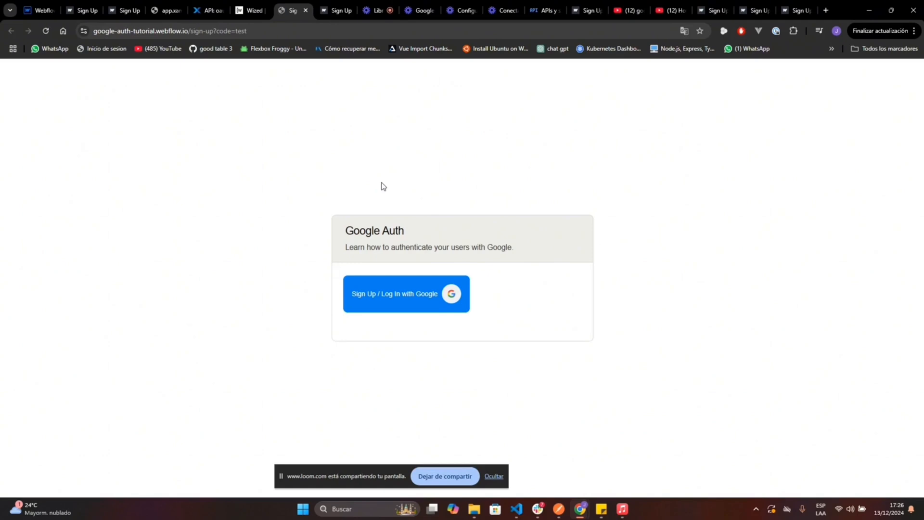
# Step: With DevTools open, reload the sign-up page without the ?code=test parameter
pyautogui.press('F12')
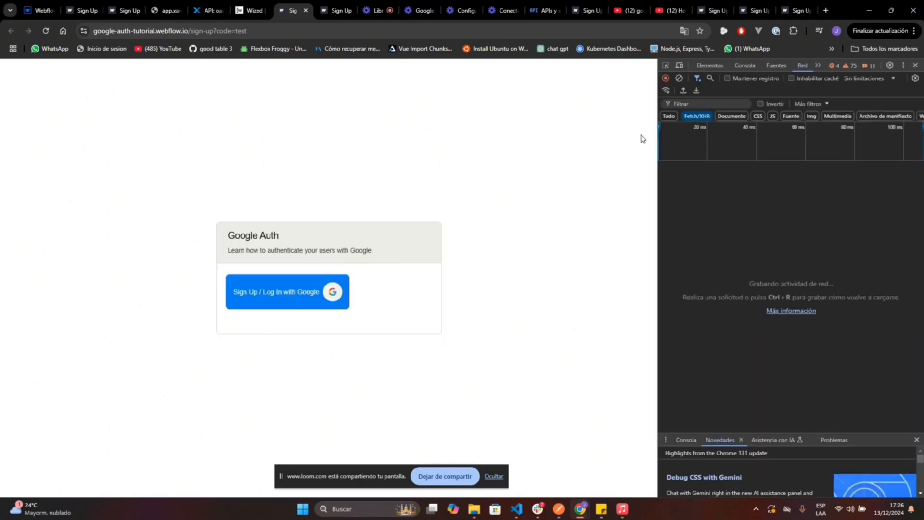
pyautogui.click(46, 31)
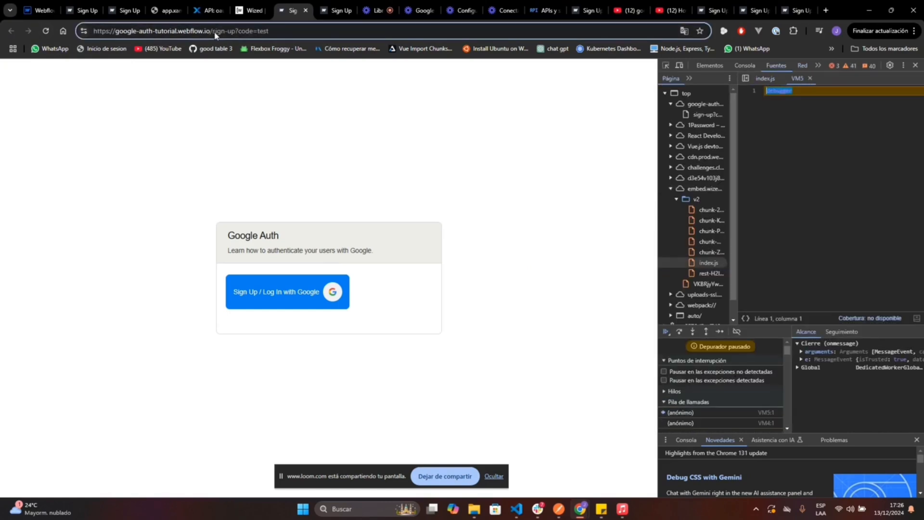
pyautogui.moveTo(238, 31); pyautogui.dragTo(269, 31)
pyautogui.press('BackSpace')
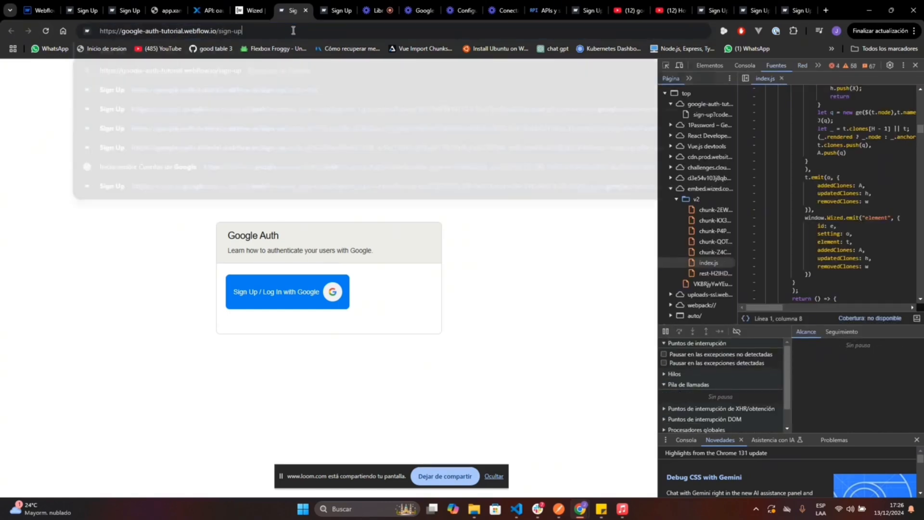
pyautogui.press('Return')
# Step: Start Sign Up with Google, check the init response's authUrl, then close Wized's publish dialog
pyautogui.click(802, 65)
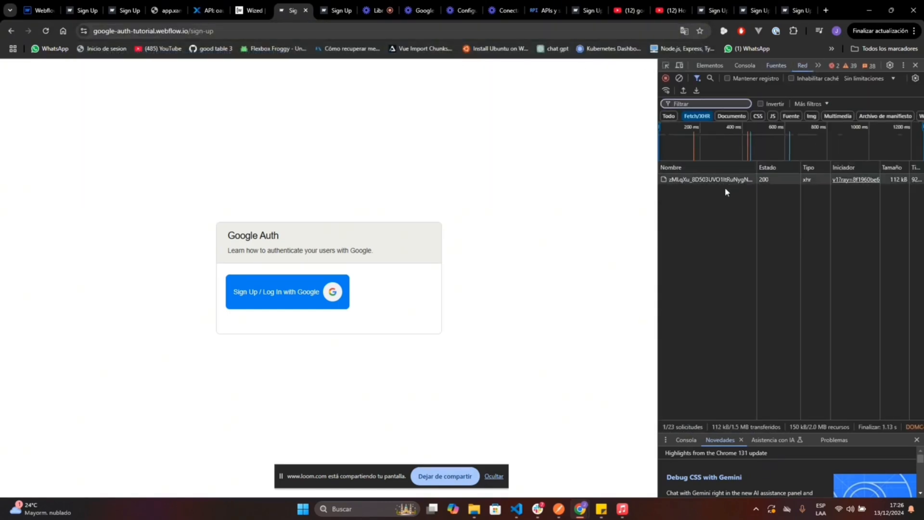
pyautogui.click(679, 78)
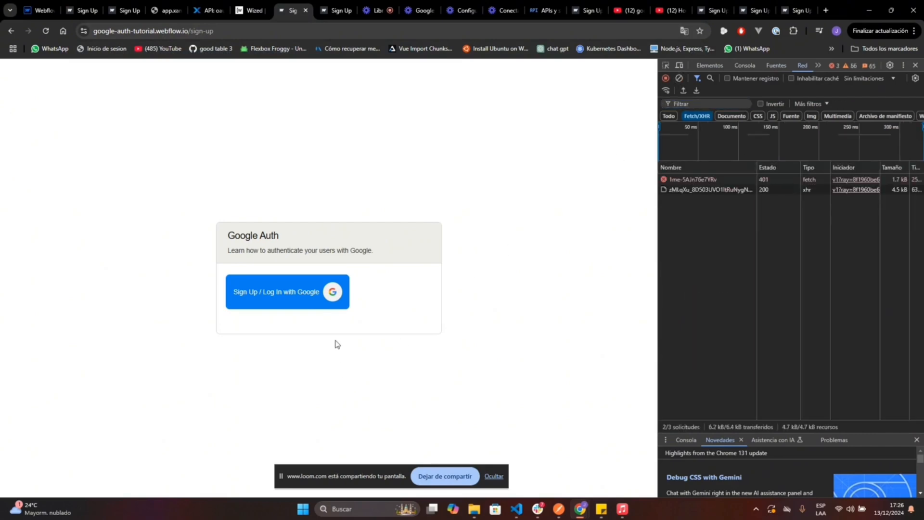
pyautogui.click(330, 300)
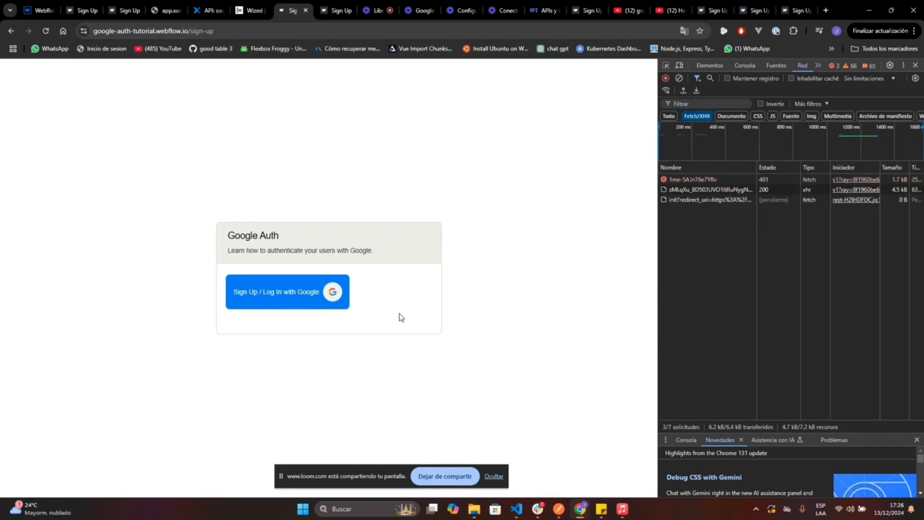
pyautogui.click(672, 202)
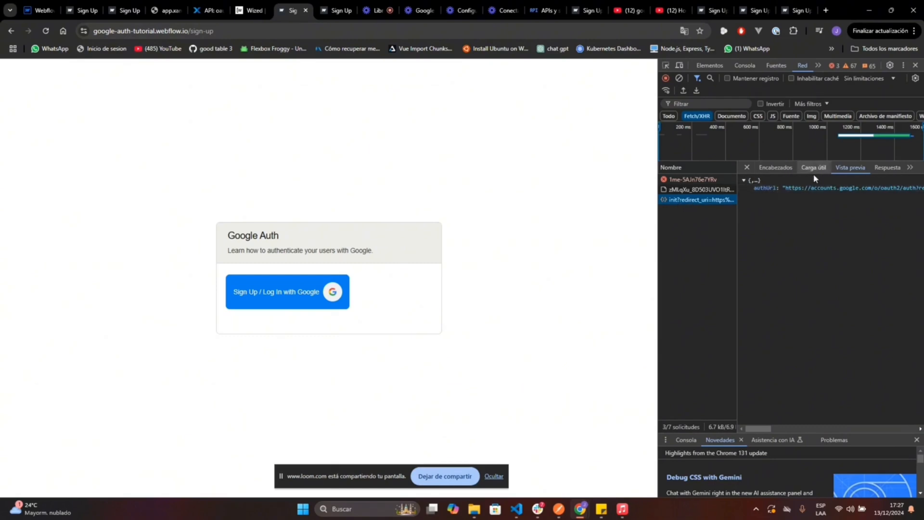
pyautogui.click(257, 12)
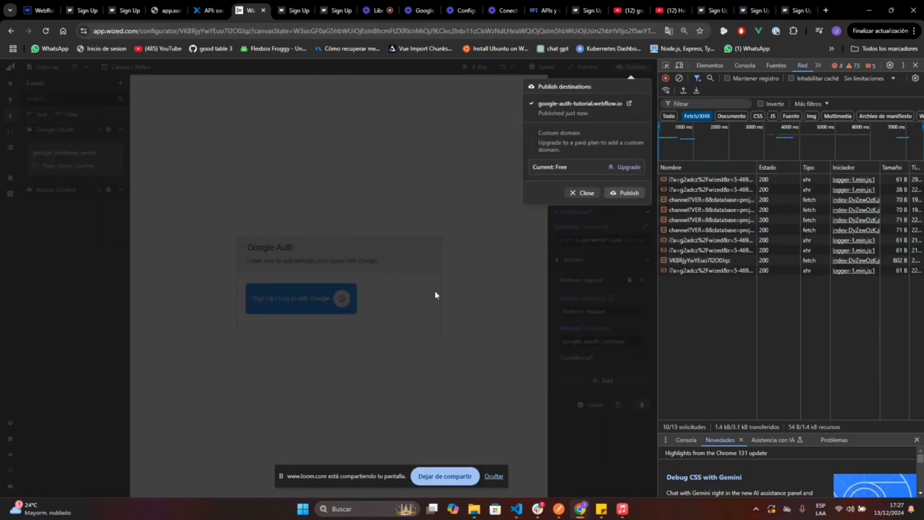
pyautogui.click(569, 195)
# Step: Create a new event named After Get Google Url
pyautogui.click(120, 130)
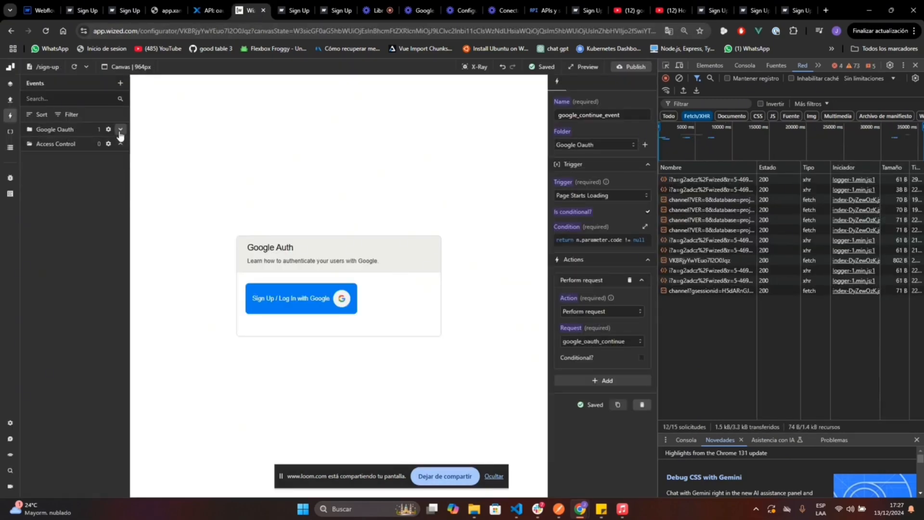
pyautogui.click(120, 130)
pyautogui.click(120, 130)
pyautogui.click(120, 130)
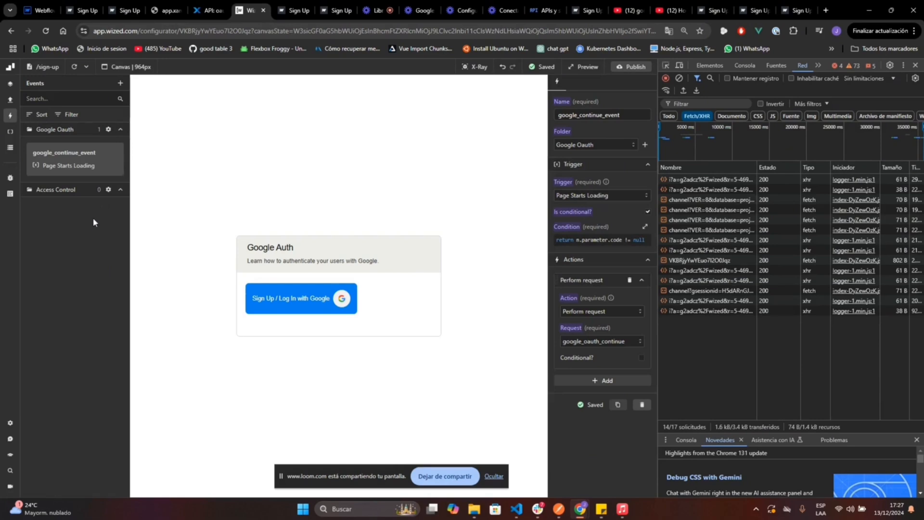
pyautogui.click(120, 83)
pyautogui.click(557, 116)
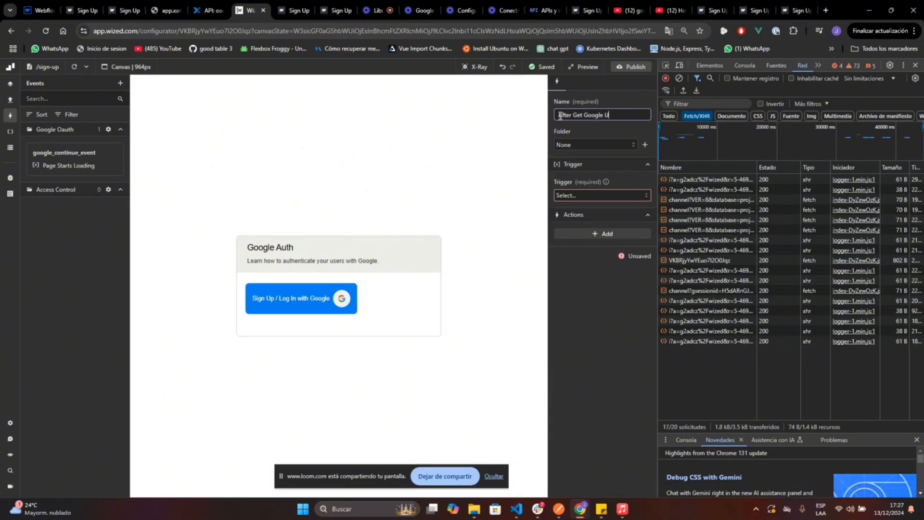
pyautogui.write('rl')
pyautogui.press('Return')
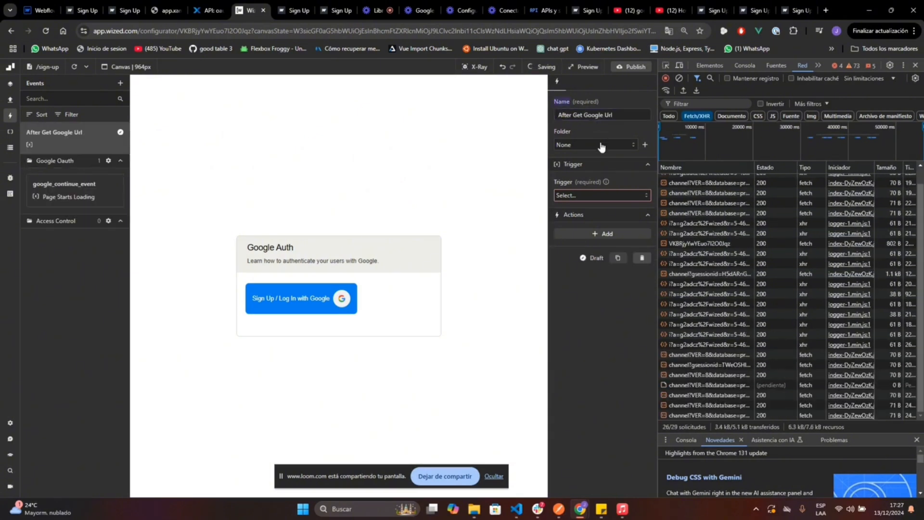
# Step: Place it in Google Oauth, triggered when google_oauth_init finishes, and mark it conditional
pyautogui.click(600, 146)
pyautogui.click(592, 189)
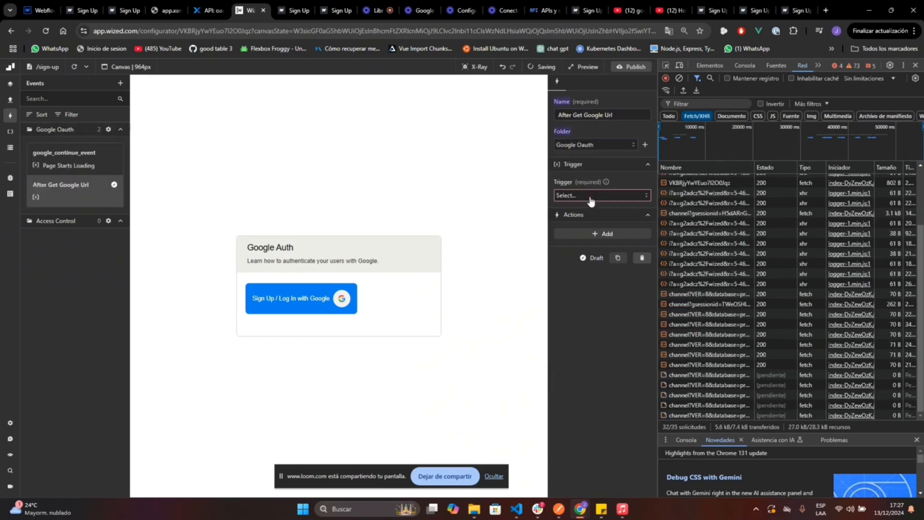
pyautogui.click(590, 197)
pyautogui.click(587, 239)
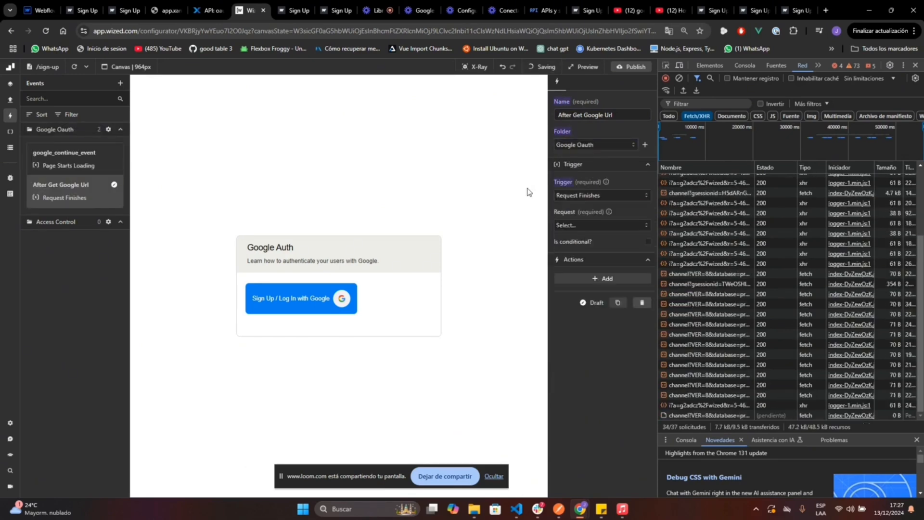
pyautogui.click(288, 12)
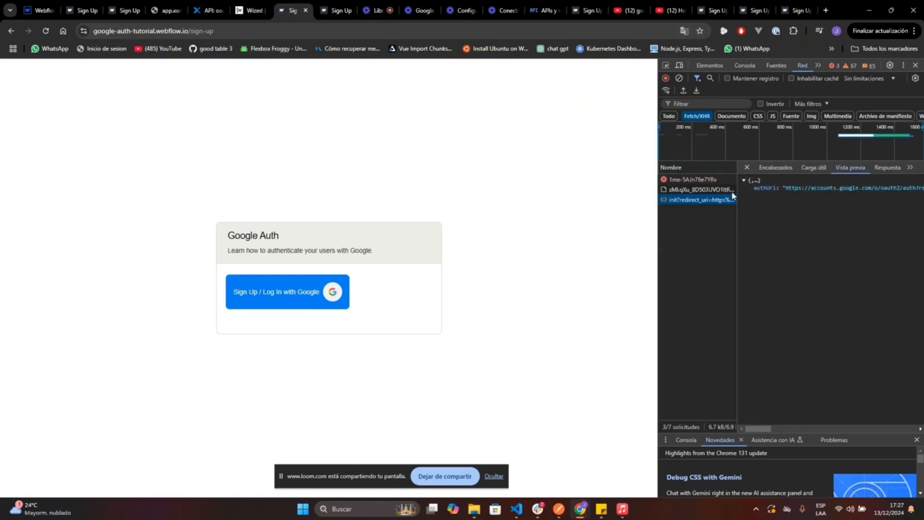
pyautogui.click(242, 16)
pyautogui.click(599, 226)
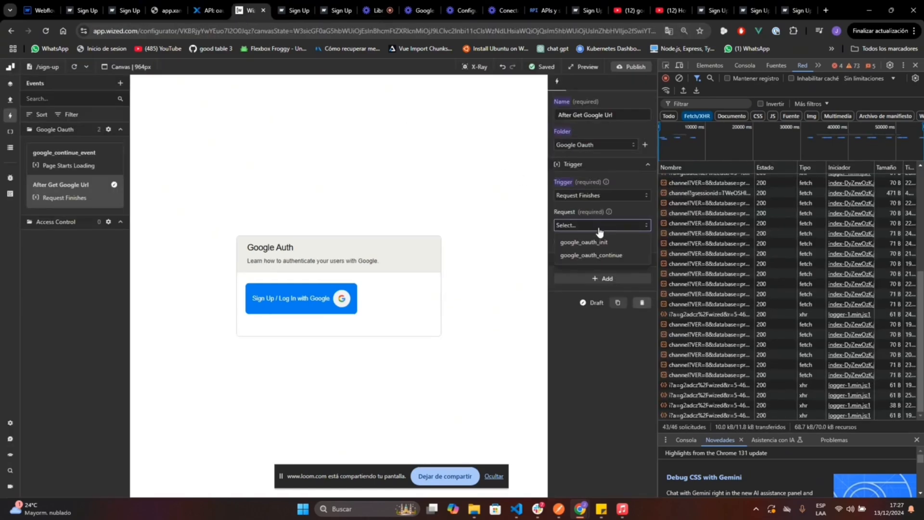
pyautogui.click(590, 242)
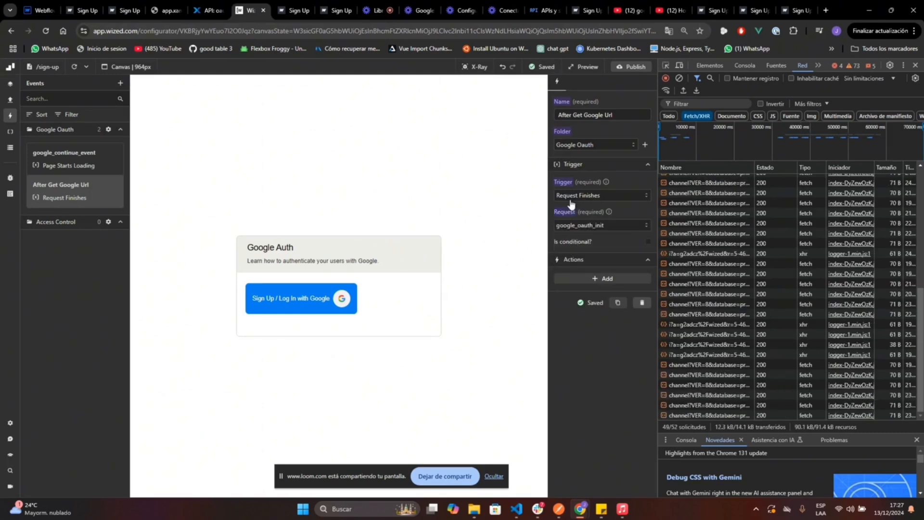
pyautogui.click(646, 241)
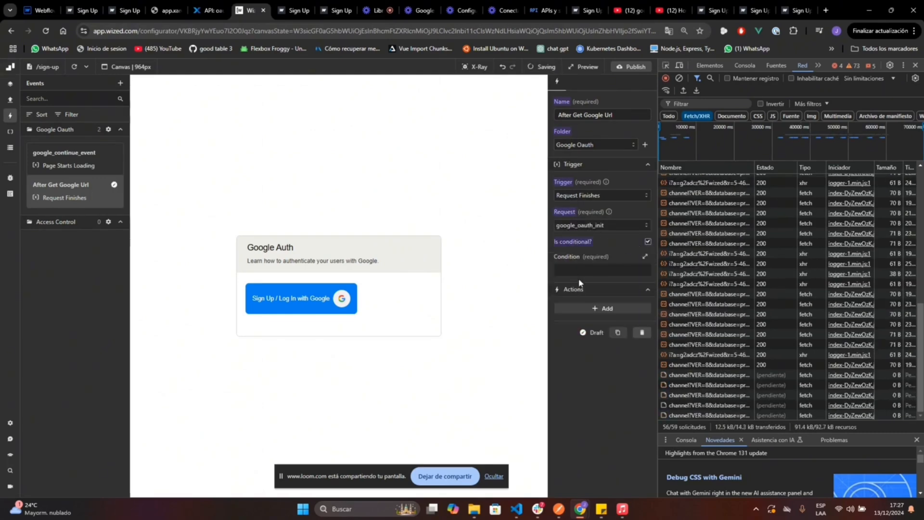
pyautogui.click(579, 270)
# Step: Set the condition to r.google_oauth_init.status == 200
pyautogui.write('r.')
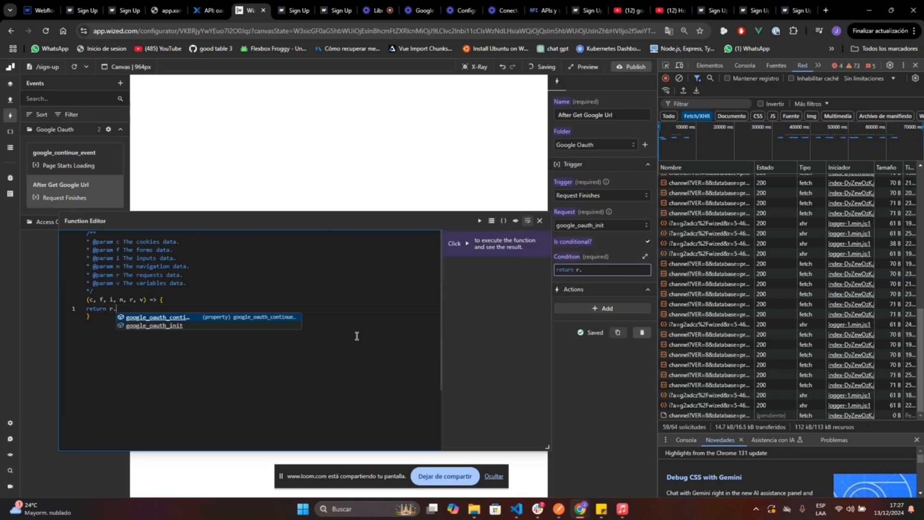
pyautogui.write('google_oauth_init')
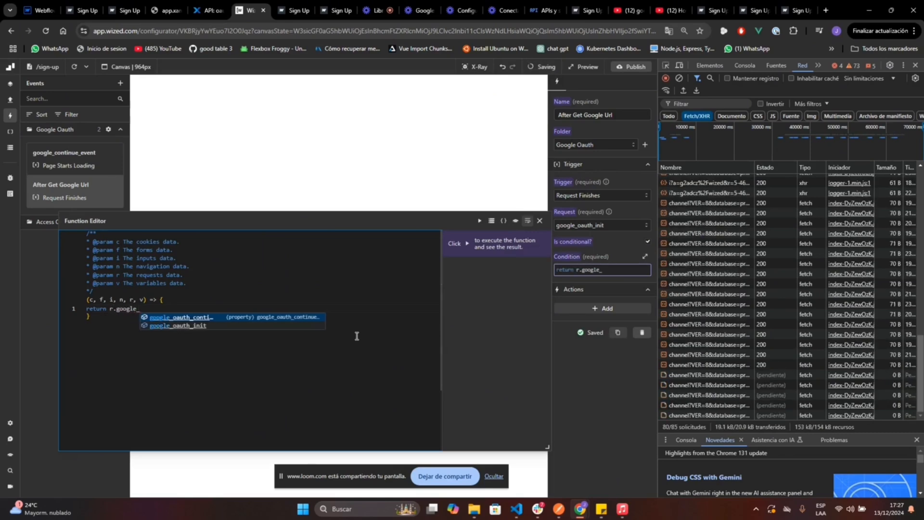
pyautogui.press('Down')
pyautogui.press('Return')
pyautogui.write('.status =')
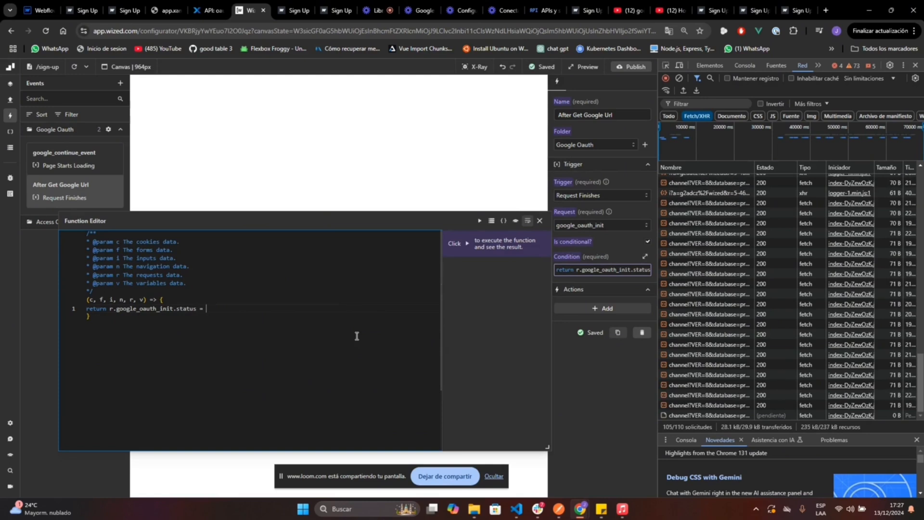
pyautogui.press('BackSpace')
pyautogui.write('= 200')
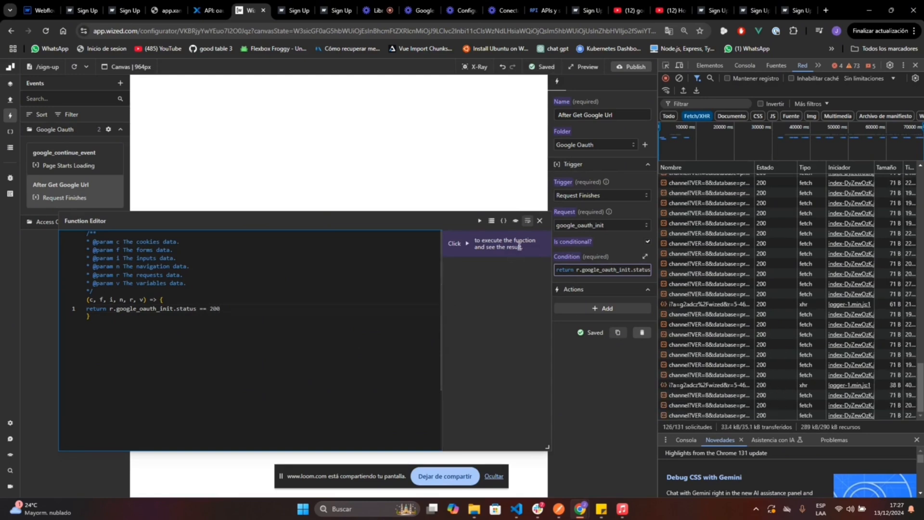
pyautogui.click(540, 220)
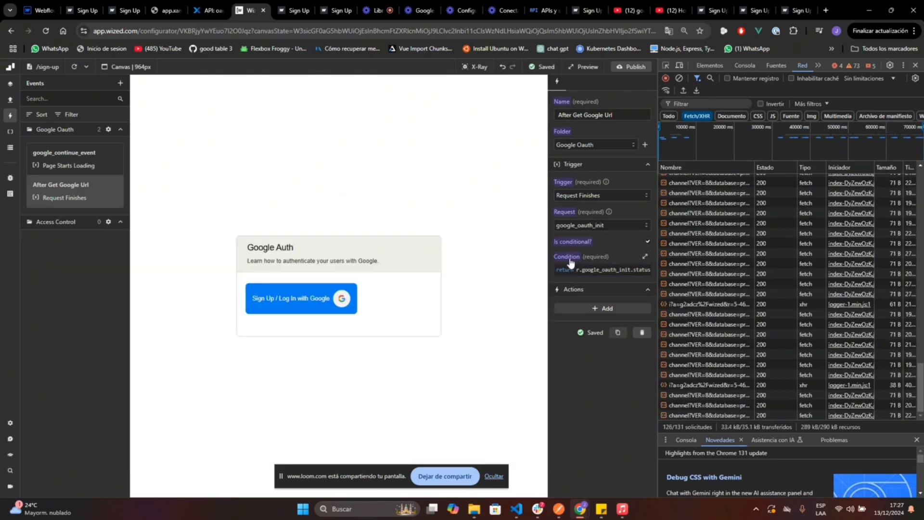
# Step: Add a Navigate to action with URL r.google_oauth_init.data.authUrl
pyautogui.click(599, 308)
pyautogui.click(594, 340)
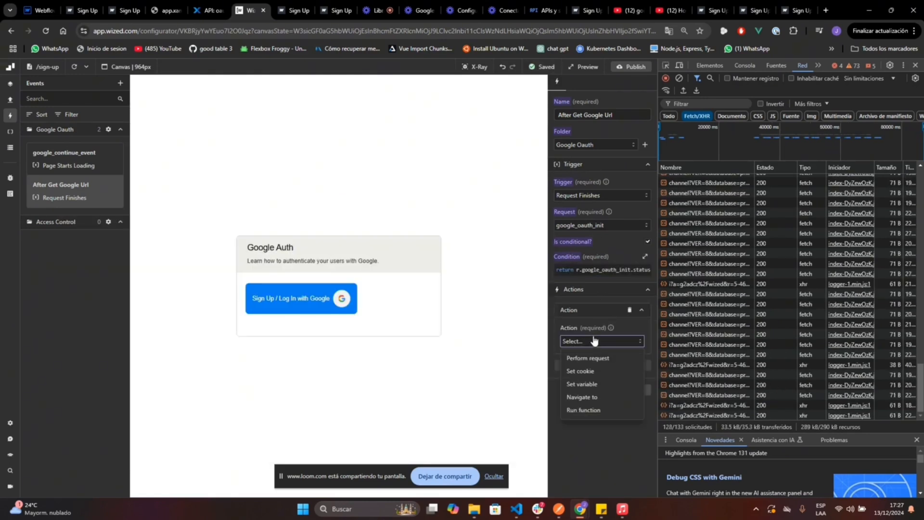
pyautogui.click(582, 397)
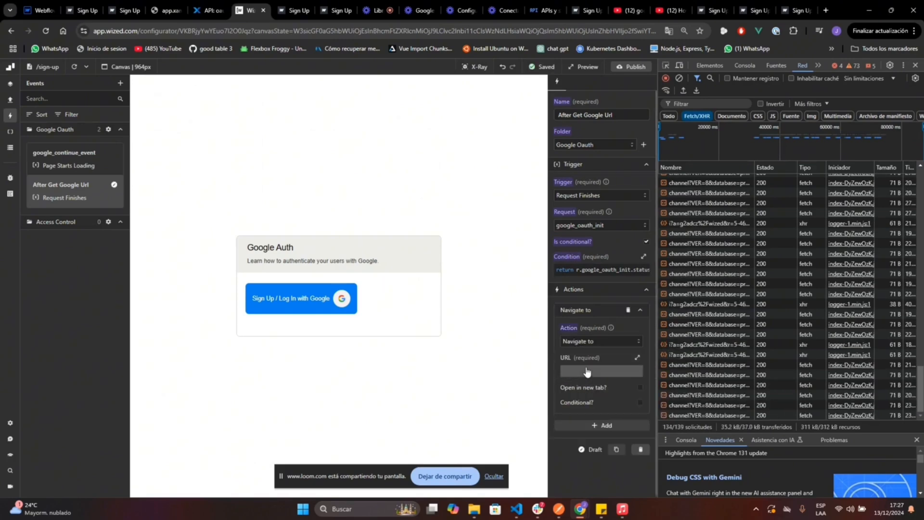
pyautogui.click(596, 370)
pyautogui.write('r.goog')
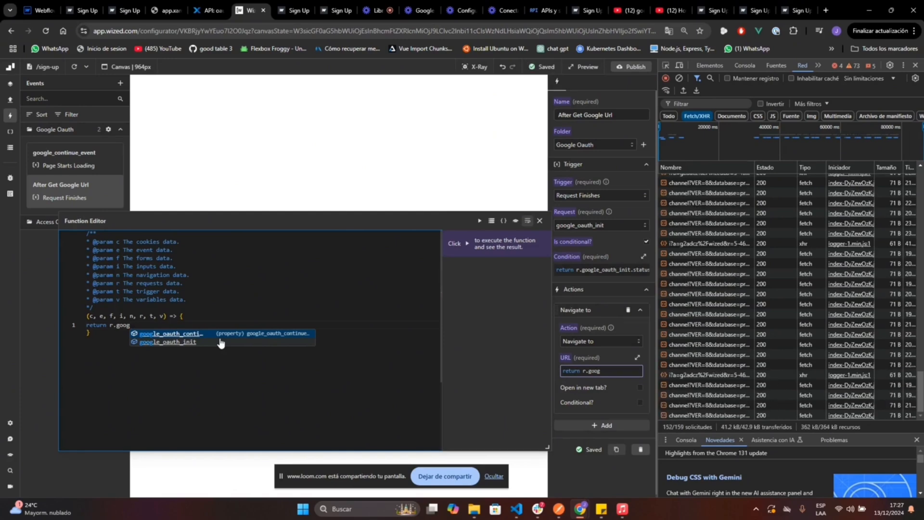
pyautogui.press('Down')
pyautogui.press('Return')
pyautogui.write('.data.')
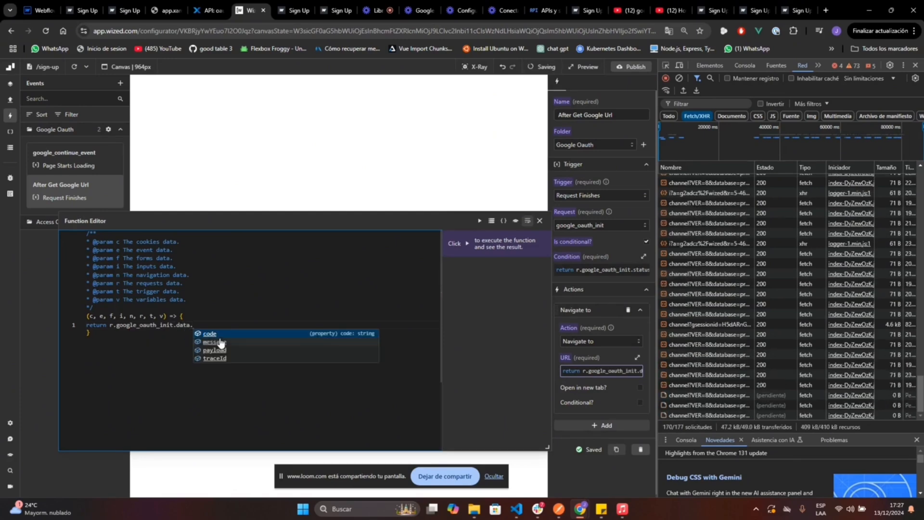
pyautogui.click(292, 10)
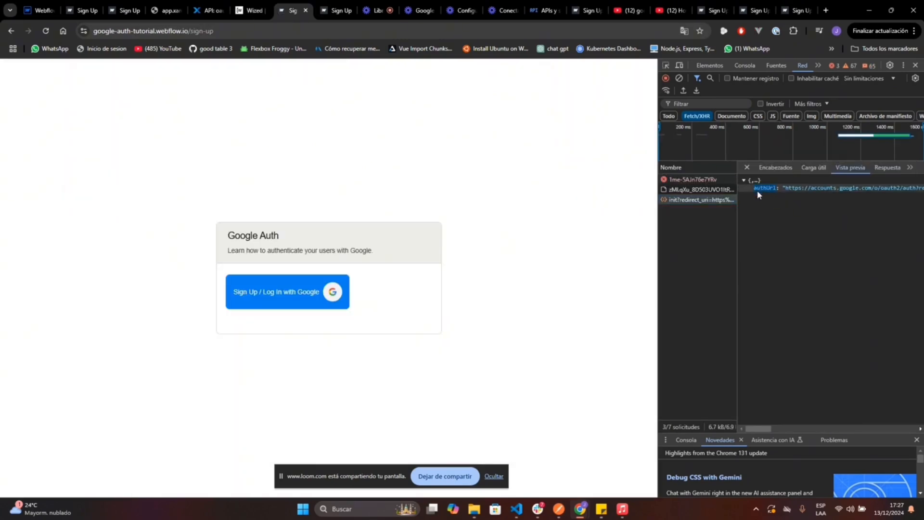
pyautogui.click(251, 10)
pyautogui.write('authUrl')
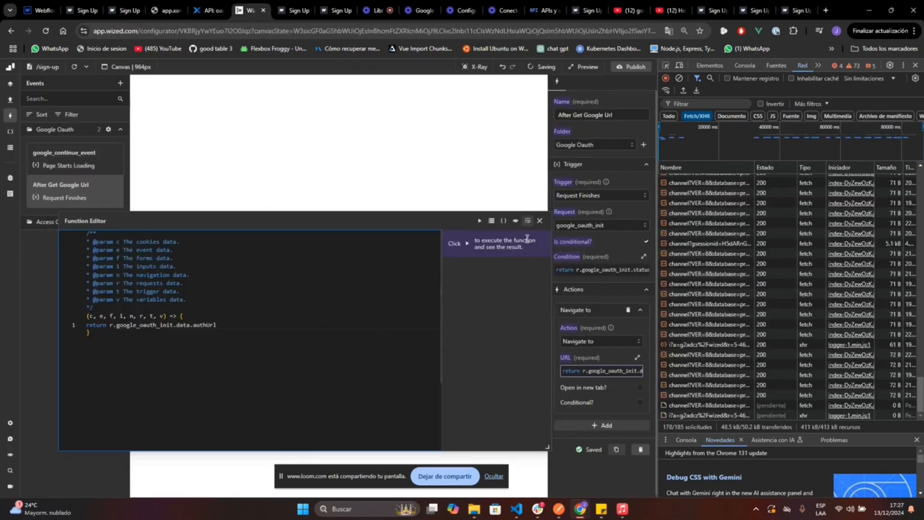
pyautogui.click(539, 220)
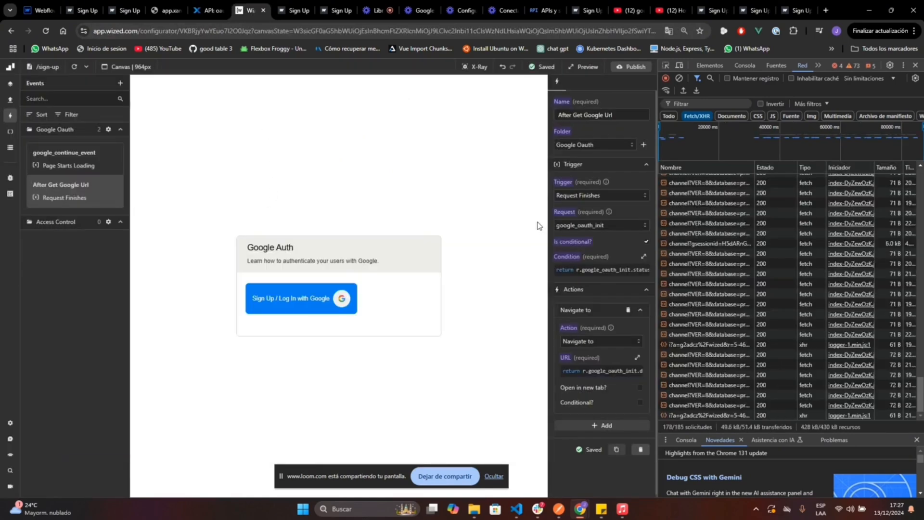
# Step: Publish the project to the webflow.io site
pyautogui.click(631, 67)
pyautogui.click(619, 193)
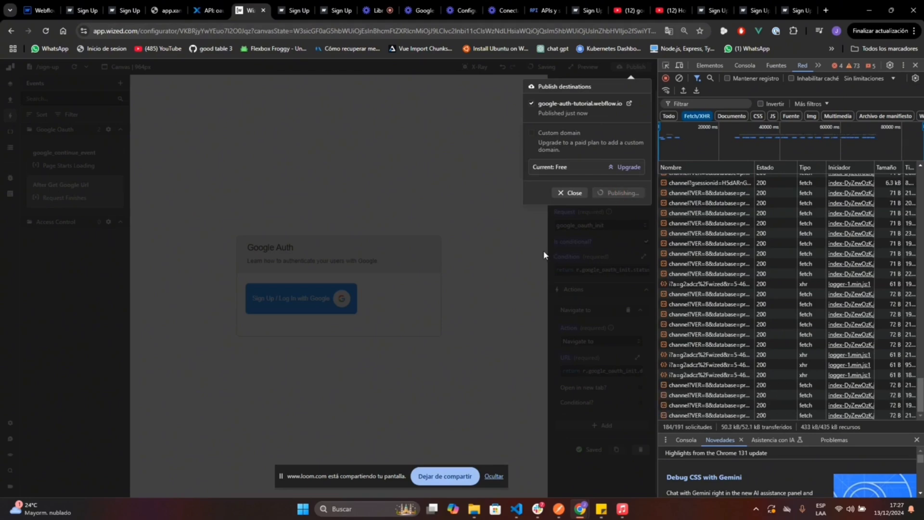
pyautogui.click(295, 11)
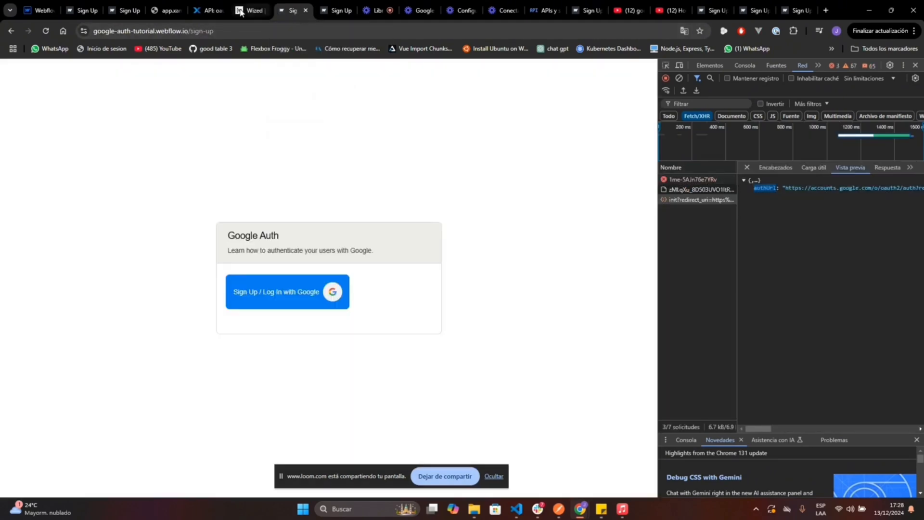
pyautogui.click(251, 11)
# Step: Delete the test code parameter from the canvas settings
pyautogui.click(140, 69)
pyautogui.click(139, 69)
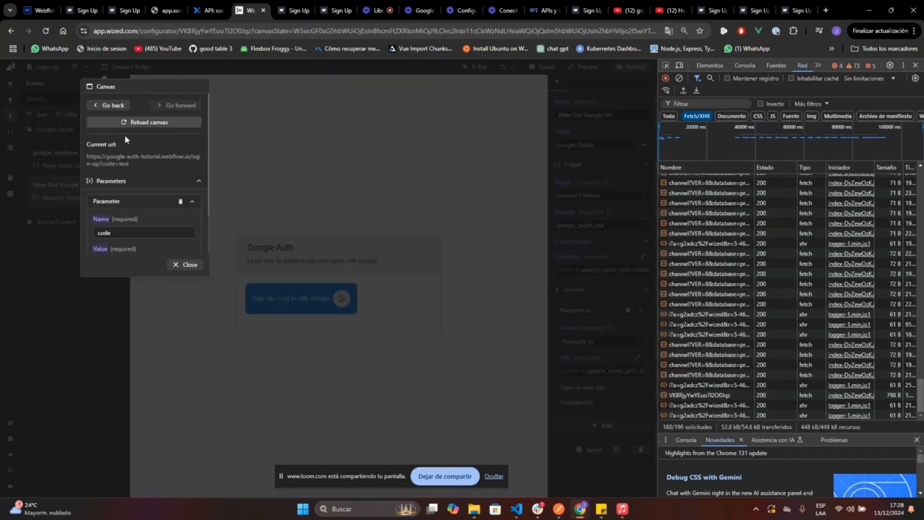
pyautogui.scroll(-1, 125, 136)
pyautogui.click(180, 157)
pyautogui.click(189, 220)
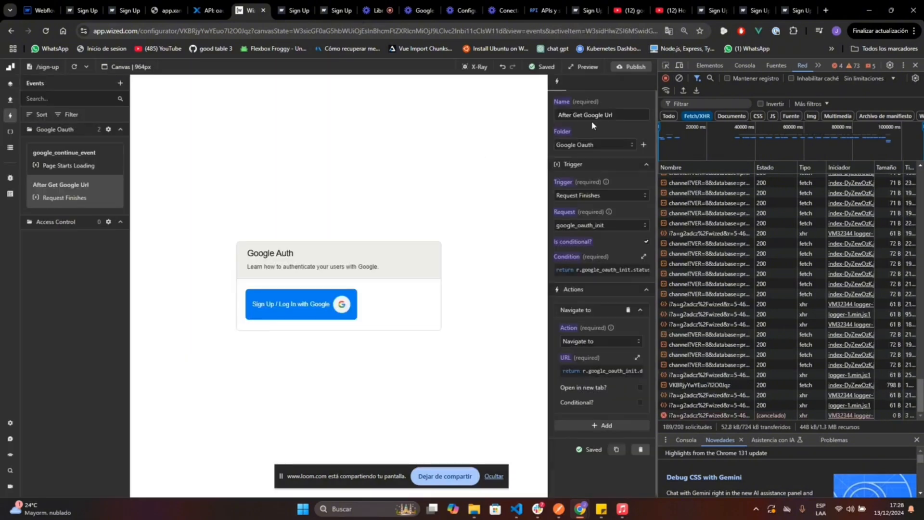
# Step: Republish, close the old sign-up tab, and open the live sign-up page anew
pyautogui.click(619, 68)
pyautogui.click(623, 192)
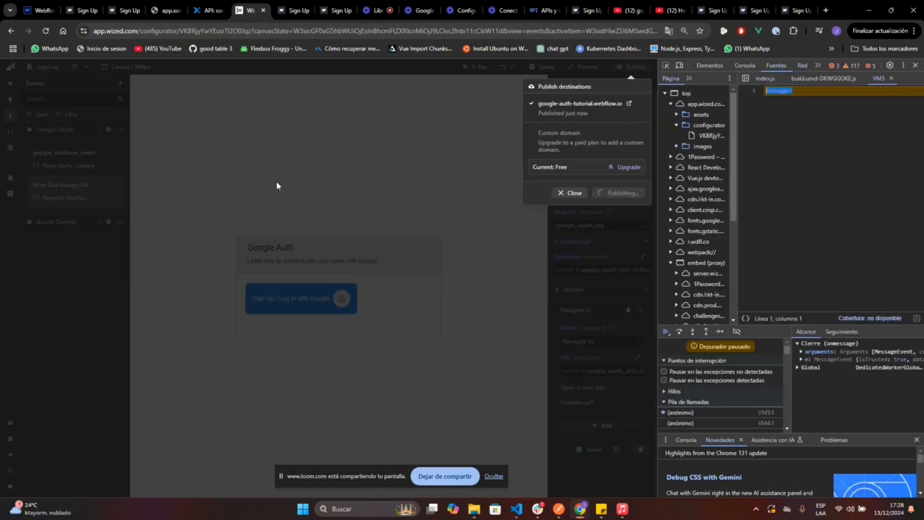
pyautogui.middleClick(296, 11)
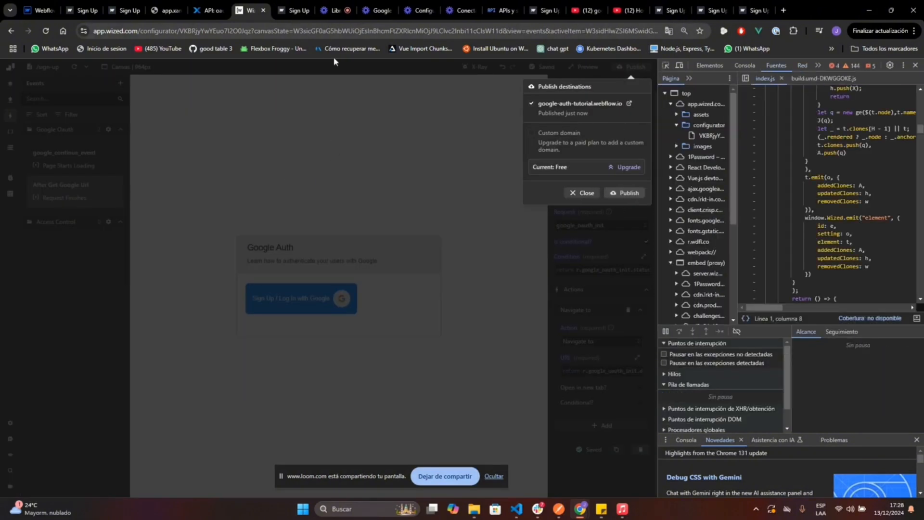
pyautogui.click(628, 103)
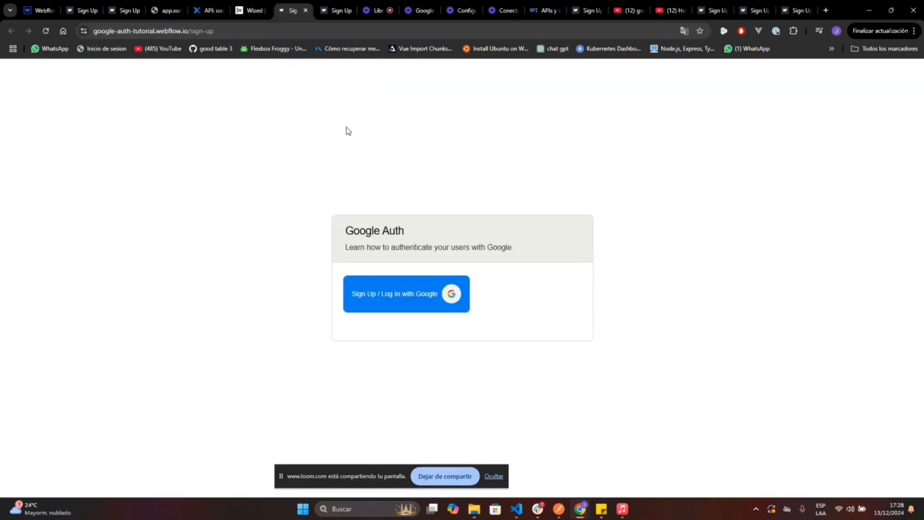
# Step: Start Google sign-in on the live page and inspect the init and continue responses
pyautogui.press('F12')
pyautogui.click(336, 295)
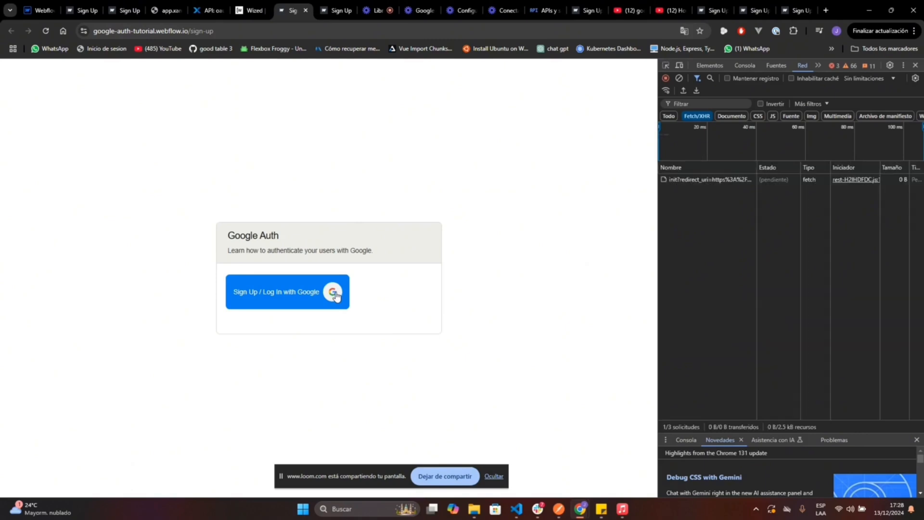
pyautogui.click(684, 181)
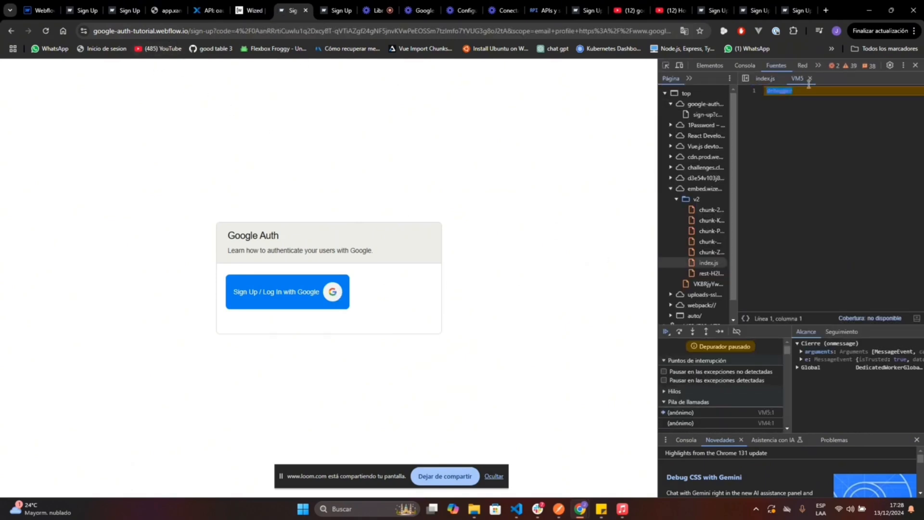
pyautogui.click(802, 65)
pyautogui.click(695, 189)
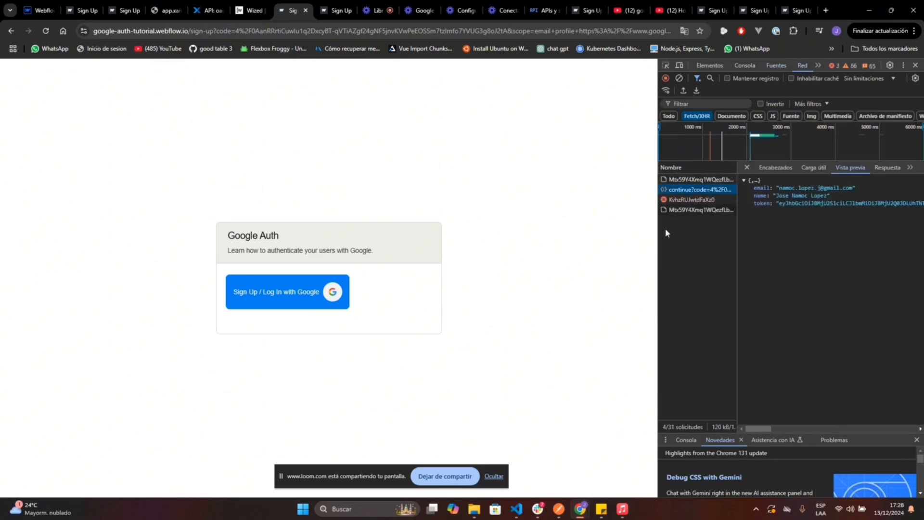
pyautogui.moveTo(659, 235); pyautogui.dragTo(567, 249)
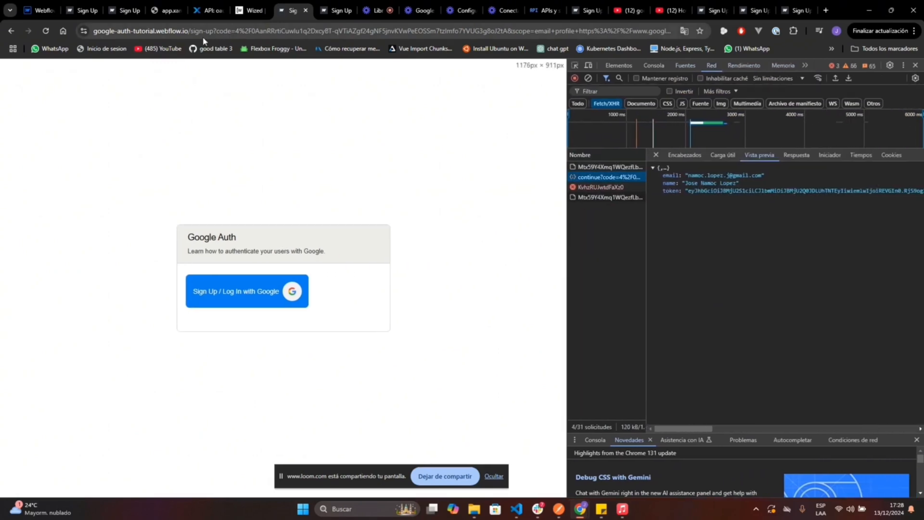
# Step: Enable Preserve log and reload /sign-up with the query string removed
pyautogui.click(636, 78)
pyautogui.click(587, 78)
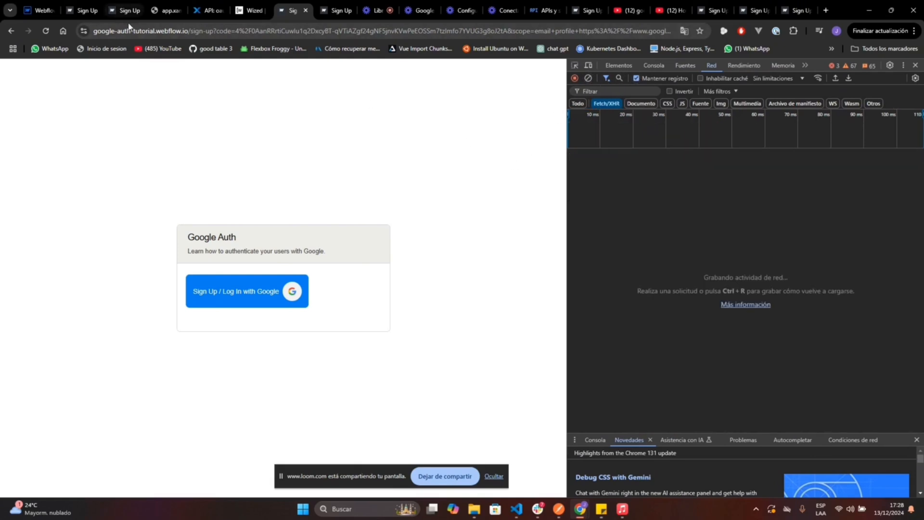
pyautogui.click(189, 32)
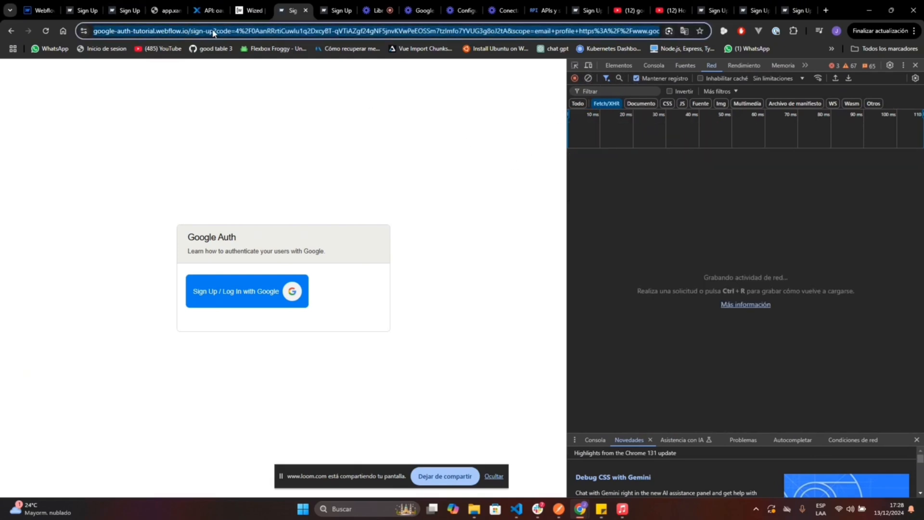
pyautogui.click(212, 32)
pyautogui.moveTo(236, 30); pyautogui.dragTo(759, 35)
pyautogui.press('Delete')
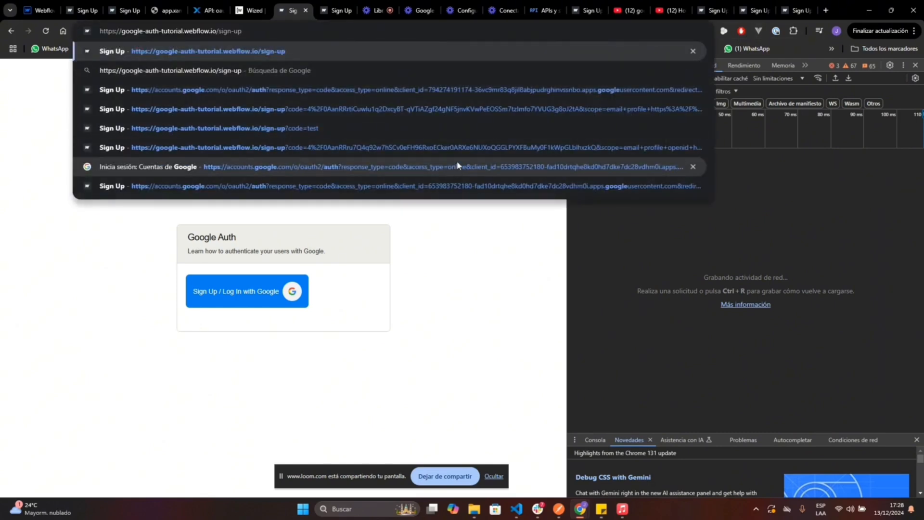
pyautogui.press('Return')
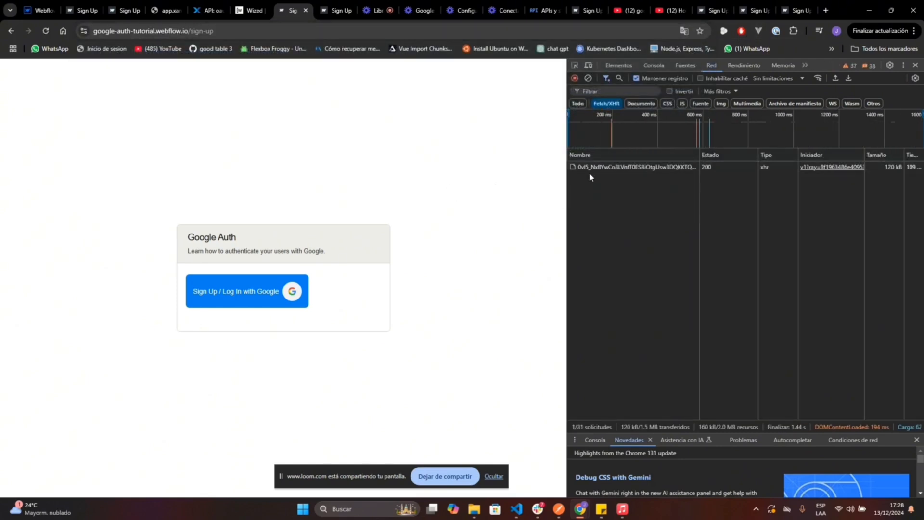
# Step: Sign in with Google again and confirm the continue response returns email, name and token
pyautogui.click(711, 65)
pyautogui.click(289, 293)
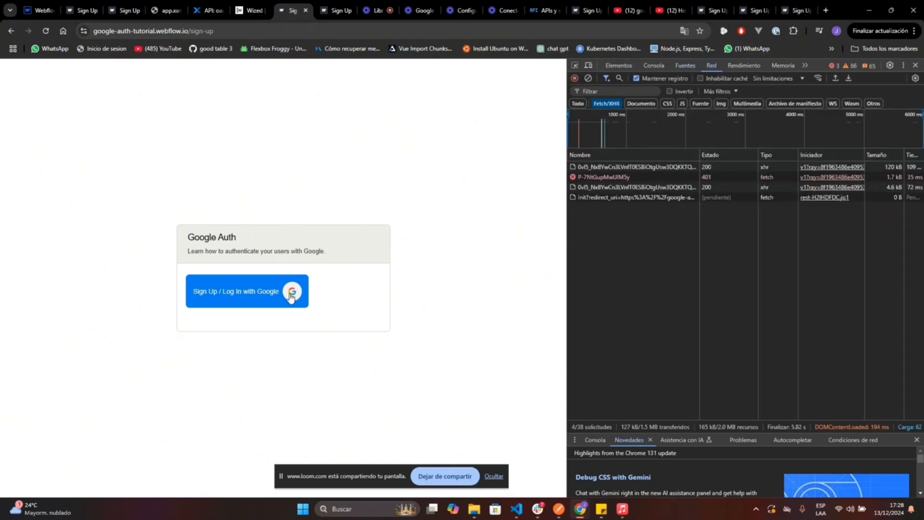
pyautogui.click(583, 198)
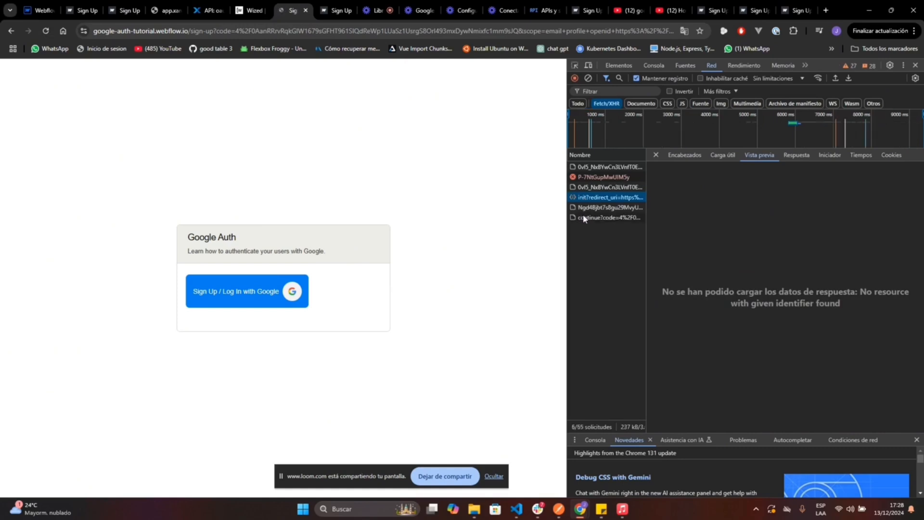
pyautogui.click(711, 66)
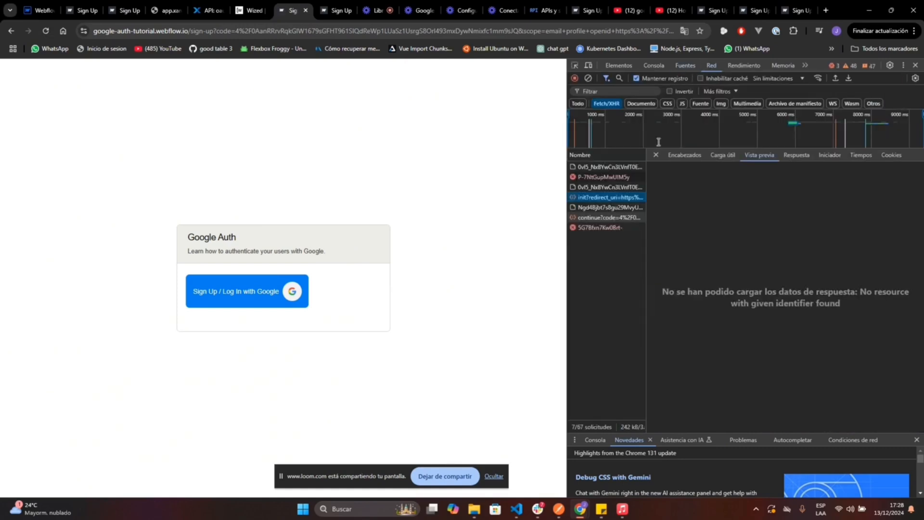
pyautogui.click(609, 217)
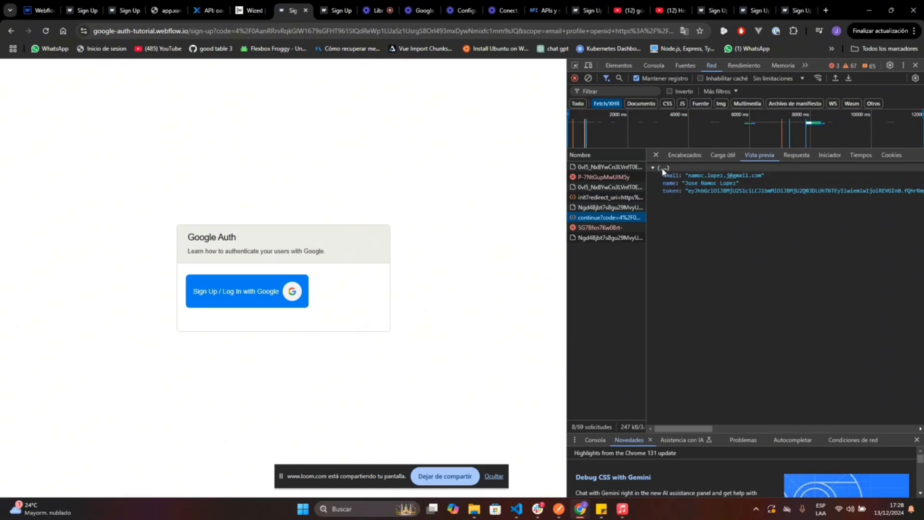
# Step: Back in Wized, open the dashboard page in the page selector
pyautogui.click(378, 11)
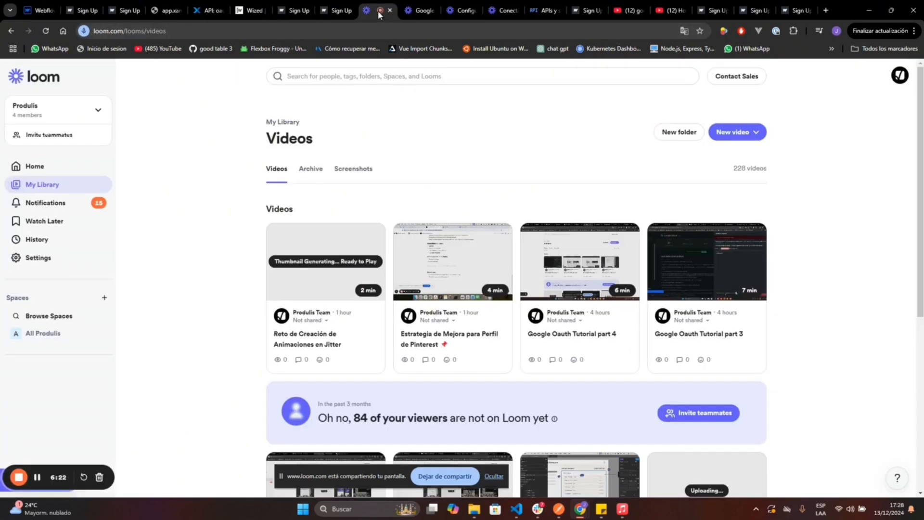
pyautogui.click(296, 10)
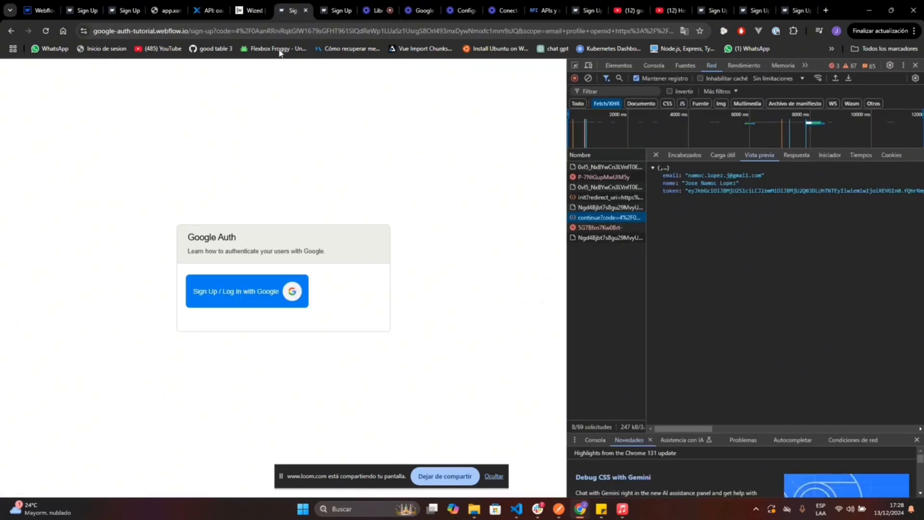
pyautogui.click(251, 10)
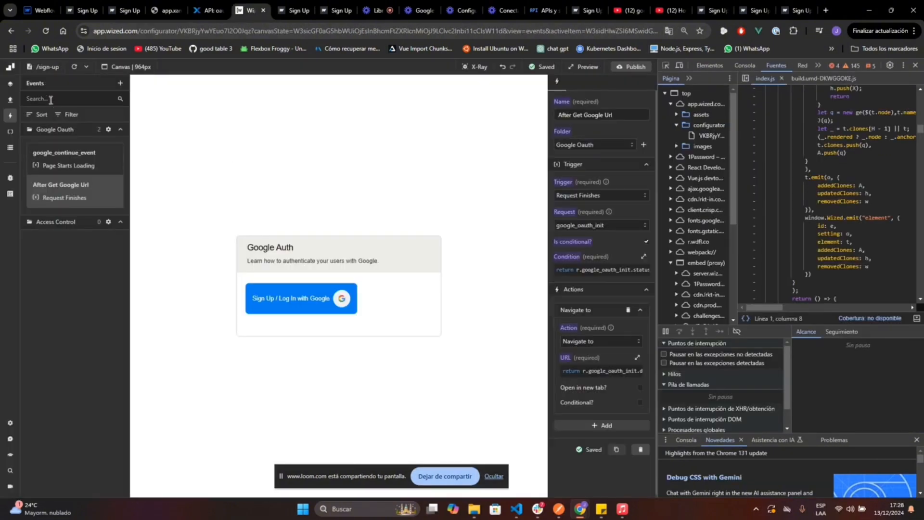
pyautogui.click(46, 67)
pyautogui.click(62, 147)
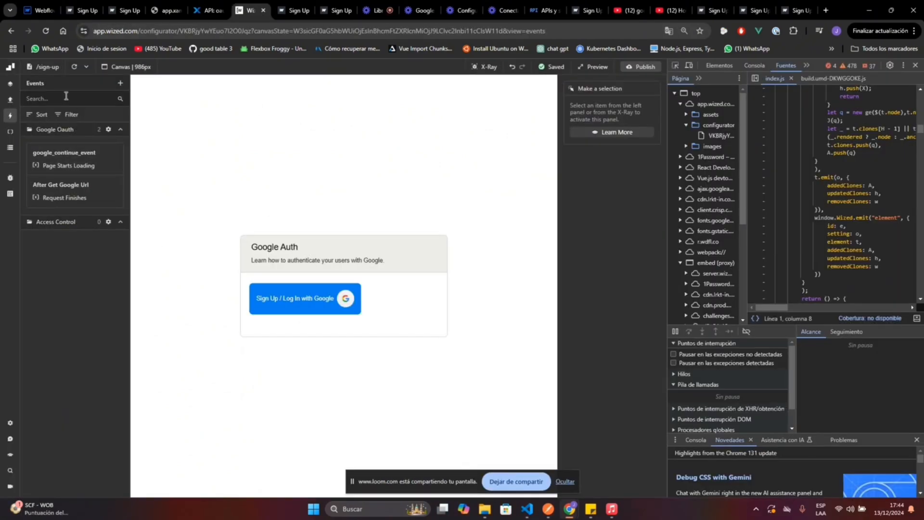
# Step: Switch the editor's page selector to the dashboard page
pyautogui.click(48, 67)
pyautogui.click(64, 144)
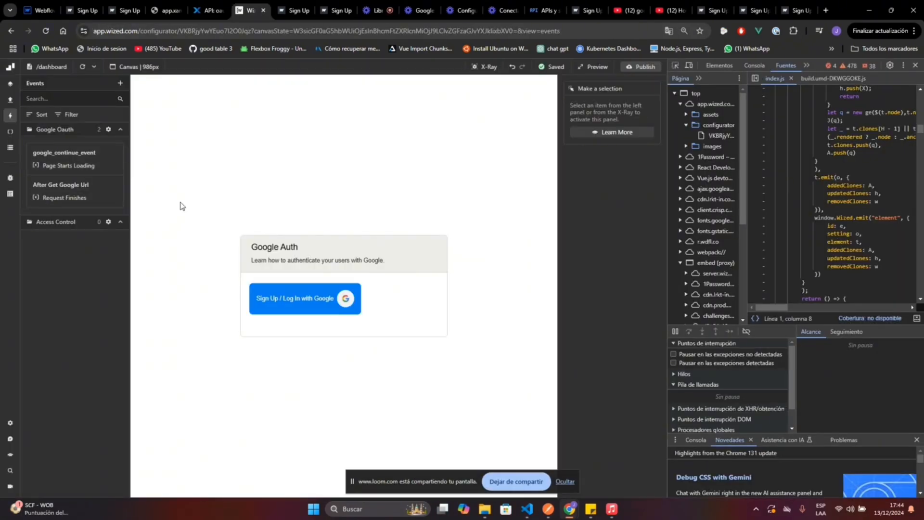
pyautogui.click(63, 73)
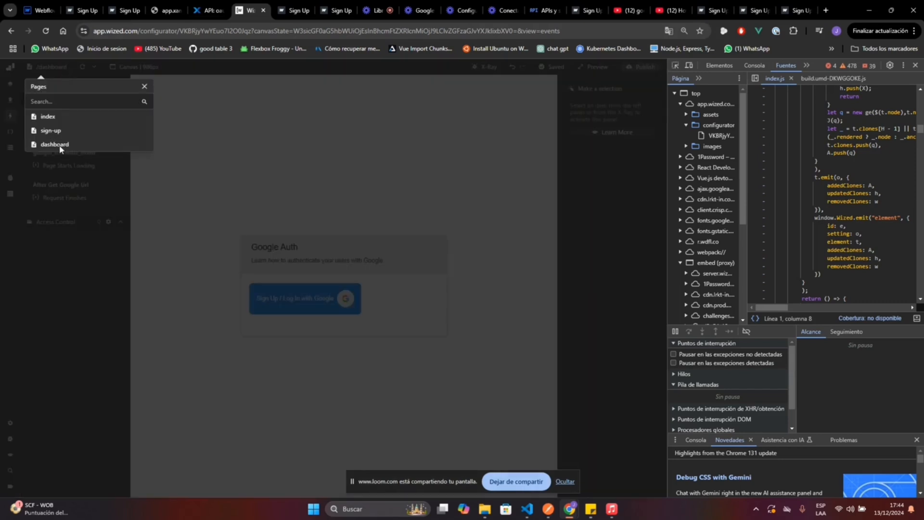
pyautogui.click(54, 131)
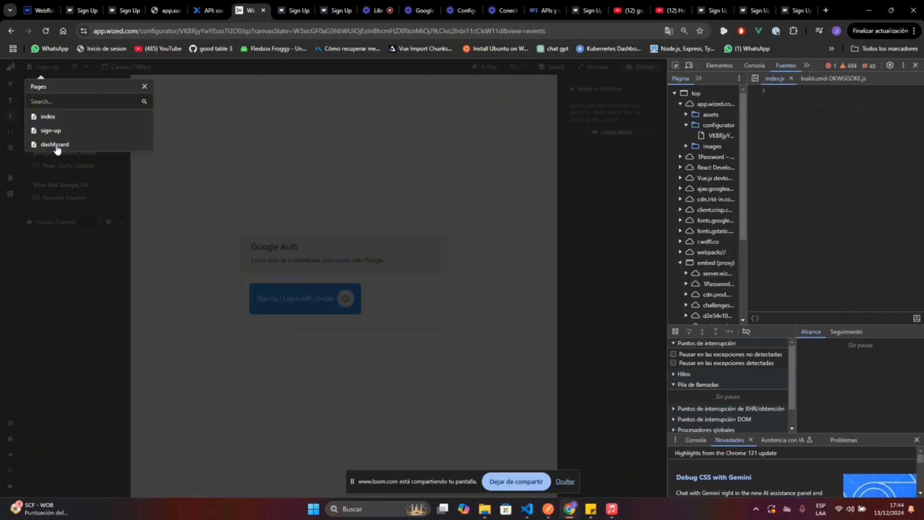
pyautogui.click(55, 144)
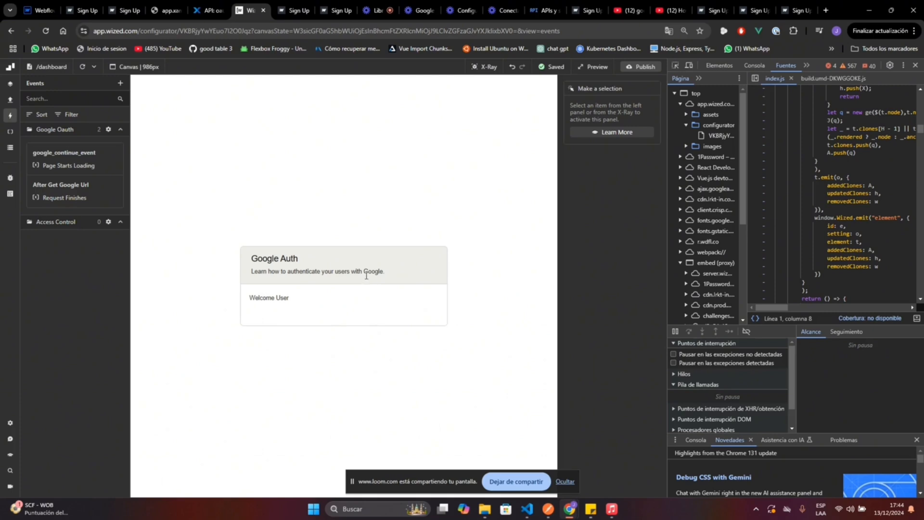
# Step: Collapse the Google Oauth and Access Control folders and start a new event
pyautogui.click(121, 129)
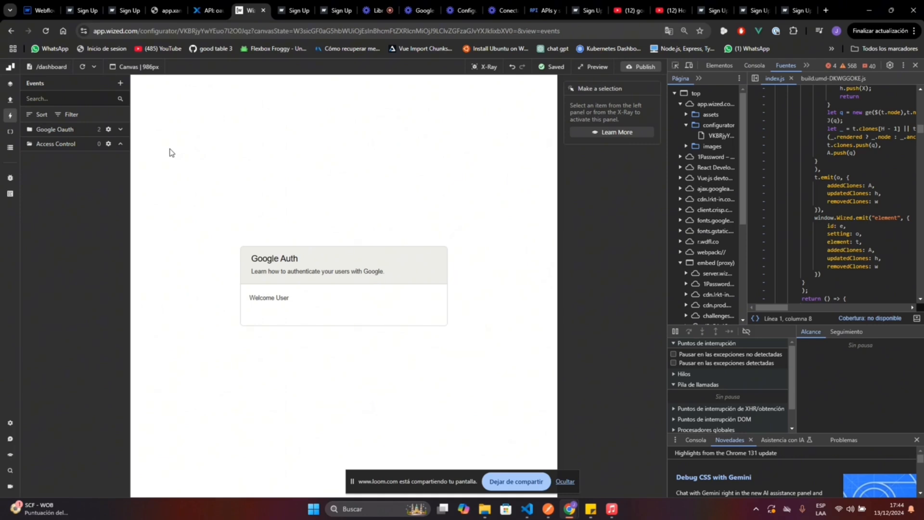
pyautogui.click(118, 148)
pyautogui.click(121, 83)
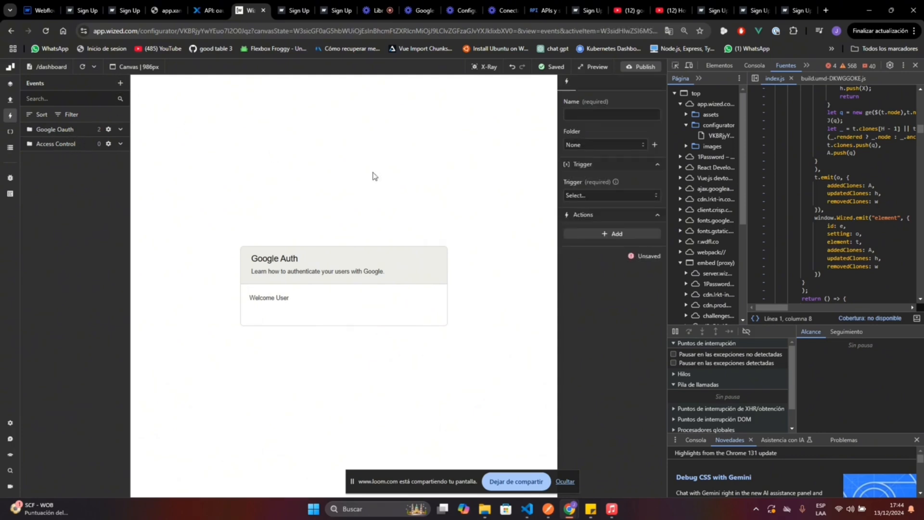
# Step: Name the event Verify Token in Access Control, triggered when the page starts loading
pyautogui.click(606, 116)
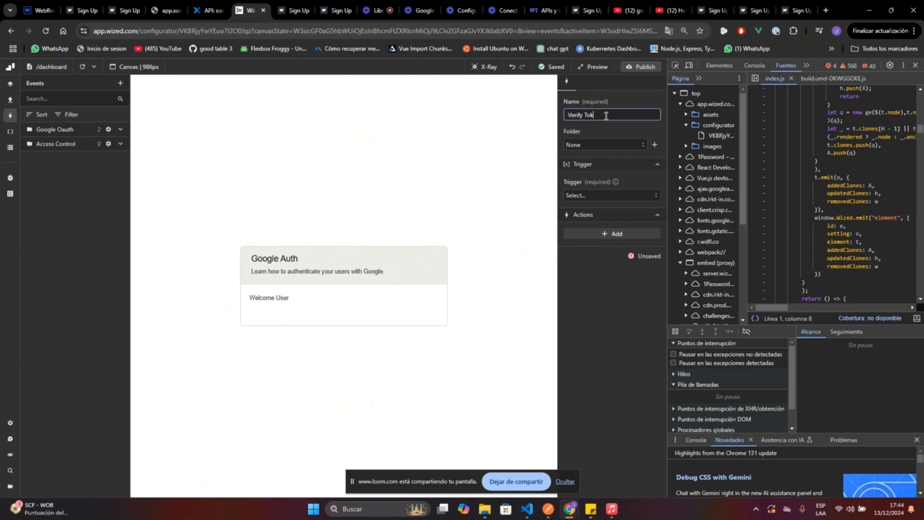
pyautogui.click(608, 144)
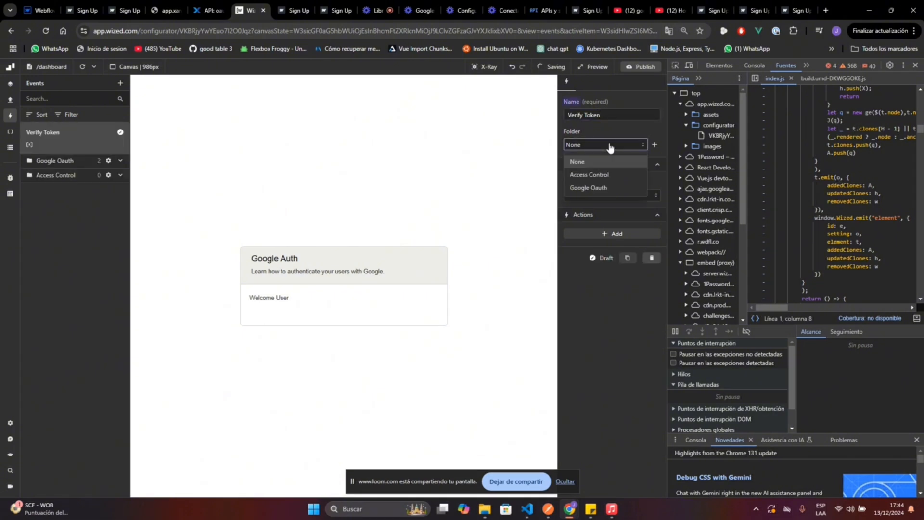
pyautogui.click(596, 174)
pyautogui.click(606, 195)
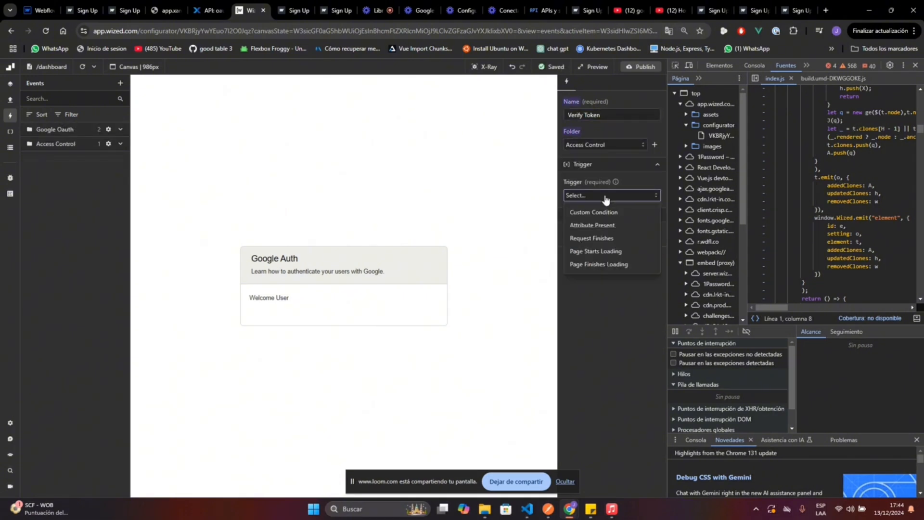
pyautogui.click(602, 252)
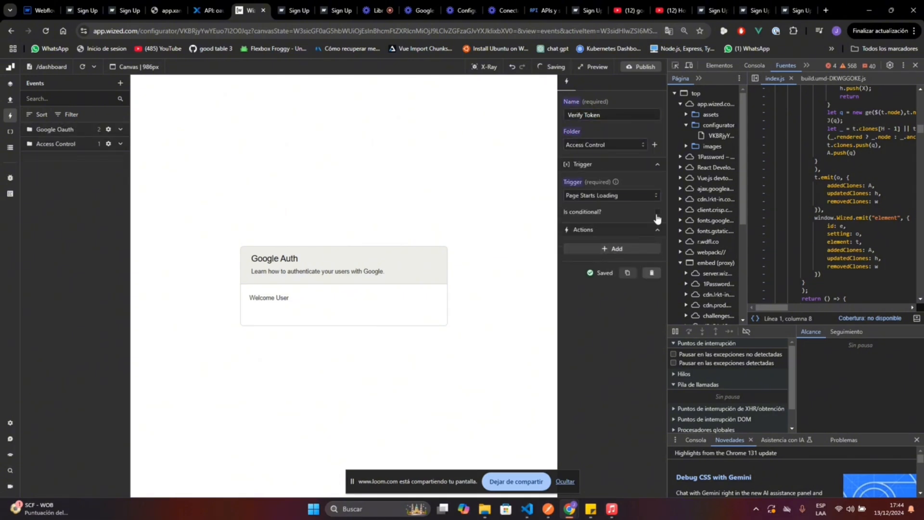
# Step: Make it conditional on n.path == '/dashboard' && c.token == null
pyautogui.click(657, 212)
pyautogui.click(608, 240)
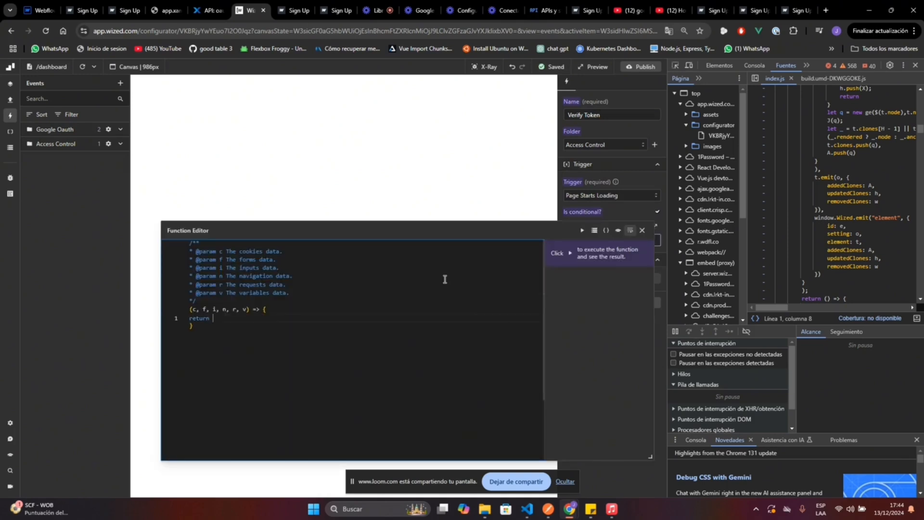
pyautogui.write("n.path == '/")
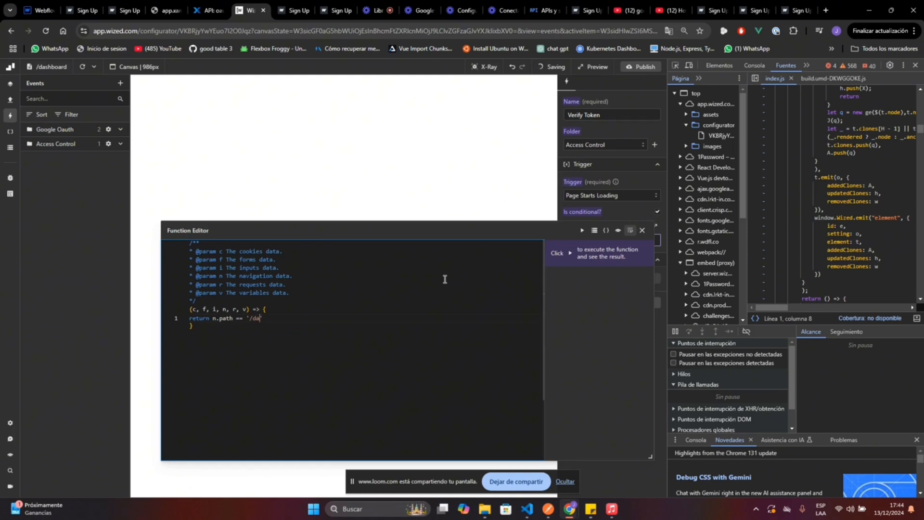
pyautogui.write("dashboard' && c.tojen")
pyautogui.press('BackSpace')
pyautogui.write('ken == nu')
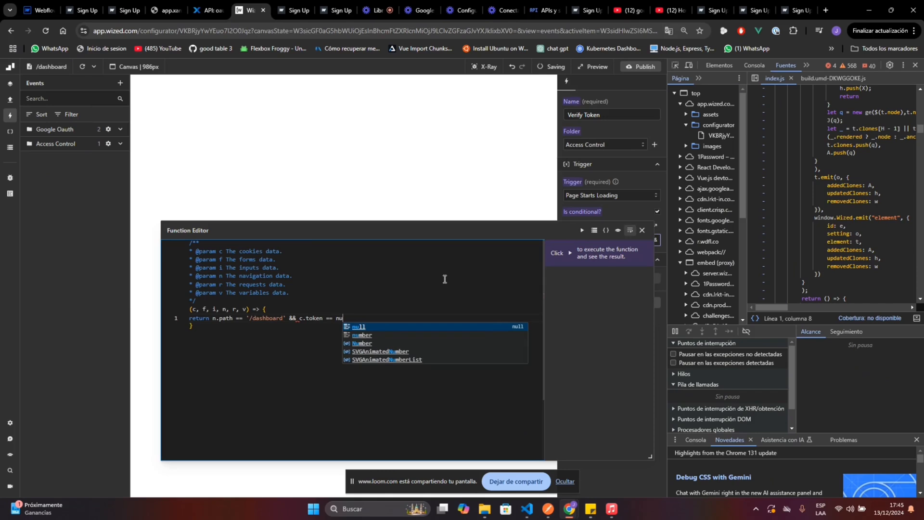
pyautogui.write('ll')
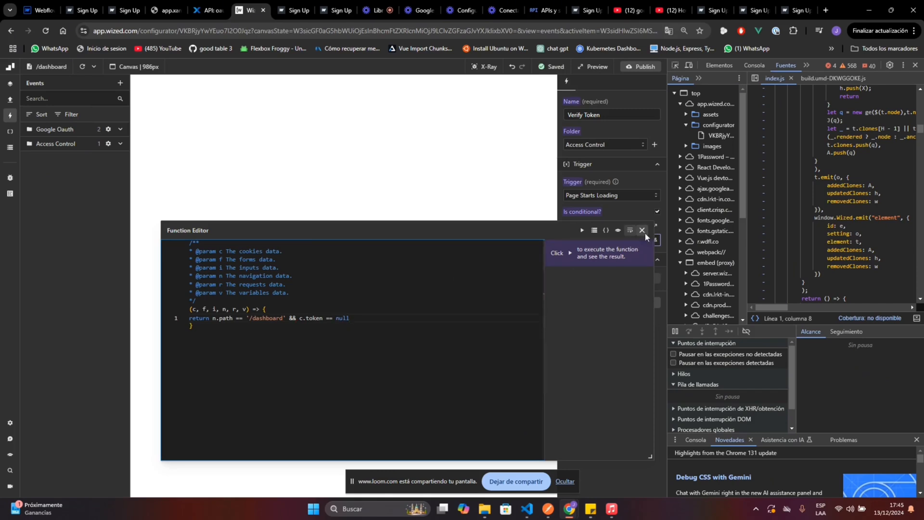
pyautogui.click(642, 230)
# Step: Add a Navigate to action with URL '/sign-up', then switch the canvas to the sign-up page
pyautogui.click(616, 312)
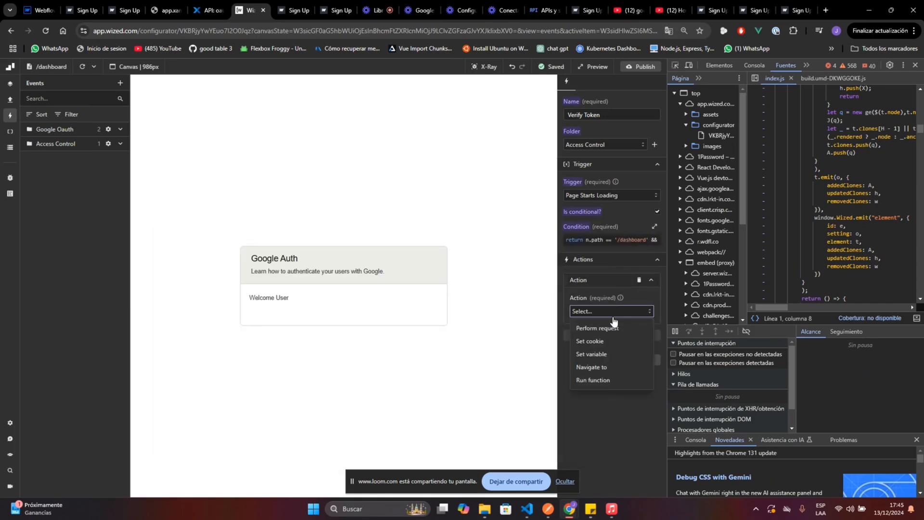
pyautogui.click(605, 368)
pyautogui.click(590, 343)
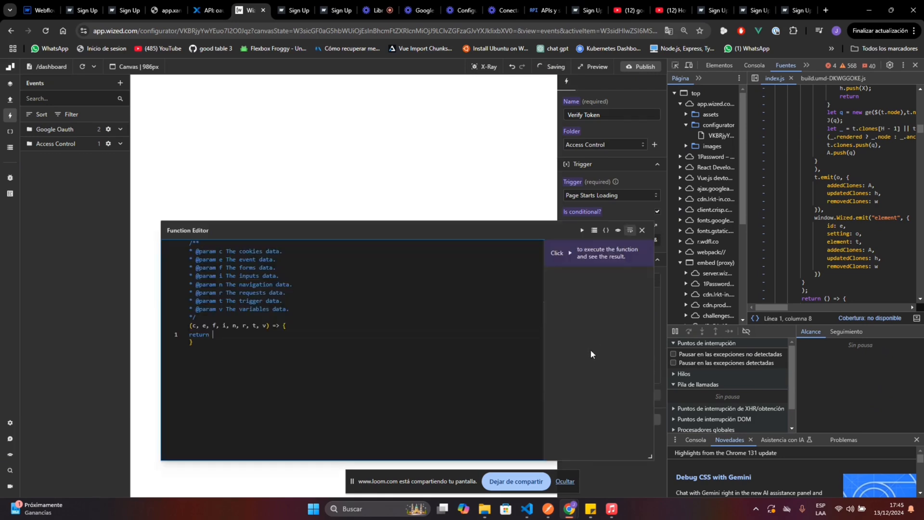
pyautogui.write("'/sign-")
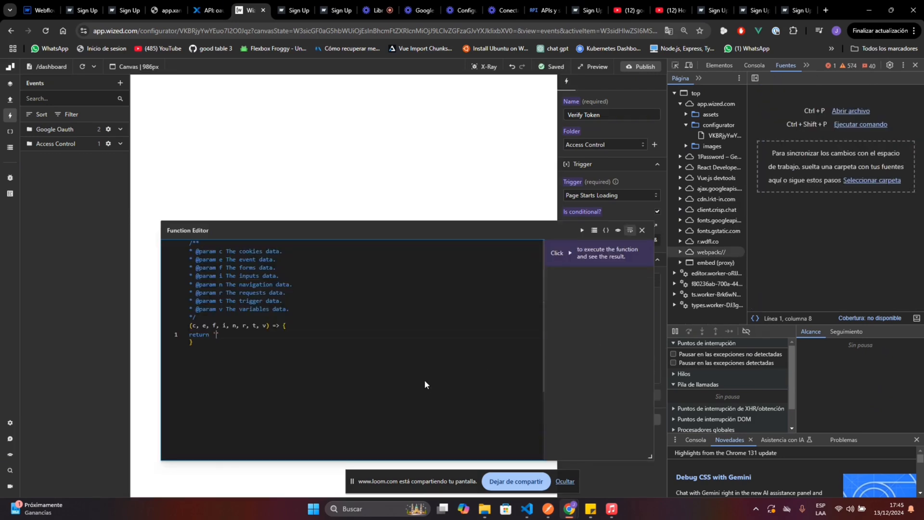
pyautogui.write('up')
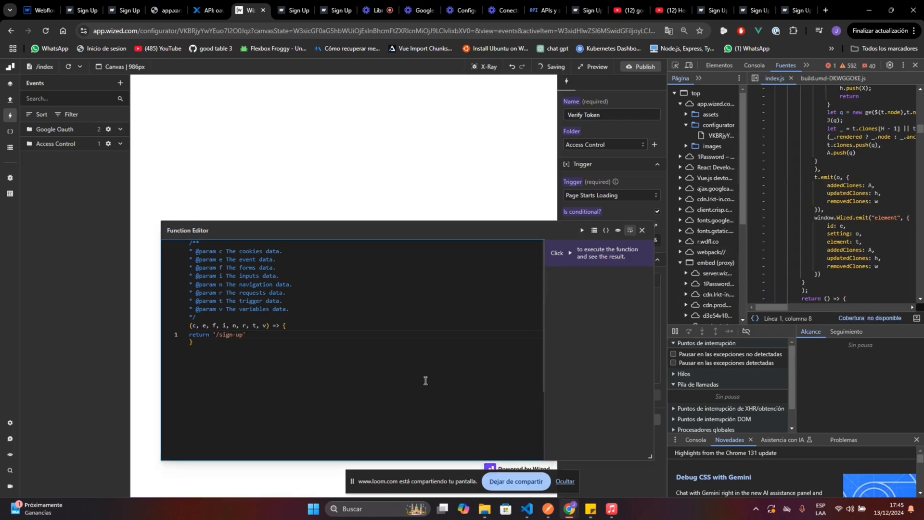
pyautogui.click(642, 229)
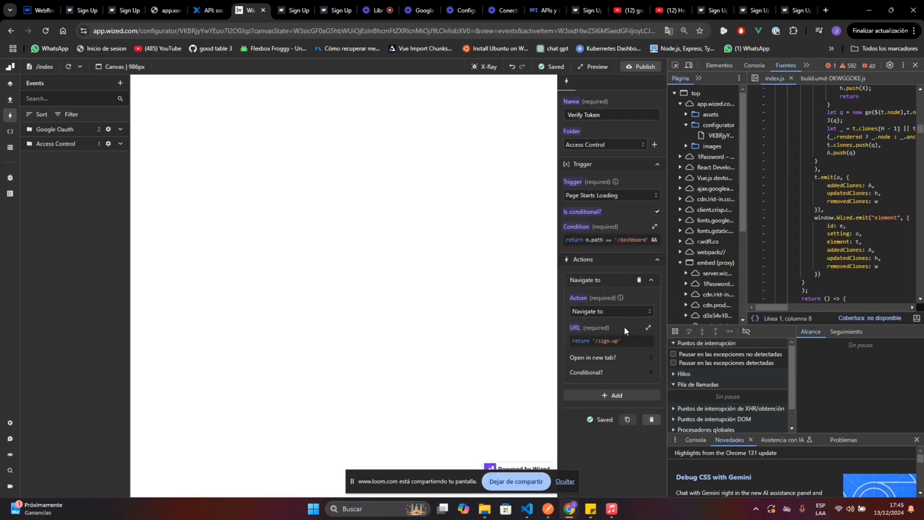
pyautogui.click(42, 66)
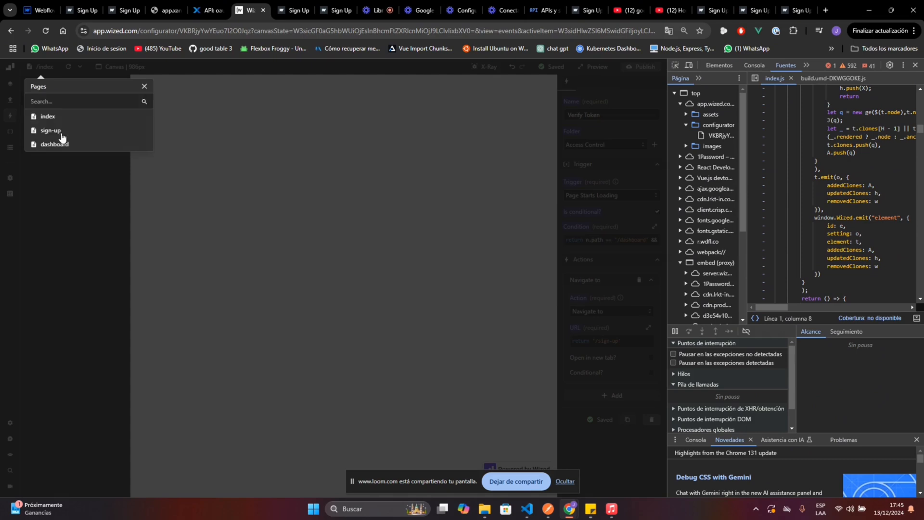
pyautogui.click(61, 134)
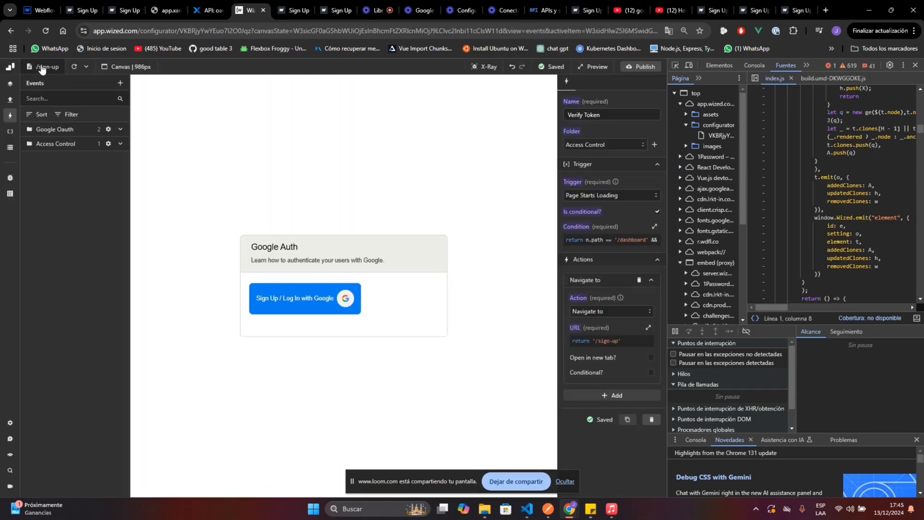
# Step: Show the sign-up page and review the c.token check in Verify Token's condition
pyautogui.click(42, 66)
pyautogui.click(55, 144)
pyautogui.moveTo(666, 290); pyautogui.dragTo(690, 290)
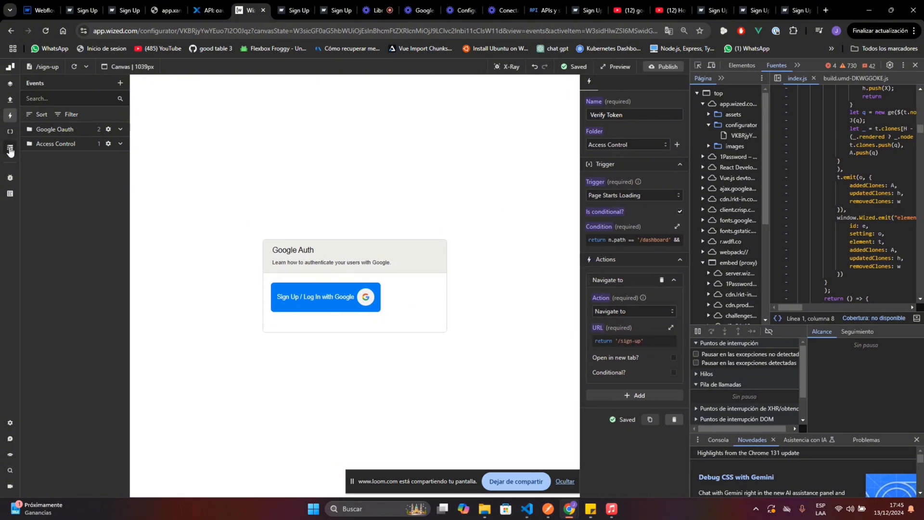
pyautogui.click(630, 241)
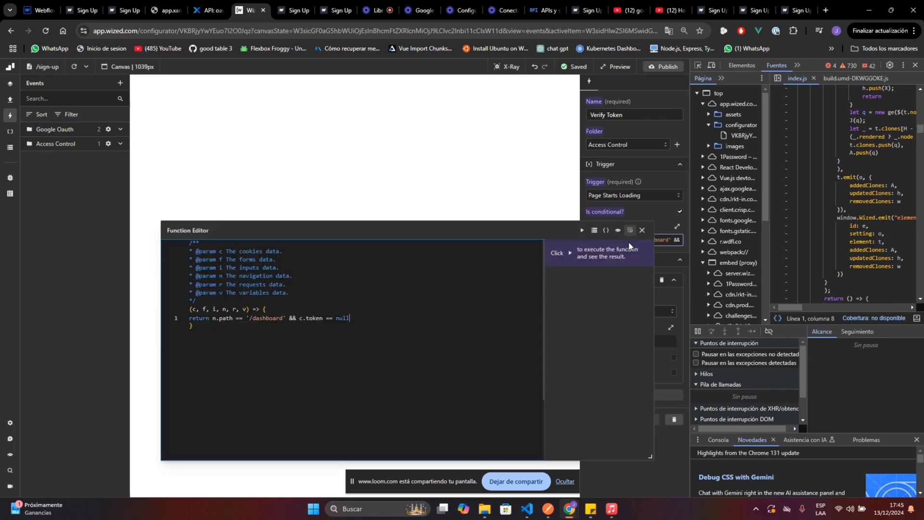
pyautogui.moveTo(300, 318); pyautogui.dragTo(321, 322)
pyautogui.click(319, 339)
pyautogui.doubleClick(318, 322)
pyautogui.click(642, 231)
# Step: Add a cookie named token in the Data Store
pyautogui.click(10, 147)
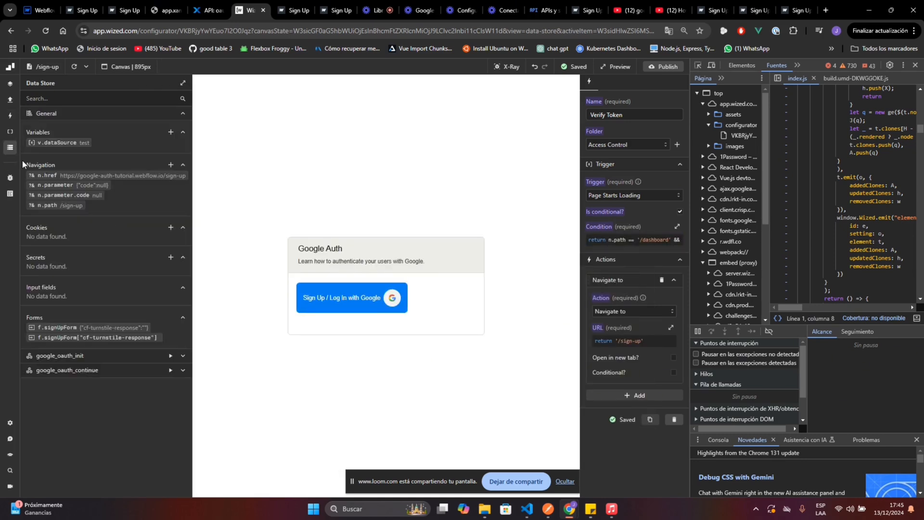
pyautogui.click(171, 227)
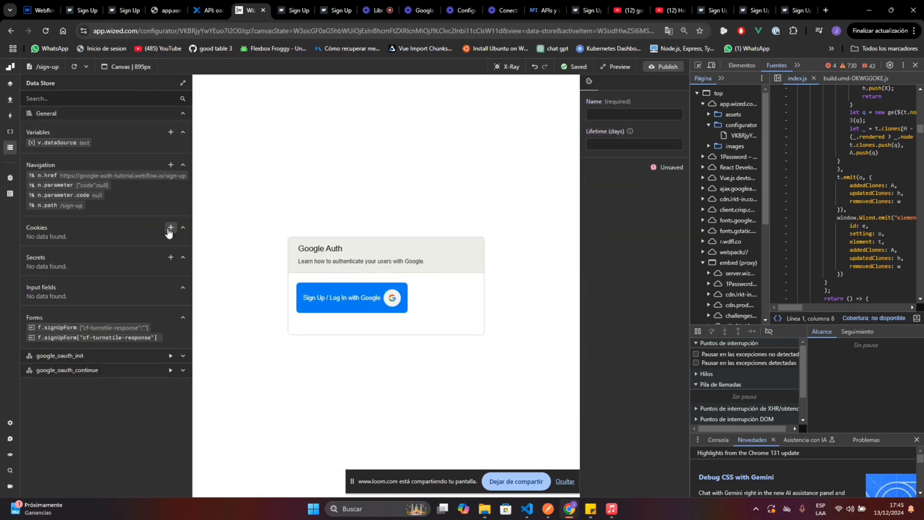
pyautogui.click(604, 116)
pyautogui.write('to')
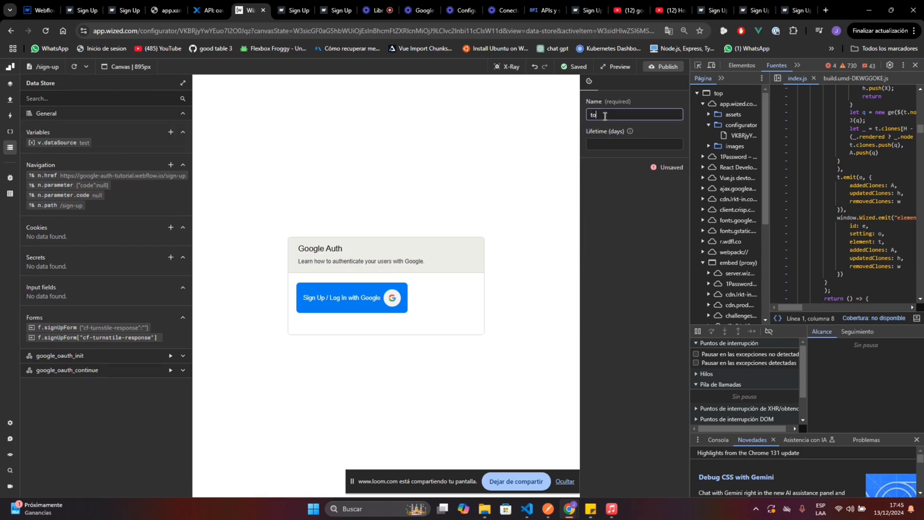
pyautogui.write('ken')
pyautogui.press('Return')
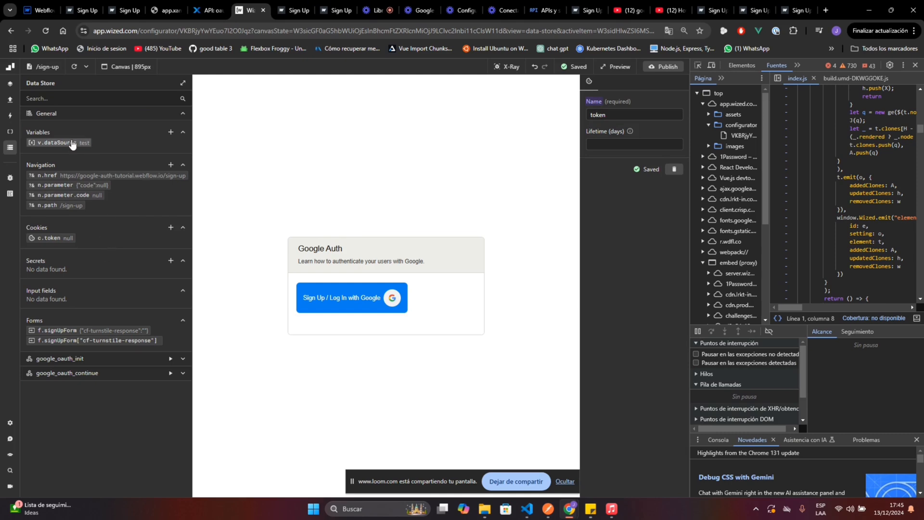
# Step: Add a userName variable persisted in Session Storage, then return to Events
pyautogui.click(170, 132)
pyautogui.click(595, 116)
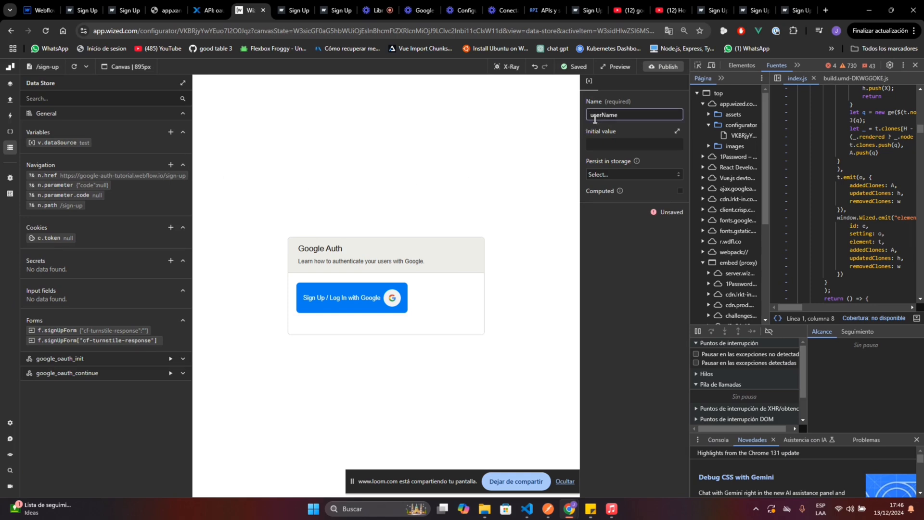
pyautogui.click(610, 175)
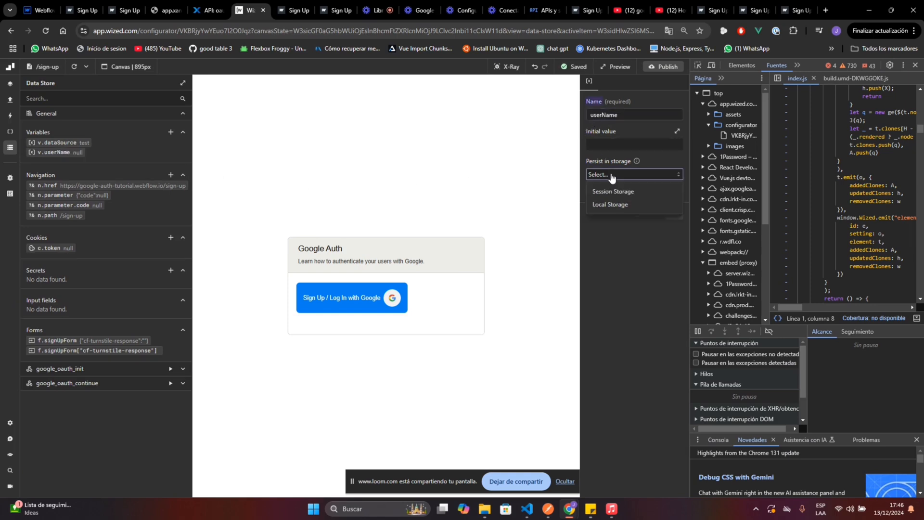
pyautogui.click(613, 191)
pyautogui.moveTo(684, 269); pyautogui.dragTo(686, 265)
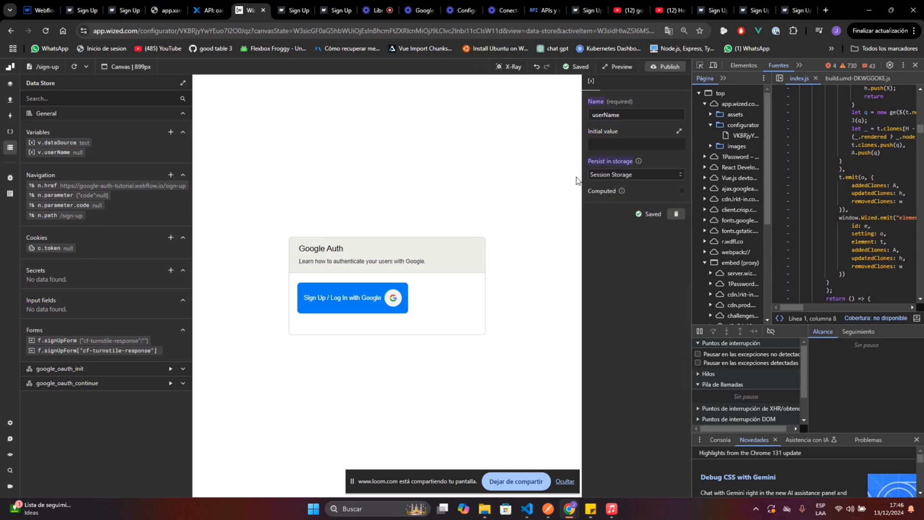
pyautogui.click(12, 117)
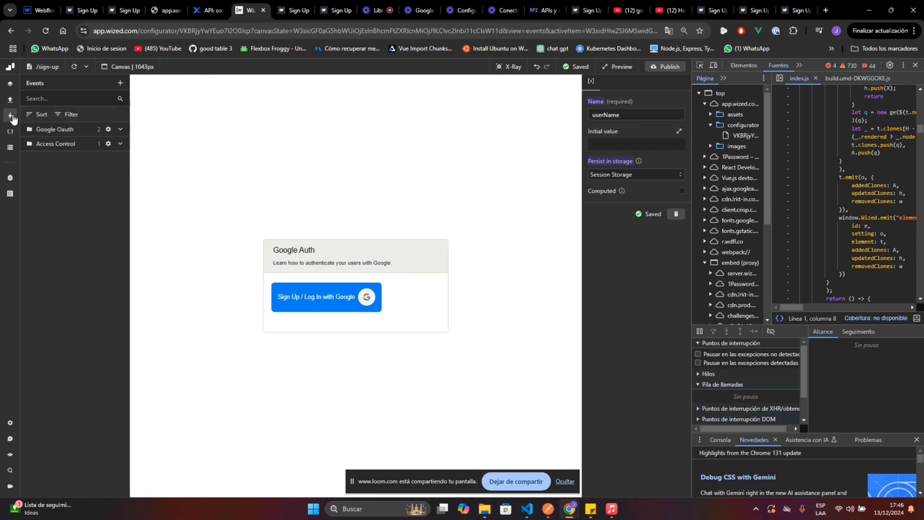
# Step: Create a new event named after_google_continue in the Google Oauth folder
pyautogui.click(121, 143)
pyautogui.click(120, 143)
pyautogui.click(121, 144)
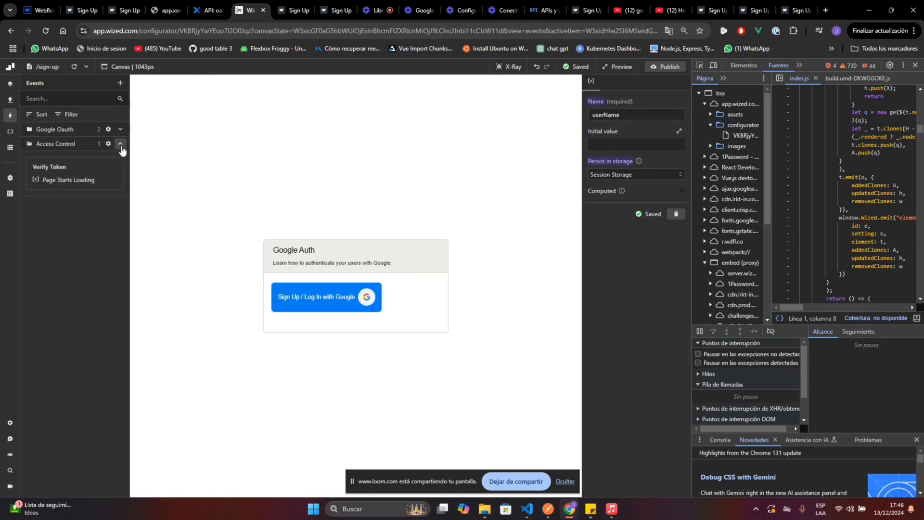
pyautogui.click(120, 144)
pyautogui.click(121, 129)
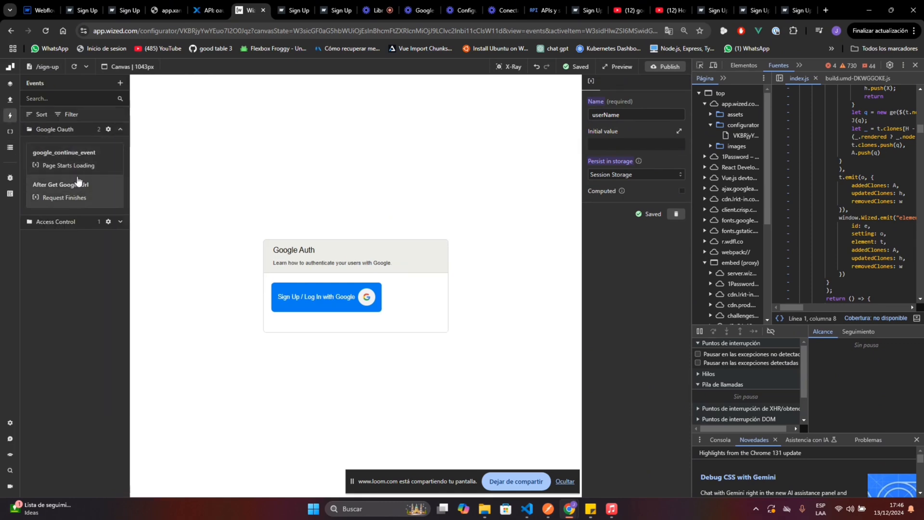
pyautogui.click(119, 84)
pyautogui.click(597, 115)
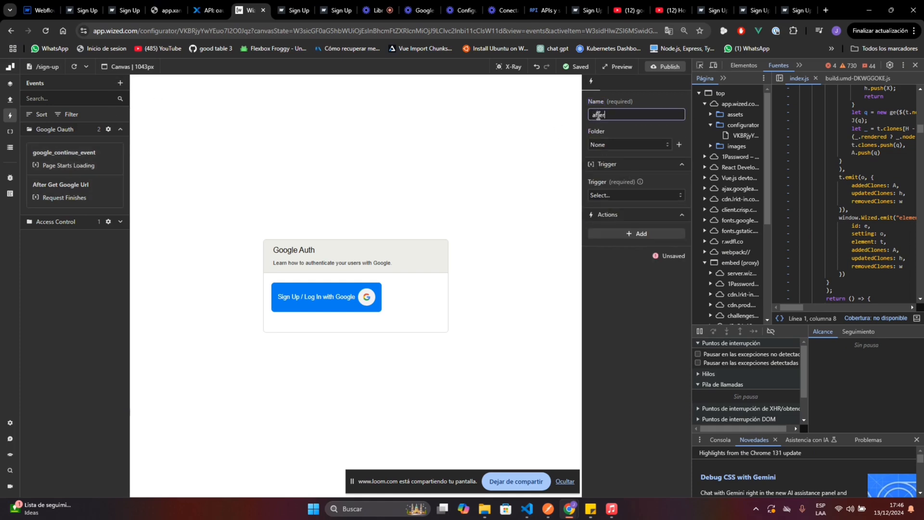
pyautogui.write('after_google_comntinue')
pyautogui.click(634, 144)
pyautogui.click(629, 187)
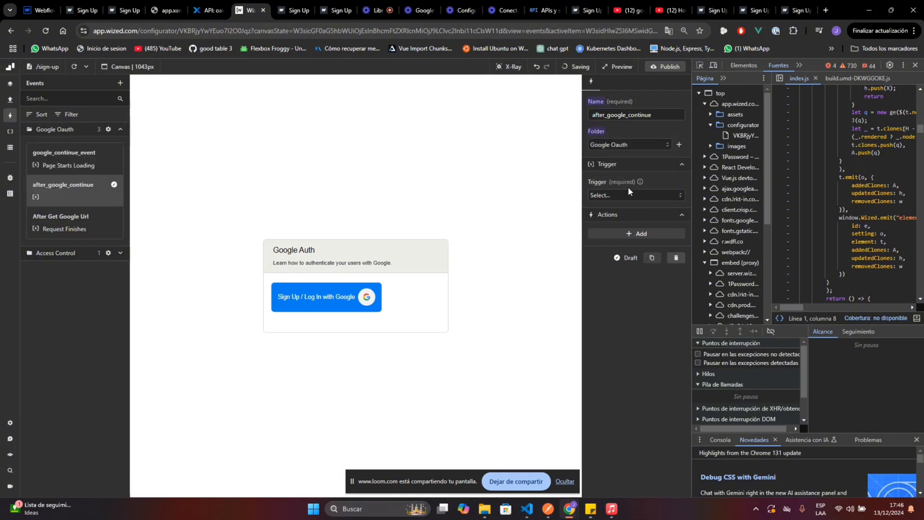
# Step: Trigger the event when google_oauth_continue finishes, only if its status == 200
pyautogui.click(631, 196)
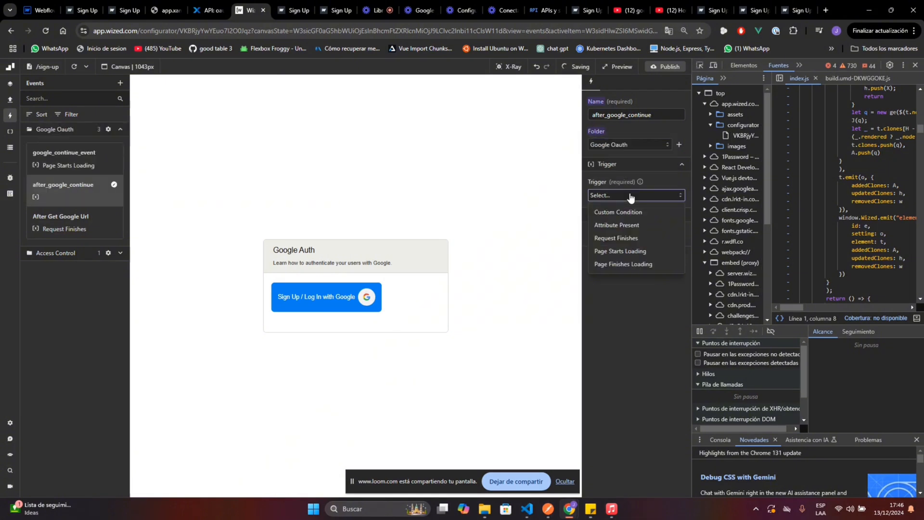
pyautogui.click(623, 239)
pyautogui.click(635, 226)
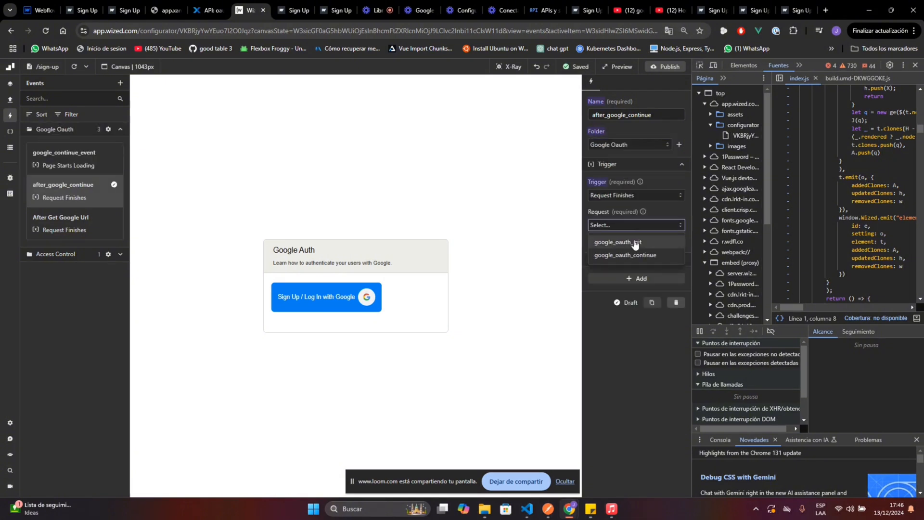
pyautogui.click(634, 255)
pyautogui.click(681, 241)
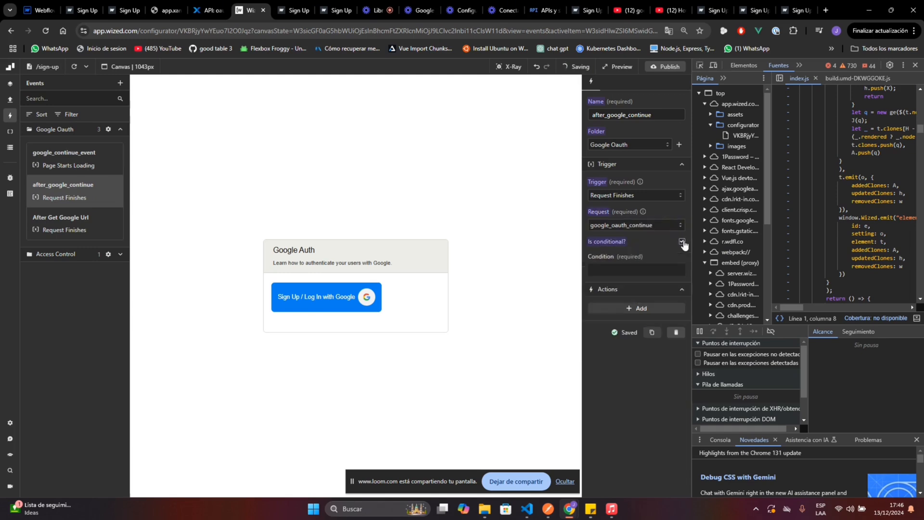
pyautogui.click(625, 270)
pyautogui.write('r.')
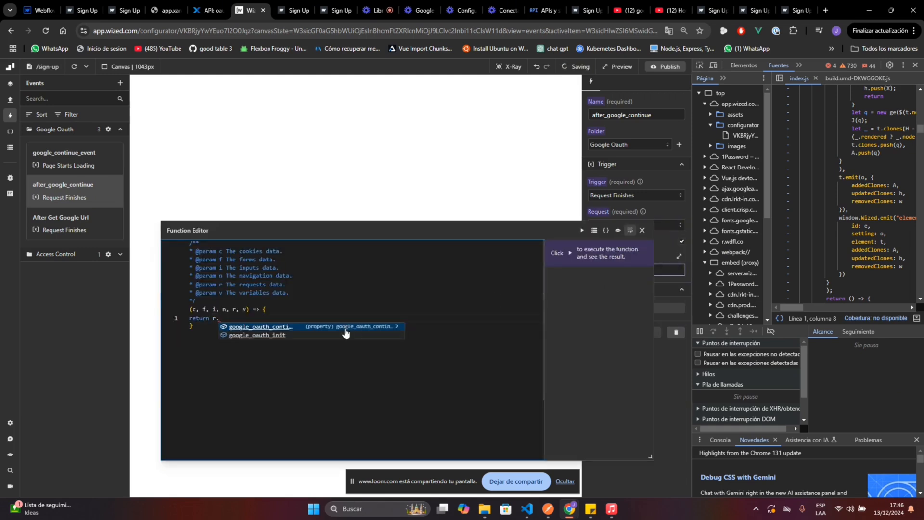
pyautogui.click(345, 328)
pyautogui.write('.s')
pyautogui.click(345, 327)
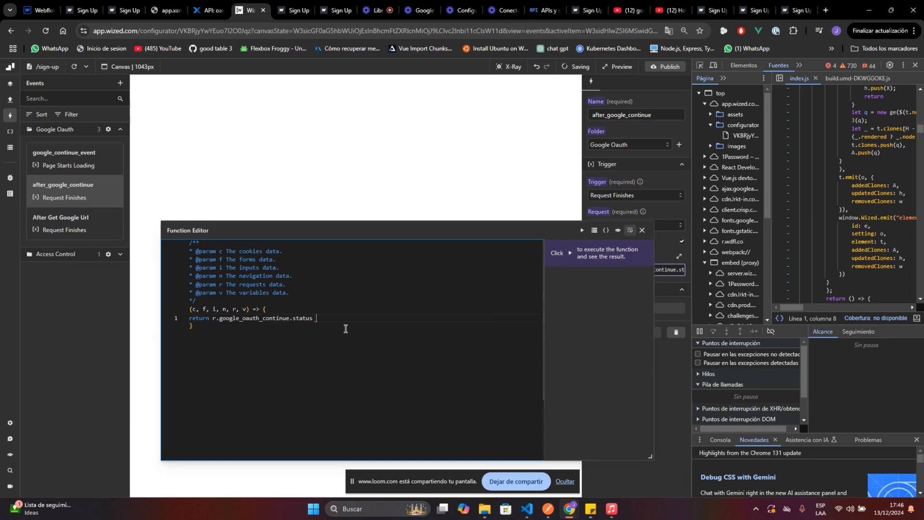
pyautogui.write('== 200')
pyautogui.click(641, 230)
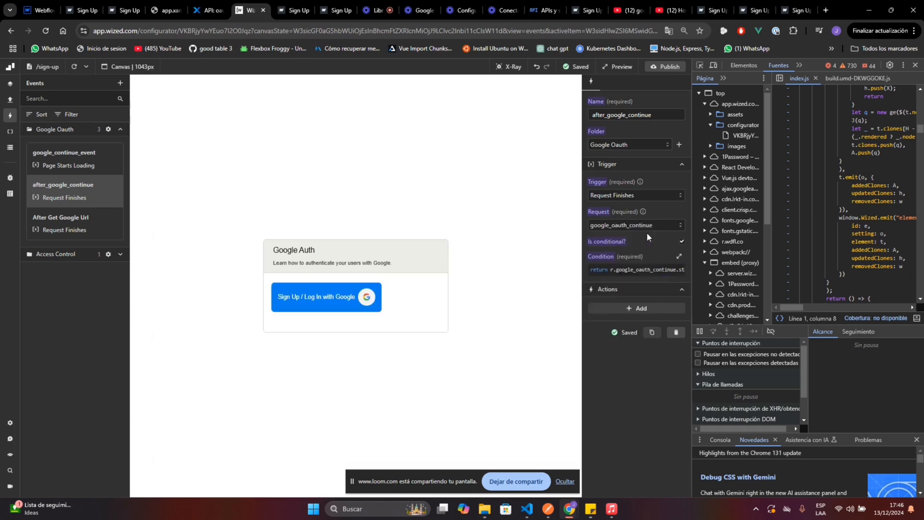
# Step: Add a Set cookie action storing r.google_oauth_continue.data.token in the token cookie
pyautogui.click(635, 308)
pyautogui.click(632, 341)
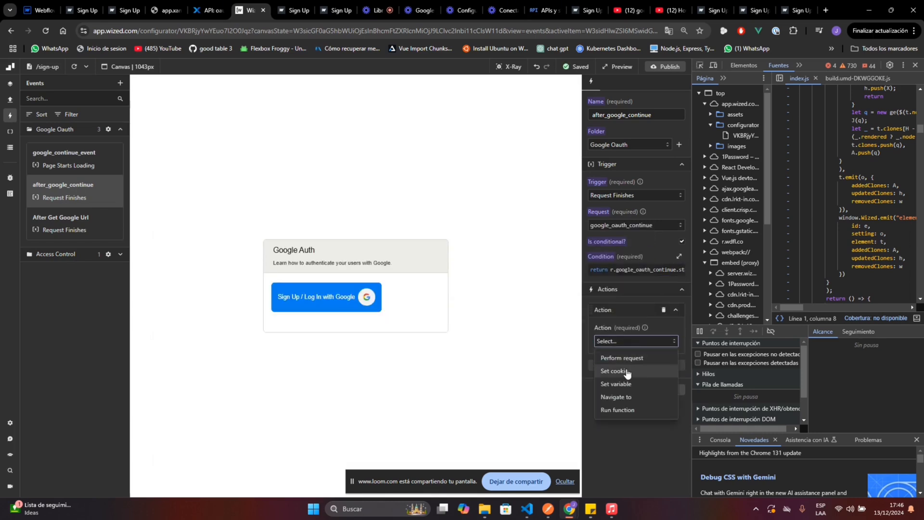
pyautogui.click(626, 371)
pyautogui.click(628, 371)
pyautogui.click(628, 384)
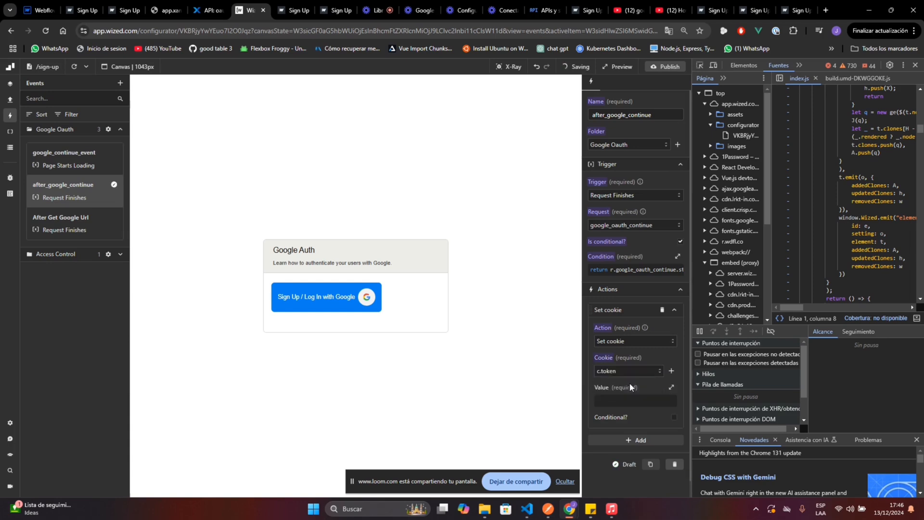
pyautogui.click(631, 401)
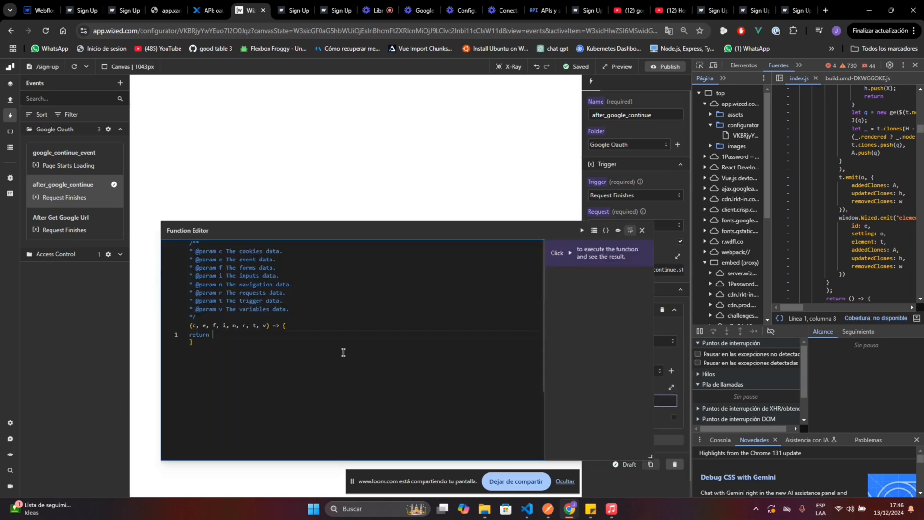
pyautogui.write('r.')
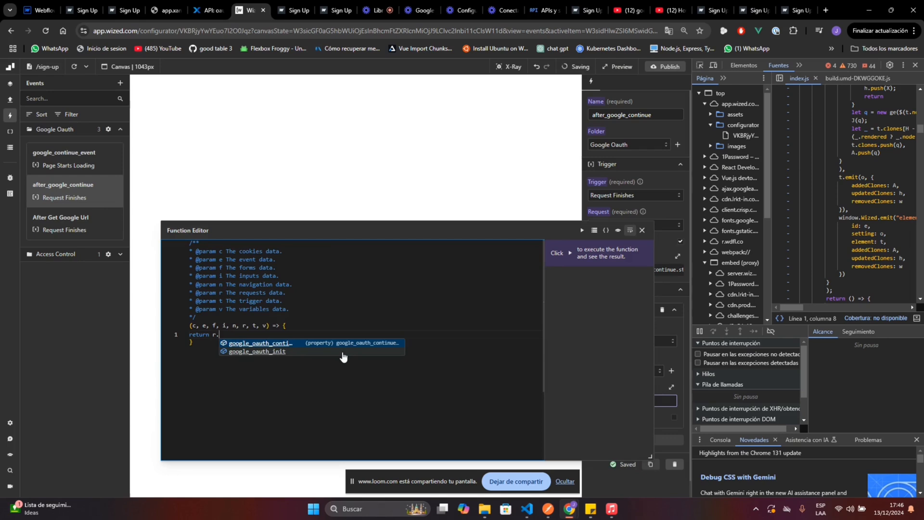
pyautogui.press('Return')
pyautogui.write('.data.token')
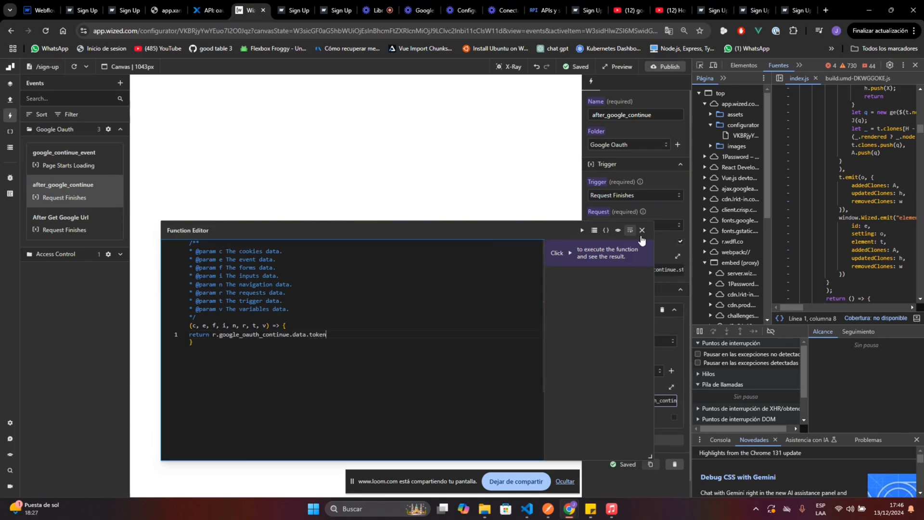
pyautogui.press('Escape')
# Step: Add a Navigate to action whose destination URL returns '/dashboard'
pyautogui.scroll(-1, 644, 289)
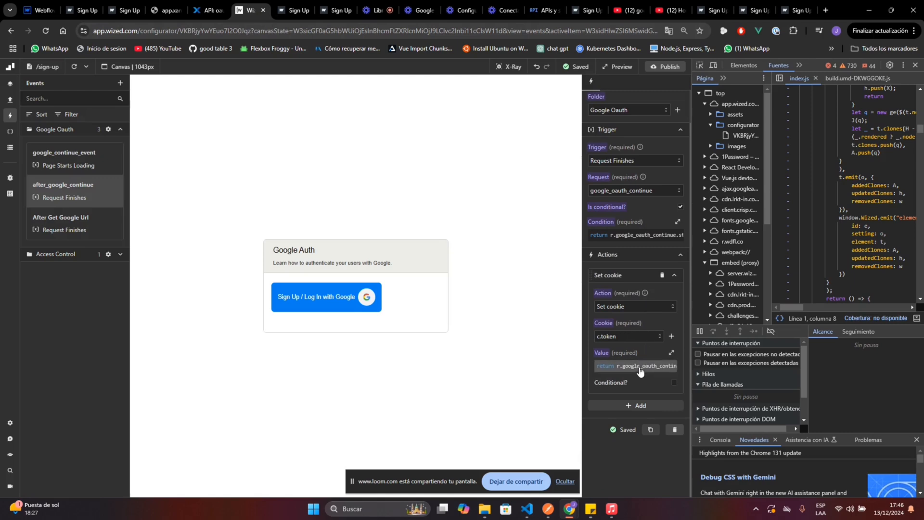
pyautogui.click(635, 406)
pyautogui.scroll(-2, 635, 410)
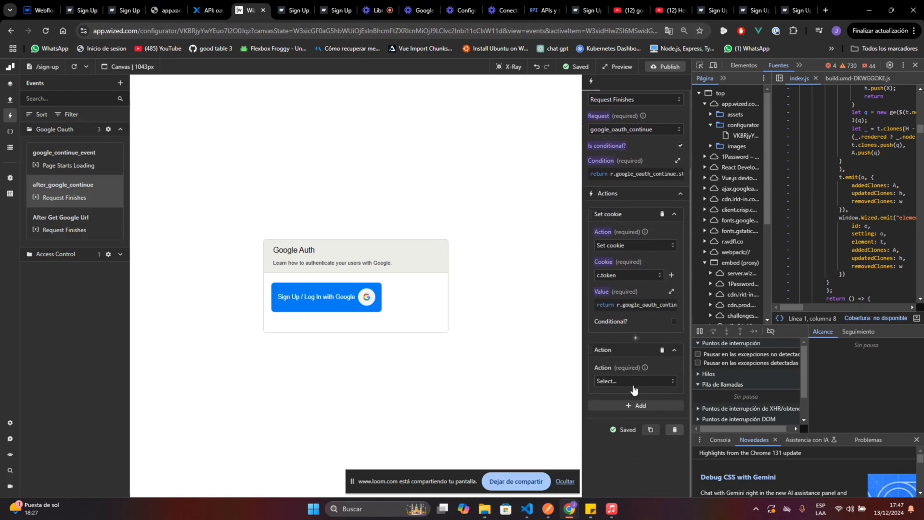
pyautogui.click(633, 382)
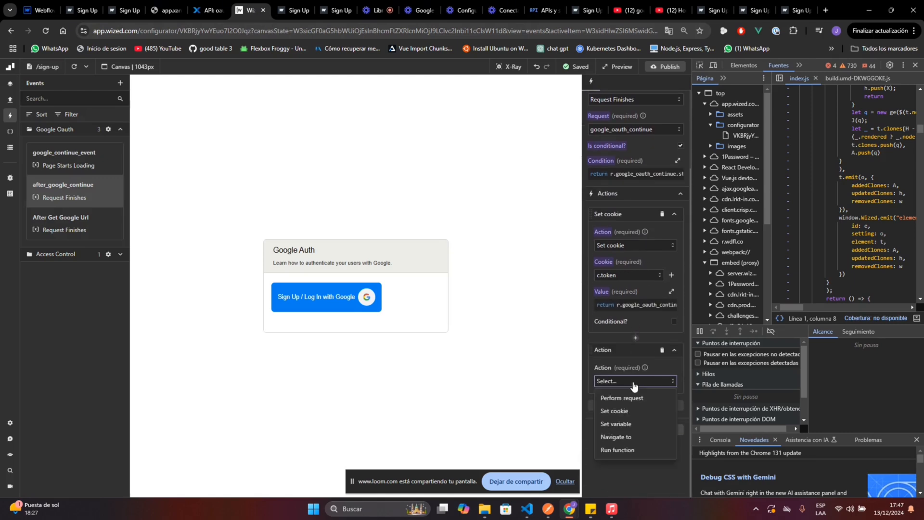
pyautogui.click(617, 450)
pyautogui.click(665, 411)
pyautogui.write('/')
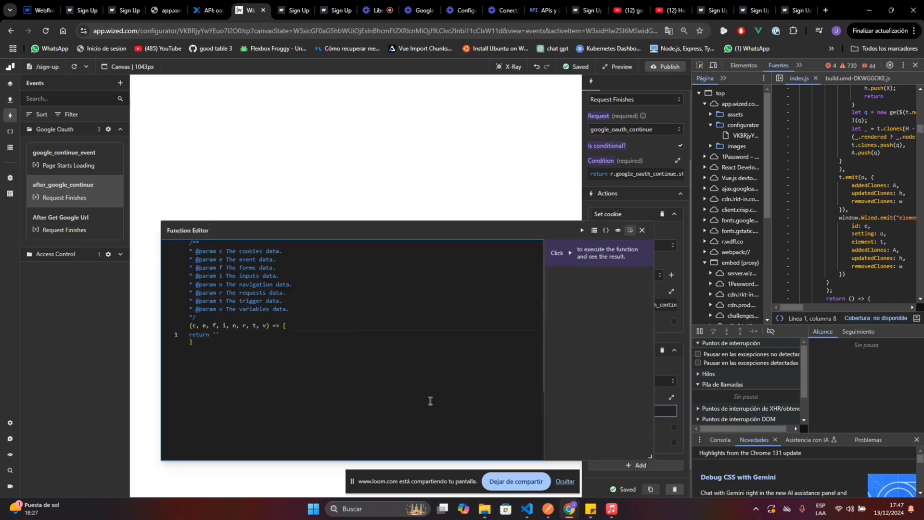
pyautogui.write('/dashboard')
pyautogui.click(643, 230)
pyautogui.scroll(-1, 636, 374)
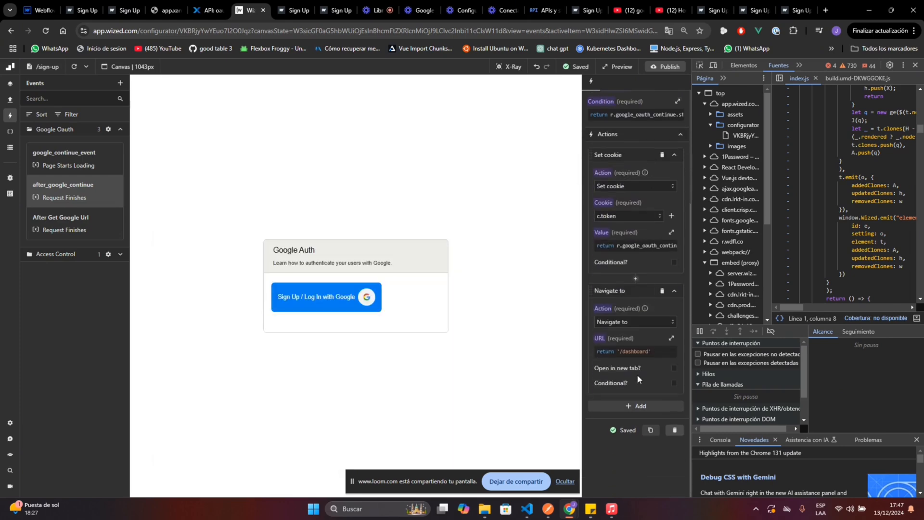
pyautogui.scroll(3, 633, 380)
# Step: Publish the site to its webflow.io domain and open the live site in a new tab
pyautogui.click(667, 66)
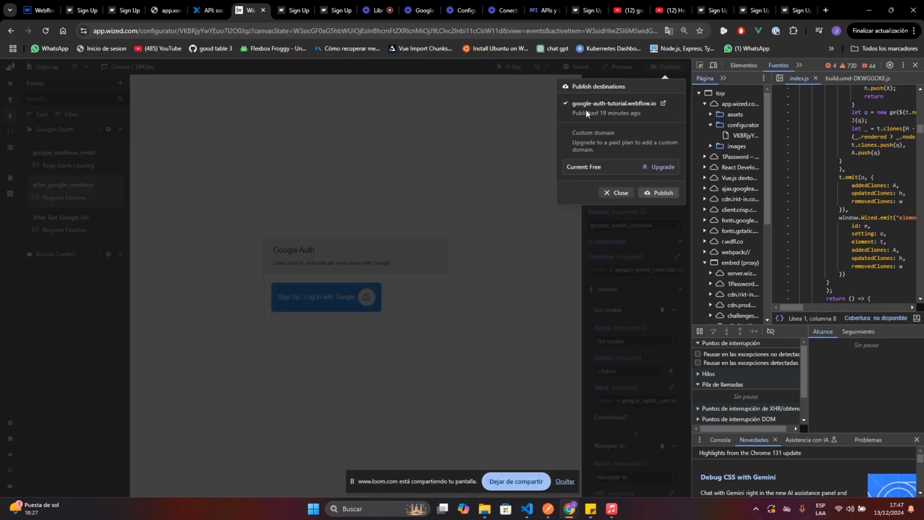
pyautogui.click(650, 192)
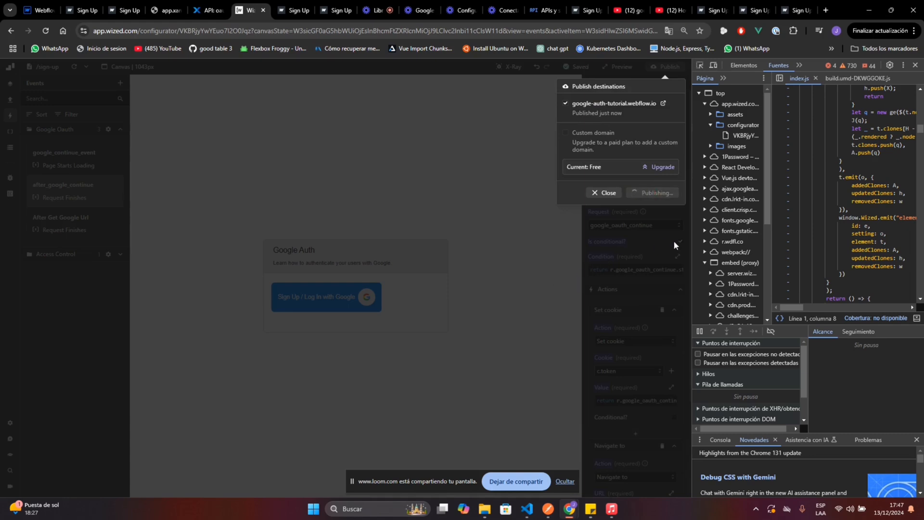
pyautogui.moveTo(690, 256); pyautogui.dragTo(670, 264)
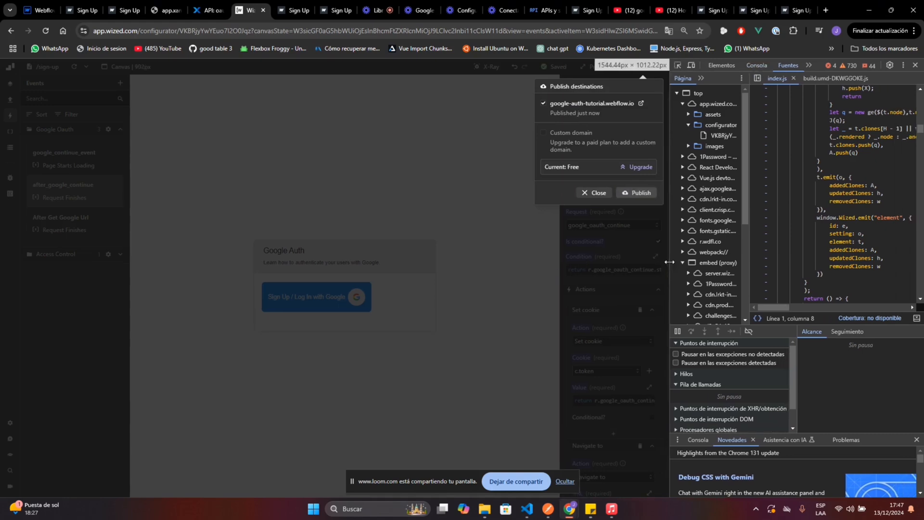
pyautogui.click(640, 104)
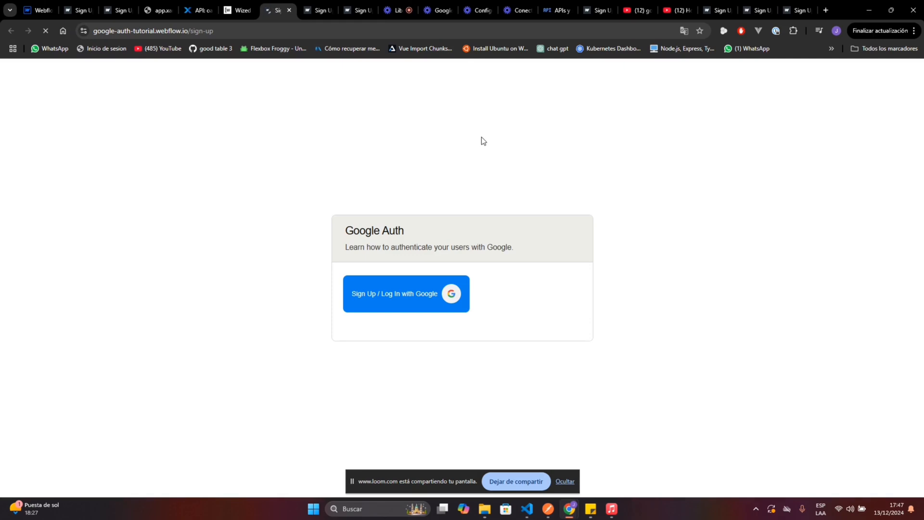
# Step: In DevTools' Application panel, filter the site's cookies for token
pyautogui.press('F12')
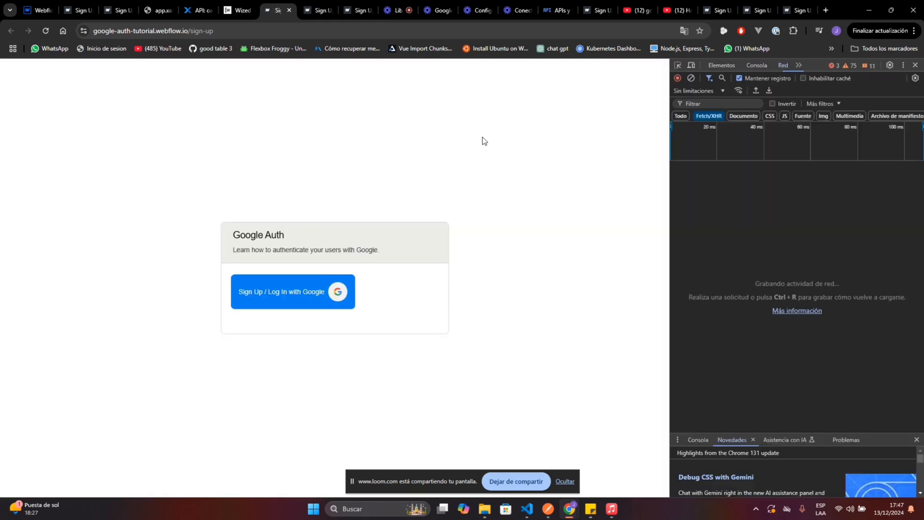
pyautogui.click(799, 65)
pyautogui.click(817, 124)
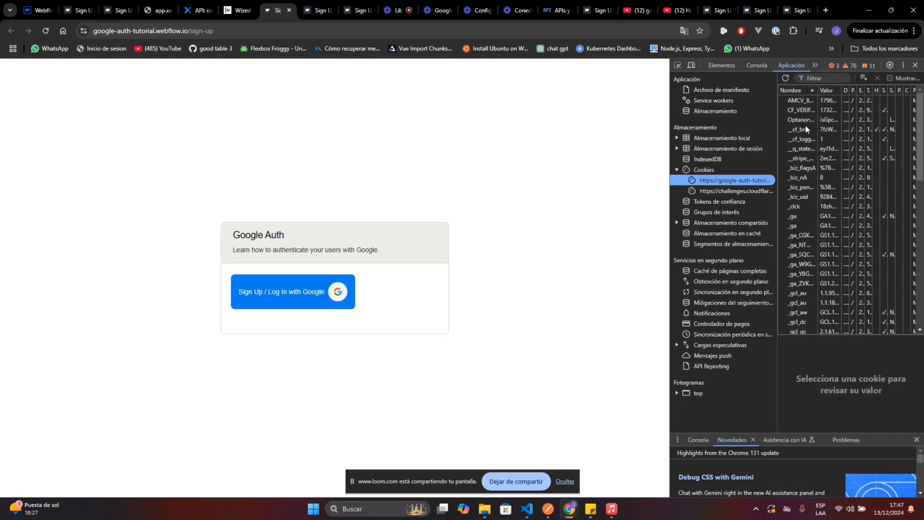
pyautogui.click(810, 78)
pyautogui.write('token')
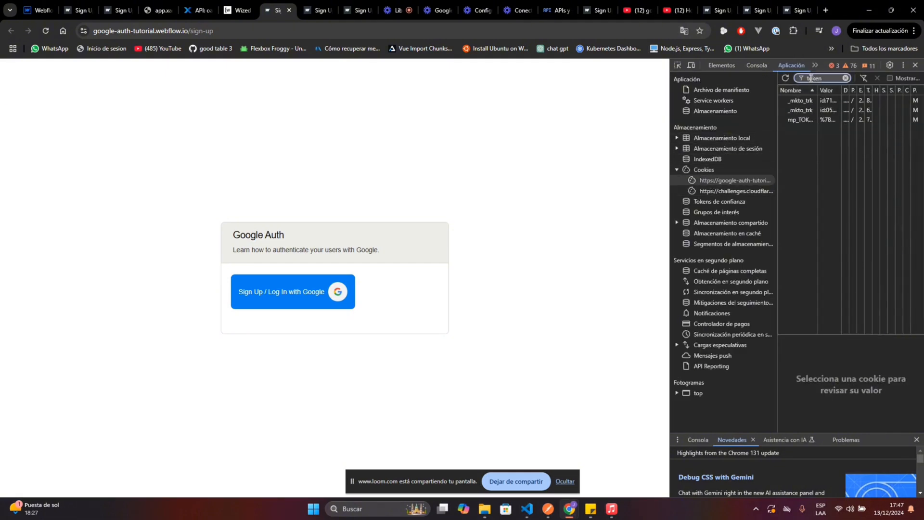
pyautogui.click(719, 180)
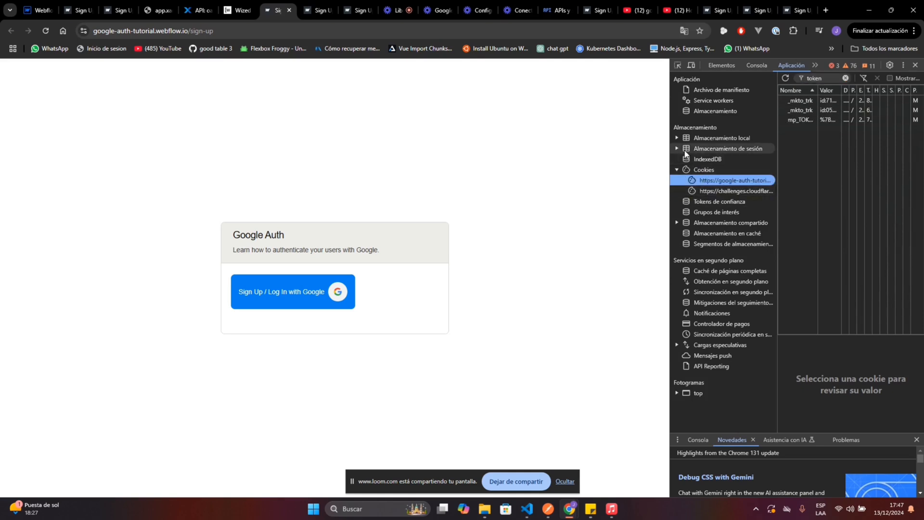
pyautogui.click(677, 137)
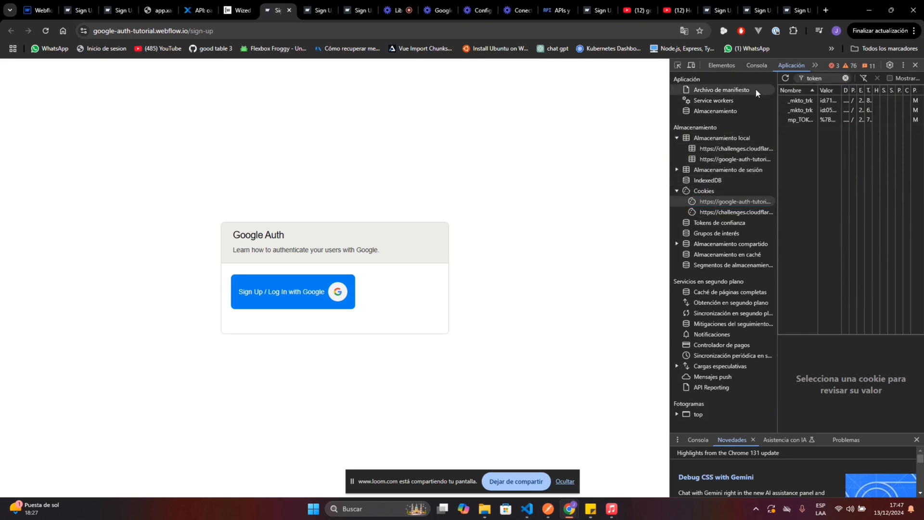
# Step: Reload the sign-up page with the network log showing and sign in with Google
pyautogui.click(48, 33)
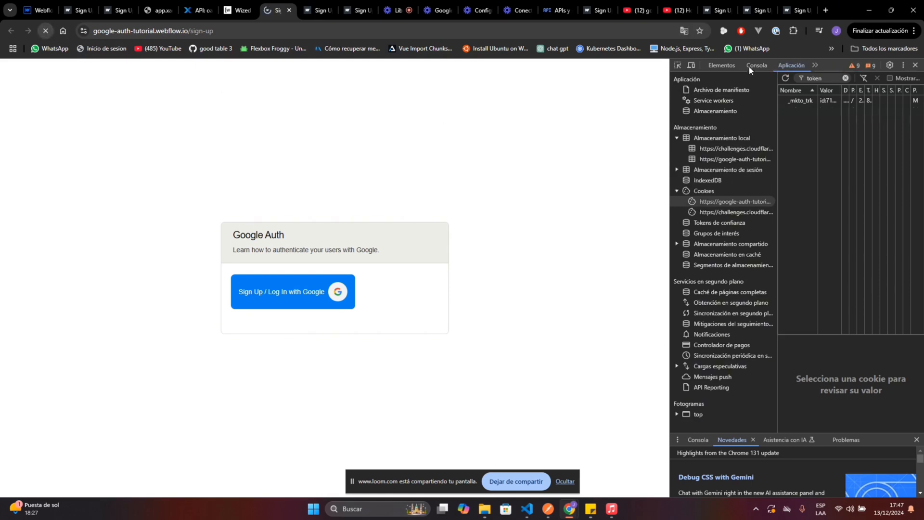
pyautogui.click(815, 67)
pyautogui.click(825, 97)
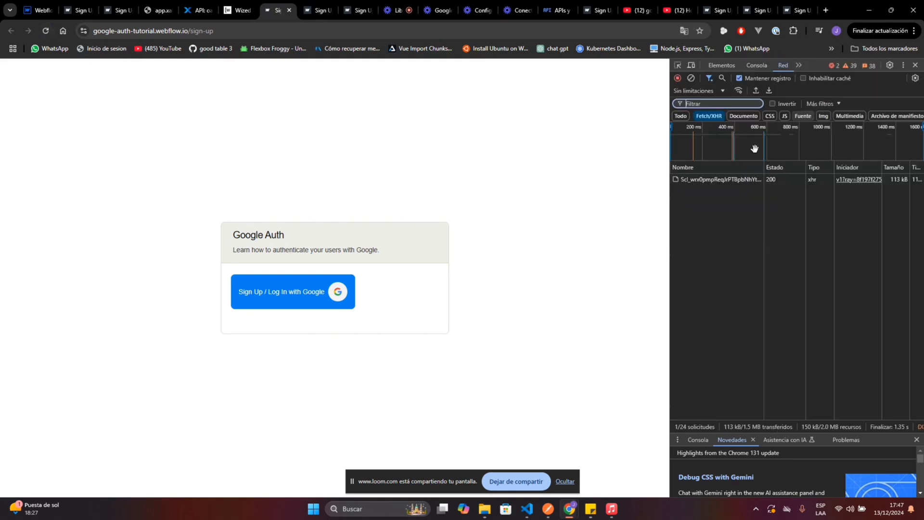
pyautogui.click(338, 293)
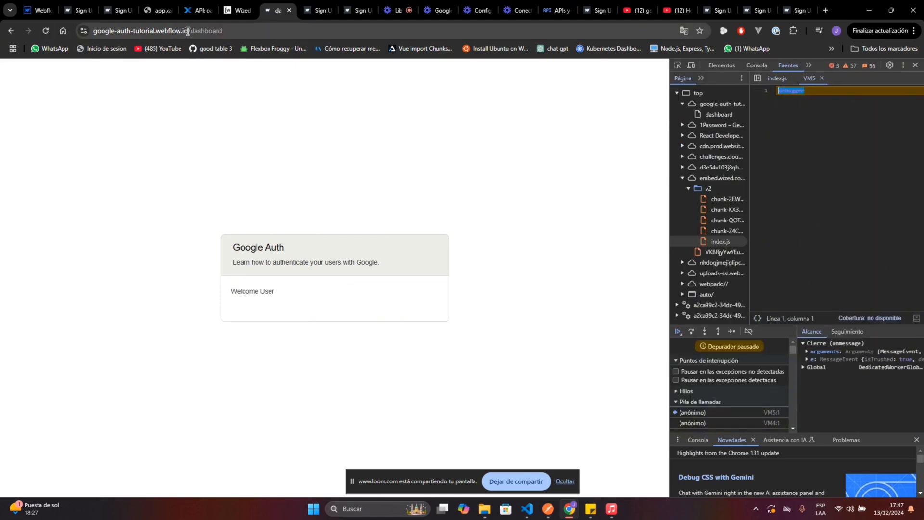
pyautogui.click(808, 65)
pyautogui.click(812, 82)
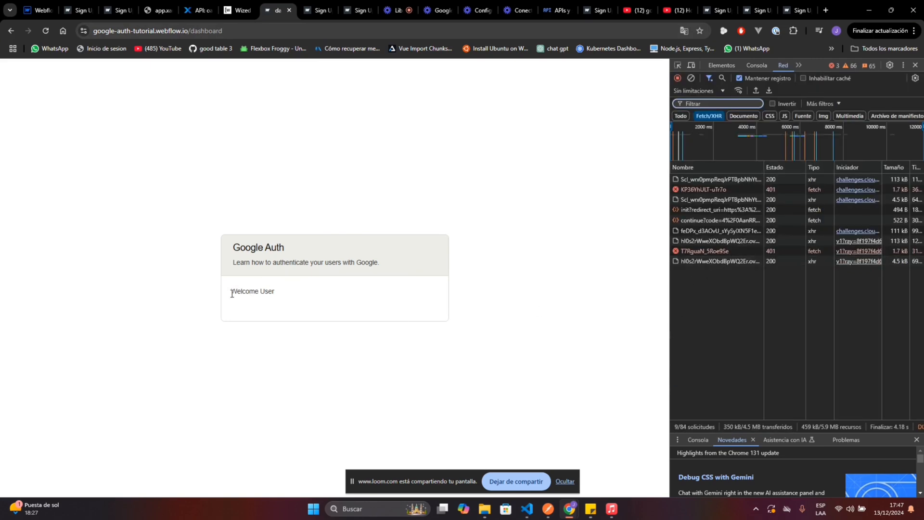
pyautogui.moveTo(260, 292); pyautogui.dragTo(290, 298)
pyautogui.click(284, 290)
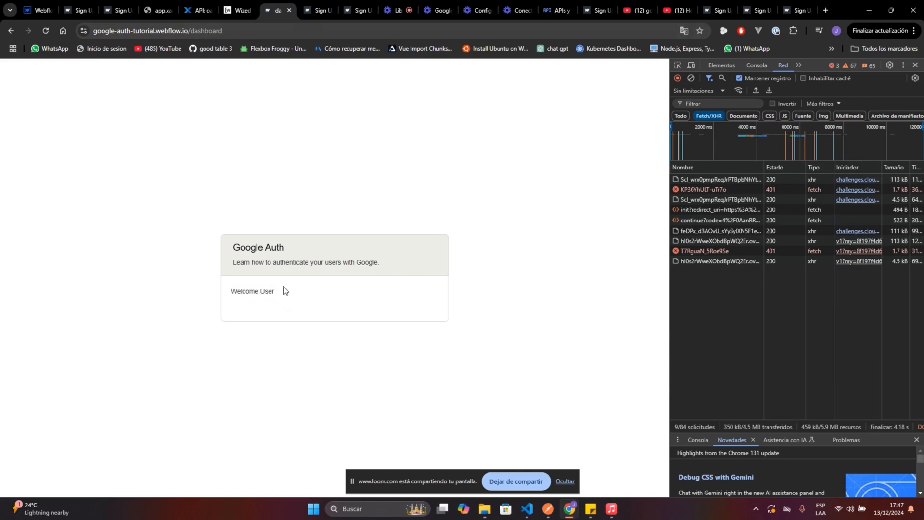
# Step: Close Wized's publishing options, then inspect the Welcome User greeting's wized="welcomeMessage" attribute
pyautogui.click(232, 10)
pyautogui.click(582, 192)
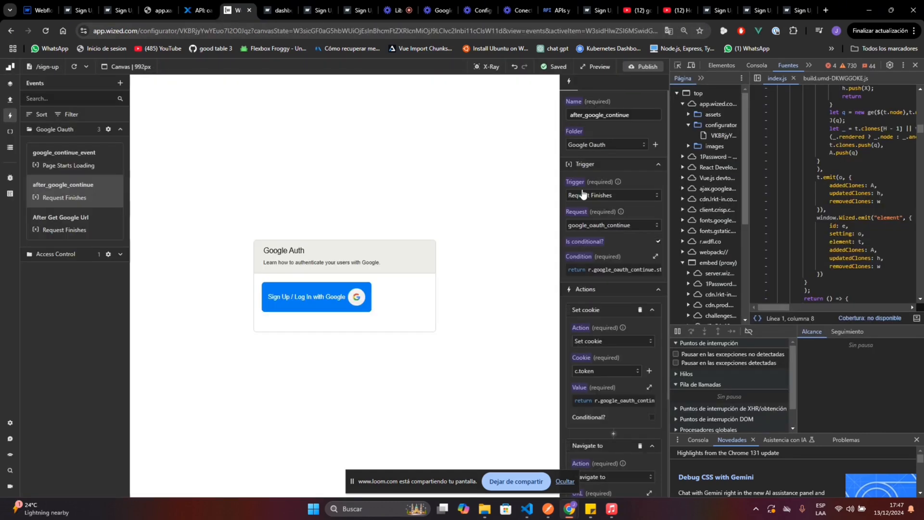
pyautogui.click(269, 10)
pyautogui.click(235, 10)
pyautogui.click(276, 10)
pyautogui.rightClick(262, 289)
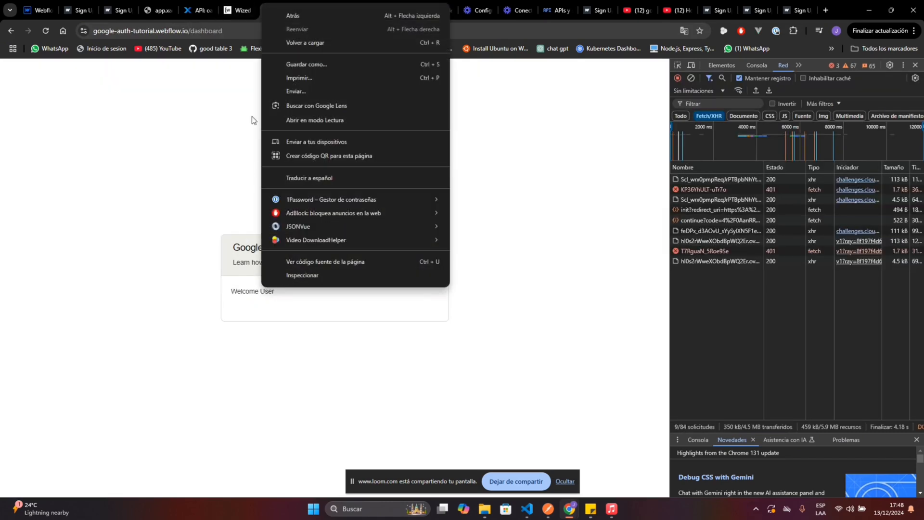
pyautogui.click(286, 276)
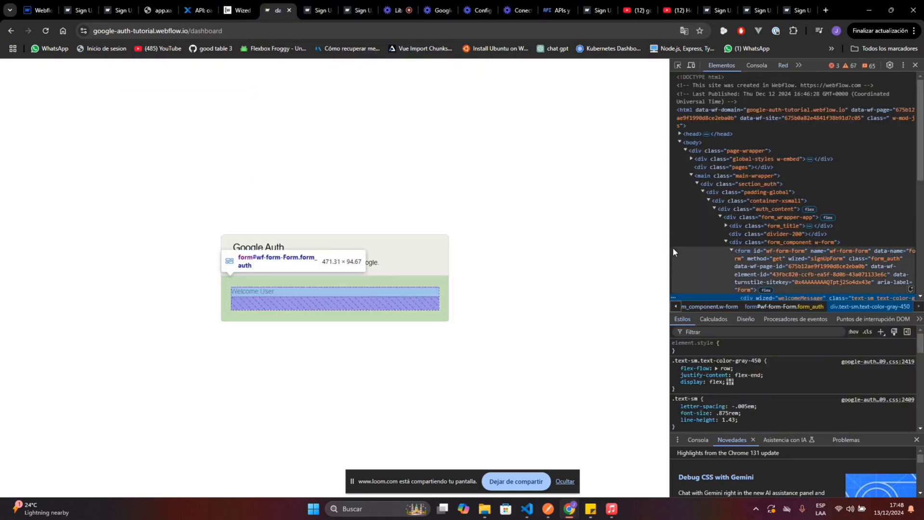
pyautogui.moveTo(669, 246); pyautogui.dragTo(586, 242)
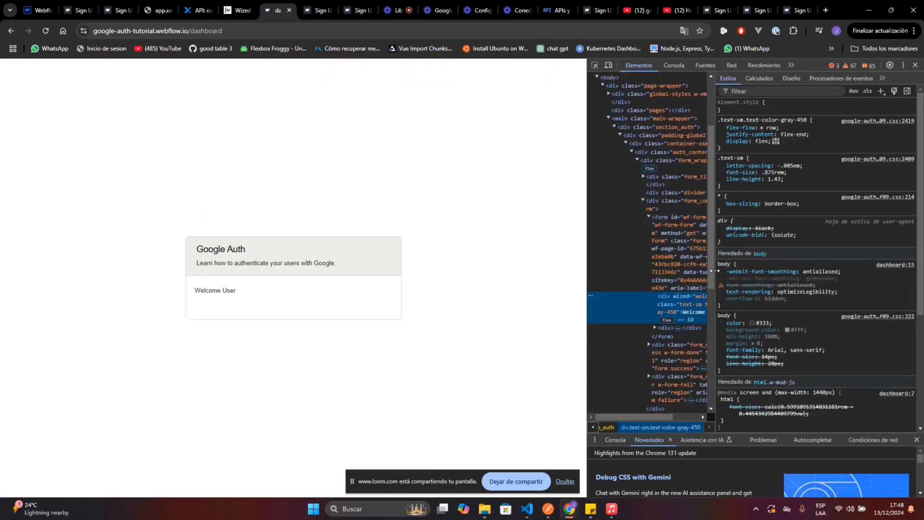
pyautogui.moveTo(712, 278); pyautogui.dragTo(873, 278)
pyautogui.doubleClick(721, 225)
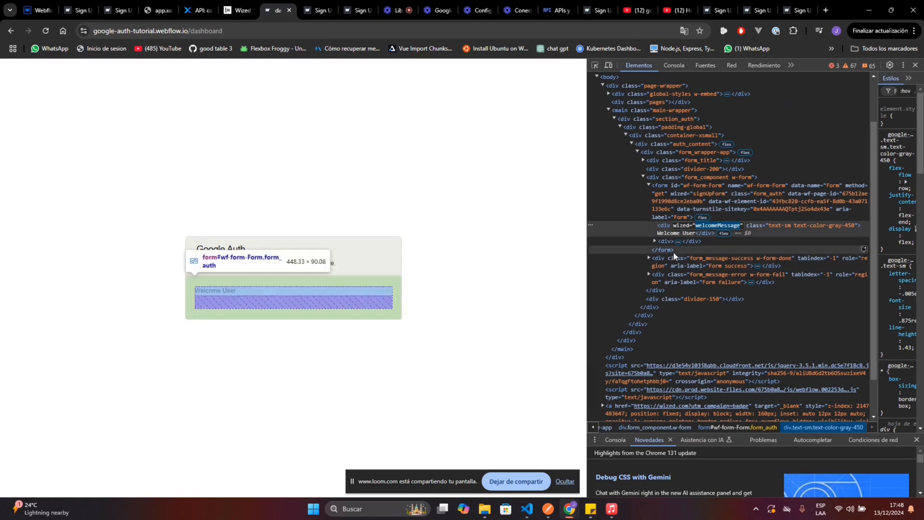
# Step: Open the welcomeMessage element's settings from the other pages' elements list
pyautogui.click(235, 12)
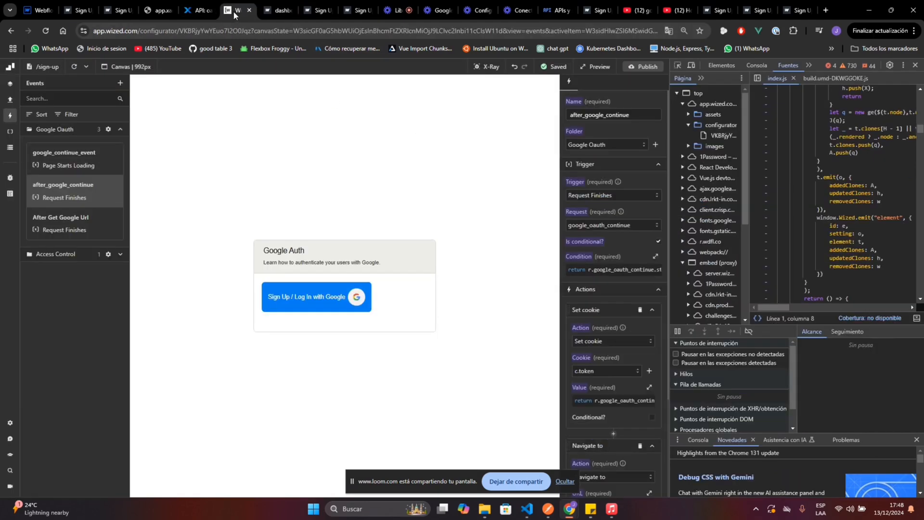
pyautogui.click(120, 129)
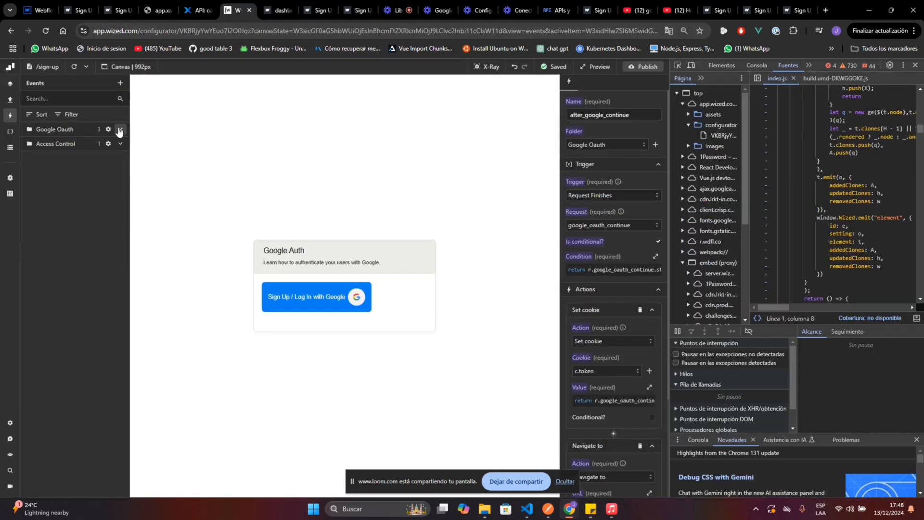
pyautogui.click(120, 129)
pyautogui.click(120, 130)
pyautogui.click(120, 83)
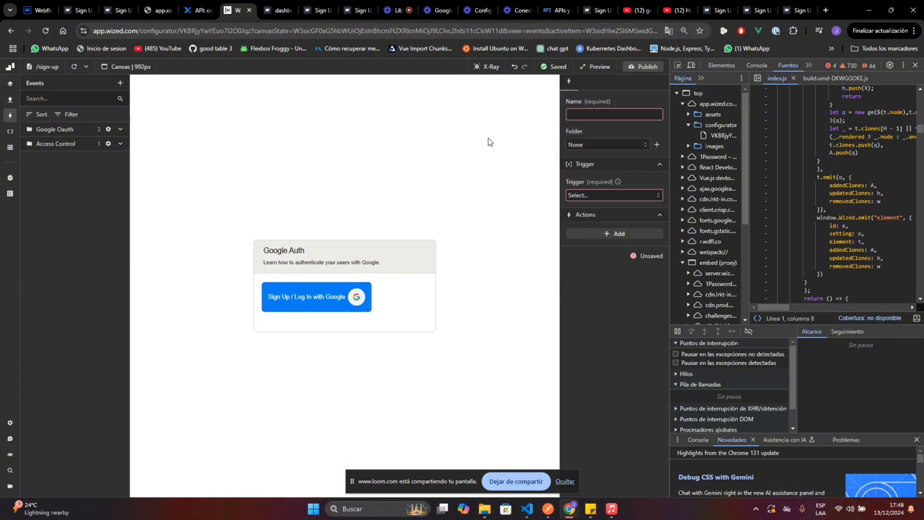
pyautogui.click(9, 99)
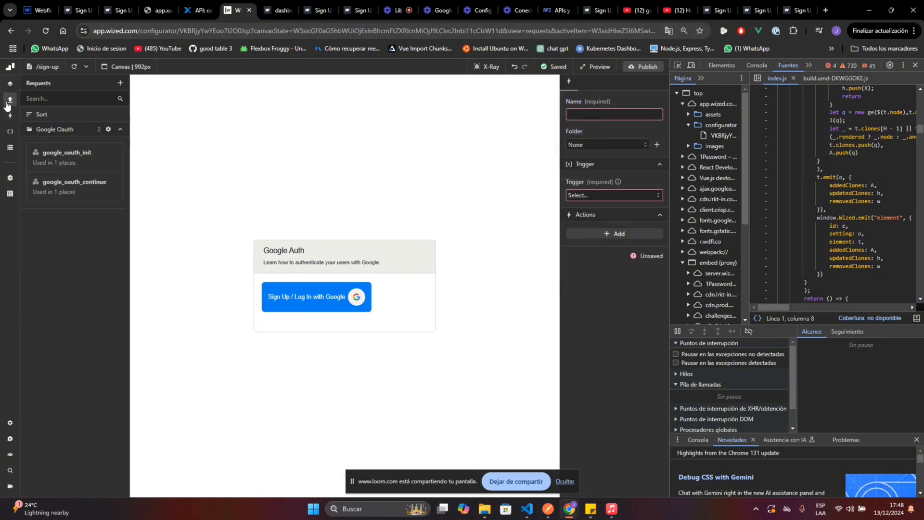
pyautogui.click(10, 116)
pyautogui.click(10, 131)
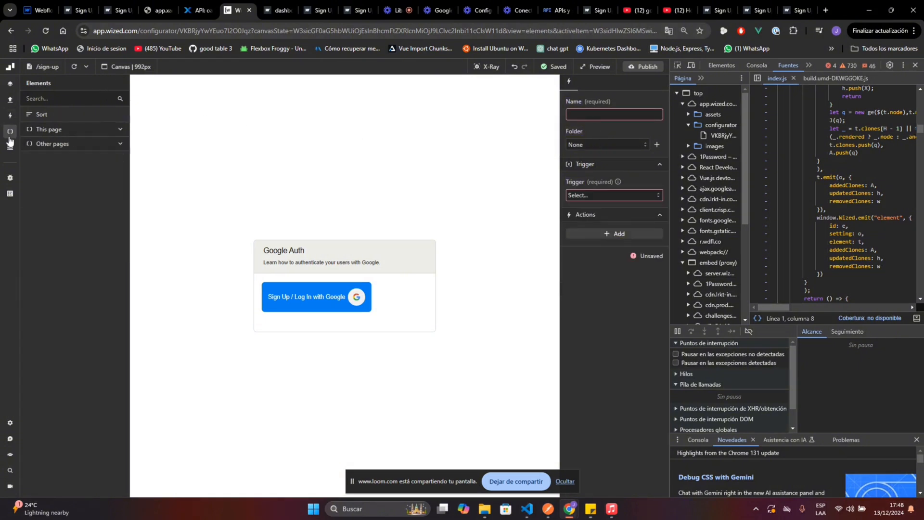
pyautogui.click(91, 145)
pyautogui.click(89, 159)
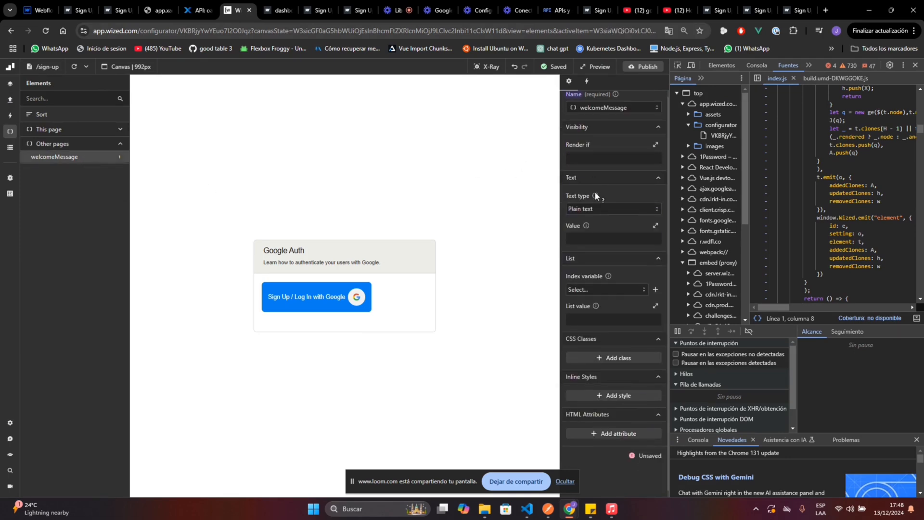
# Step: Make the welcomeMessage text function return the userName variable (v.userName)
pyautogui.scroll(-1, 597, 221)
pyautogui.scroll(1, 607, 220)
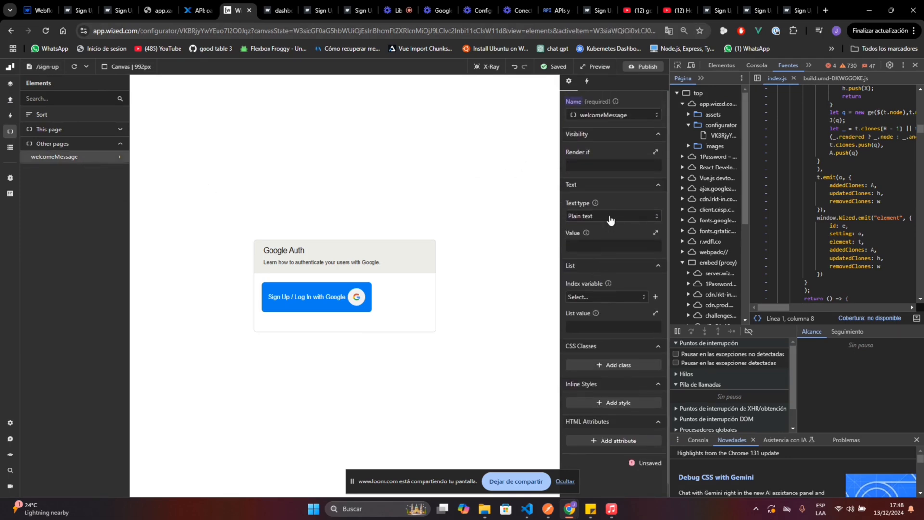
pyautogui.click(601, 247)
pyautogui.write('r.')
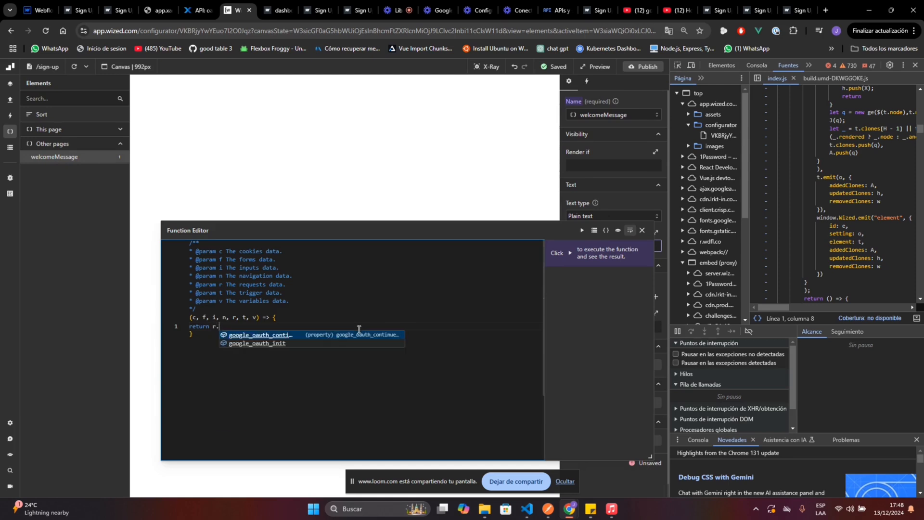
pyautogui.press('Return')
pyautogui.hotkey('ctrl', 'z')
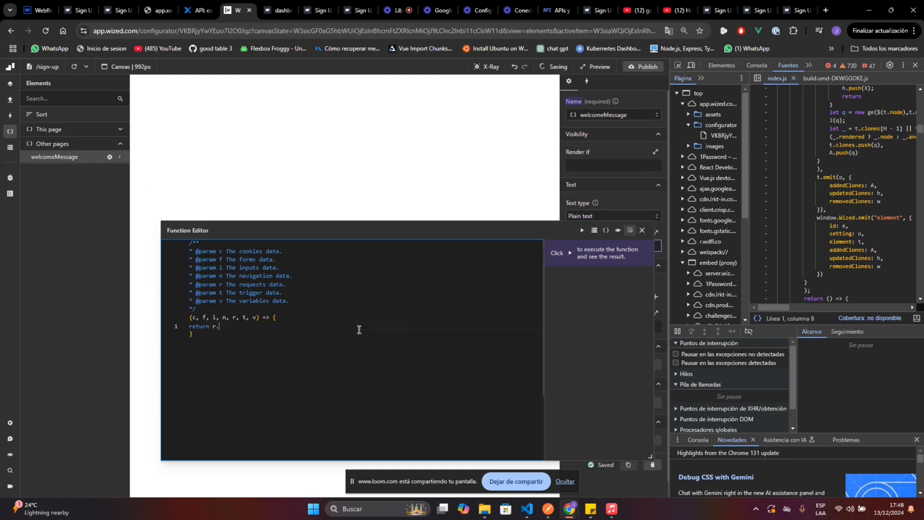
pyautogui.write('v.')
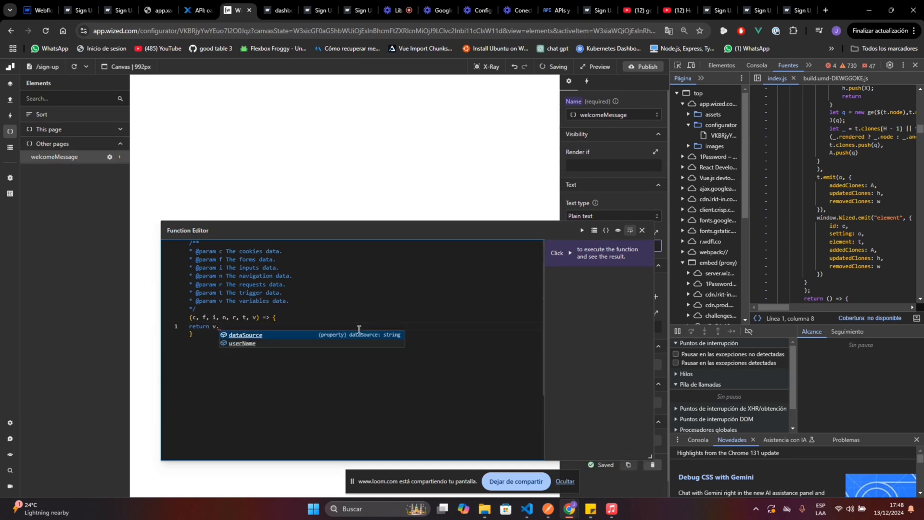
pyautogui.press('Down')
pyautogui.press('Return')
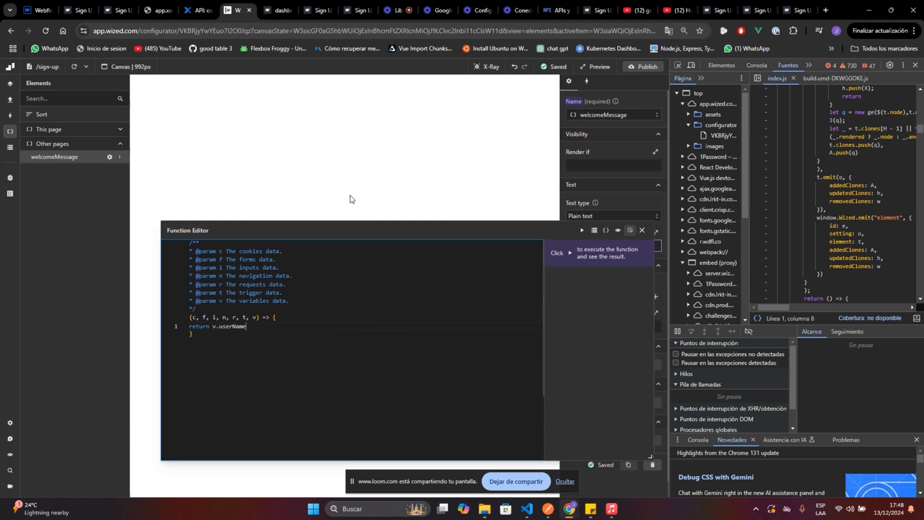
# Step: Review the dashboard's network requests, then change the return to `Welcome ${v.userName}`
pyautogui.click(271, 11)
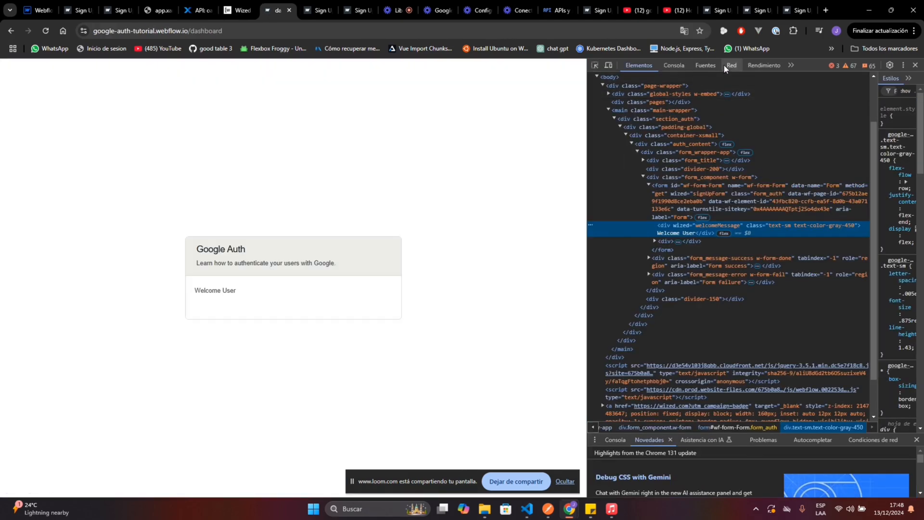
pyautogui.click(729, 65)
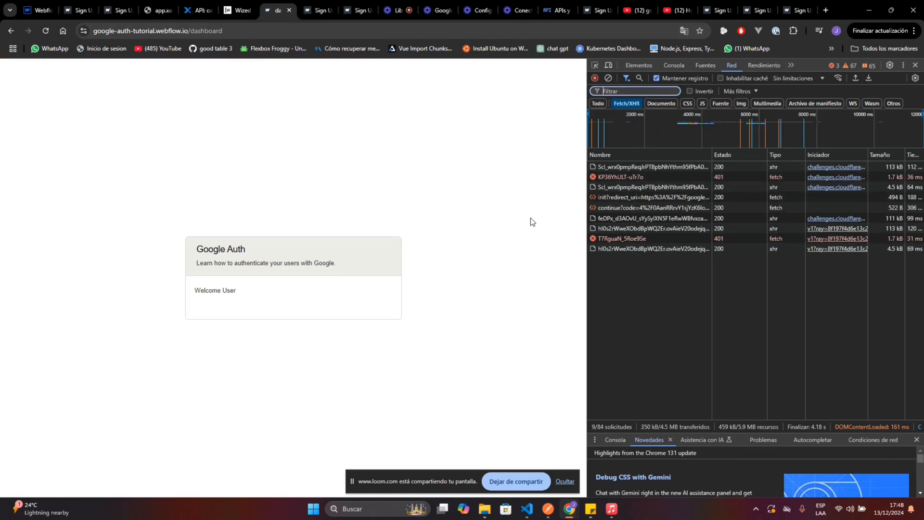
pyautogui.click(231, 11)
pyautogui.moveTo(212, 326); pyautogui.dragTo(249, 332)
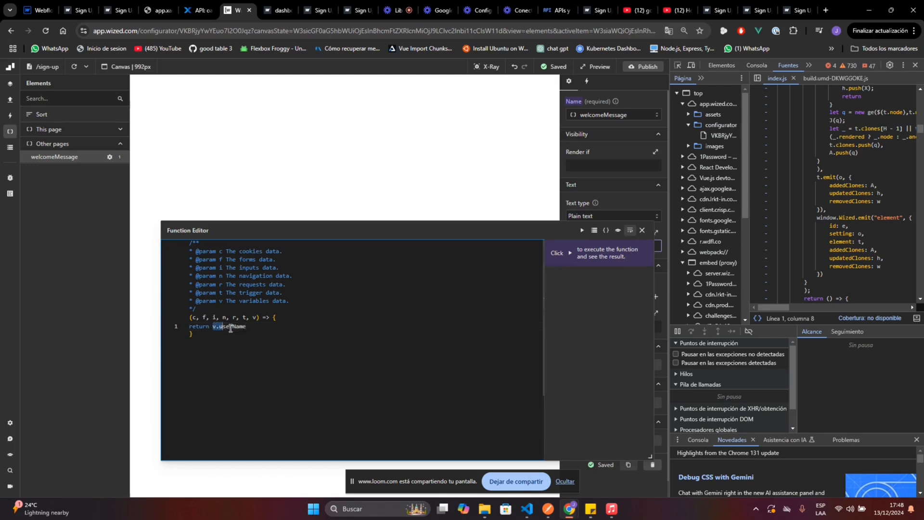
pyautogui.click(254, 340)
pyautogui.moveTo(212, 328); pyautogui.dragTo(274, 328)
pyautogui.press('BackSpace')
pyautogui.write('`$')
pyautogui.write('$')
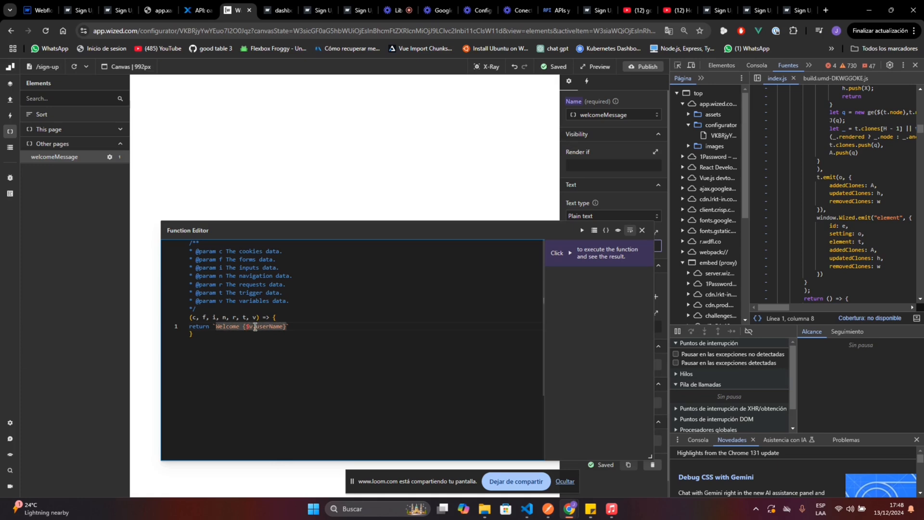
pyautogui.press('BackSpace')
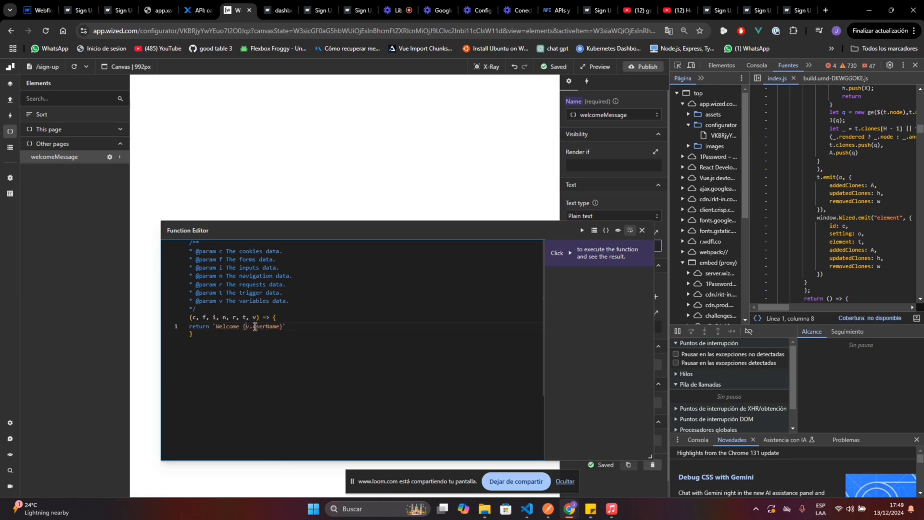
pyautogui.write('$')
pyautogui.click(642, 230)
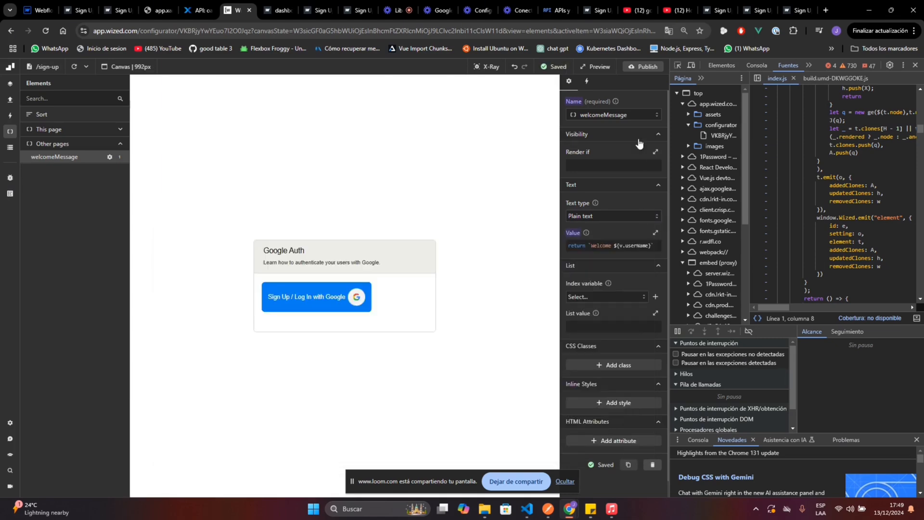
# Step: Publish the site and switch to the live dashboard tab
pyautogui.click(637, 71)
pyautogui.click(628, 191)
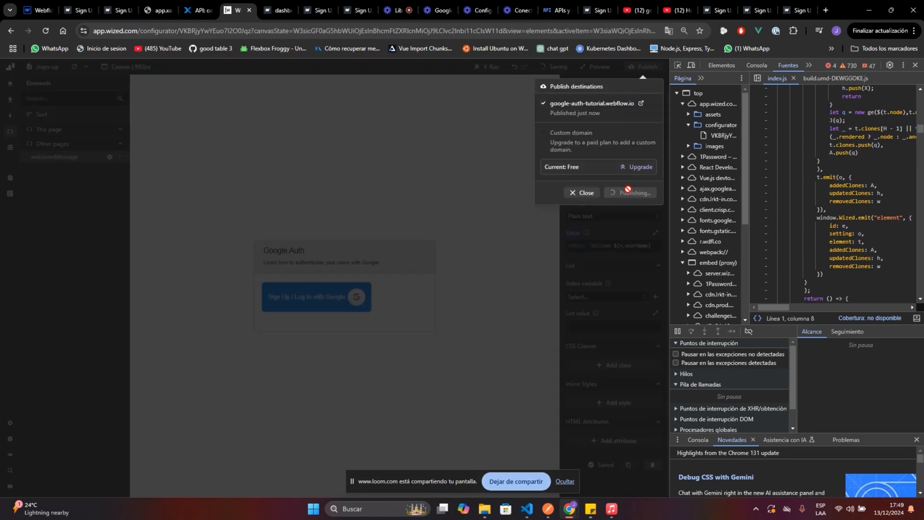
pyautogui.click(276, 11)
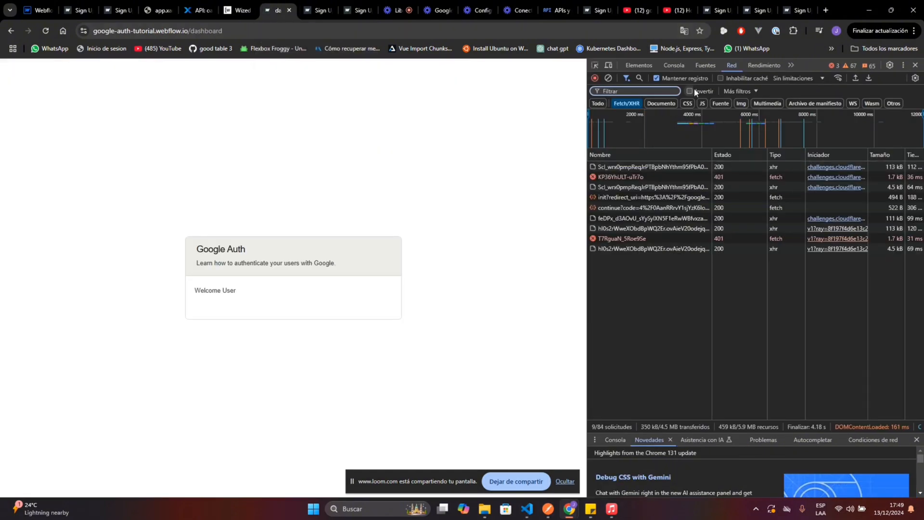
# Step: Delete the token cookie in DevTools' Application panel
pyautogui.click(790, 65)
pyautogui.click(796, 98)
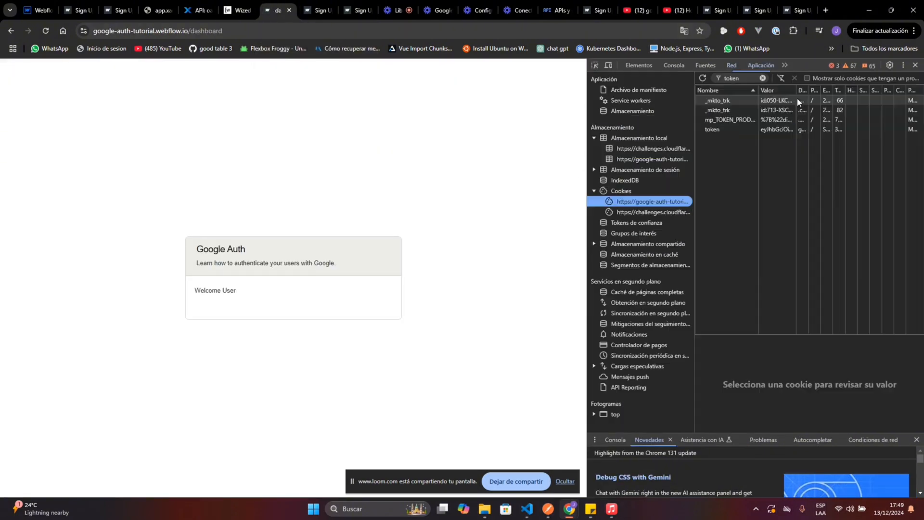
pyautogui.click(714, 131)
pyautogui.rightClick(714, 131)
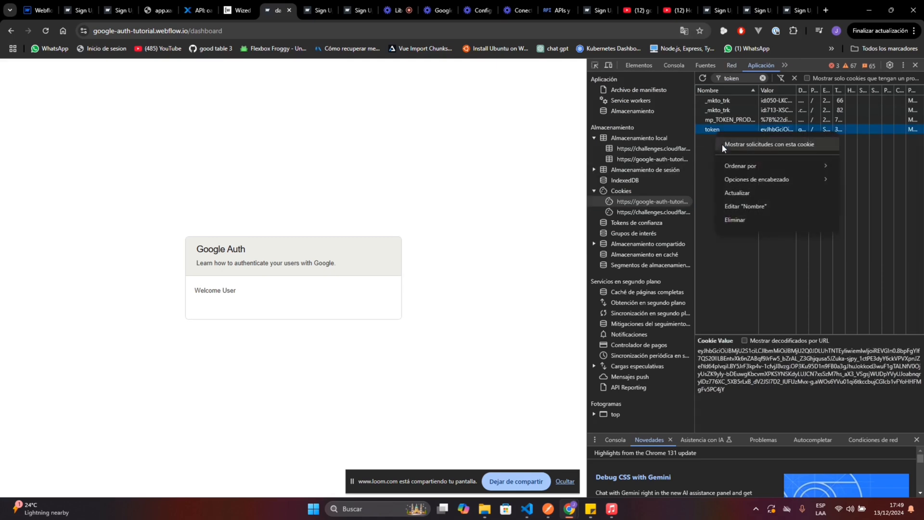
pyautogui.click(730, 217)
# Step: Reload the page, clear the network log, and sign in with Google again
pyautogui.click(214, 33)
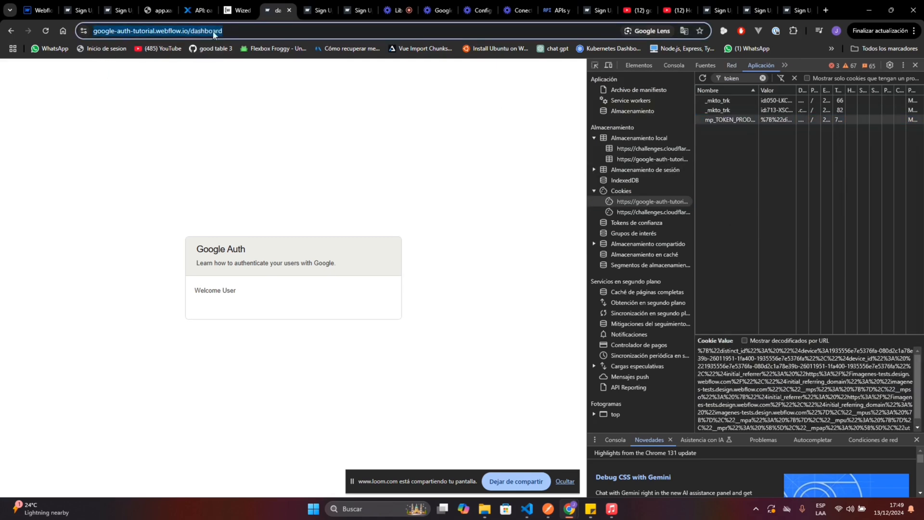
pyautogui.click(46, 32)
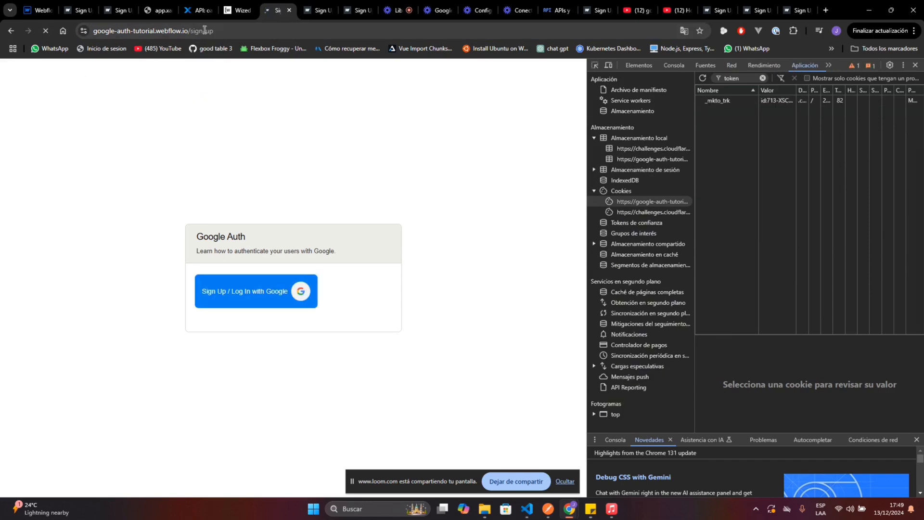
pyautogui.click(731, 65)
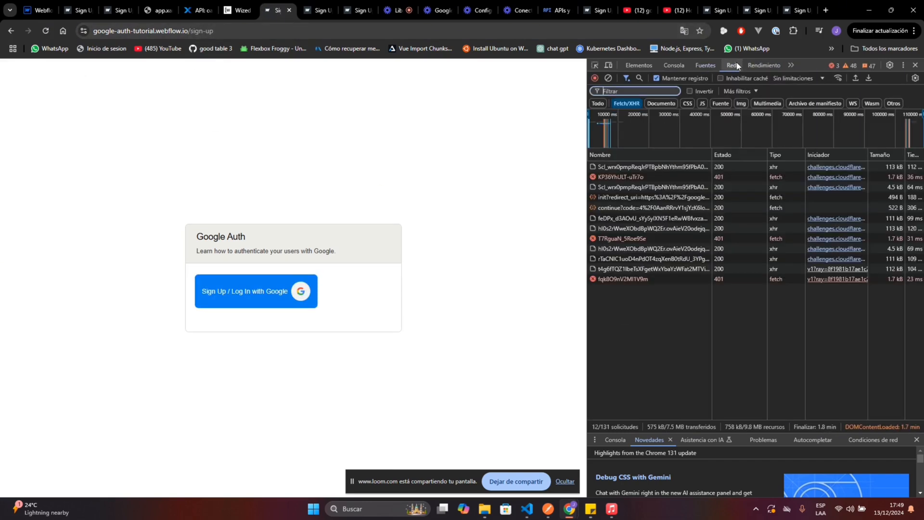
pyautogui.click(608, 78)
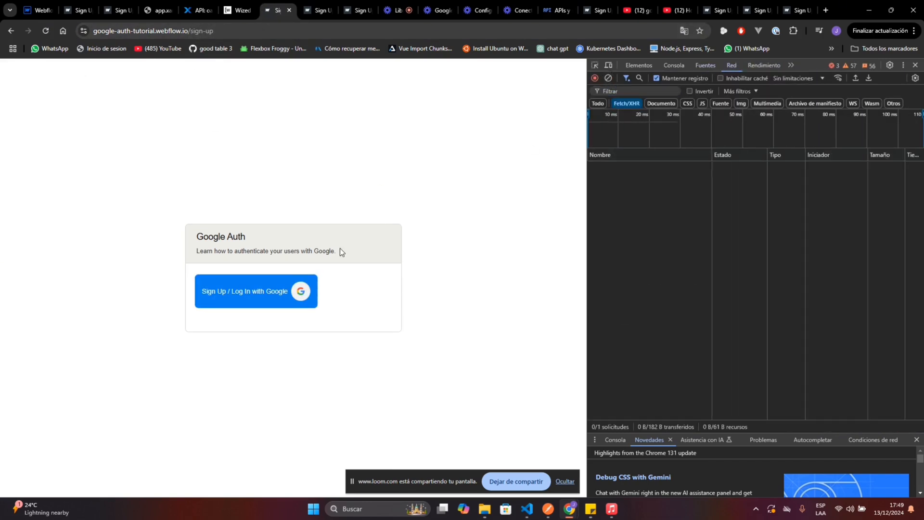
pyautogui.click(299, 293)
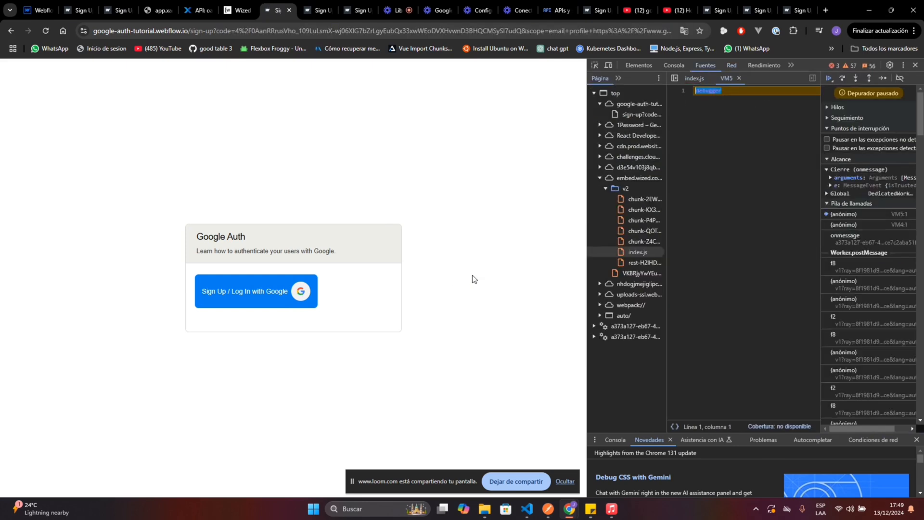
# Step: Inspect the continue request's payload and response preview, then return to Wized
pyautogui.click(731, 66)
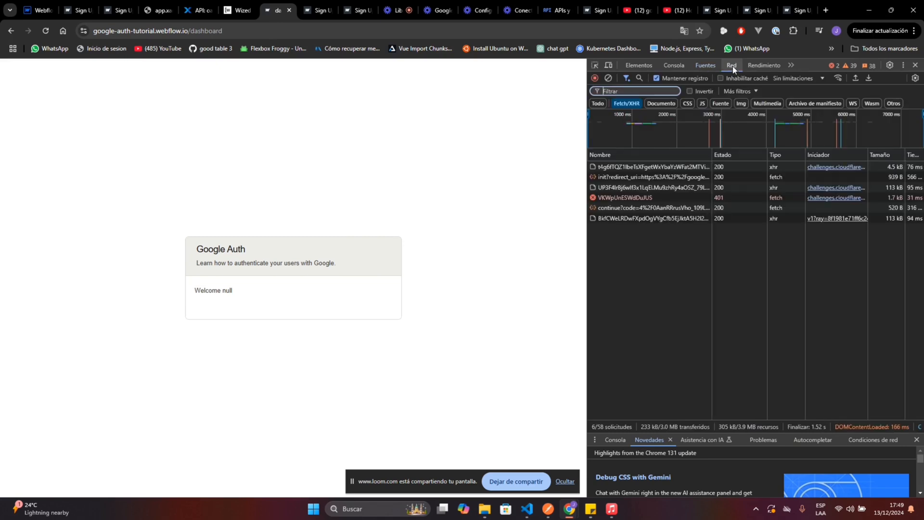
pyautogui.click(620, 208)
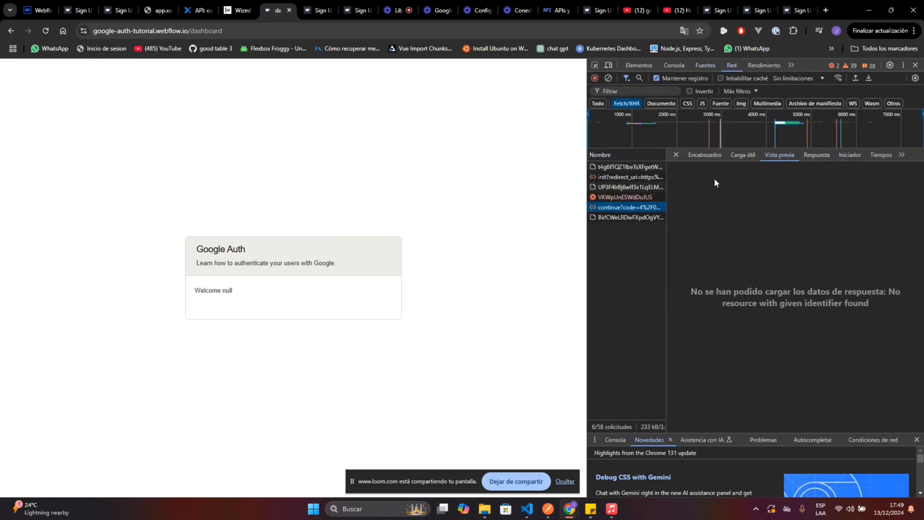
pyautogui.click(743, 155)
pyautogui.click(777, 155)
pyautogui.click(742, 155)
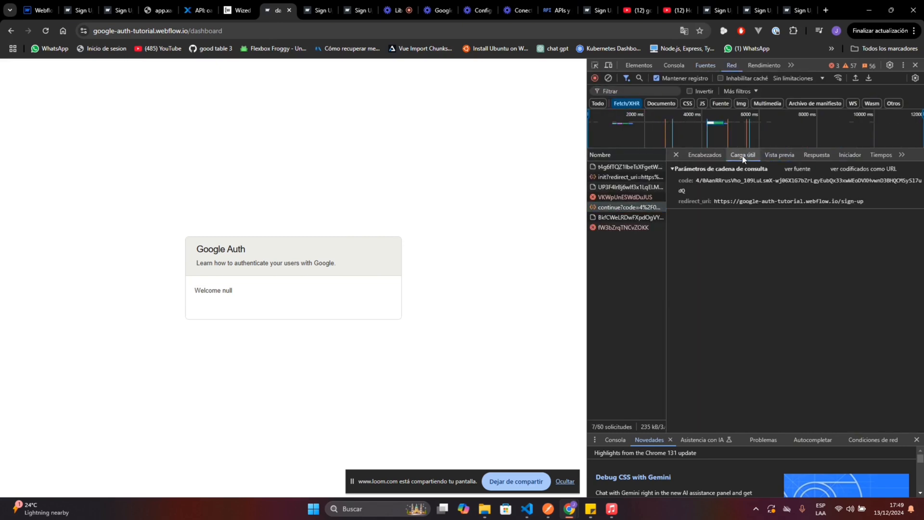
pyautogui.hotkey('ctrl', 'shift', 'Tab')
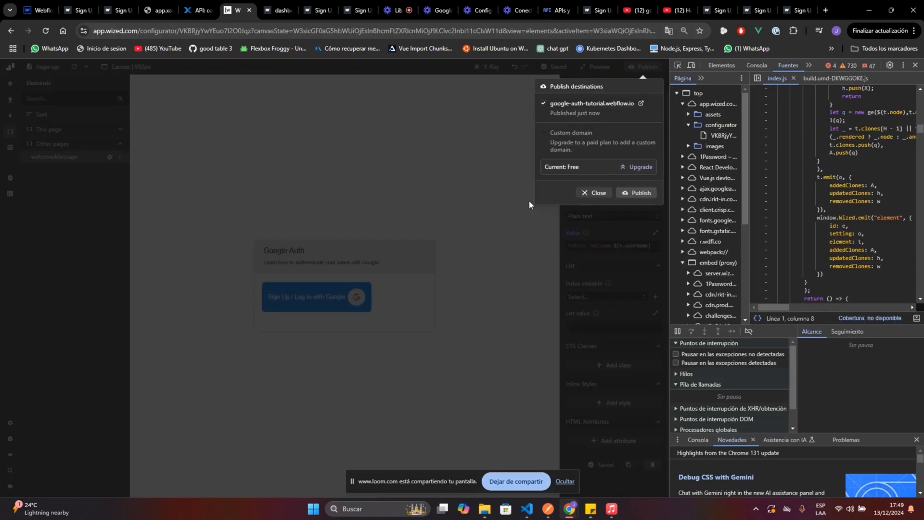
# Step: Open the after_google_continue event's settings under the Google Oauth events
pyautogui.click(580, 195)
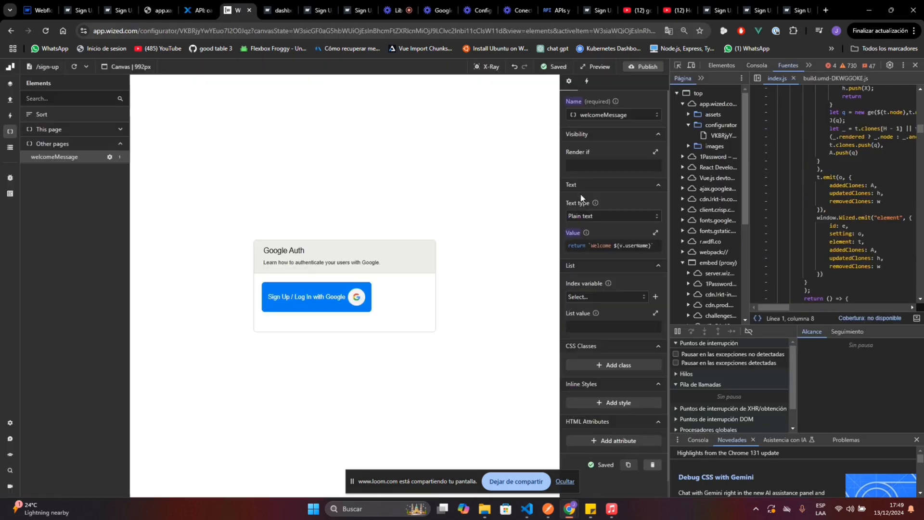
pyautogui.click(10, 115)
pyautogui.click(120, 131)
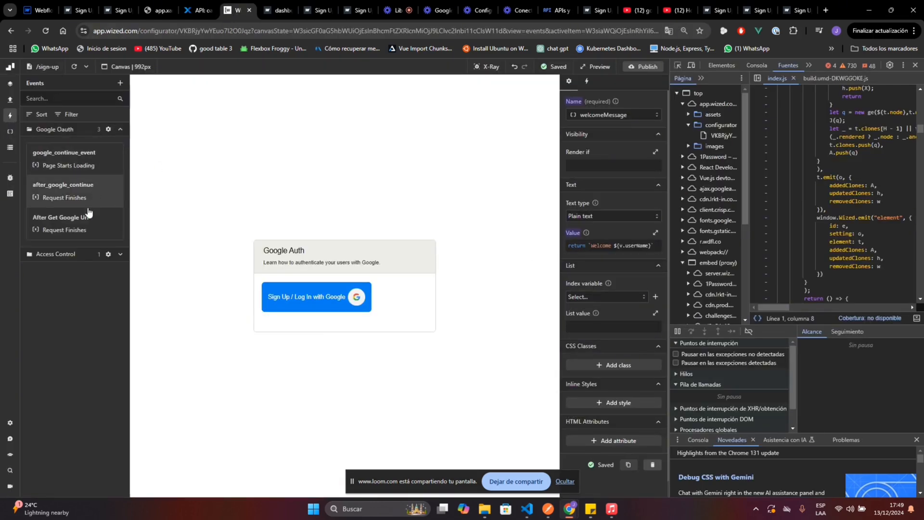
pyautogui.click(81, 190)
pyautogui.scroll(-5, 613, 301)
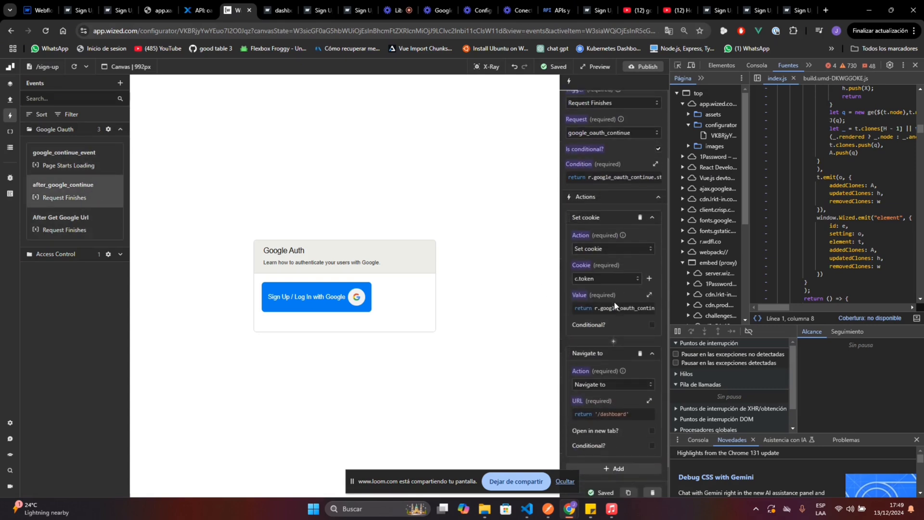
pyautogui.scroll(2, 609, 314)
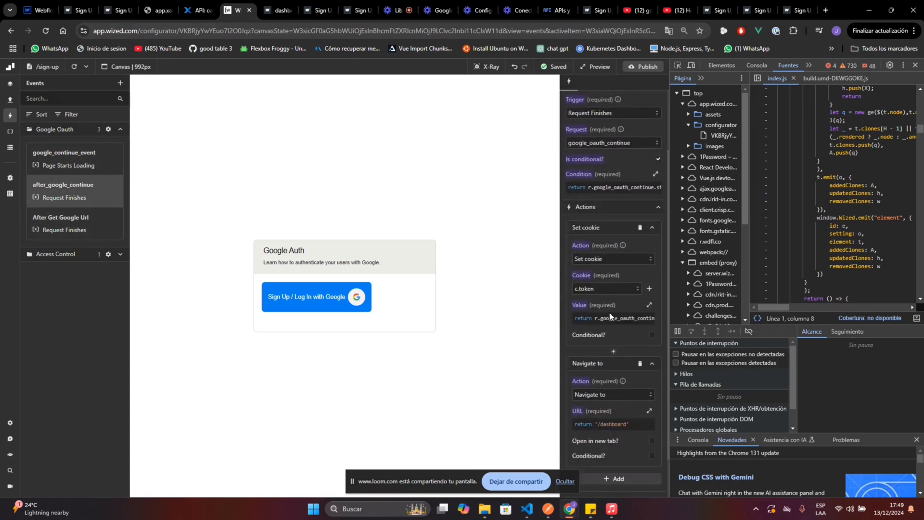
pyautogui.scroll(-2, 608, 288)
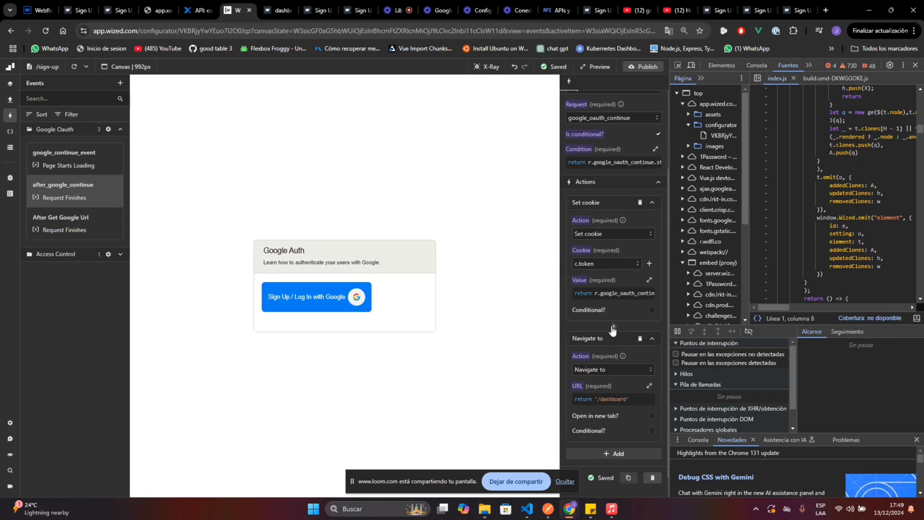
# Step: Add a Set variable action after the cookie action that targets the userName variable
pyautogui.click(612, 327)
pyautogui.click(604, 273)
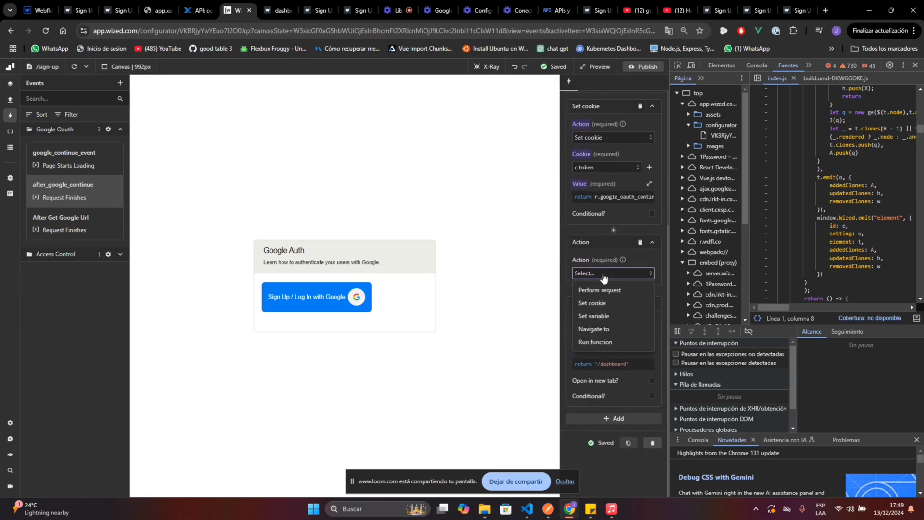
pyautogui.click(601, 316)
pyautogui.click(605, 304)
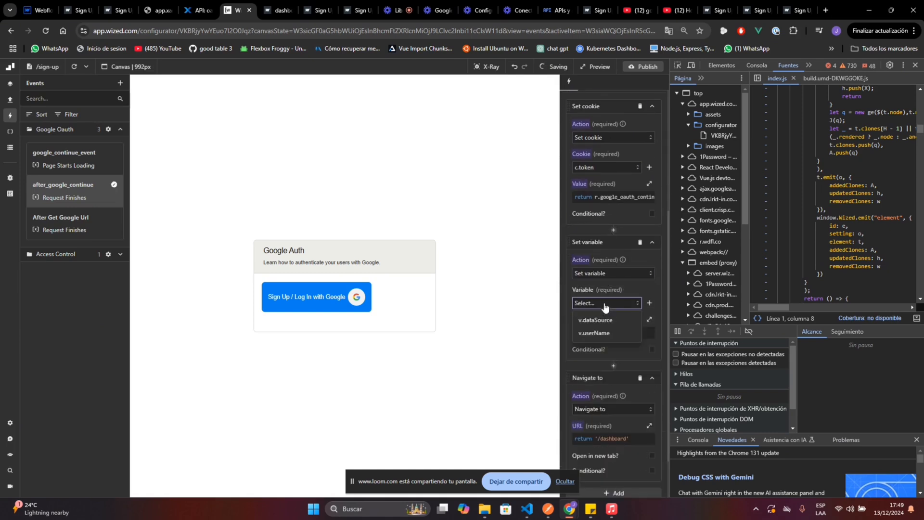
pyautogui.click(597, 333)
pyautogui.click(599, 332)
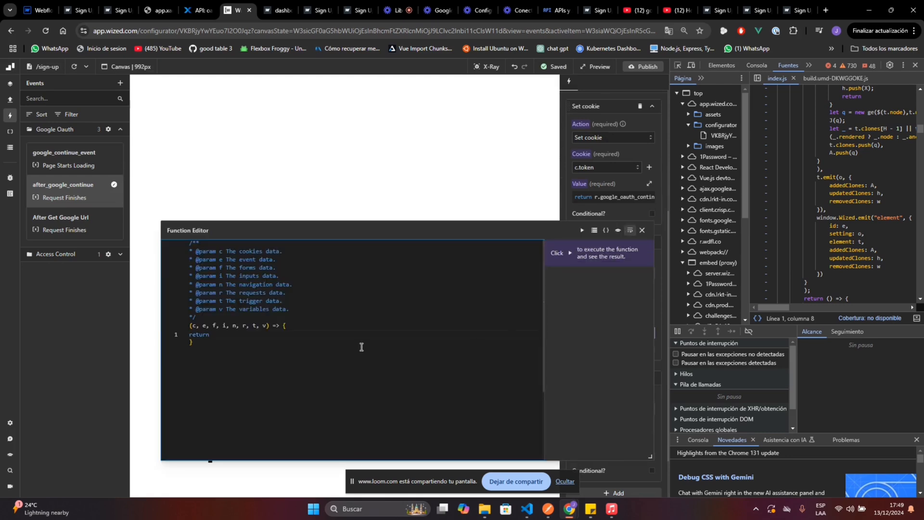
pyautogui.moveTo(368, 233); pyautogui.dragTo(276, 174)
# Step: Set the userName value to return r.google_oauth_continue.data.name
pyautogui.click(202, 275)
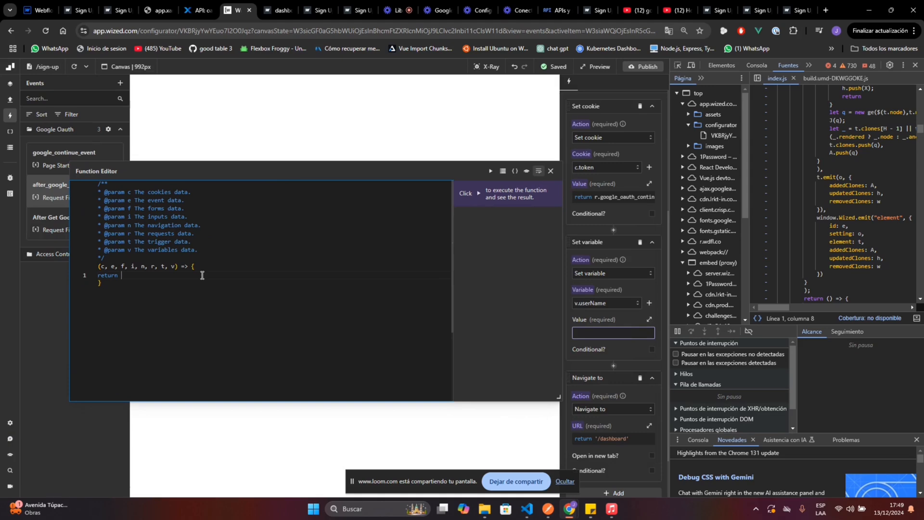
pyautogui.write('r.')
pyautogui.press('Return')
pyautogui.write('.da')
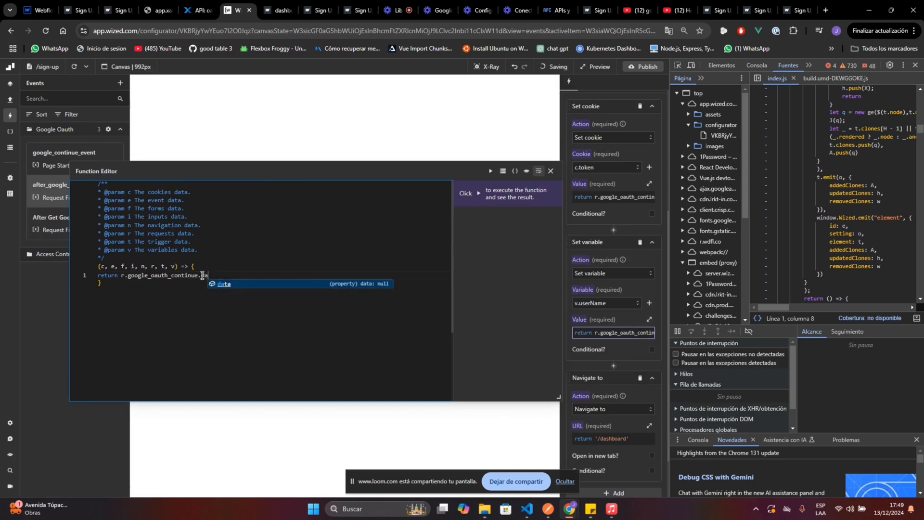
pyautogui.press('Return')
pyautogui.write('.')
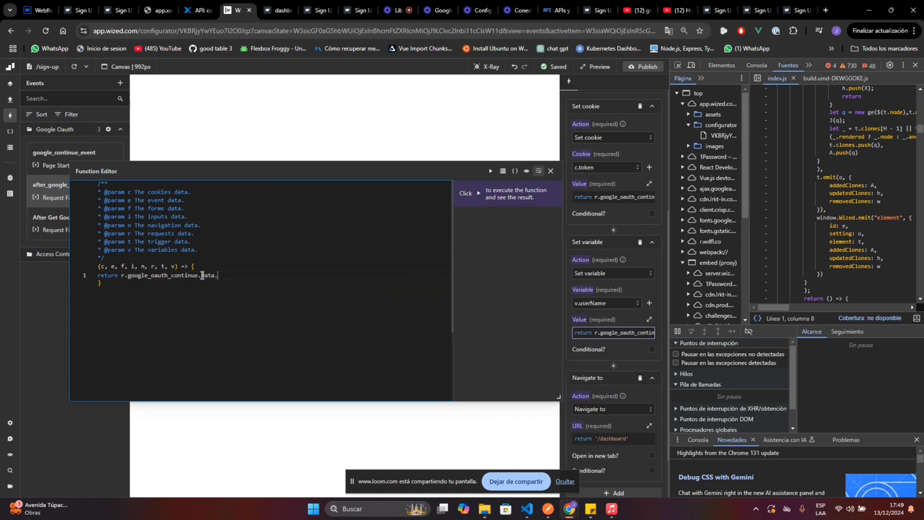
pyautogui.click(198, 10)
pyautogui.scroll(-5, 295, 372)
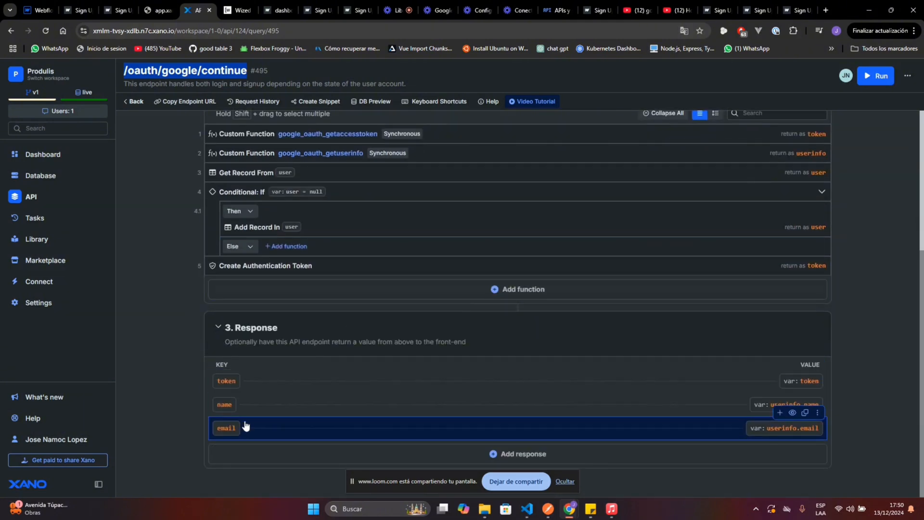
pyautogui.click(236, 10)
pyautogui.write('name')
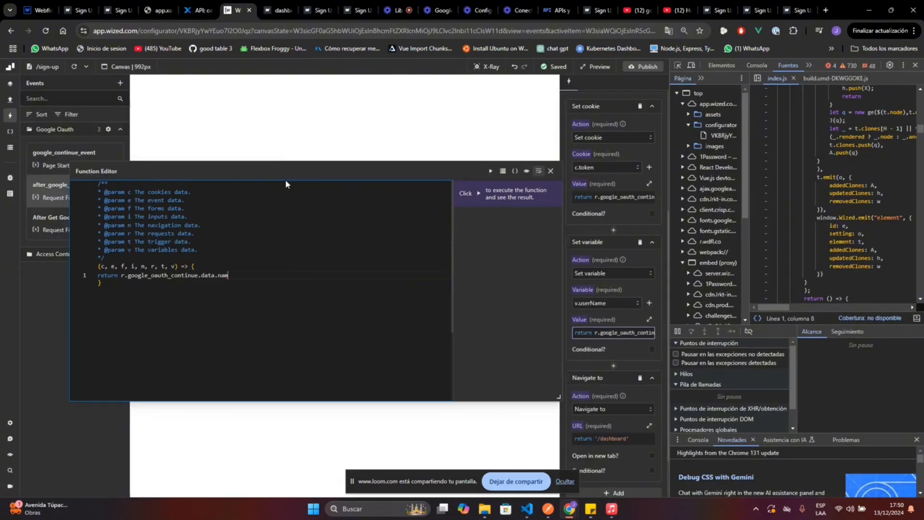
pyautogui.click(550, 171)
# Step: Publish the Wized project with the new userName action and go to the dashboard page
pyautogui.click(903, 426)
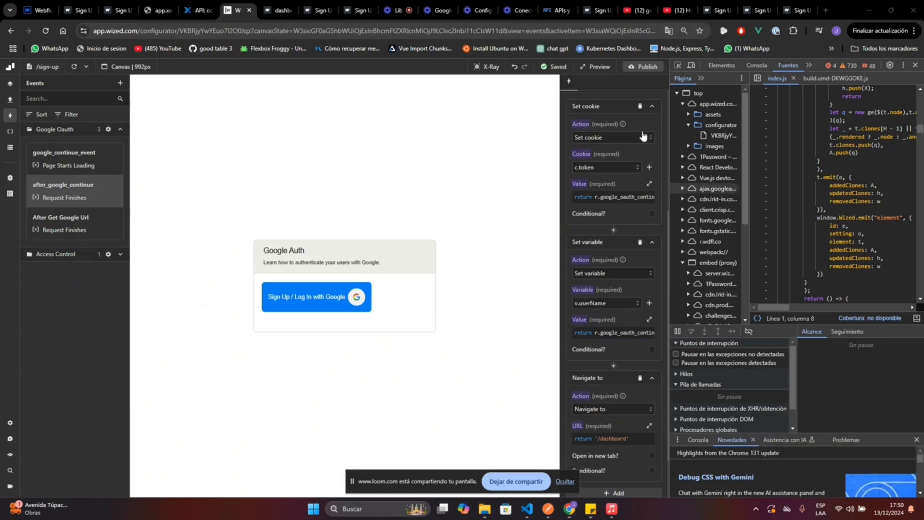
pyautogui.click(645, 66)
pyautogui.click(631, 198)
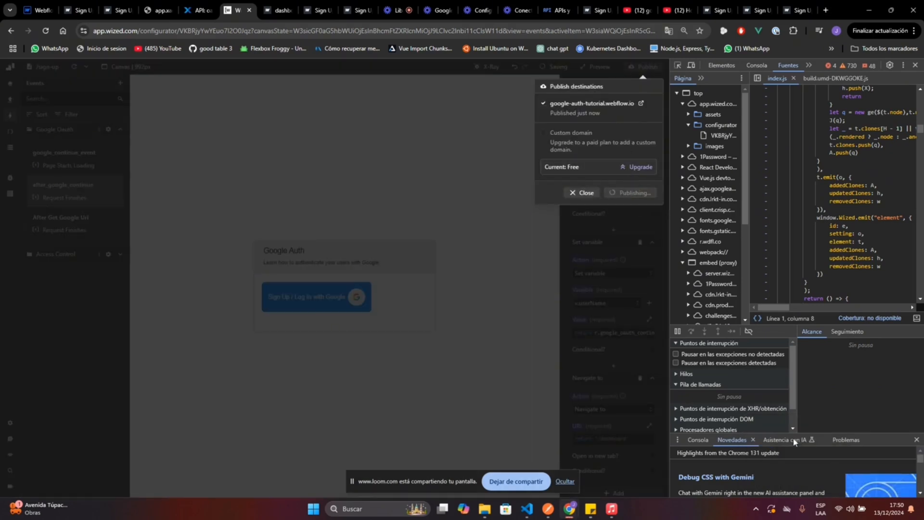
pyautogui.click(755, 509)
pyautogui.click(754, 509)
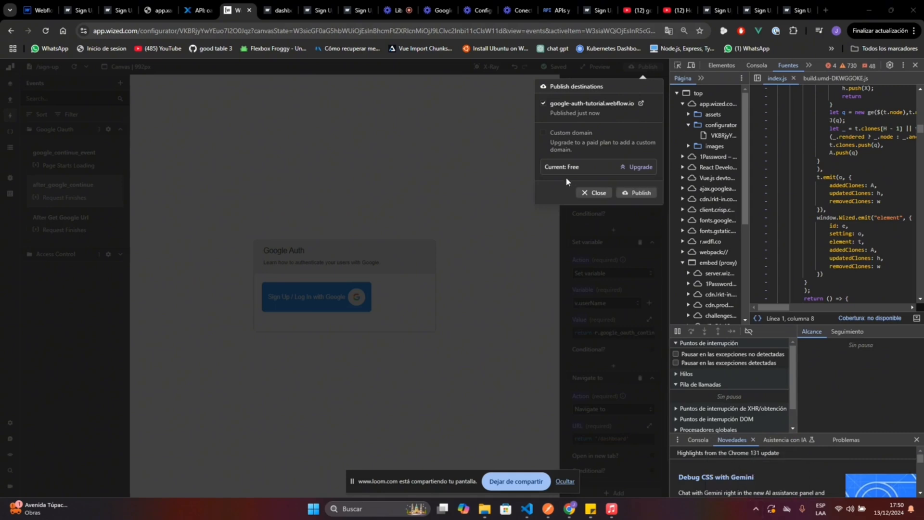
pyautogui.click(273, 8)
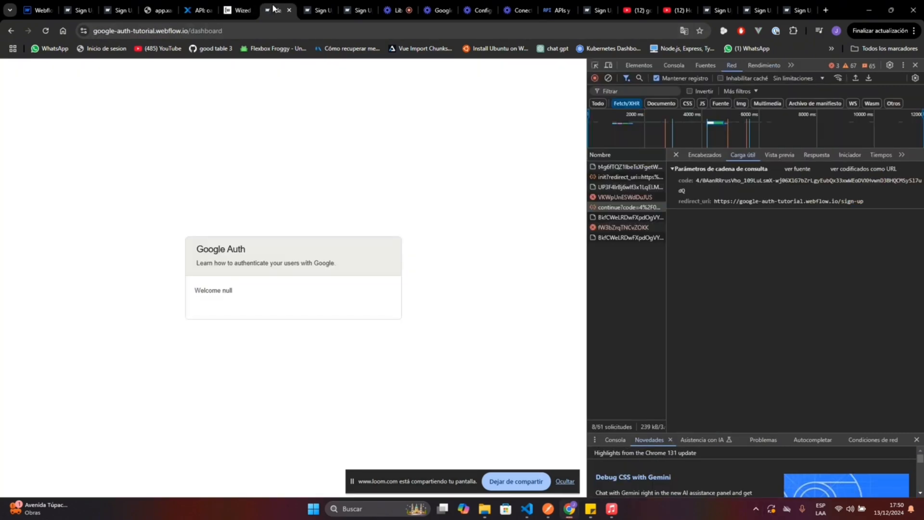
# Step: Delete the token cookie in DevTools Application > Cookies and reload the dashboard
pyautogui.click(46, 32)
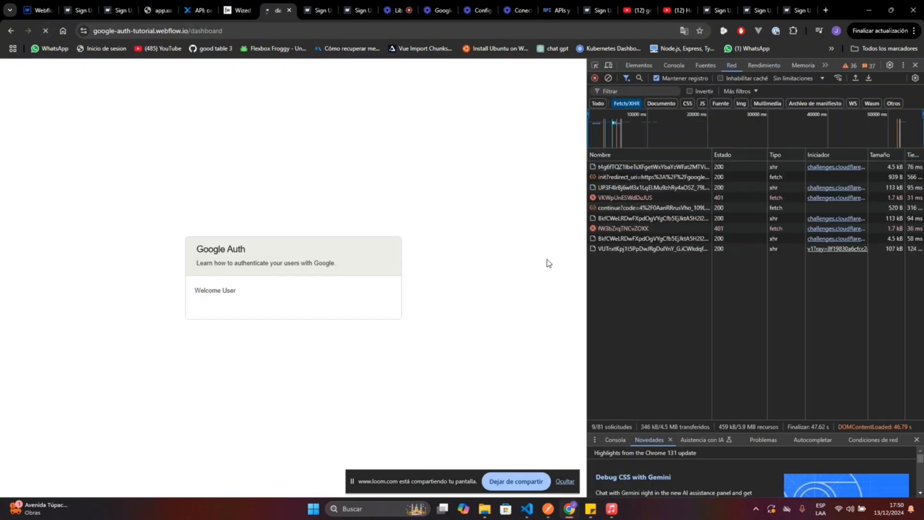
pyautogui.click(705, 65)
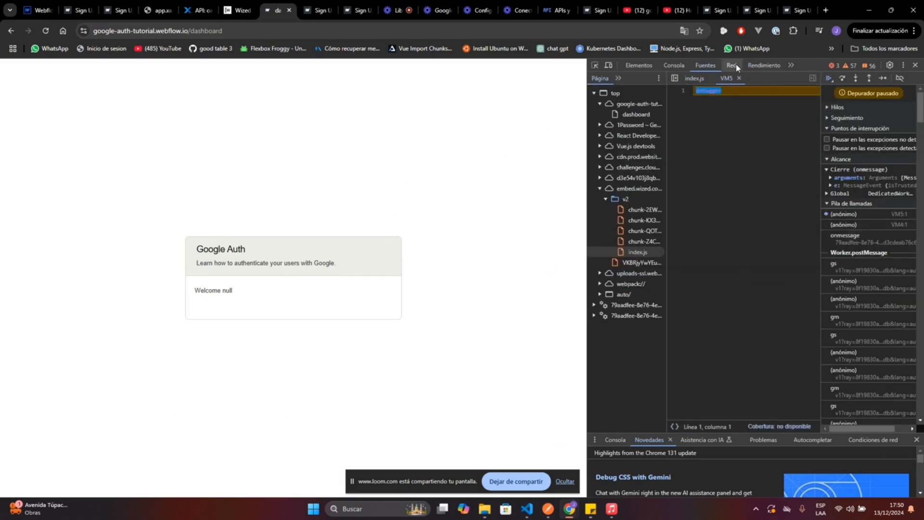
pyautogui.click(790, 64)
pyautogui.click(832, 97)
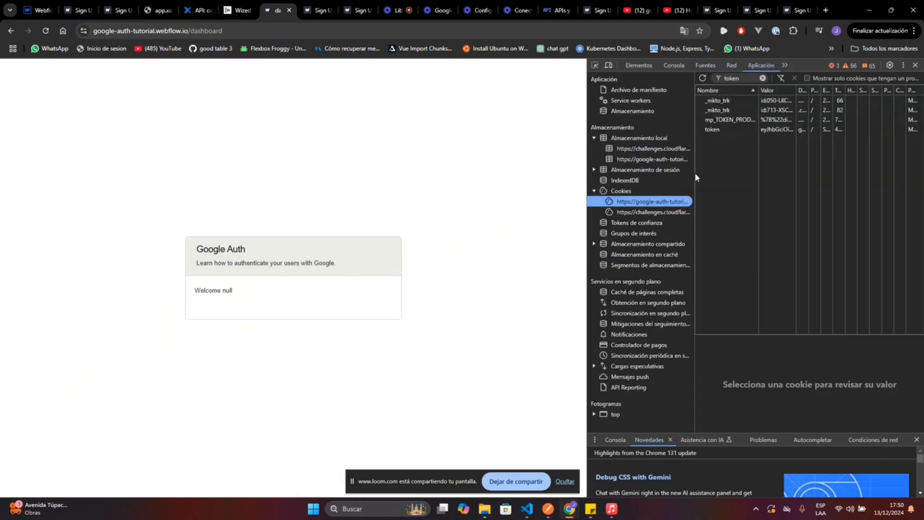
pyautogui.rightClick(714, 130)
pyautogui.click(726, 216)
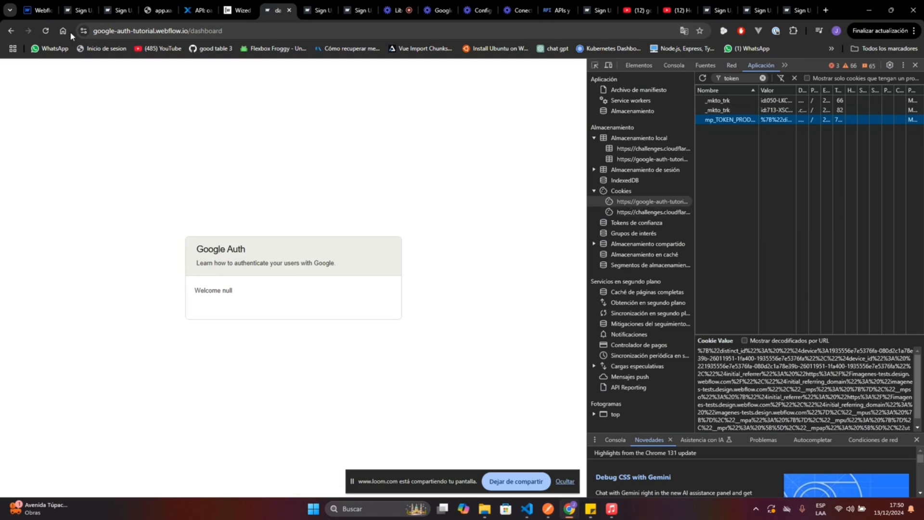
pyautogui.click(45, 34)
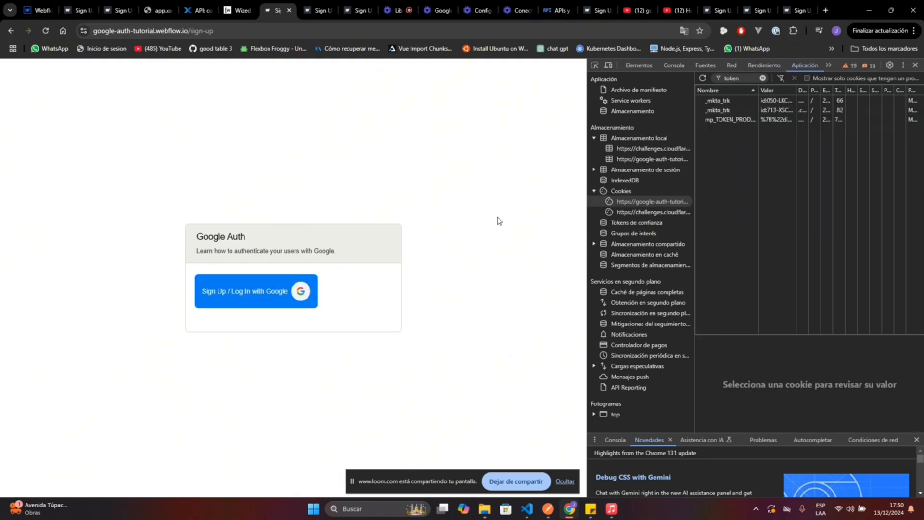
# Step: Sign in again with Google and check the welcome greeting and the network requests
pyautogui.click(302, 292)
pyautogui.click(731, 65)
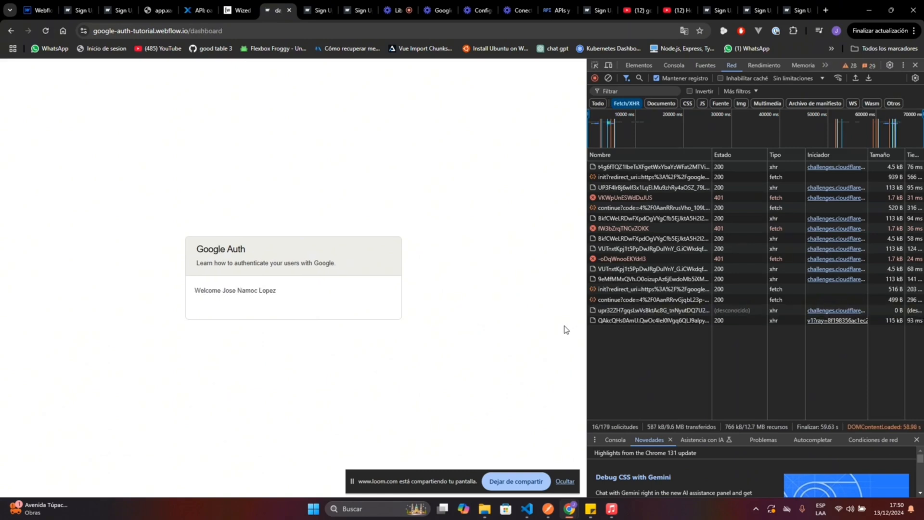
pyautogui.moveTo(194, 291); pyautogui.dragTo(321, 297)
pyautogui.click(315, 316)
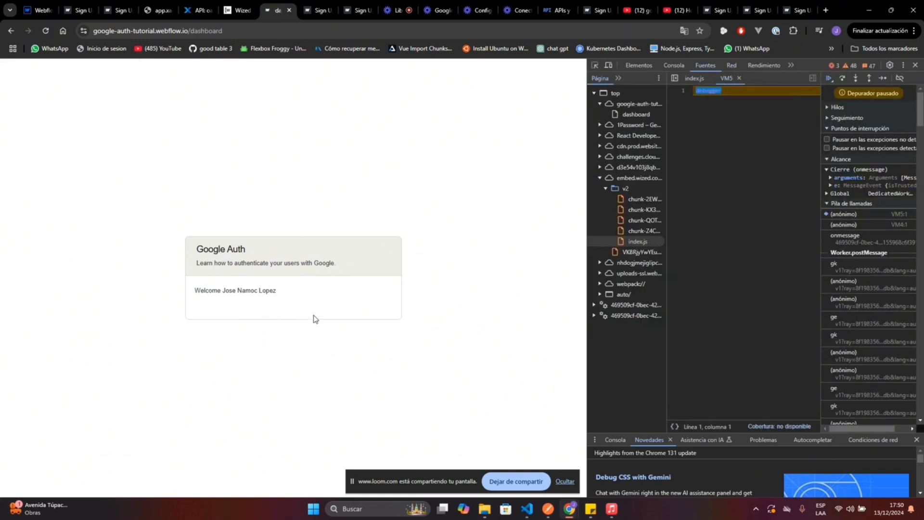
pyautogui.click(731, 65)
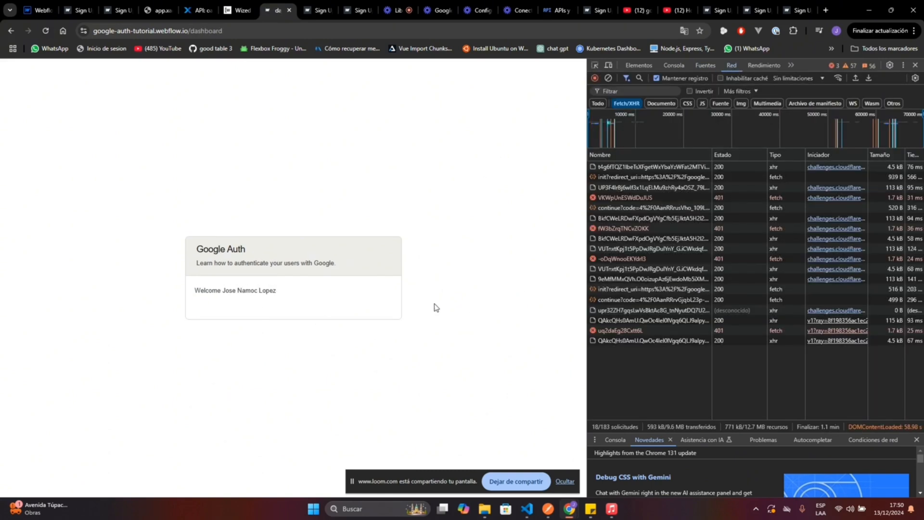
pyautogui.moveTo(396, 475); pyautogui.dragTo(398, 475)
# Step: Close Wized's publishing options and return to the dashboard page
pyautogui.click(234, 11)
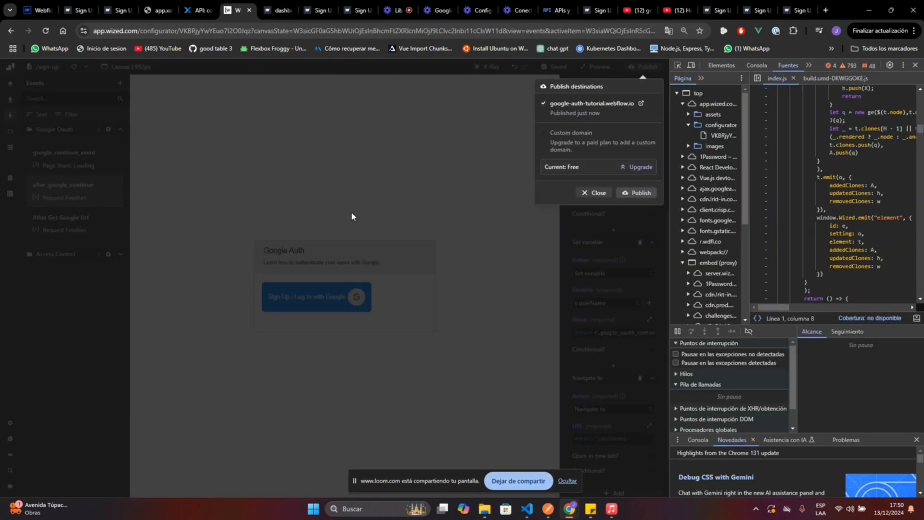
pyautogui.click(593, 192)
pyautogui.click(277, 8)
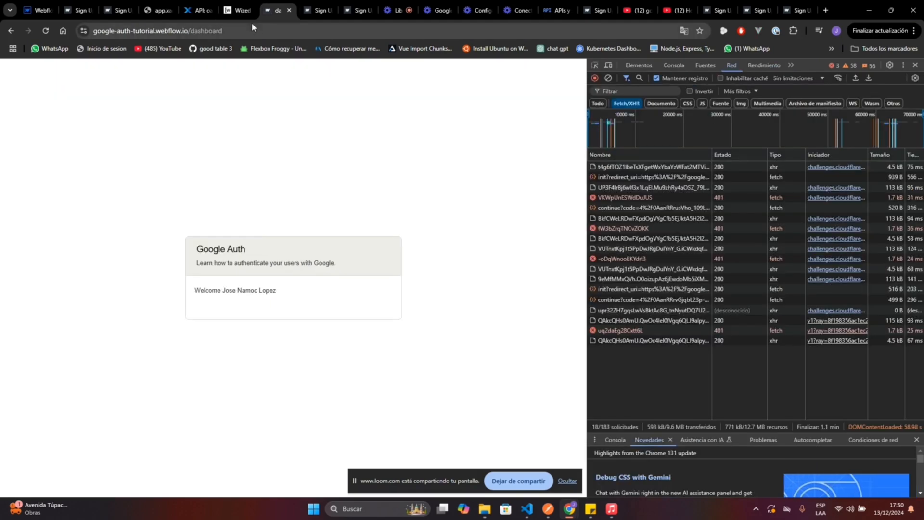
pyautogui.click(235, 15)
pyautogui.click(269, 13)
pyautogui.click(227, 13)
pyautogui.click(279, 12)
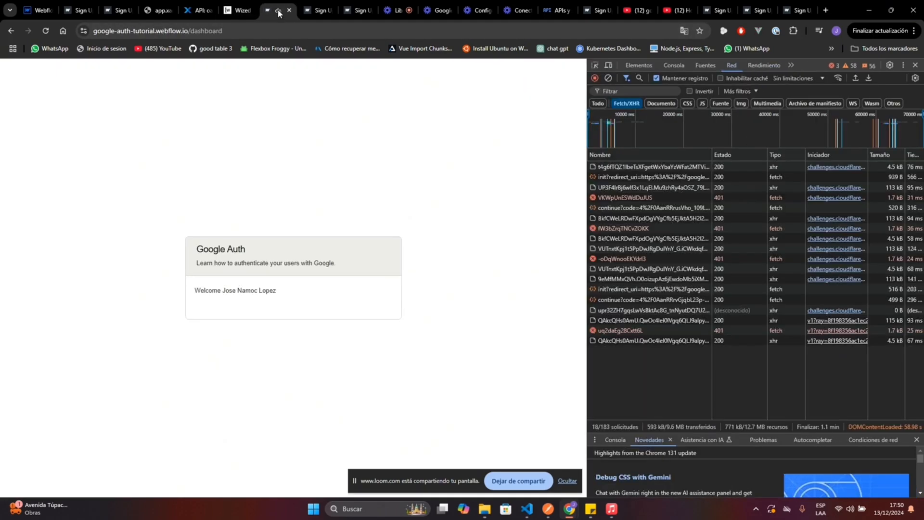
# Step: Clear the Network log, widen the page area, and compare the dashboard with the Wized configurator
pyautogui.click(608, 79)
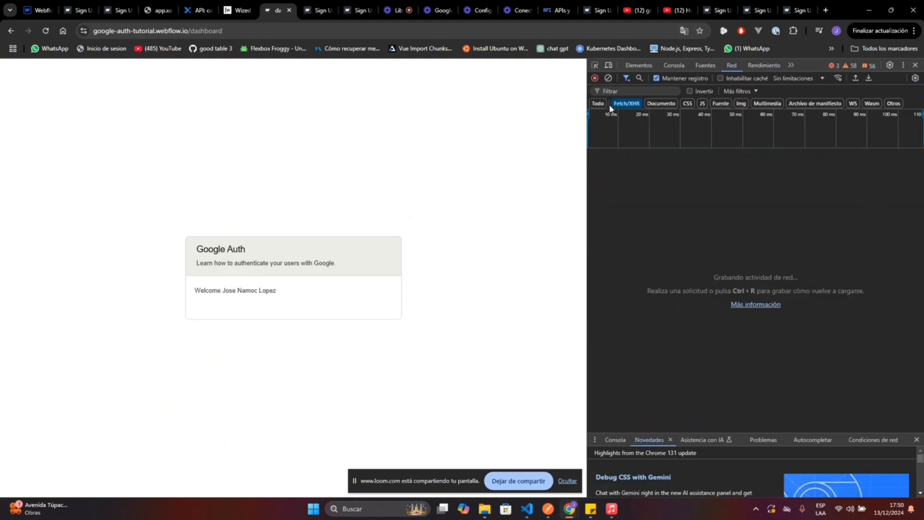
pyautogui.moveTo(587, 226); pyautogui.dragTo(608, 226)
pyautogui.click(238, 11)
pyautogui.click(277, 11)
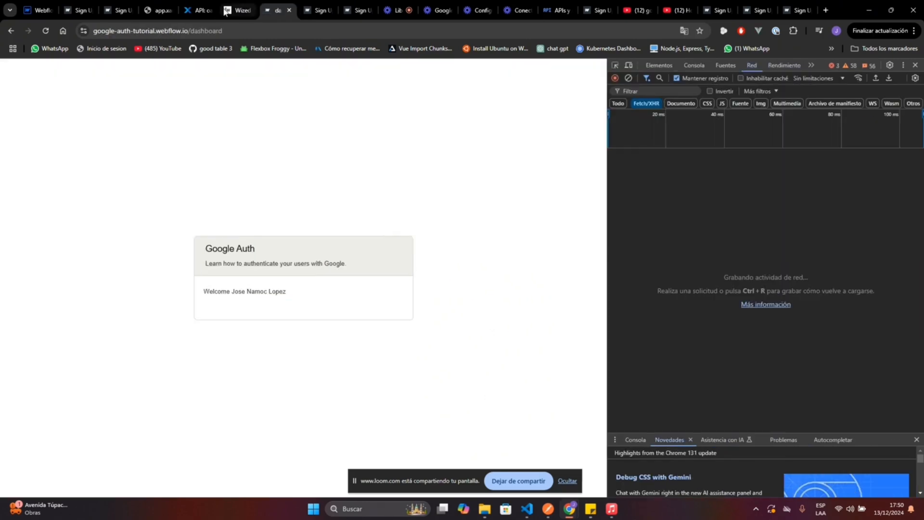
pyautogui.click(237, 11)
pyautogui.click(277, 10)
pyautogui.click(239, 11)
pyautogui.click(278, 11)
pyautogui.click(236, 12)
pyautogui.click(277, 10)
pyautogui.click(244, 10)
pyautogui.click(266, 10)
pyautogui.click(237, 11)
pyautogui.click(266, 11)
pyautogui.click(245, 10)
pyautogui.click(266, 11)
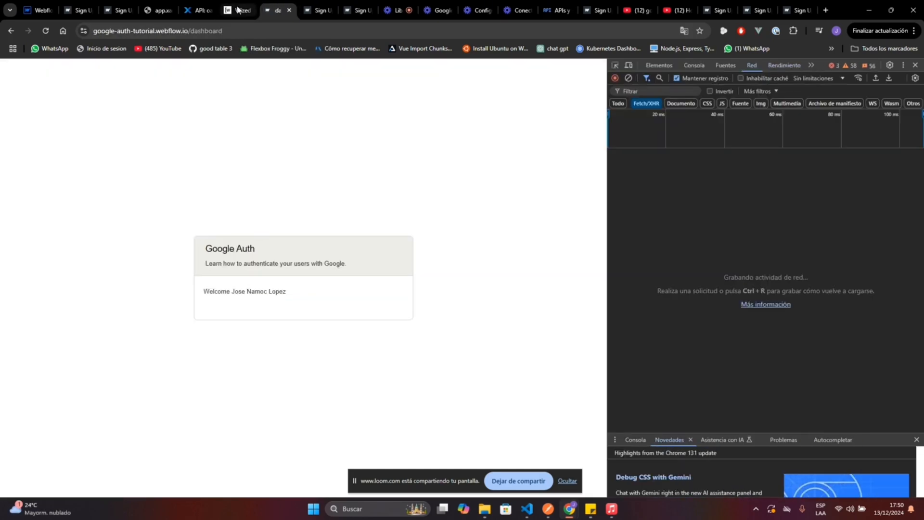